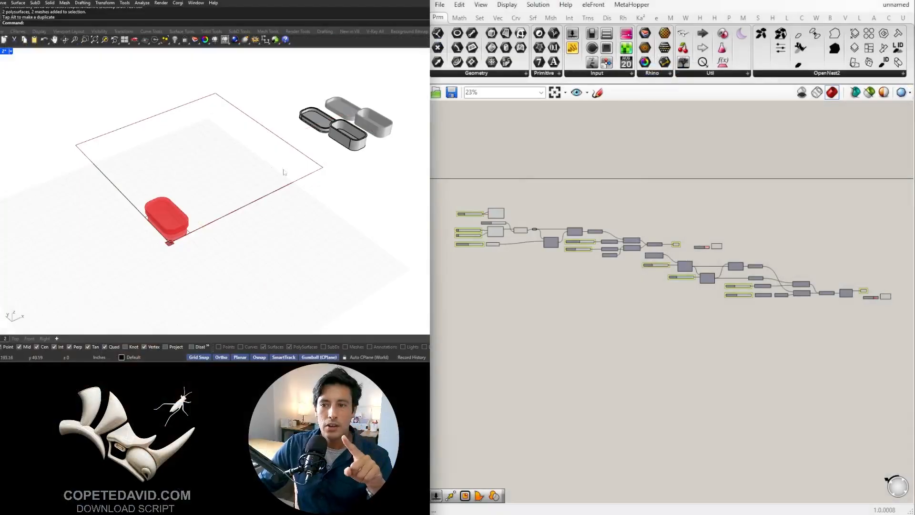
- Examine the finished component chain on the canvas and the red preview of the lidded box
{"action": "right_click_drag", "start_coordinate": [496, 223], "coordinate": [557, 251]}
{"action": "scroll", "coordinate": [556, 246], "scroll_direction": "up", "scroll_amount": 10}
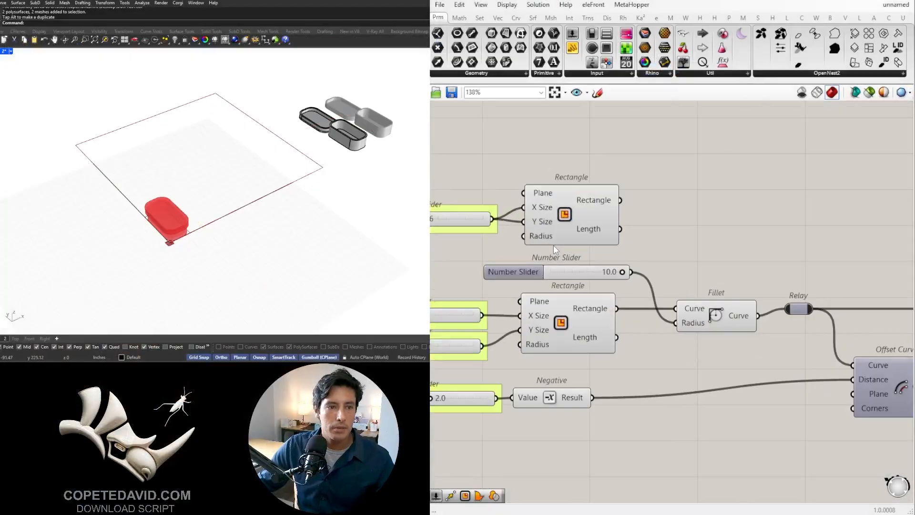
{"action": "scroll", "coordinate": [554, 244], "scroll_direction": "down", "scroll_amount": 8}
{"action": "right_click_drag", "start_coordinate": [795, 310], "coordinate": [688, 265]}
{"action": "scroll", "coordinate": [634, 297], "scroll_direction": "down", "scroll_amount": 2}
{"action": "right_click_drag", "start_coordinate": [184, 219], "coordinate": [184, 209]}
{"action": "scroll", "coordinate": [155, 213], "scroll_direction": "up", "scroll_amount": 11}
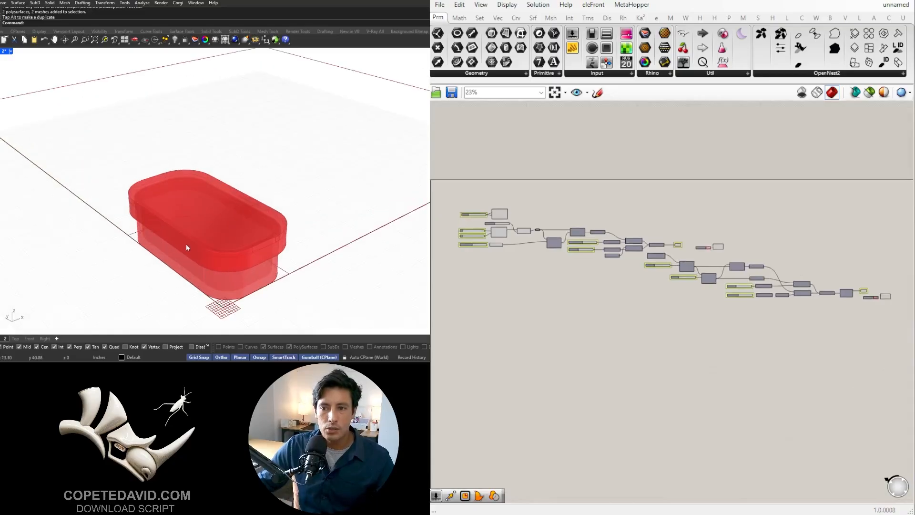
{"action": "mouse_move", "coordinate": [186, 245]}
{"action": "right_mouse_down"}
{"action": "mouse_move", "coordinate": [194, 224]}
{"action": "mouse_move", "coordinate": [186, 209]}
{"action": "mouse_move", "coordinate": [185, 230]}
{"action": "right_mouse_up"}
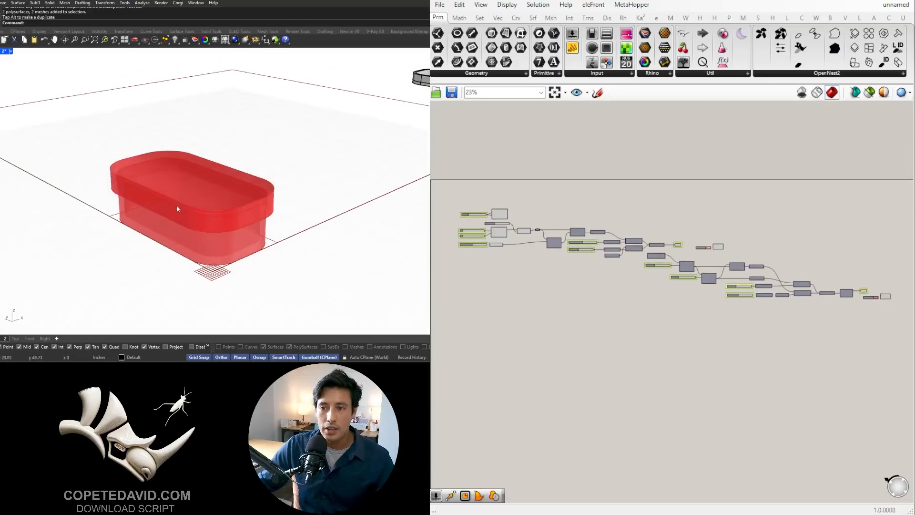
- Inspect the baked solid and mesh versions of the box and lid beside the build area
{"action": "scroll", "coordinate": [177, 208], "scroll_direction": "down", "scroll_amount": 6}
{"action": "right_click_drag", "start_coordinate": [205, 172], "coordinate": [174, 215]}
{"action": "right_click_drag", "start_coordinate": [419, 162], "coordinate": [358, 190], "text": "shift"}
{"action": "scroll", "coordinate": [349, 187], "scroll_direction": "up", "scroll_amount": 7}
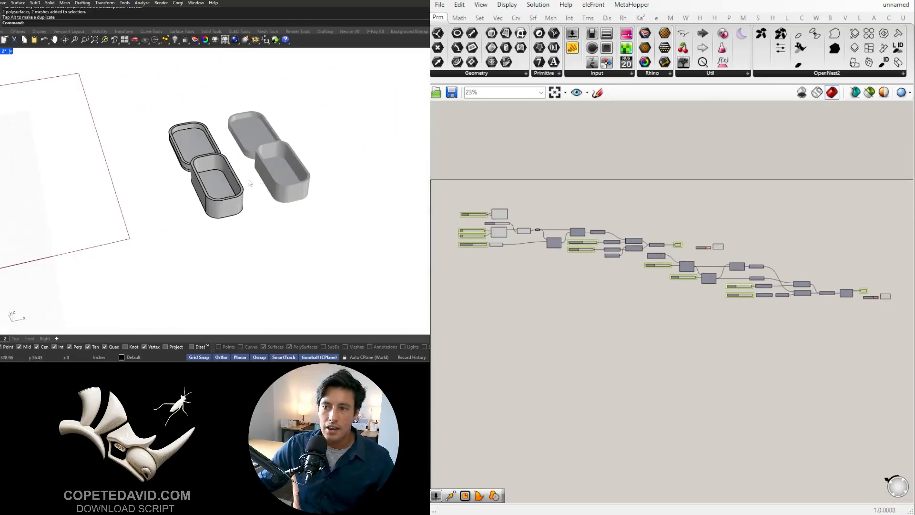
{"action": "right_click_drag", "start_coordinate": [250, 183], "coordinate": [309, 198], "text": "shift"}
{"action": "left_click", "coordinate": [289, 214]}
{"action": "left_click", "coordinate": [258, 155]}
{"action": "left_click", "coordinate": [304, 147]}
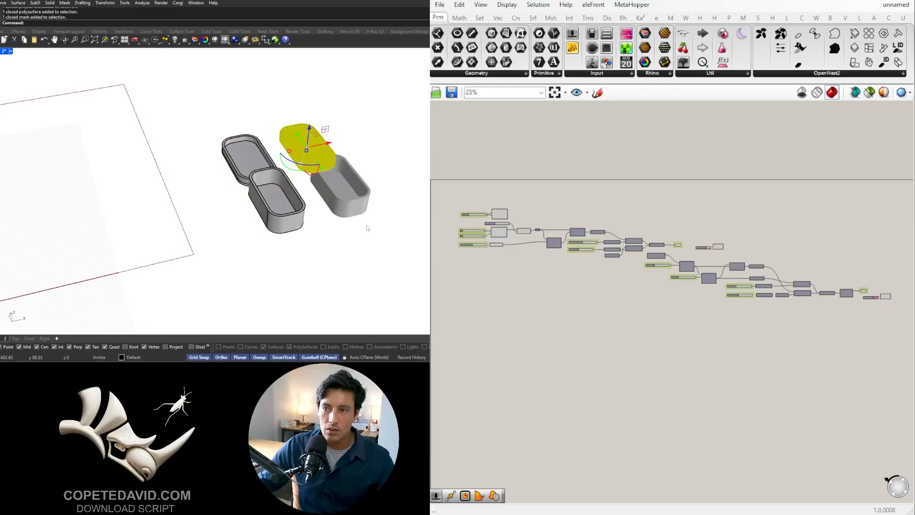
{"action": "key", "text": "Escape"}
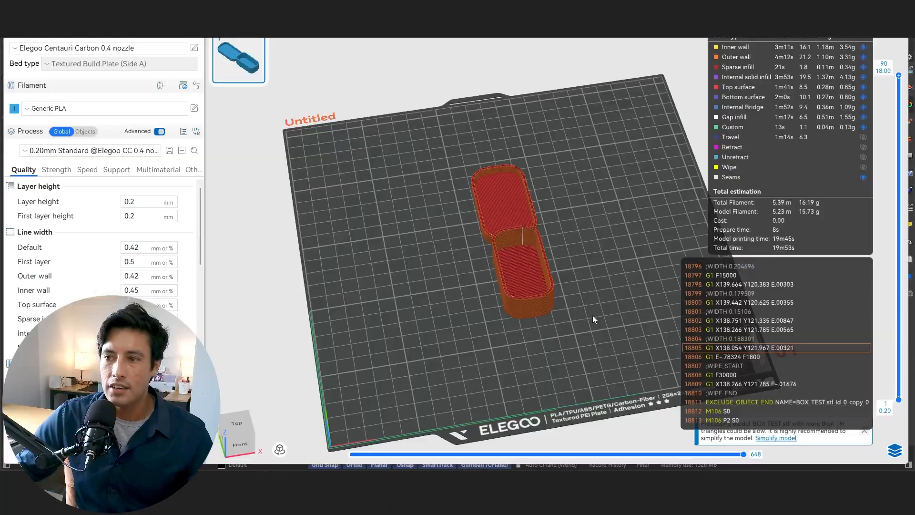
- Switch to the slicer to inspect the sliced box and lid, and compare them with the models in Rhino
{"action": "left_click_drag", "start_coordinate": [593, 316], "coordinate": [515, 320]}
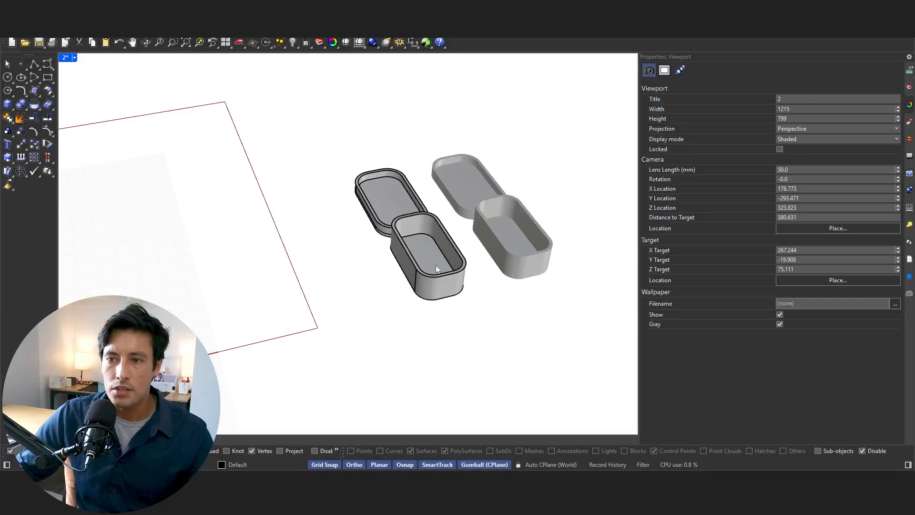
{"action": "scroll", "coordinate": [437, 269], "scroll_direction": "down", "scroll_amount": 6}
{"action": "right_click_drag", "start_coordinate": [382, 297], "coordinate": [419, 294]}
{"action": "right_click_drag", "start_coordinate": [410, 294], "coordinate": [517, 259], "text": "shift"}
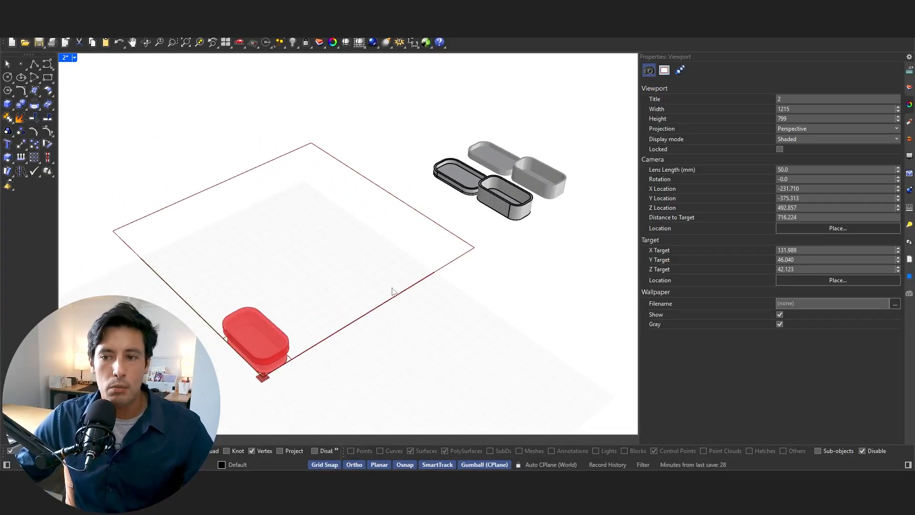
{"action": "left_click_drag", "start_coordinate": [599, 248], "coordinate": [419, 123]}
{"action": "left_click", "coordinate": [313, 306]}
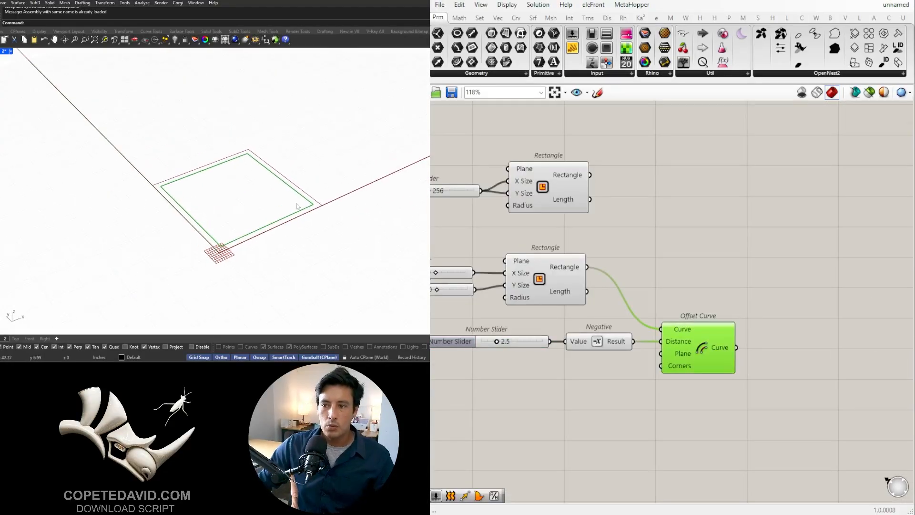
- Add a Rectangle component to the empty Grasshopper canvas
{"action": "double_click", "coordinate": [803, 303]}
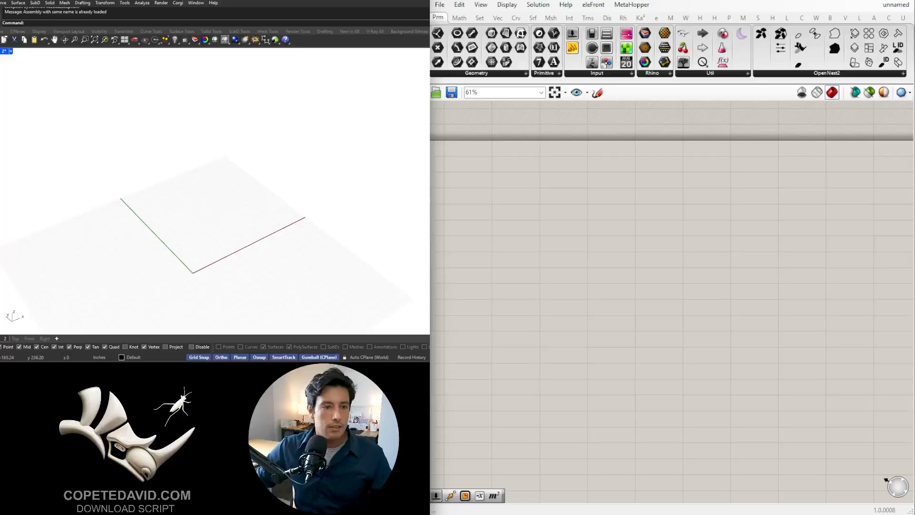
{"action": "right_click_drag", "start_coordinate": [223, 228], "coordinate": [232, 232]}
{"action": "right_click_drag", "start_coordinate": [226, 232], "coordinate": [233, 215], "text": "shift"}
{"action": "scroll", "coordinate": [213, 226], "scroll_direction": "up", "scroll_amount": 4}
{"action": "right_click_drag", "start_coordinate": [550, 231], "coordinate": [626, 231]}
{"action": "double_click", "coordinate": [625, 230]}
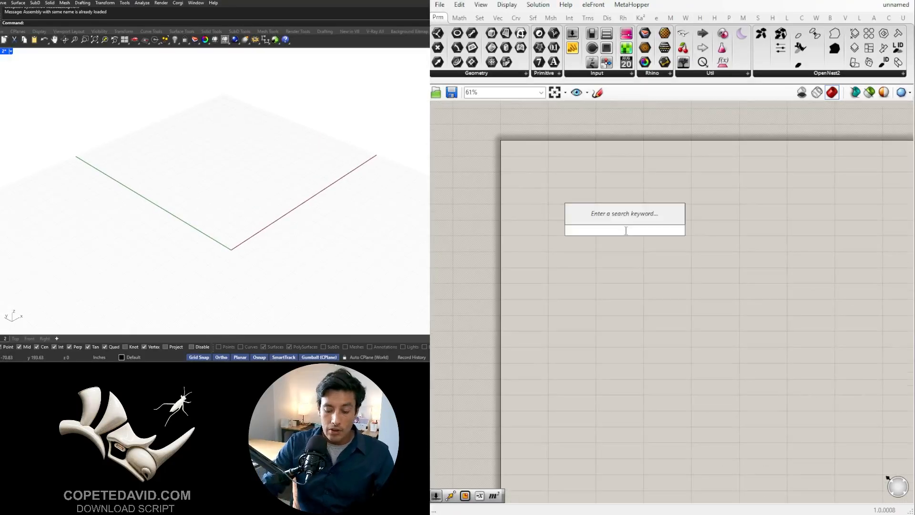
{"action": "type", "text": "rect"}
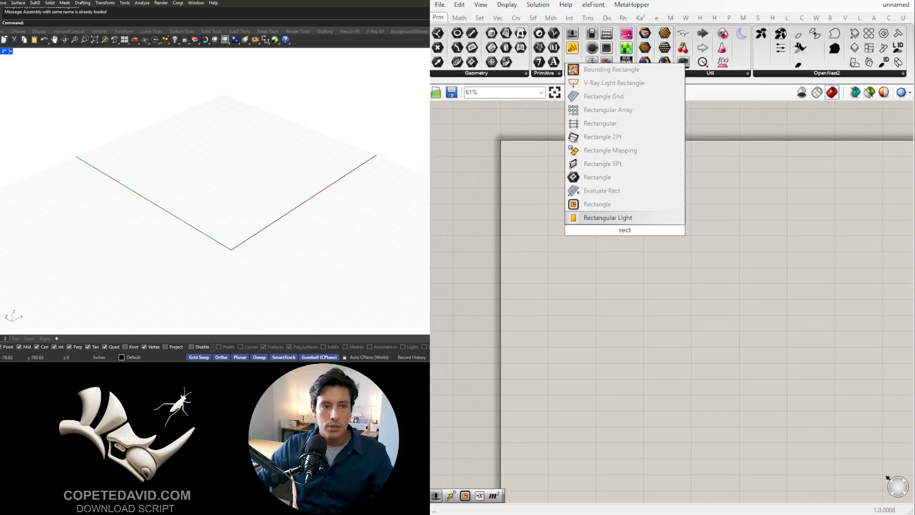
{"action": "left_click", "coordinate": [597, 204]}
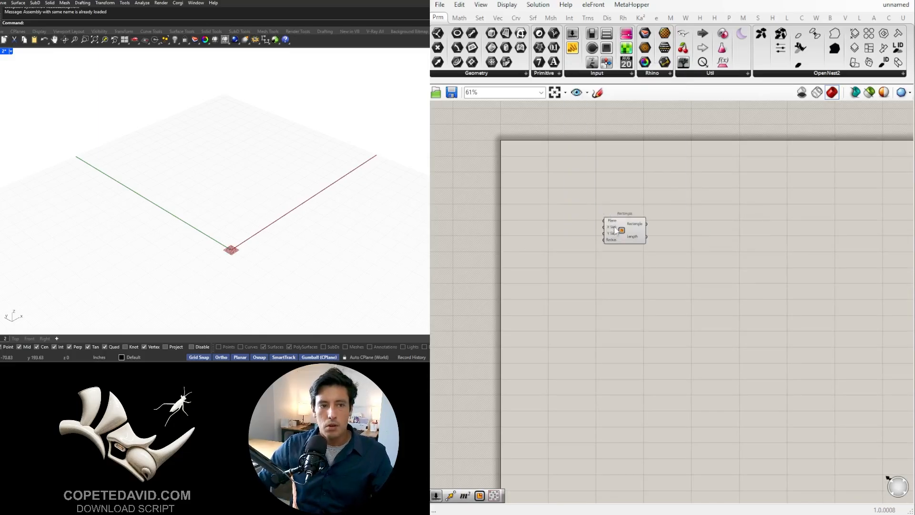
{"action": "left_click_drag", "start_coordinate": [612, 237], "coordinate": [684, 240]}
{"action": "scroll", "coordinate": [679, 229], "scroll_direction": "up", "scroll_amount": 4}
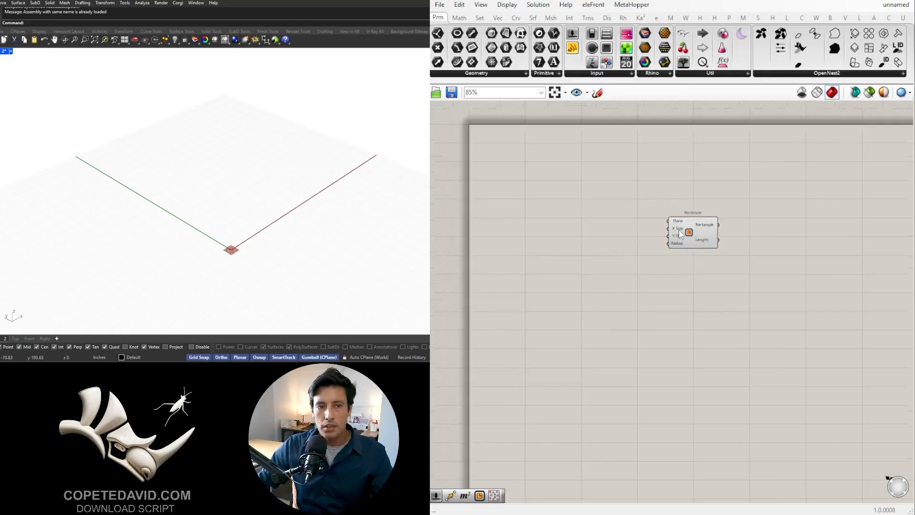
{"action": "scroll", "coordinate": [673, 244], "scroll_direction": "down", "scroll_amount": 3}
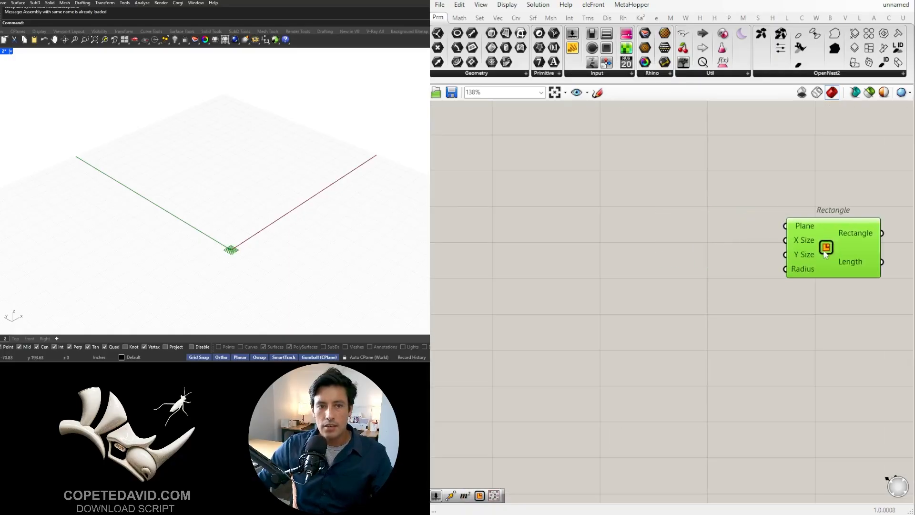
- Add a number slider of 256 and connect it to the rectangle's X Size and Y Size
{"action": "double_click", "coordinate": [634, 282]}
{"action": "type", "text": "256"}
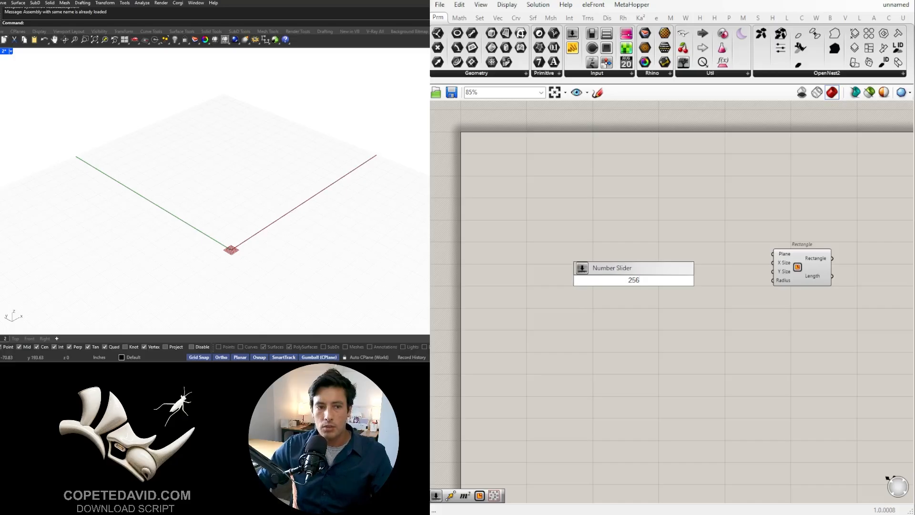
{"action": "key", "text": "Return"}
{"action": "scroll", "coordinate": [592, 241], "scroll_direction": "up", "scroll_amount": 3}
{"action": "right_click_drag", "start_coordinate": [825, 337], "coordinate": [717, 339]}
{"action": "left_click_drag", "start_coordinate": [605, 311], "coordinate": [784, 301]}
{"action": "right_click_drag", "start_coordinate": [330, 242], "coordinate": [273, 233]}
{"action": "left_click", "coordinate": [710, 355]}
- Reposition the 256 slider and its Rectangle component together on the canvas
{"action": "scroll", "coordinate": [729, 361], "scroll_direction": "down", "scroll_amount": 3}
{"action": "right_click_drag", "start_coordinate": [734, 361], "coordinate": [683, 356]}
{"action": "left_click_drag", "start_coordinate": [779, 369], "coordinate": [566, 255]}
{"action": "right_click_drag", "start_coordinate": [713, 315], "coordinate": [812, 300]}
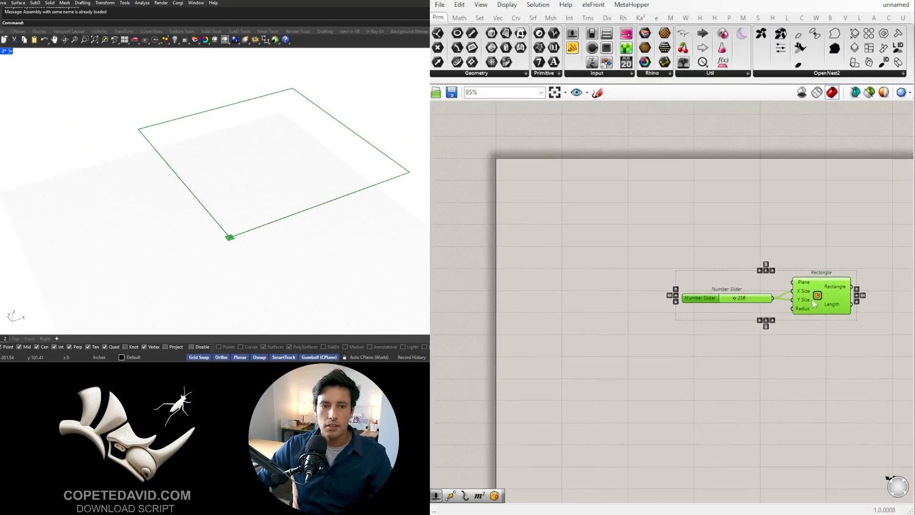
{"action": "left_click_drag", "start_coordinate": [811, 299], "coordinate": [739, 288]}
{"action": "left_click", "coordinate": [765, 319]}
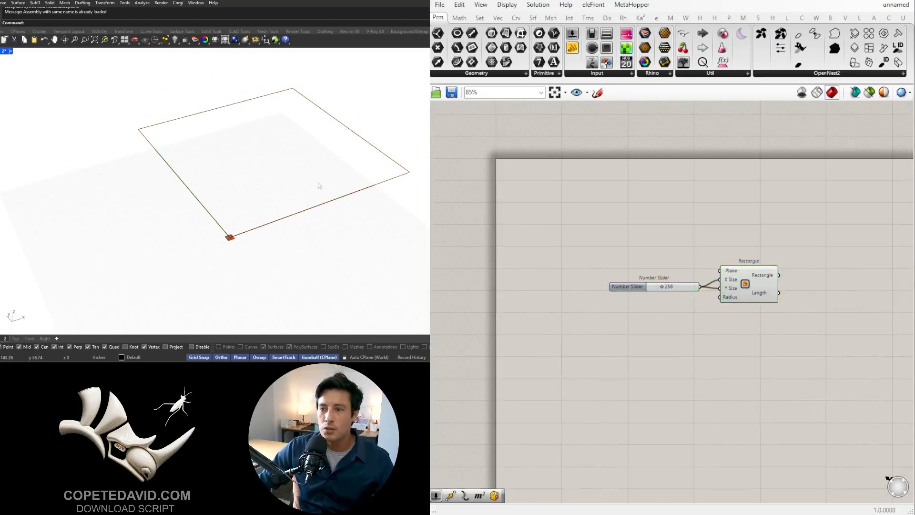
{"action": "right_click_drag", "start_coordinate": [329, 174], "coordinate": [291, 213], "text": "shift"}
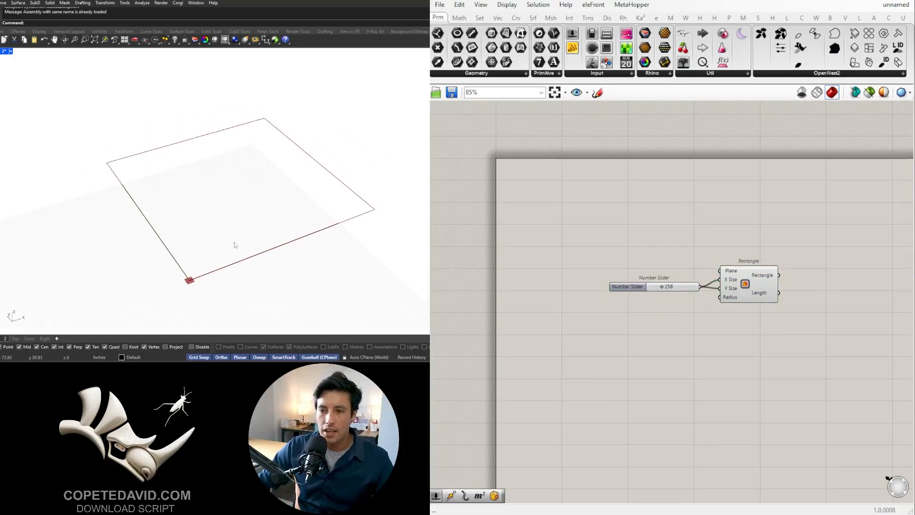
- Place a copy of the Rectangle component below the original, with no slider wired to its inputs
{"action": "right_click_drag", "start_coordinate": [773, 321], "coordinate": [717, 278]}
{"action": "left_click", "coordinate": [688, 275]}
{"action": "left_click", "coordinate": [710, 323]}
{"action": "left_click", "coordinate": [683, 230]}
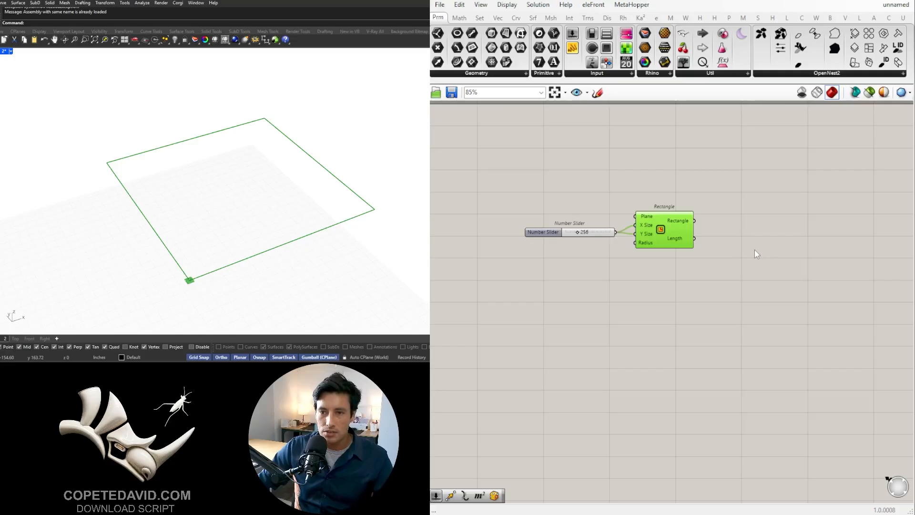
{"action": "left_click_drag", "start_coordinate": [742, 338], "coordinate": [556, 191]}
{"action": "left_click_drag", "start_coordinate": [662, 239], "coordinate": [668, 305]}
{"action": "key", "text": "Delete"}
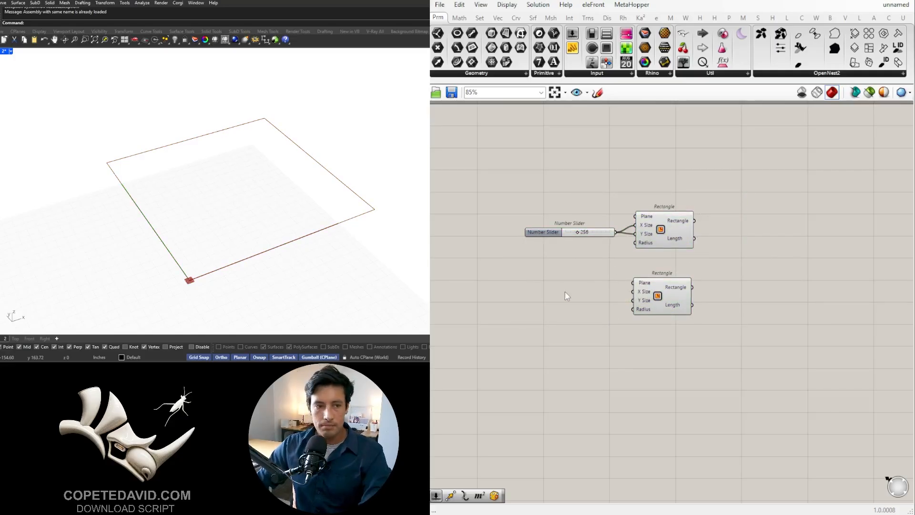
- Add a number slider of 50 and connect it to the lower rectangle's X Size
{"action": "double_click", "coordinate": [565, 290]}
{"action": "type", "text": "50"}
{"action": "key", "text": "Return"}
{"action": "scroll", "coordinate": [625, 292], "scroll_direction": "up", "scroll_amount": 3}
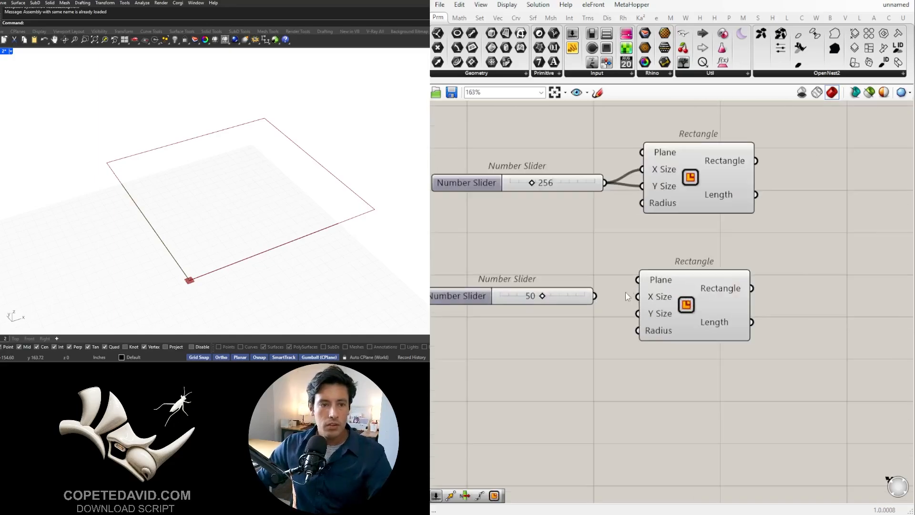
{"action": "left_click_drag", "start_coordinate": [595, 296], "coordinate": [632, 302]}
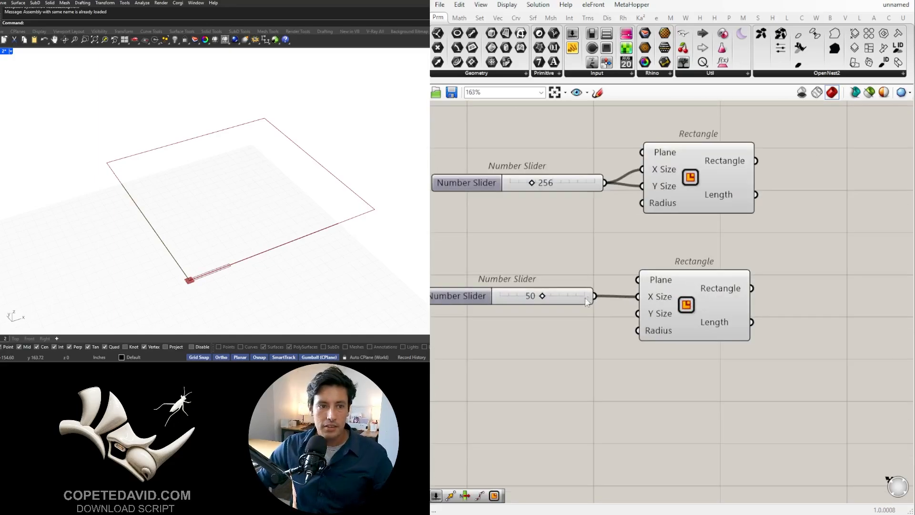
- Duplicate the 50 slider below the first and connect the copy to the lower rectangle's Y Size
{"action": "left_click_drag", "start_coordinate": [568, 296], "coordinate": [638, 314], "text": "alt"}
{"action": "left_click", "coordinate": [663, 308]}
{"action": "scroll", "coordinate": [250, 185], "scroll_direction": "up", "scroll_amount": 5}
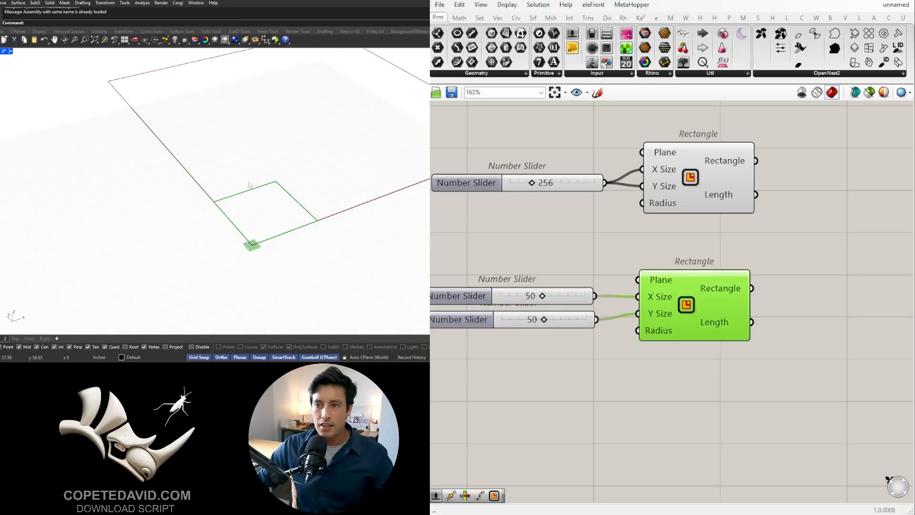
{"action": "scroll", "coordinate": [777, 315], "scroll_direction": "down", "scroll_amount": 2}
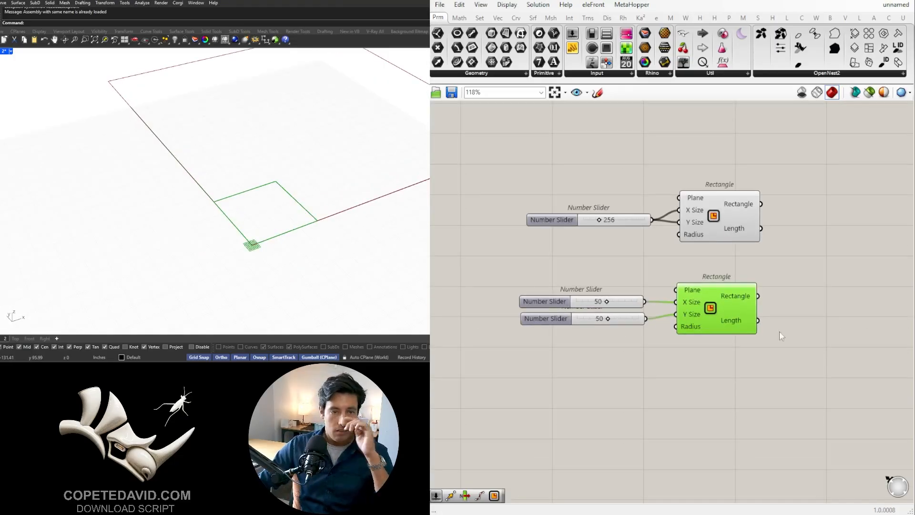
- Try the lower rectangle's X Size slider at 100 and return it to 50
{"action": "scroll", "coordinate": [769, 289], "scroll_direction": "down", "scroll_amount": 1}
{"action": "right_click_drag", "start_coordinate": [769, 289], "coordinate": [620, 321]}
{"action": "right_click_drag", "start_coordinate": [504, 353], "coordinate": [558, 353]}
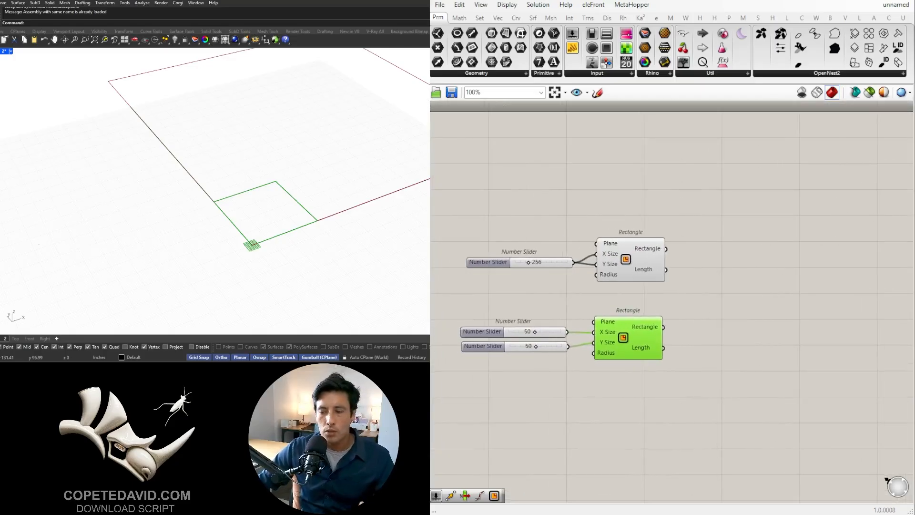
{"action": "scroll", "coordinate": [257, 190], "scroll_direction": "down", "scroll_amount": 4}
{"action": "right_click_drag", "start_coordinate": [257, 190], "coordinate": [272, 175]}
{"action": "scroll", "coordinate": [529, 330], "scroll_direction": "up", "scroll_amount": 3}
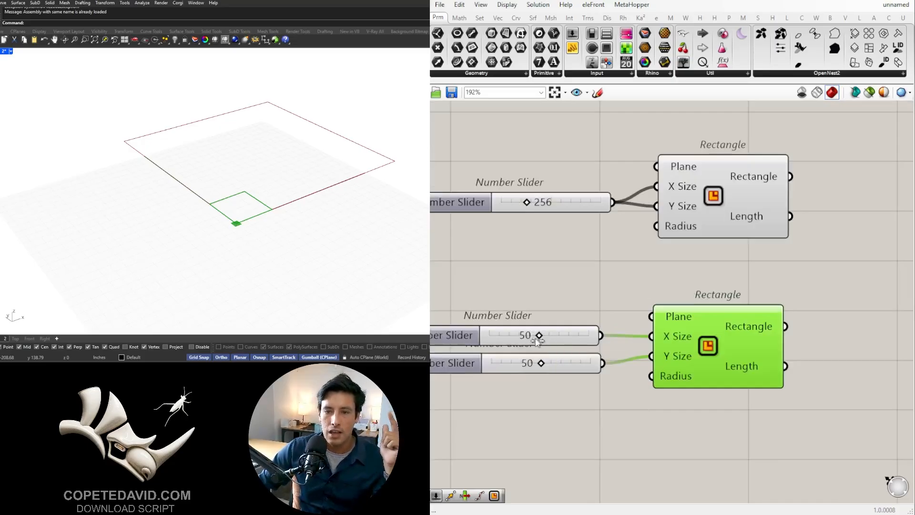
{"action": "left_click_drag", "start_coordinate": [539, 336], "coordinate": [599, 334]}
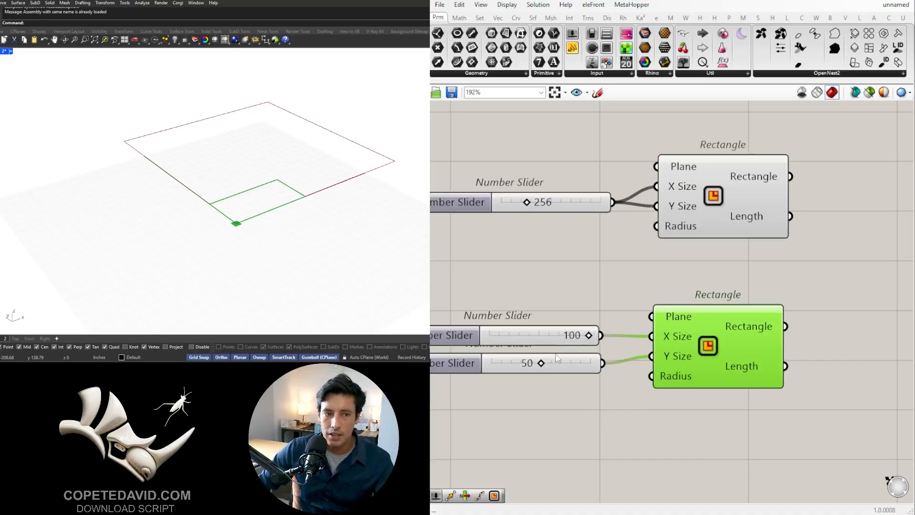
{"action": "left_click", "coordinate": [543, 335]}
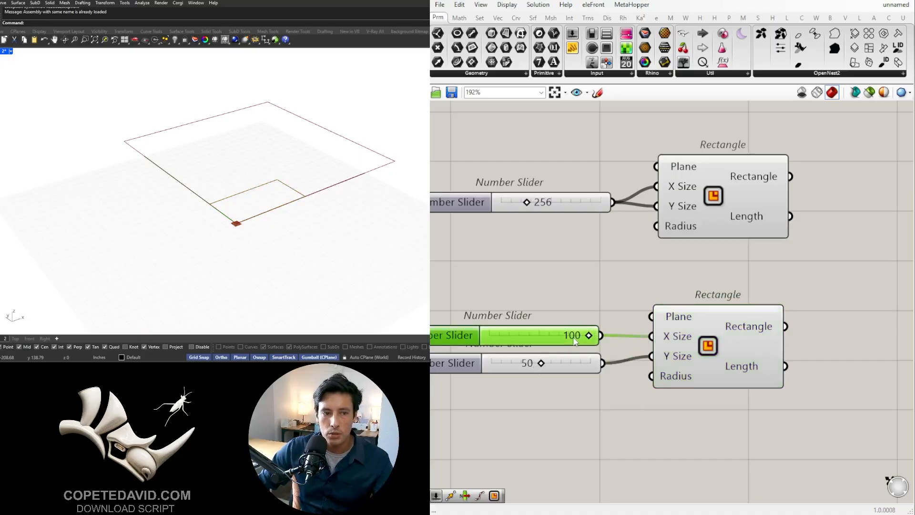
{"action": "double_click", "coordinate": [543, 335]}
{"action": "type", "text": "50"}
{"action": "key", "text": "Return"}
{"action": "left_click", "coordinate": [756, 342]}
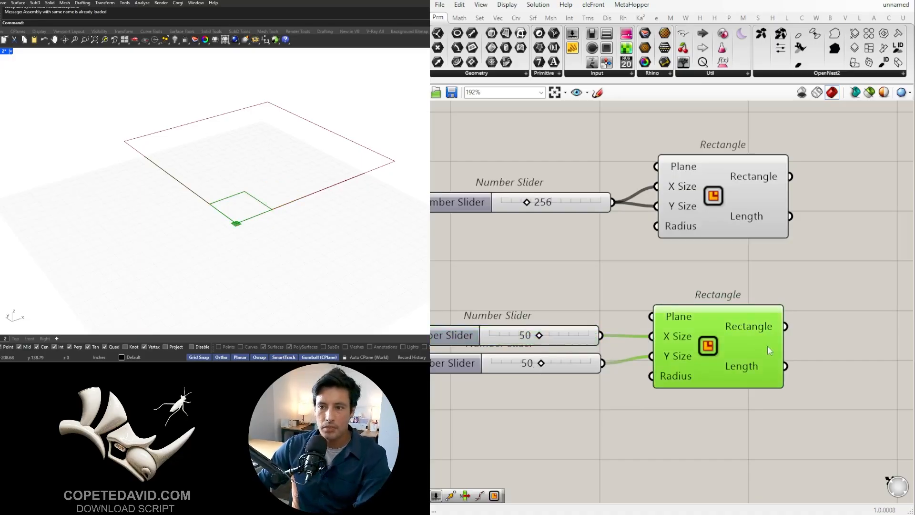
- Add an Offset Curve component and connect the lower Rectangle output to its Curve input
{"action": "scroll", "coordinate": [769, 346], "scroll_direction": "down", "scroll_amount": 1}
{"action": "right_click_drag", "start_coordinate": [891, 371], "coordinate": [782, 360]}
{"action": "right_click_drag", "start_coordinate": [262, 218], "coordinate": [258, 212]}
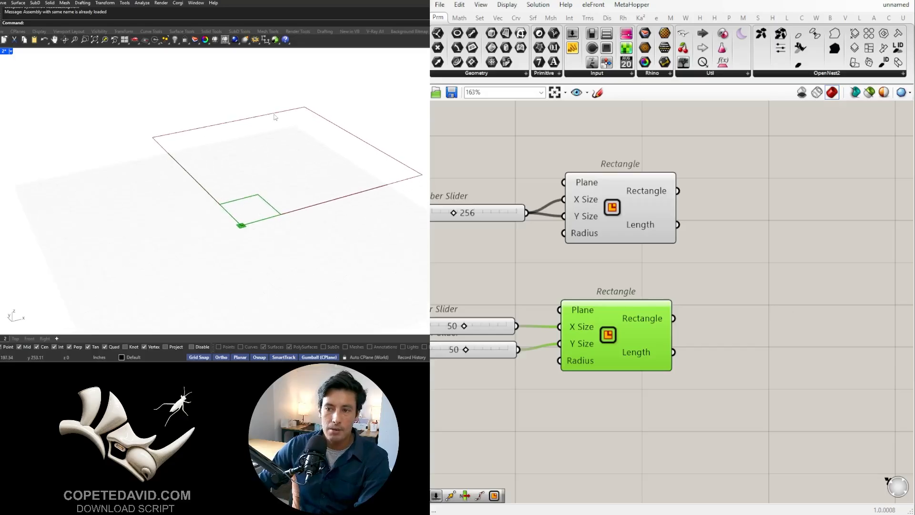
{"action": "double_click", "coordinate": [726, 345]}
{"action": "type", "text": "off"}
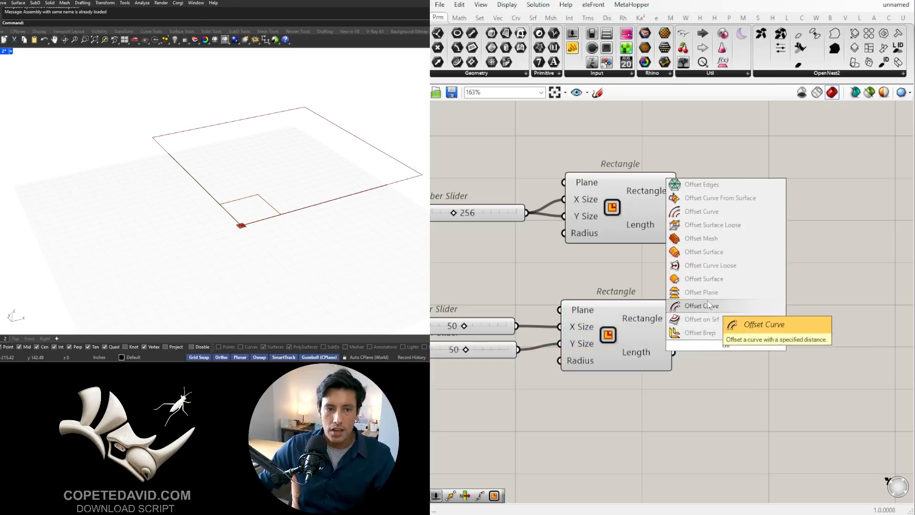
{"action": "left_click", "coordinate": [700, 306]}
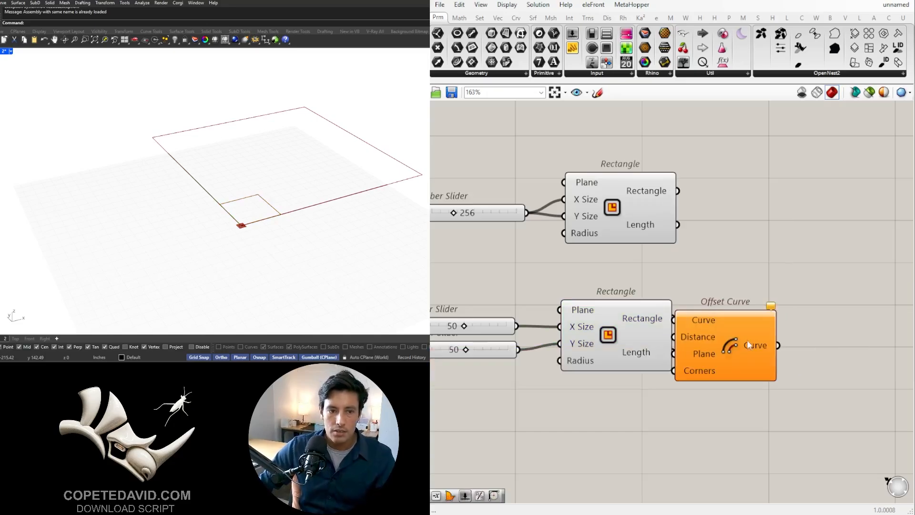
{"action": "left_click_drag", "start_coordinate": [627, 310], "coordinate": [781, 347]}
- Examine the box rectangle and its default offset in a maximized Top viewport
{"action": "scroll", "coordinate": [252, 214], "scroll_direction": "up", "scroll_amount": 3}
{"action": "scroll", "coordinate": [252, 214], "scroll_direction": "up", "scroll_amount": 2}
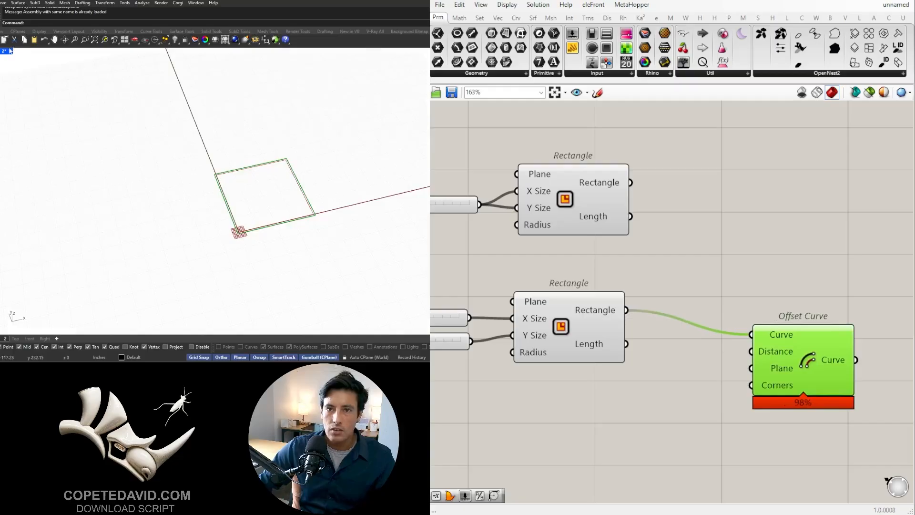
{"action": "double_click", "coordinate": [9, 50]}
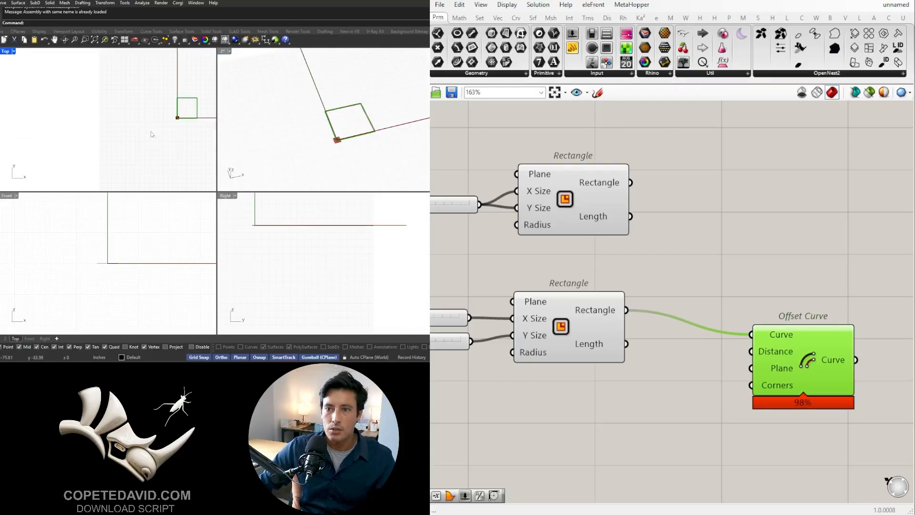
{"action": "scroll", "coordinate": [152, 135], "scroll_direction": "up", "scroll_amount": 4}
{"action": "double_click", "coordinate": [6, 51]}
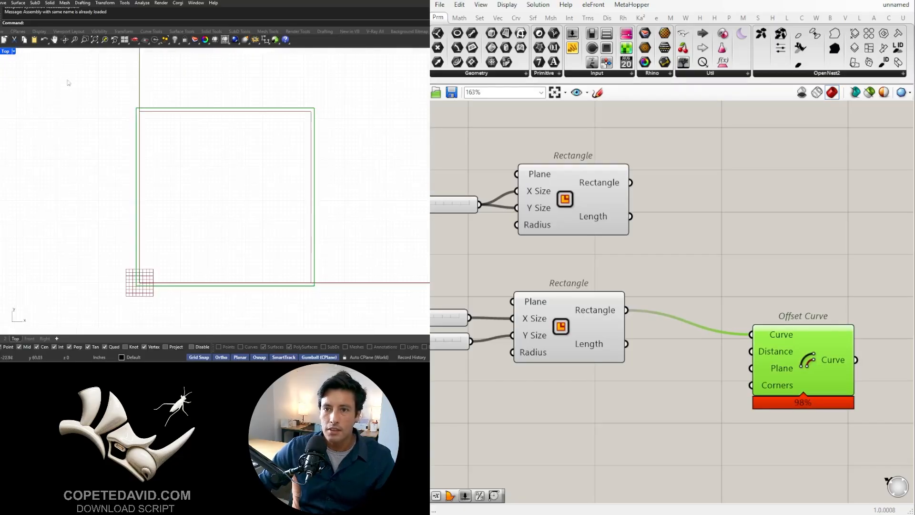
- Lower the Offset Curve component and place a Negative component in front of its Distance input
{"action": "left_click_drag", "start_coordinate": [769, 361], "coordinate": [767, 405]}
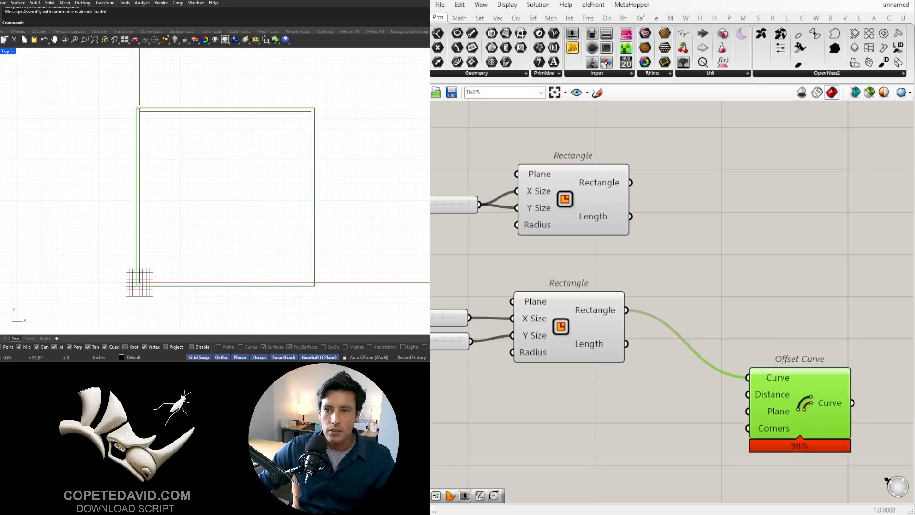
{"action": "double_click", "coordinate": [645, 423]}
{"action": "type", "text": "neg"}
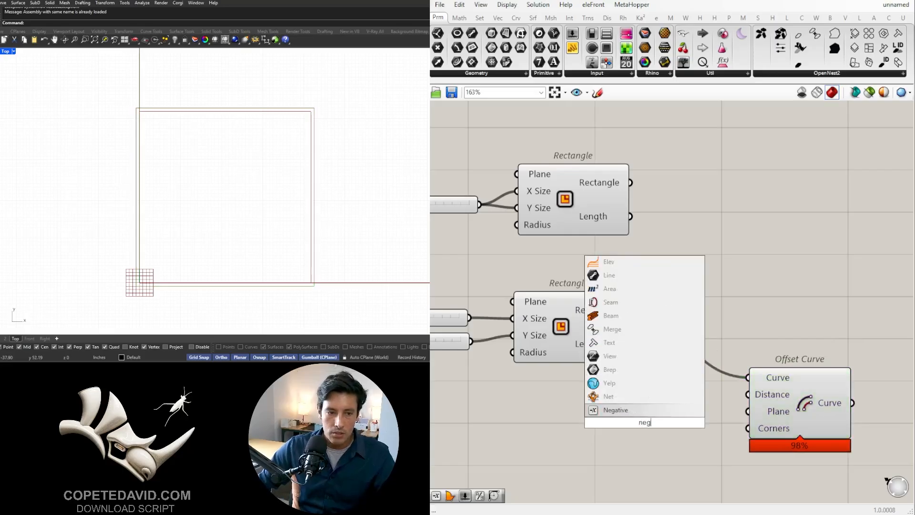
{"action": "key", "text": "Return"}
{"action": "double_click", "coordinate": [529, 422]}
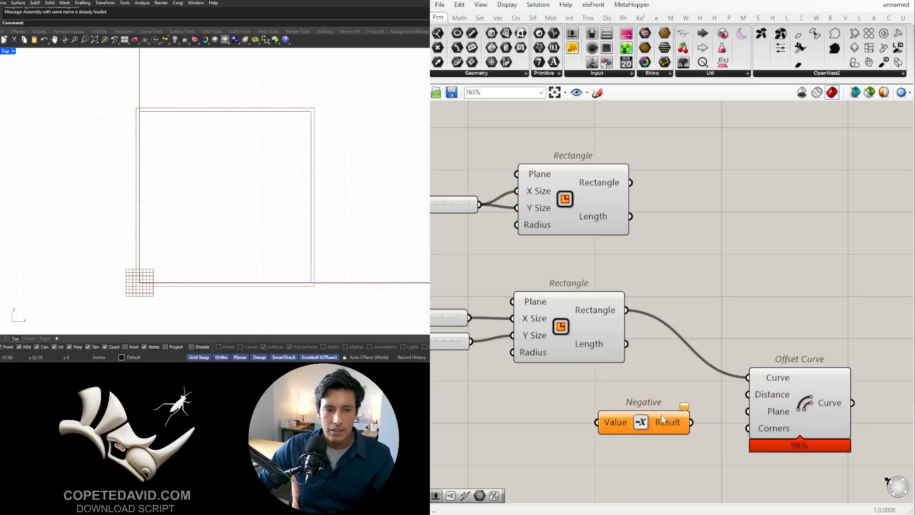
{"action": "left_click_drag", "start_coordinate": [650, 431], "coordinate": [650, 422]}
{"action": "left_click", "coordinate": [552, 429]}
- Add a number slider of 2.5 and connect it to the Negative component's Value input
{"action": "double_click", "coordinate": [494, 419]}
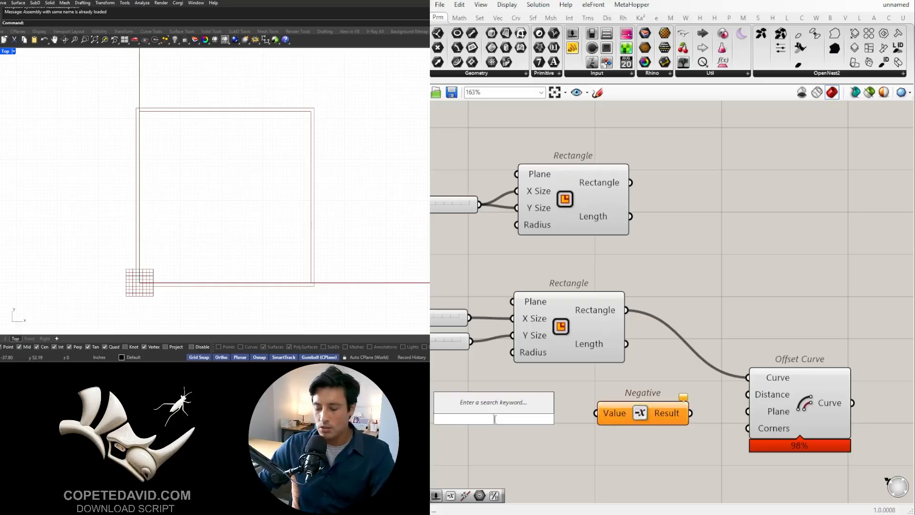
{"action": "type", "text": "number slider"}
{"action": "key", "text": "Return"}
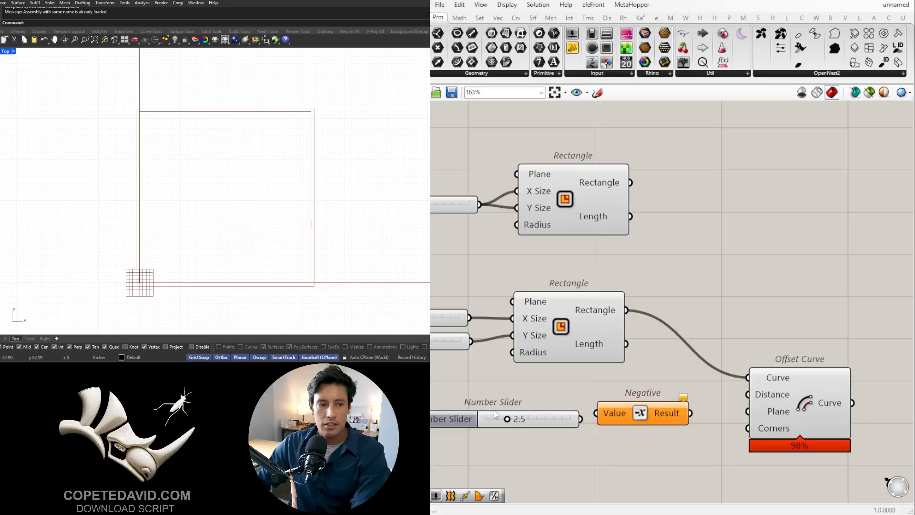
{"action": "scroll", "coordinate": [567, 414], "scroll_direction": "up", "scroll_amount": 1}
{"action": "left_click_drag", "start_coordinate": [601, 413], "coordinate": [575, 418]}
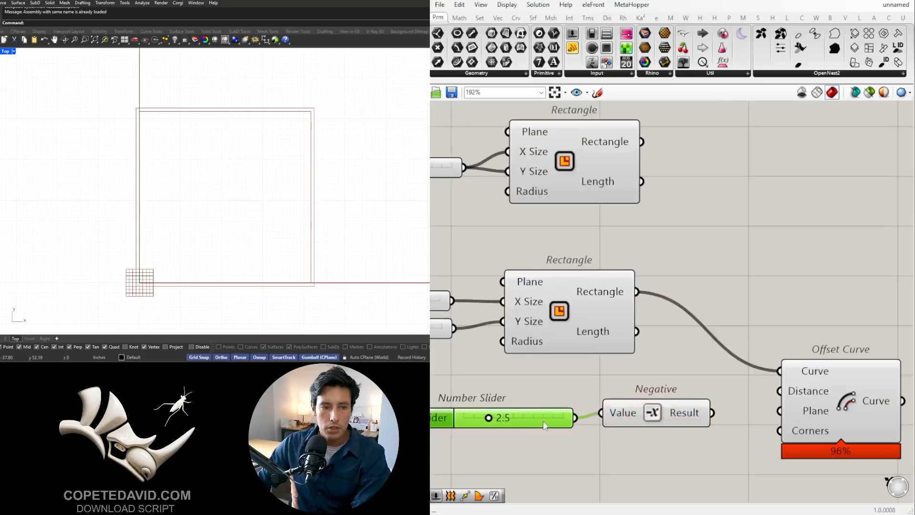
- Align the 2.5 slider with the Negative component and connect Negative's Result to the Offset Curve's Distance
{"action": "left_click_drag", "start_coordinate": [476, 416], "coordinate": [476, 411]}
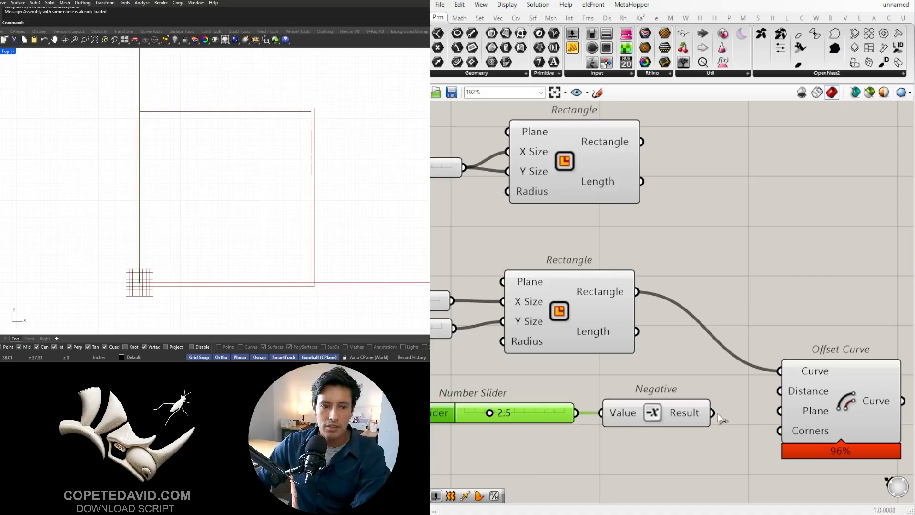
{"action": "left_click_drag", "start_coordinate": [712, 413], "coordinate": [780, 391]}
{"action": "left_click", "coordinate": [856, 400]}
- Try the offset distance slider at 2 and return it to 2.5
{"action": "scroll", "coordinate": [616, 430], "scroll_direction": "down", "scroll_amount": 1}
{"action": "scroll", "coordinate": [541, 396], "scroll_direction": "up", "scroll_amount": 3}
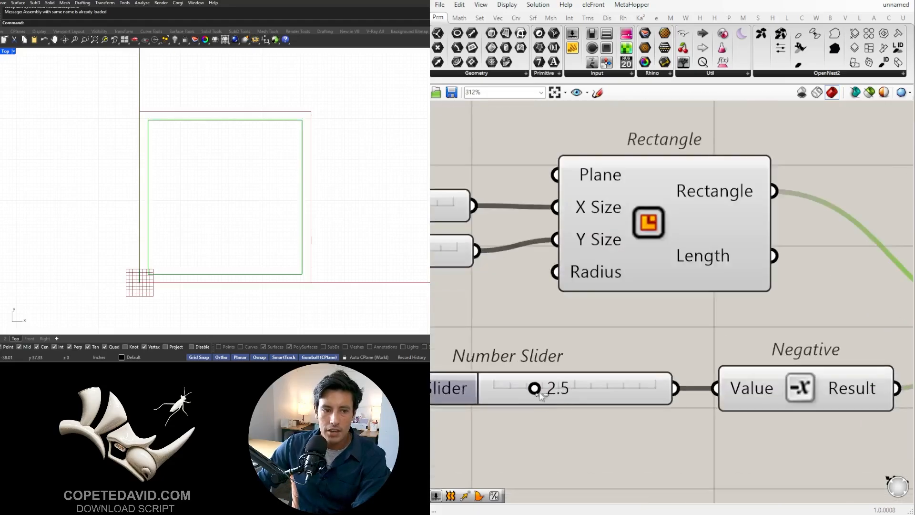
{"action": "double_click", "coordinate": [565, 390]}
{"action": "type", "text": "2"}
{"action": "key", "text": "Return"}
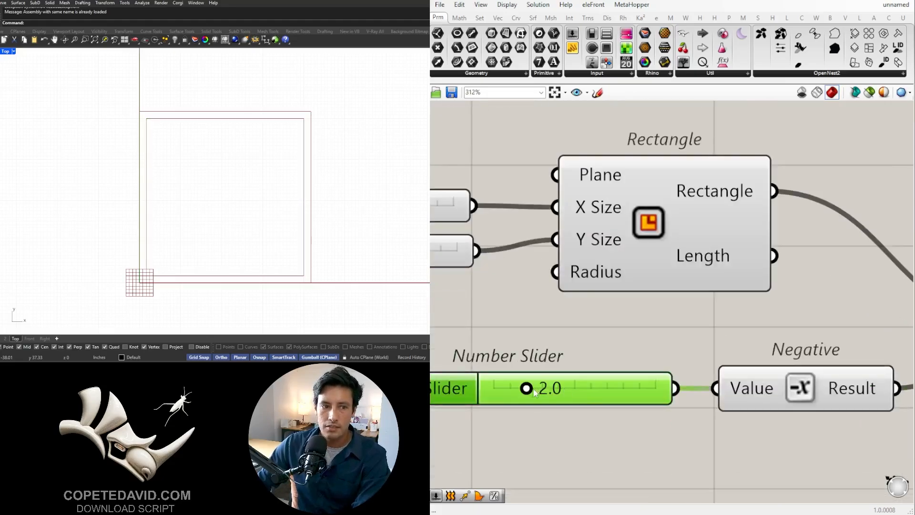
{"action": "mouse_move", "coordinate": [527, 388]}
{"action": "left_mouse_down"}
{"action": "mouse_move", "coordinate": [542, 388]}
{"action": "mouse_move", "coordinate": [534, 388]}
{"action": "left_mouse_up"}
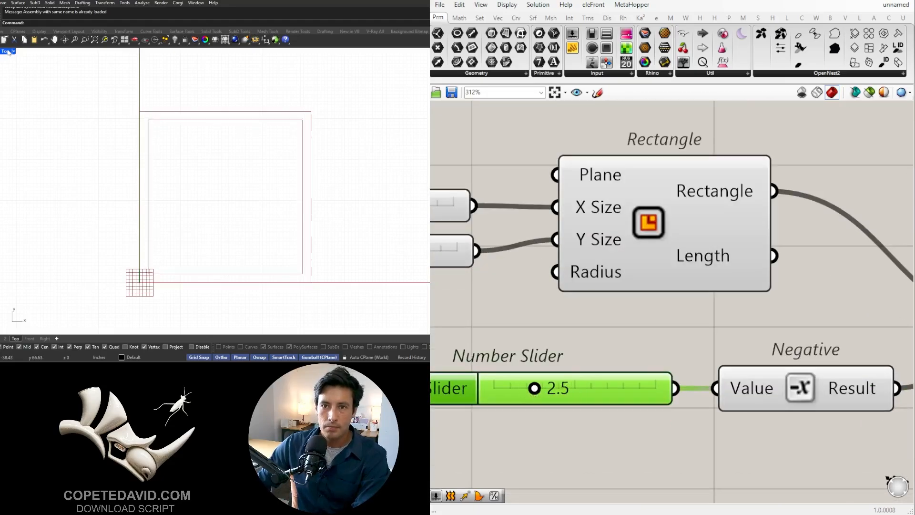
- Return to the maximized perspective viewport and examine the inset curve inside the box rectangle
{"action": "double_click", "coordinate": [8, 51]}
{"action": "double_click", "coordinate": [226, 52]}
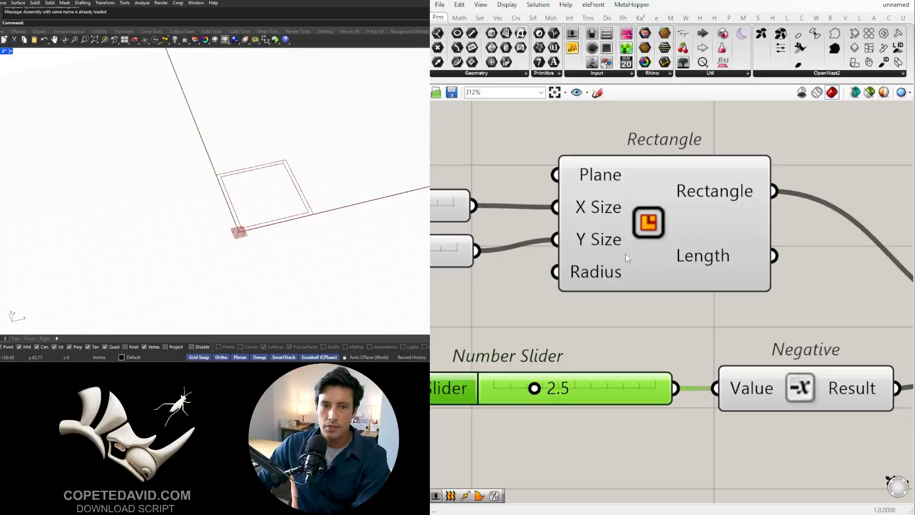
{"action": "scroll", "coordinate": [628, 258], "scroll_direction": "down", "scroll_amount": 4}
{"action": "right_click_drag", "start_coordinate": [773, 293], "coordinate": [647, 315]}
{"action": "scroll", "coordinate": [672, 334], "scroll_direction": "down", "scroll_amount": 1}
{"action": "left_click_drag", "start_coordinate": [732, 340], "coordinate": [722, 350]}
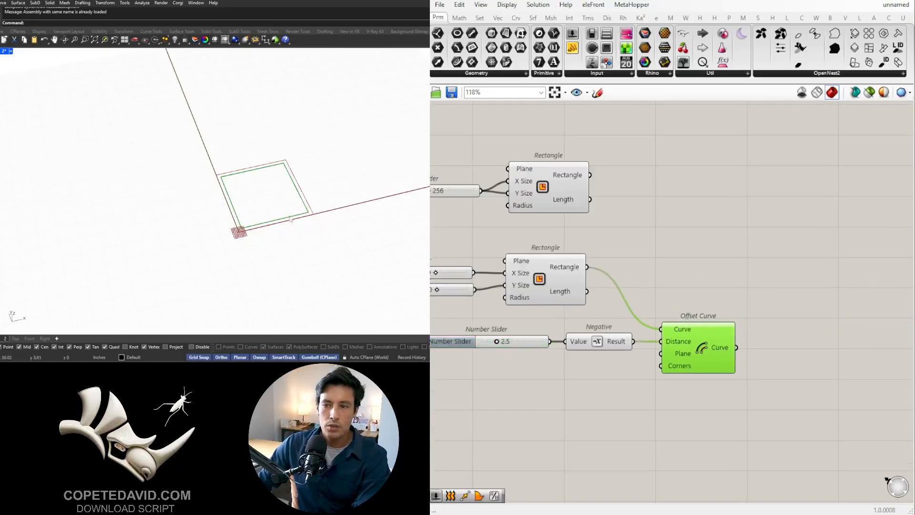
{"action": "scroll", "coordinate": [291, 219], "scroll_direction": "up", "scroll_amount": 8}
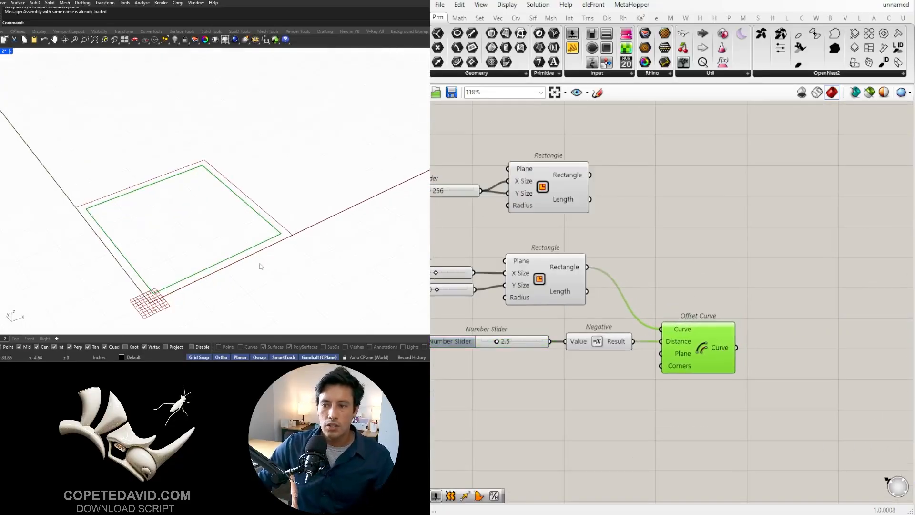
{"action": "right_click_drag", "start_coordinate": [260, 264], "coordinate": [302, 200], "text": "shift"}
{"action": "scroll", "coordinate": [295, 173], "scroll_direction": "down", "scroll_amount": 3}
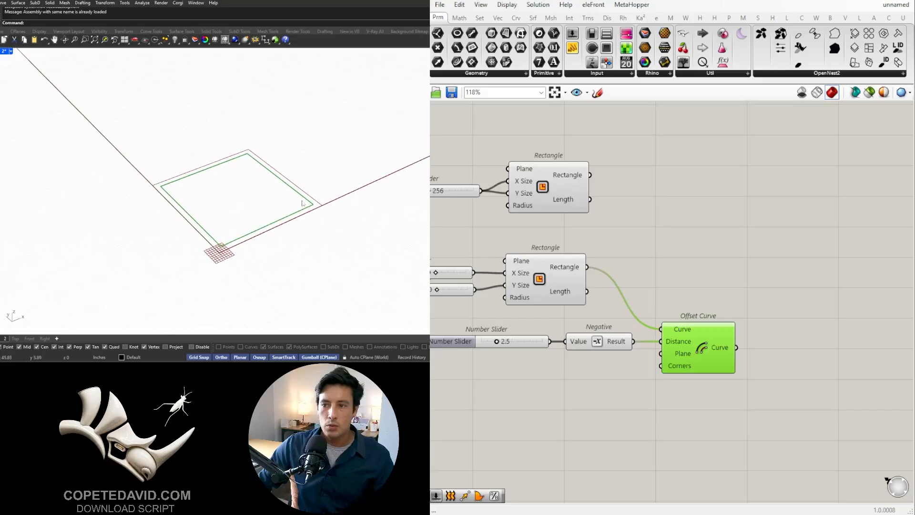
- Add a Boundary Surfaces component and connect both the lower Rectangle and the Offset Curve output to its Edges
{"action": "double_click", "coordinate": [797, 303]}
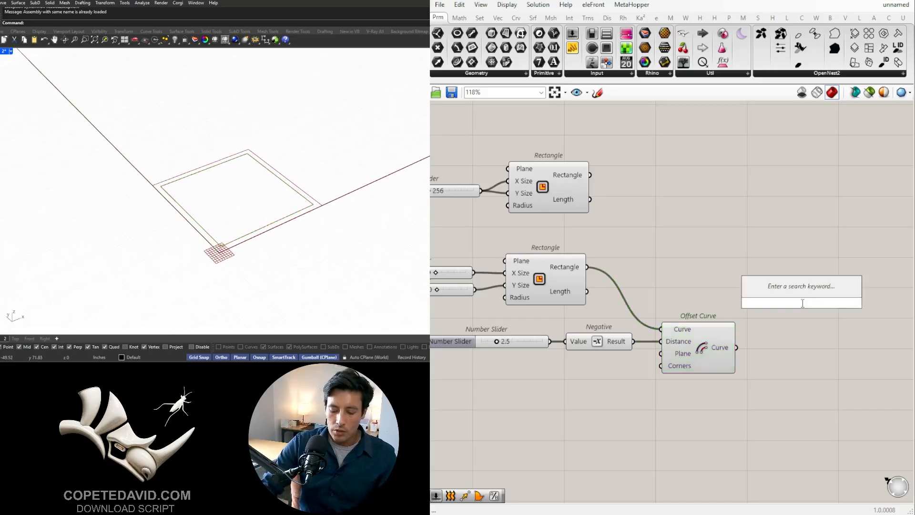
{"action": "type", "text": "bound"}
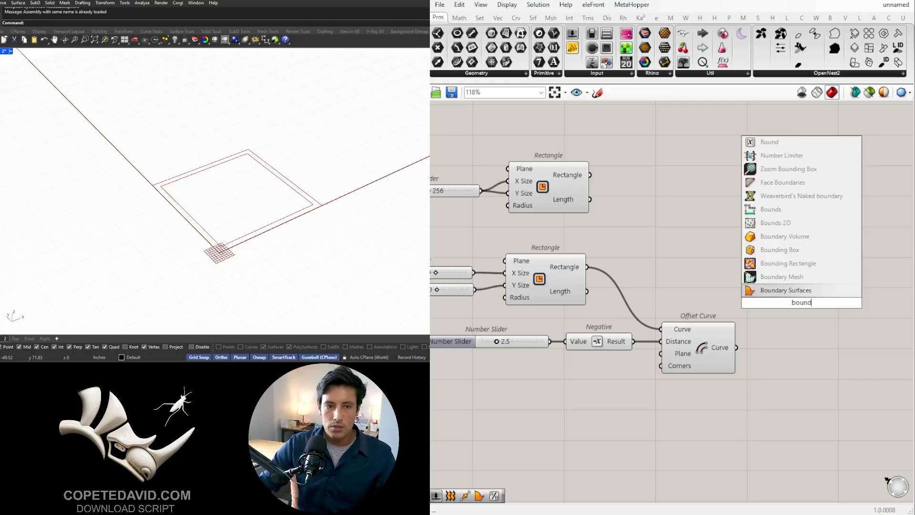
{"action": "left_click", "coordinate": [786, 290]}
{"action": "left_click_drag", "start_coordinate": [588, 267], "coordinate": [765, 302]}
{"action": "left_click_drag", "start_coordinate": [737, 348], "coordinate": [788, 308], "text": "shift"}
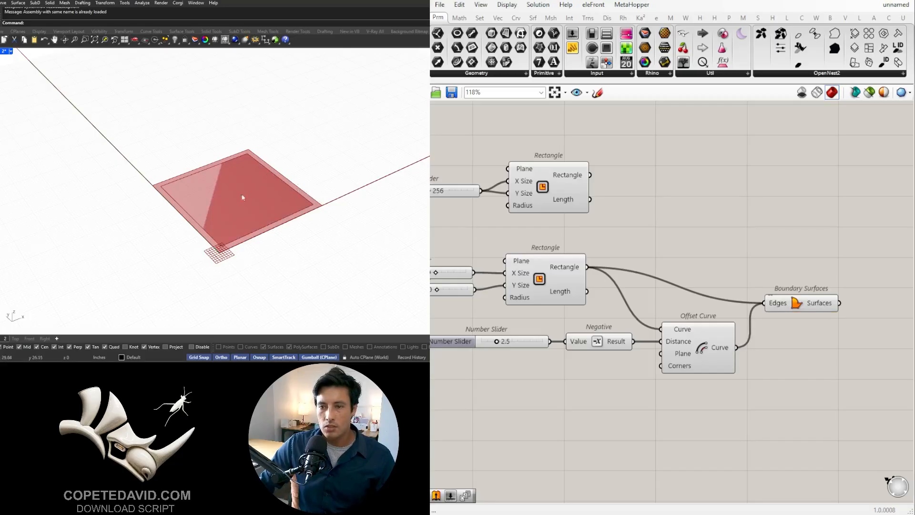
- Flatten the Edges input of the Boundary Surfaces component
{"action": "right_click_drag", "start_coordinate": [738, 316], "coordinate": [635, 300]}
{"action": "right_click", "coordinate": [622, 296]}
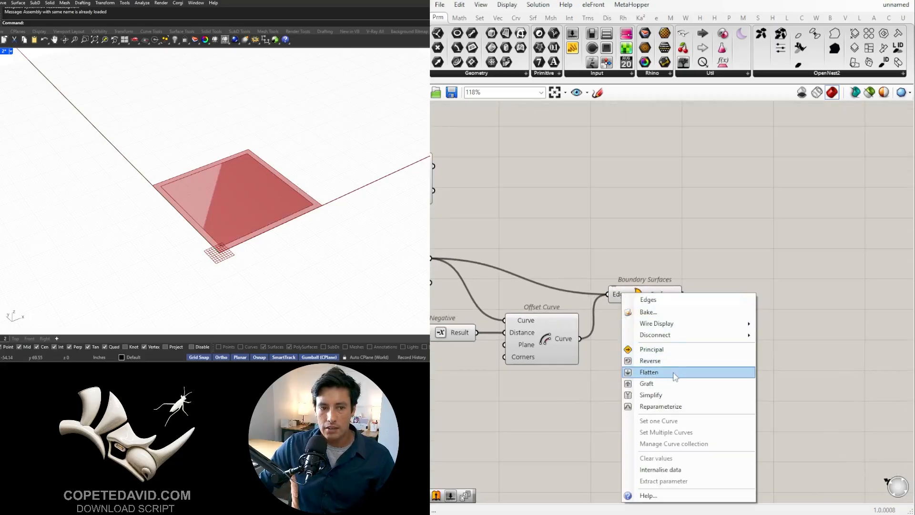
{"action": "left_click", "coordinate": [673, 372]}
- Add a Region Difference component, with the lower Rectangle connected to Curves A and the offset Curve to Curves B
{"action": "scroll", "coordinate": [757, 382], "scroll_direction": "down", "scroll_amount": 2}
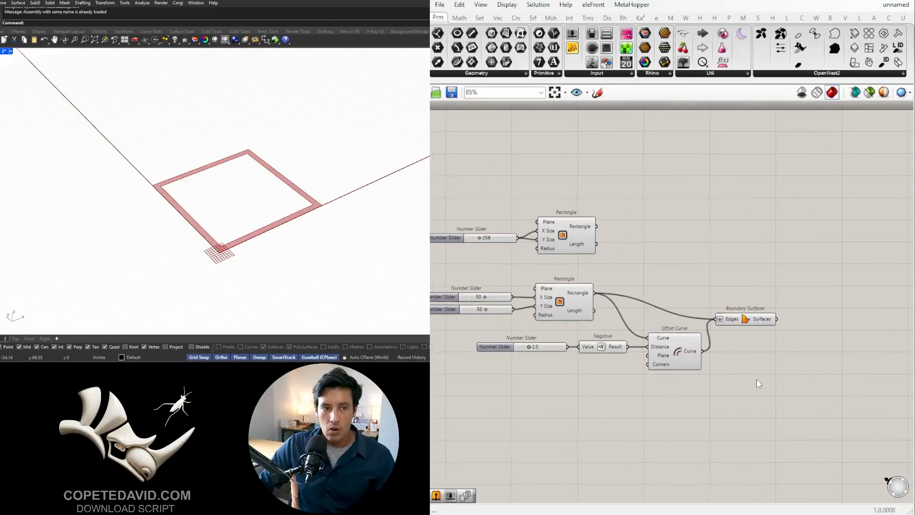
{"action": "double_click", "coordinate": [829, 332]}
{"action": "type", "text": "reg"}
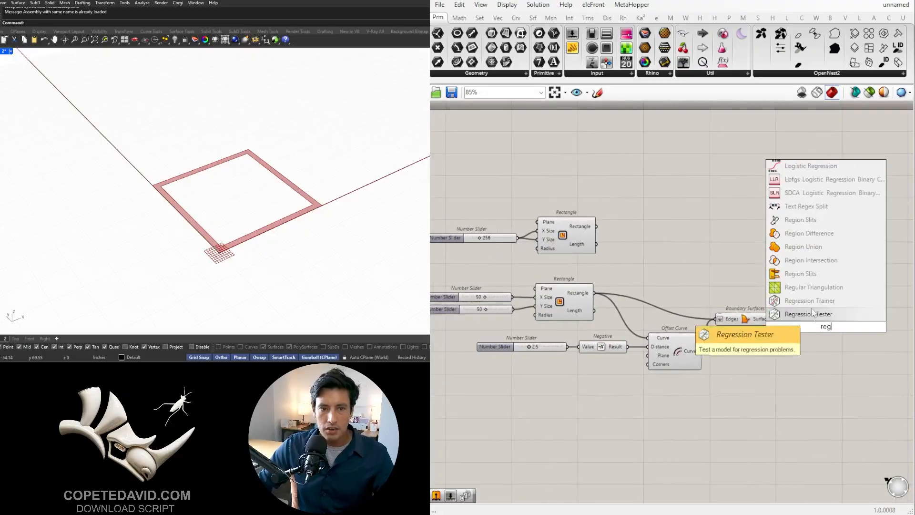
{"action": "left_click", "coordinate": [810, 233]}
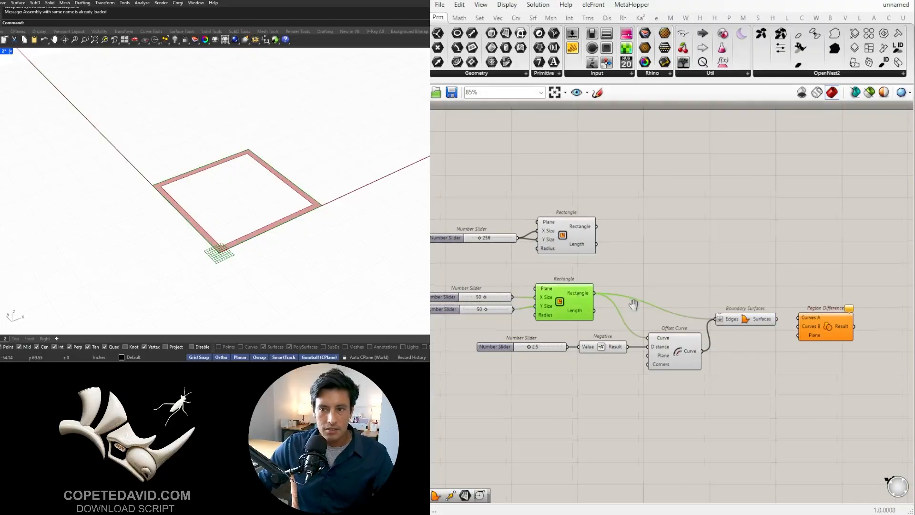
{"action": "right_click_drag", "start_coordinate": [633, 305], "coordinate": [603, 274]}
{"action": "left_click_drag", "start_coordinate": [564, 262], "coordinate": [783, 271]}
{"action": "left_click_drag", "start_coordinate": [673, 321], "coordinate": [763, 271]}
- Add a second Boundary Surfaces component and connect the Region Difference Result to its Edges
{"action": "right_click_drag", "start_coordinate": [858, 305], "coordinate": [806, 305]}
{"action": "double_click", "coordinate": [818, 279]}
{"action": "type", "text": "boun"}
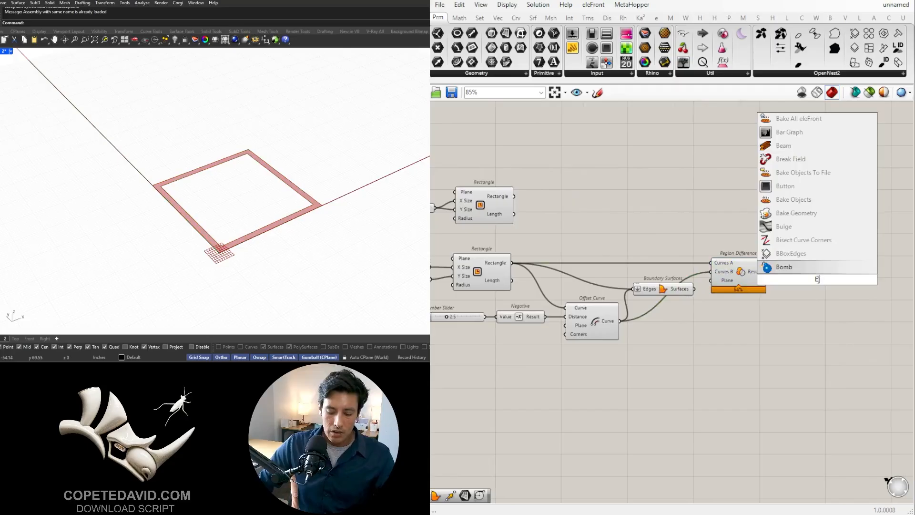
{"action": "left_click", "coordinate": [802, 268]}
{"action": "left_click_drag", "start_coordinate": [771, 277], "coordinate": [792, 279]}
{"action": "left_click_drag", "start_coordinate": [811, 280], "coordinate": [795, 272]}
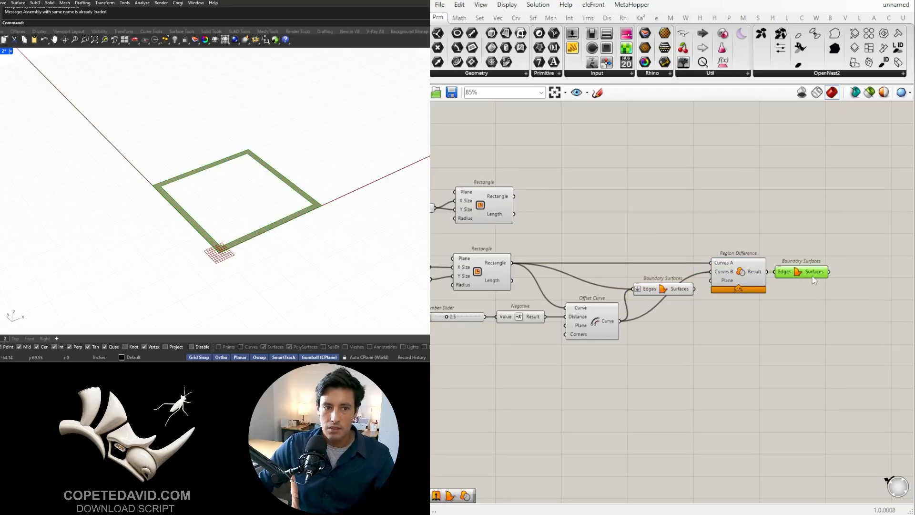
- Delete the flattened Boundary Surfaces component and move Region Difference and the remaining Boundary Surfaces closer to the Offset Curve
{"action": "left_click", "coordinate": [666, 292]}
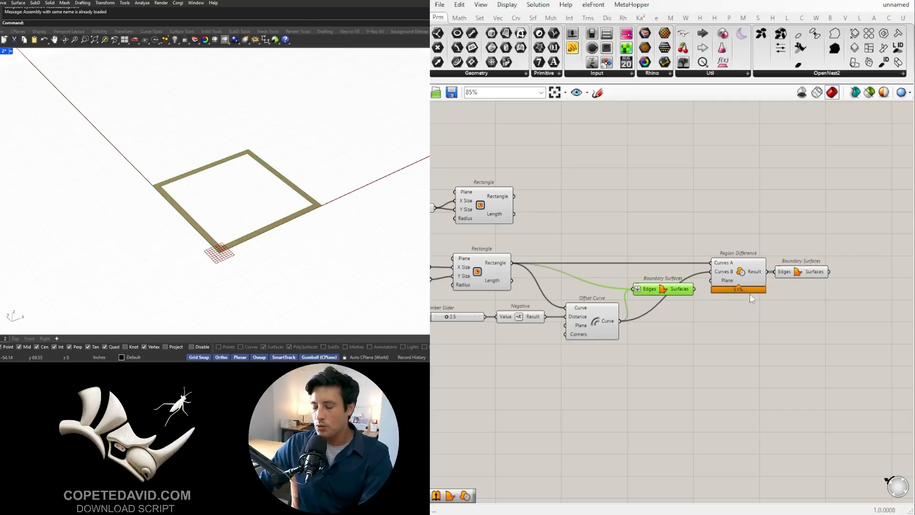
{"action": "key", "text": "Delete"}
{"action": "left_click_drag", "start_coordinate": [835, 331], "coordinate": [708, 255]}
{"action": "left_click", "coordinate": [709, 342]}
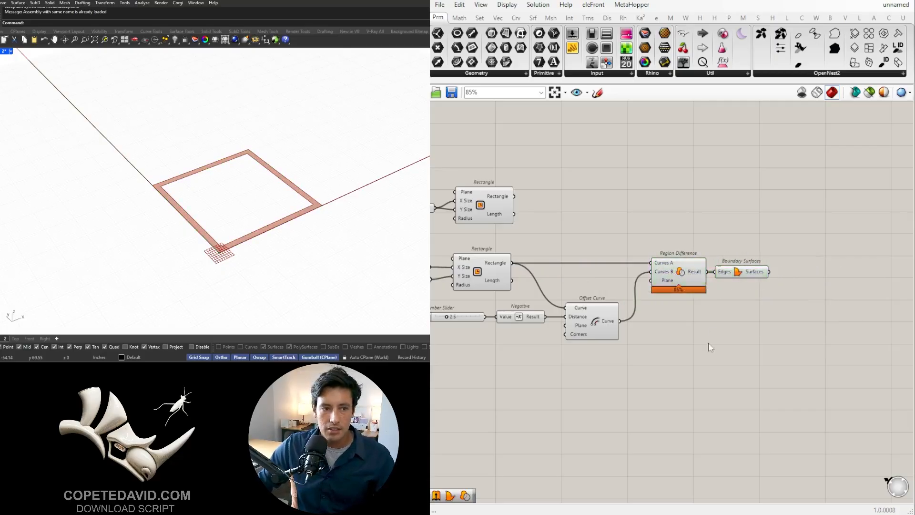
- Tidy the offset components by raising them slightly and lining up the 2.5 slider and Negative under the 50 sliders and Rectangle
{"action": "right_click_drag", "start_coordinate": [709, 341], "coordinate": [850, 322]}
{"action": "left_click_drag", "start_coordinate": [781, 361], "coordinate": [593, 292]}
{"action": "left_click_drag", "start_coordinate": [728, 303], "coordinate": [727, 292]}
{"action": "left_click", "coordinate": [680, 330]}
{"action": "left_click_drag", "start_coordinate": [662, 321], "coordinate": [578, 284]}
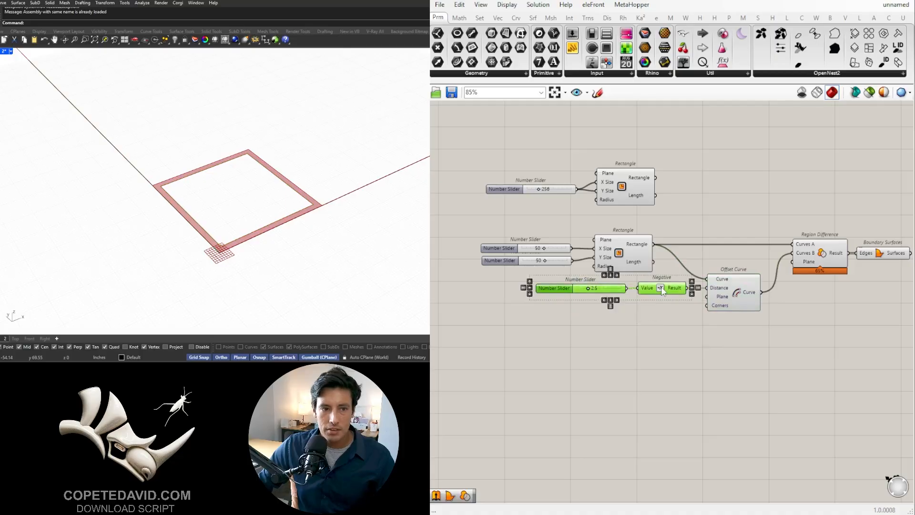
{"action": "left_click_drag", "start_coordinate": [662, 288], "coordinate": [614, 289]}
{"action": "left_click", "coordinate": [706, 321]}
{"action": "right_click_drag", "start_coordinate": [708, 322], "coordinate": [527, 328]}
{"action": "left_click", "coordinate": [703, 260]}
{"action": "left_click", "coordinate": [782, 325]}
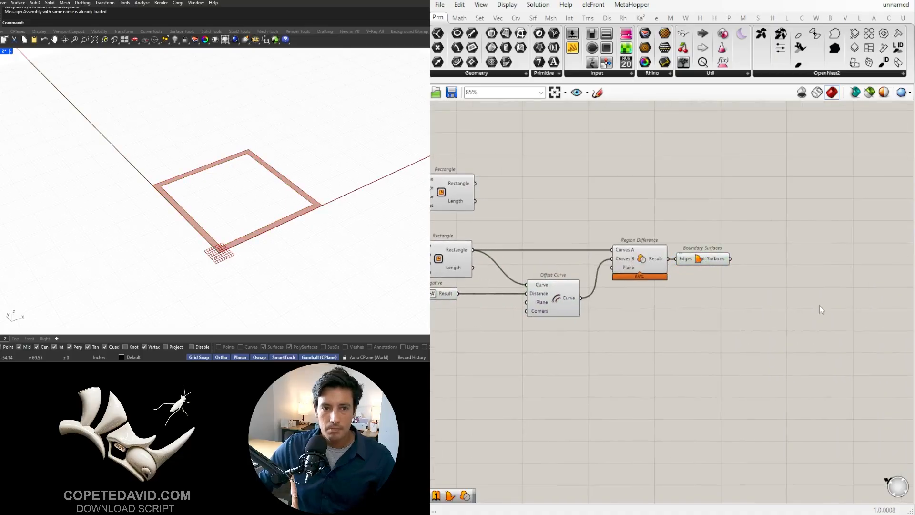
- Add an Extrude component below Boundary Surfaces and connect the Surfaces output to its Base input
{"action": "scroll", "coordinate": [230, 190], "scroll_direction": "down", "scroll_amount": 3}
{"action": "scroll", "coordinate": [244, 217], "scroll_direction": "up", "scroll_amount": 2}
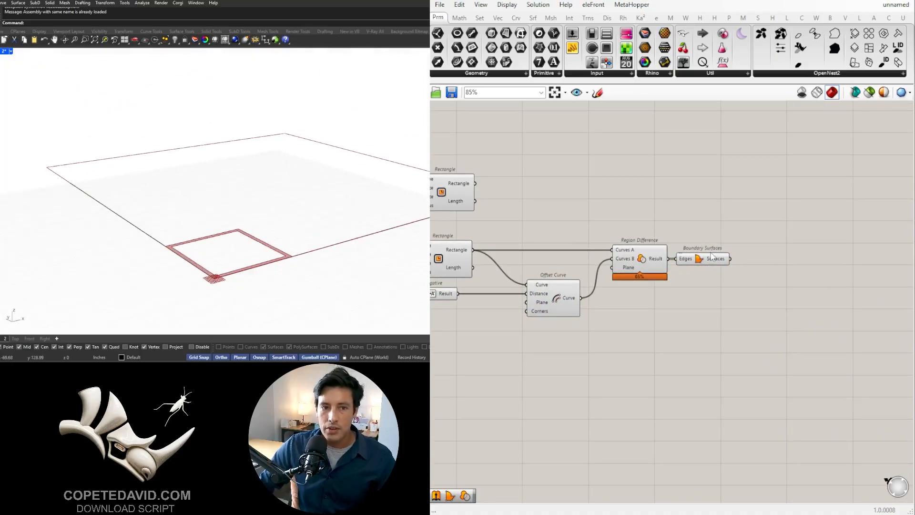
{"action": "left_click_drag", "start_coordinate": [712, 256], "coordinate": [722, 263]}
{"action": "double_click", "coordinate": [791, 322]}
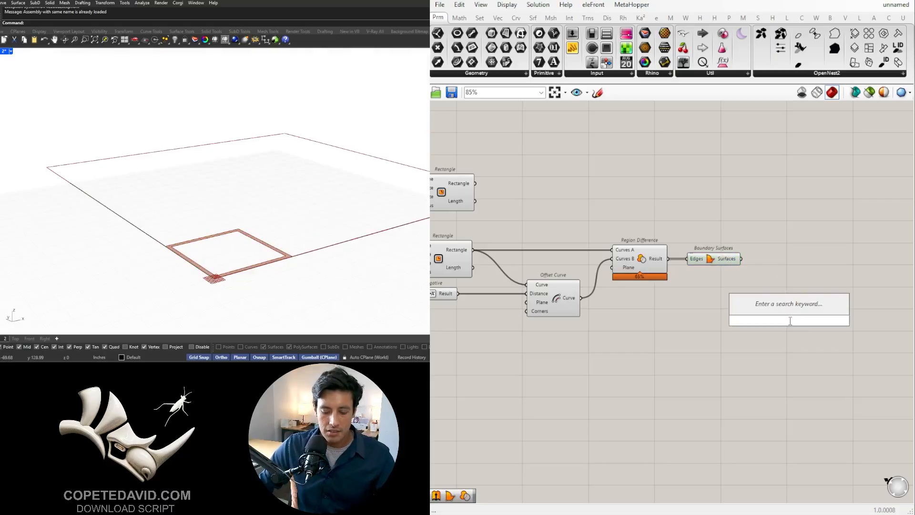
{"action": "type", "text": "extr"}
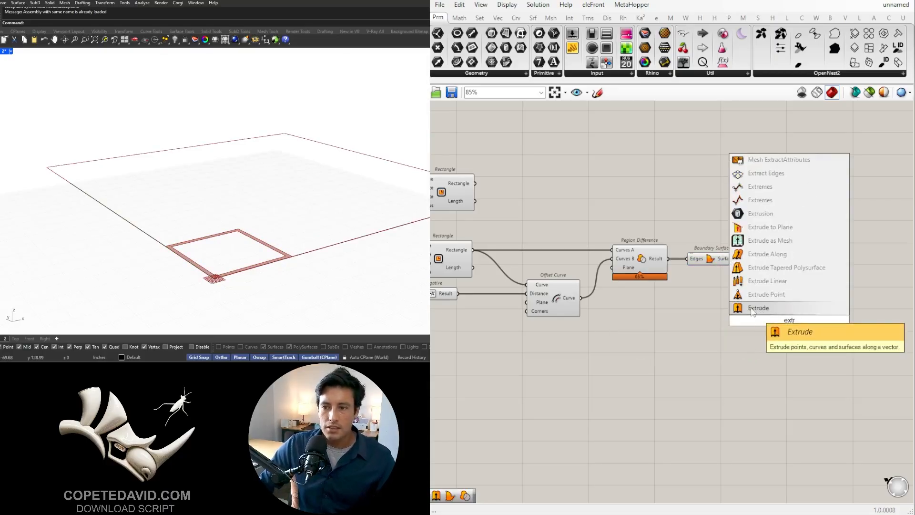
{"action": "left_click", "coordinate": [752, 309]}
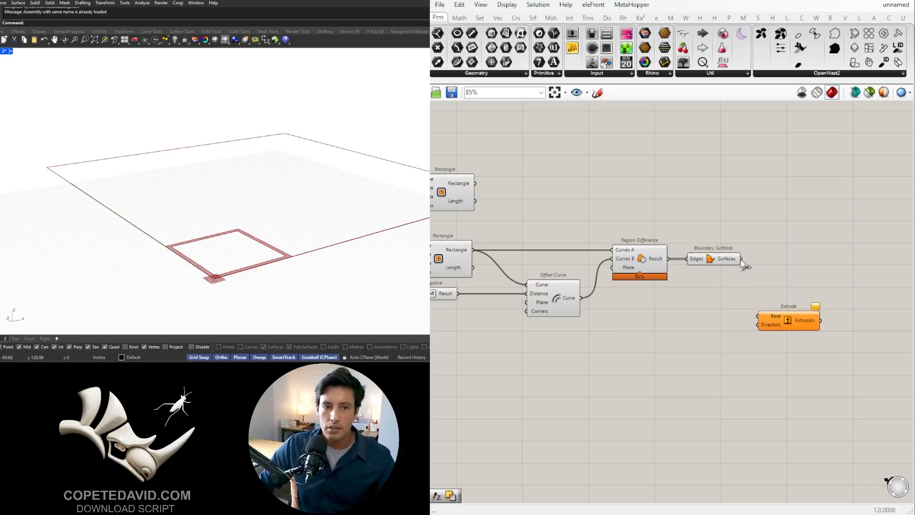
{"action": "left_click", "coordinate": [726, 267]}
{"action": "left_click", "coordinate": [798, 325]}
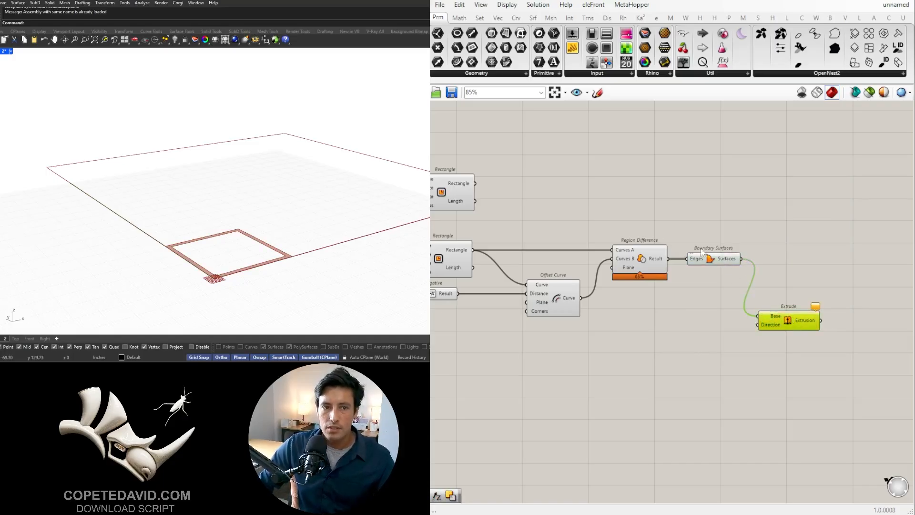
- Add a Unit Z component left of Extrude and connect its Unit vector output to the Direction input
{"action": "left_click", "coordinate": [719, 262]}
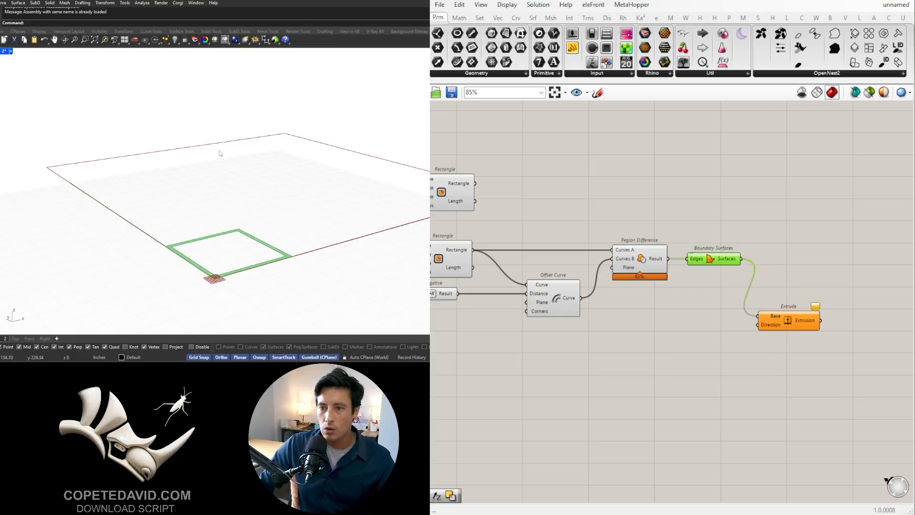
{"action": "double_click", "coordinate": [672, 349]}
{"action": "type", "text": "z"}
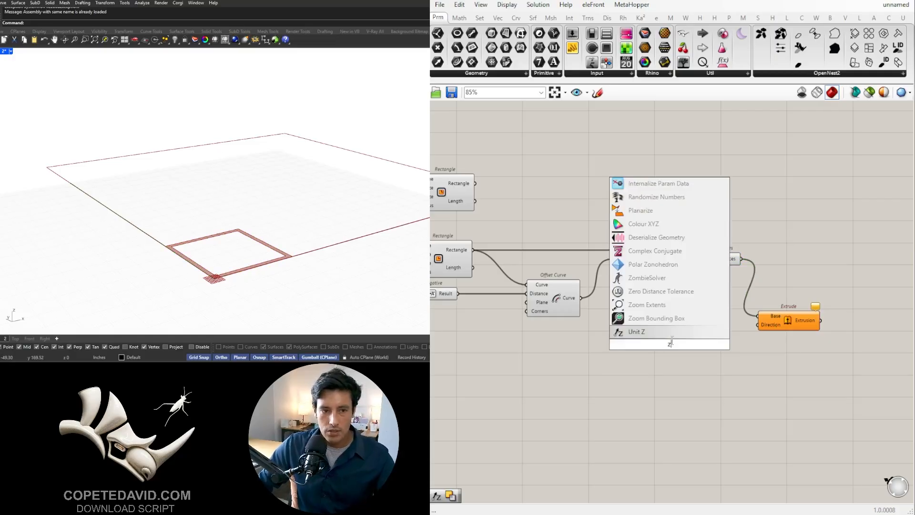
{"action": "left_click", "coordinate": [669, 333]}
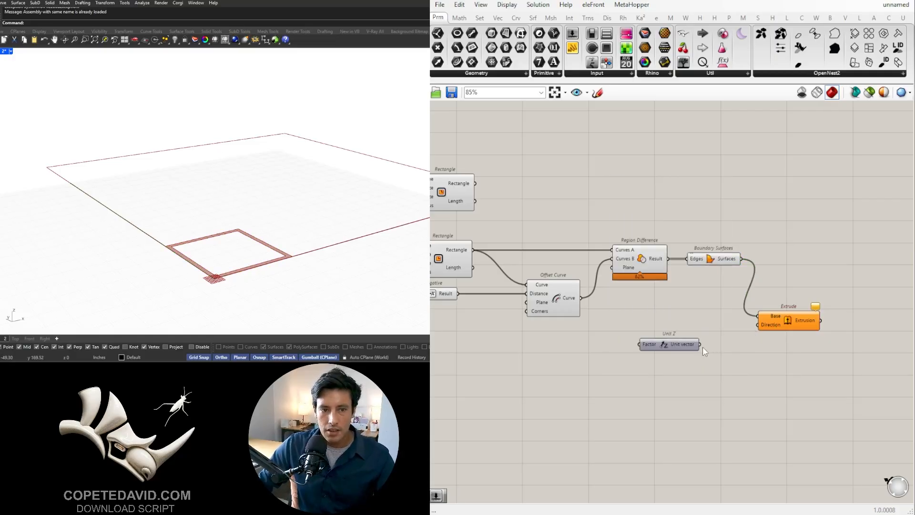
{"action": "left_click_drag", "start_coordinate": [703, 347], "coordinate": [758, 325]}
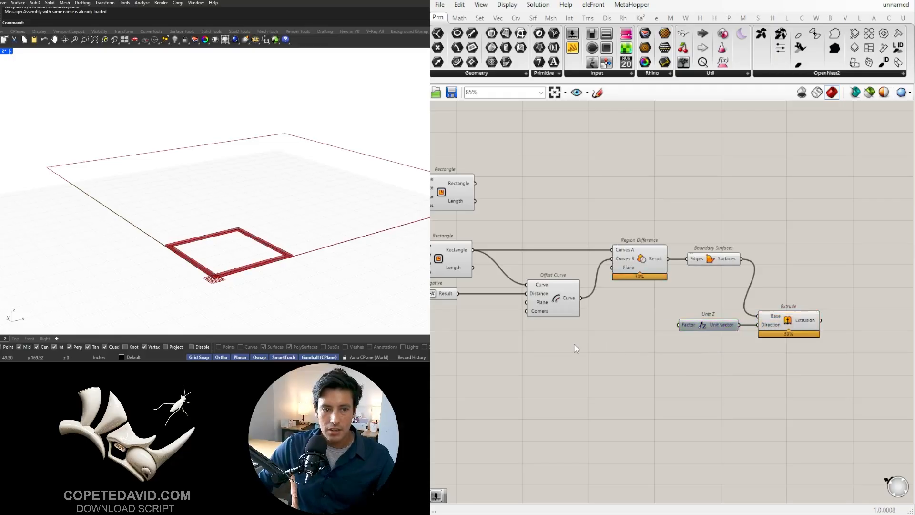
- Add a 50 number slider and connect it to the Factor input of Unit Z
{"action": "right_click_drag", "start_coordinate": [533, 389], "coordinate": [730, 376]}
{"action": "right_click_drag", "start_coordinate": [681, 308], "coordinate": [572, 306]}
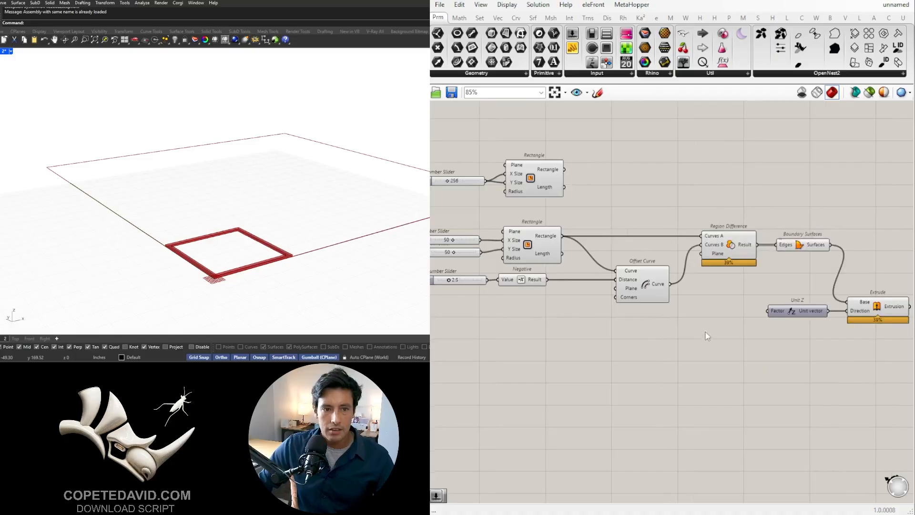
{"action": "double_click", "coordinate": [710, 315]}
{"action": "type", "text": "50"}
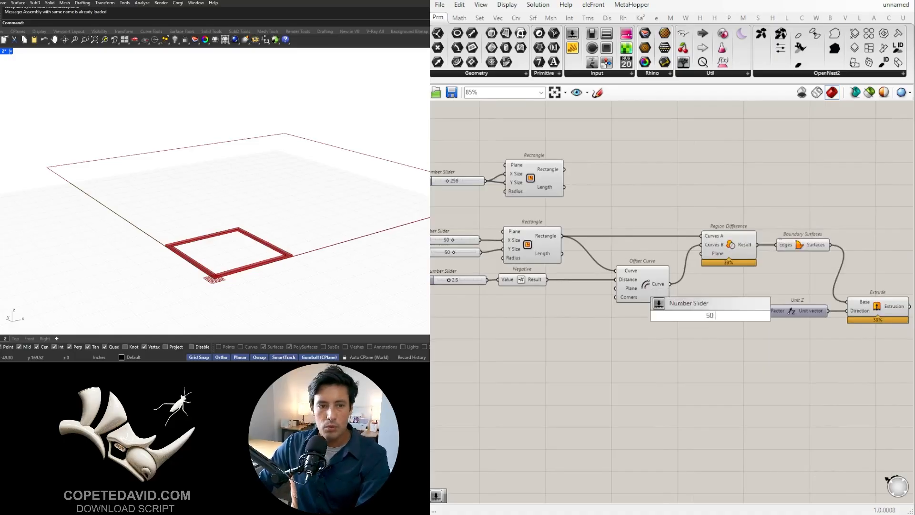
{"action": "key", "text": "Return"}
{"action": "scroll", "coordinate": [765, 320], "scroll_direction": "up", "scroll_amount": 3}
{"action": "left_click_drag", "start_coordinate": [742, 324], "coordinate": [761, 313]}
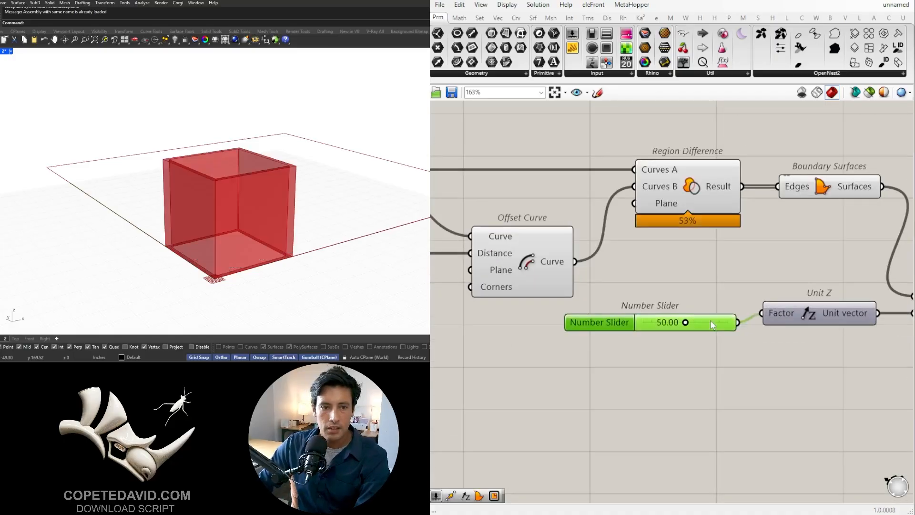
- Try a lower extrusion height on the Unit Z slider and restore its value to 50
{"action": "scroll", "coordinate": [722, 317], "scroll_direction": "down", "scroll_amount": 3}
{"action": "scroll", "coordinate": [677, 317], "scroll_direction": "up", "scroll_amount": 5}
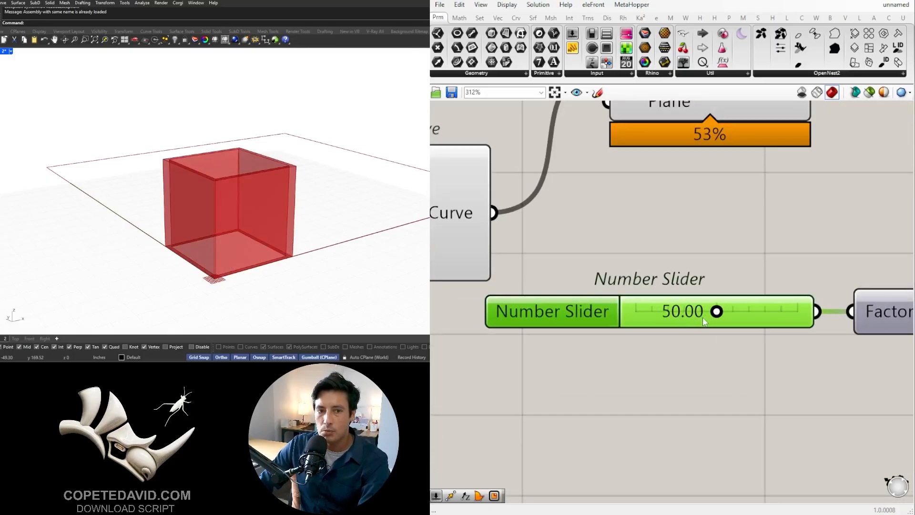
{"action": "scroll", "coordinate": [705, 321], "scroll_direction": "up", "scroll_amount": 2}
{"action": "mouse_move", "coordinate": [718, 309]}
{"action": "left_mouse_down"}
{"action": "mouse_move", "coordinate": [847, 311]}
{"action": "mouse_move", "coordinate": [717, 309]}
{"action": "mouse_move", "coordinate": [711, 319]}
{"action": "left_mouse_up"}
{"action": "double_click", "coordinate": [753, 320]}
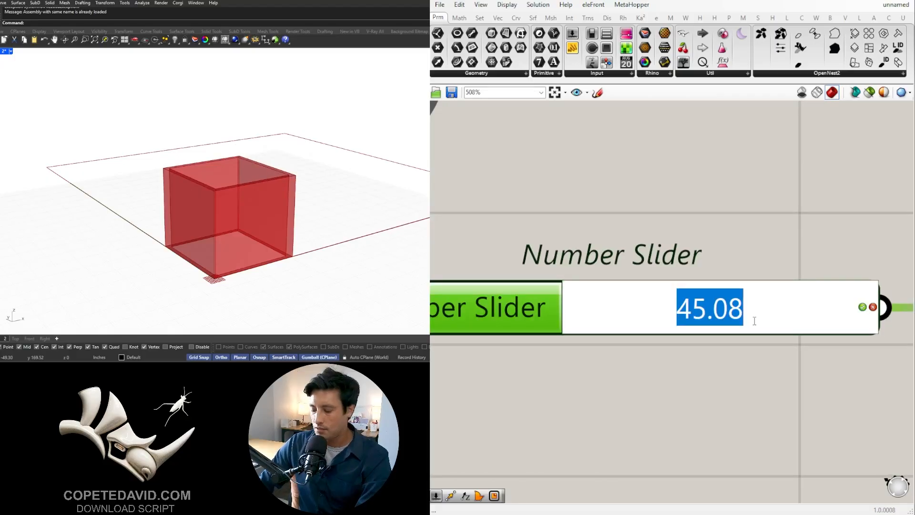
{"action": "type", "text": "50"}
{"action": "key", "text": "Return"}
- Try an X Size of 56 on the box outline and restore the slider to 50
{"action": "scroll", "coordinate": [808, 390], "scroll_direction": "down", "scroll_amount": 6}
{"action": "scroll", "coordinate": [195, 201], "scroll_direction": "up", "scroll_amount": 2}
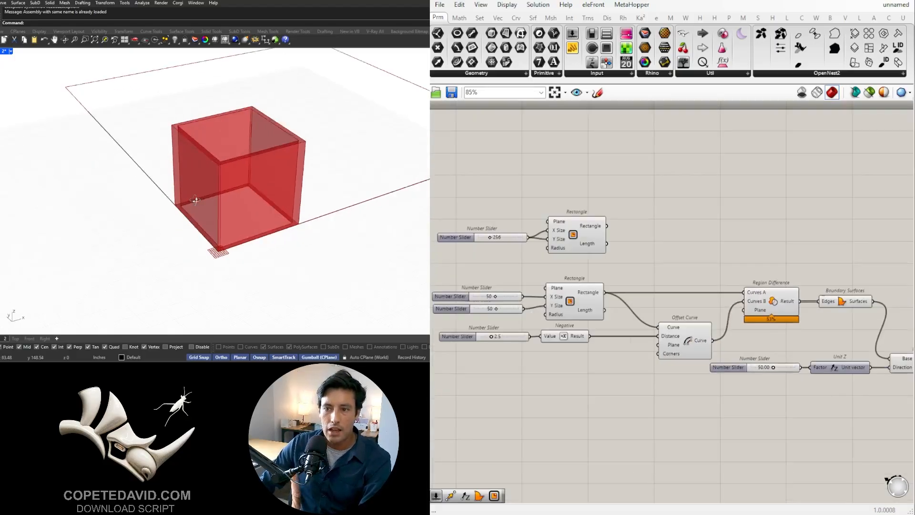
{"action": "right_click_drag", "start_coordinate": [195, 200], "coordinate": [187, 285]}
{"action": "scroll", "coordinate": [190, 219], "scroll_direction": "up", "scroll_amount": 2}
{"action": "scroll", "coordinate": [689, 309], "scroll_direction": "down", "scroll_amount": 3}
{"action": "scroll", "coordinate": [572, 317], "scroll_direction": "up", "scroll_amount": 5}
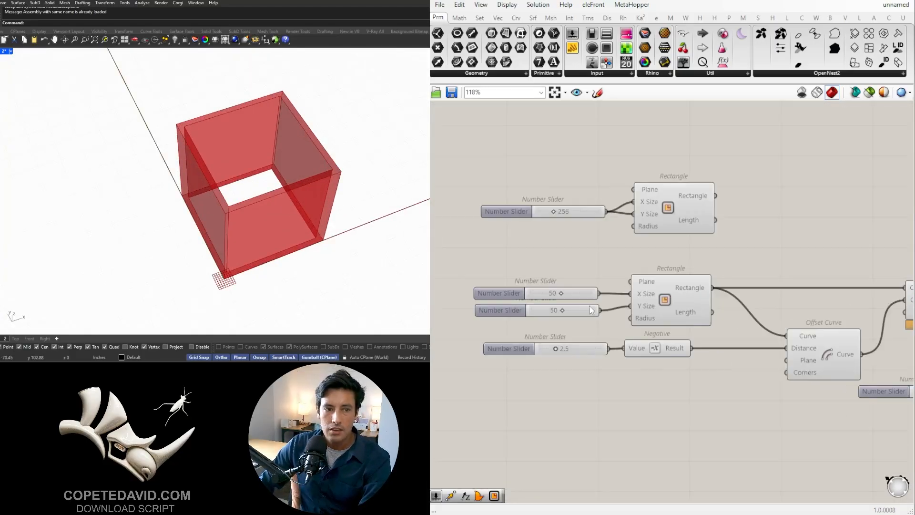
{"action": "scroll", "coordinate": [562, 301], "scroll_direction": "up", "scroll_amount": 4}
{"action": "mouse_move", "coordinate": [562, 298]}
{"action": "left_mouse_down"}
{"action": "mouse_move", "coordinate": [585, 298]}
{"action": "mouse_move", "coordinate": [560, 306]}
{"action": "left_mouse_up"}
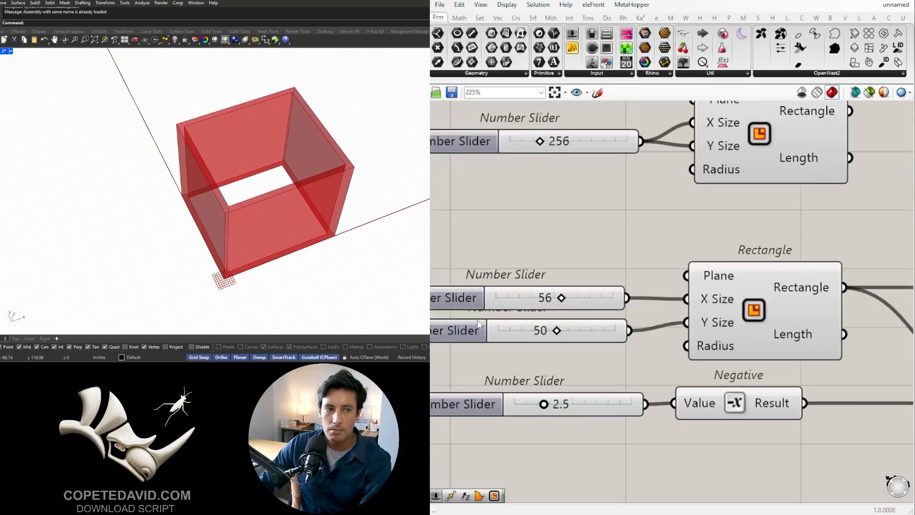
{"action": "double_click", "coordinate": [552, 292]}
{"action": "type", "text": "50"}
{"action": "key", "text": "Return"}
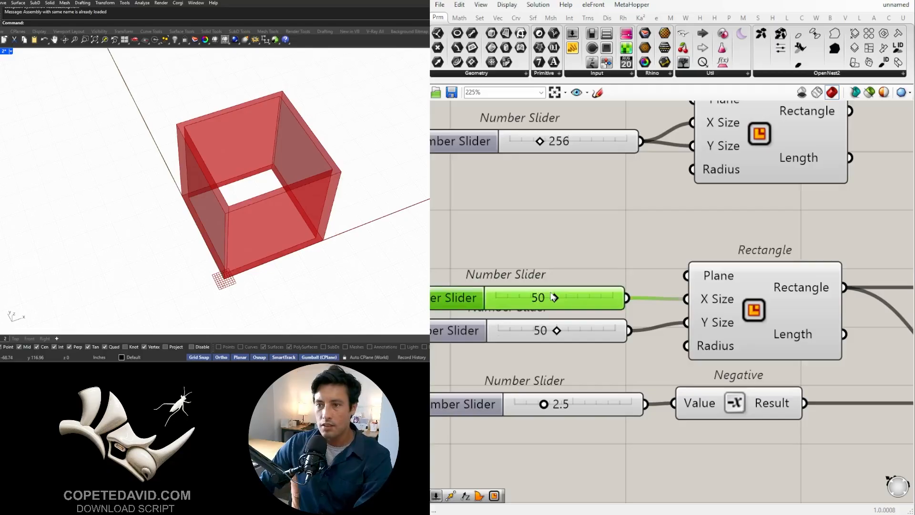
- Set the wall thickness slider feeding the Negative component to 2
{"action": "scroll", "coordinate": [491, 343], "scroll_direction": "down", "scroll_amount": 3}
{"action": "scroll", "coordinate": [489, 345], "scroll_direction": "up", "scroll_amount": 5}
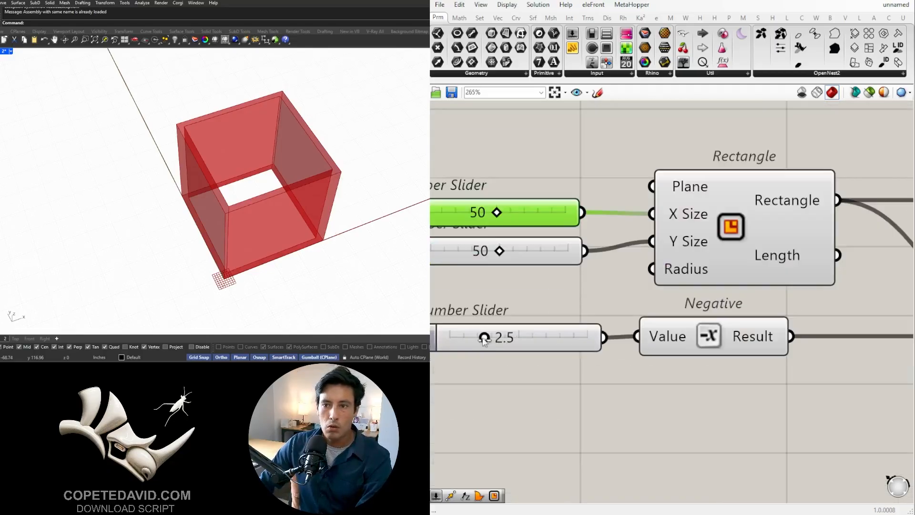
{"action": "mouse_move", "coordinate": [484, 339]}
{"action": "left_mouse_down"}
{"action": "mouse_move", "coordinate": [534, 339]}
{"action": "mouse_move", "coordinate": [487, 339]}
{"action": "left_mouse_up"}
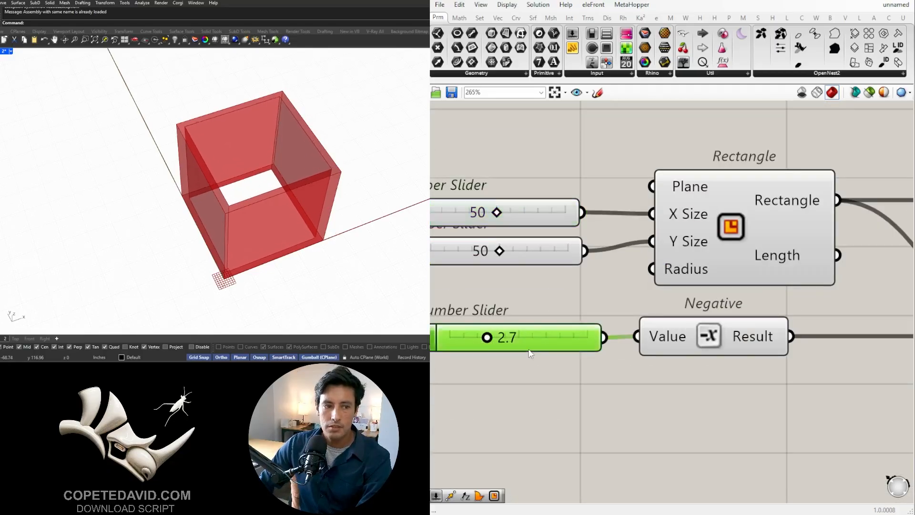
{"action": "double_click", "coordinate": [530, 350]}
{"action": "type", "text": "2"}
{"action": "key", "text": "Return"}
{"action": "scroll", "coordinate": [680, 314], "scroll_direction": "down", "scroll_amount": 5}
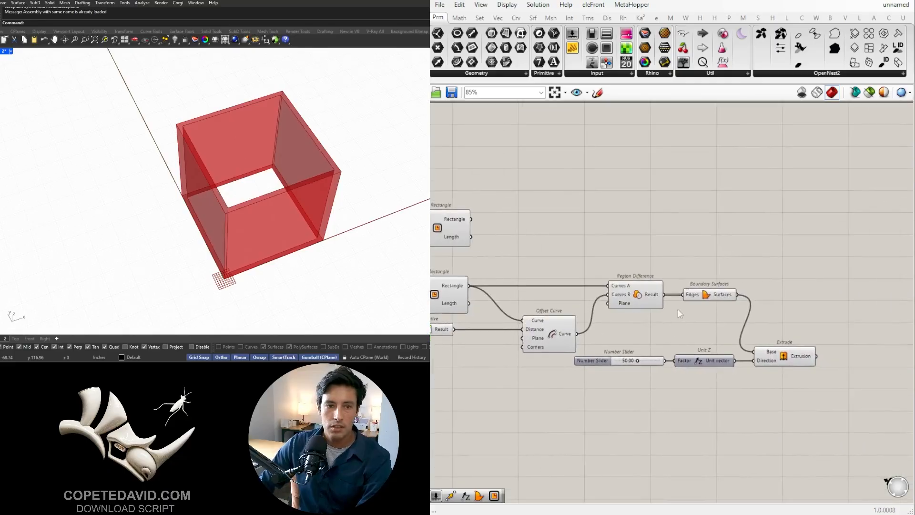
- Examine the extruded walls and the open bottom of the box in the viewport
{"action": "right_click_drag", "start_coordinate": [678, 310], "coordinate": [631, 310]}
{"action": "left_click", "coordinate": [727, 356]}
{"action": "right_click_drag", "start_coordinate": [309, 248], "coordinate": [307, 167]}
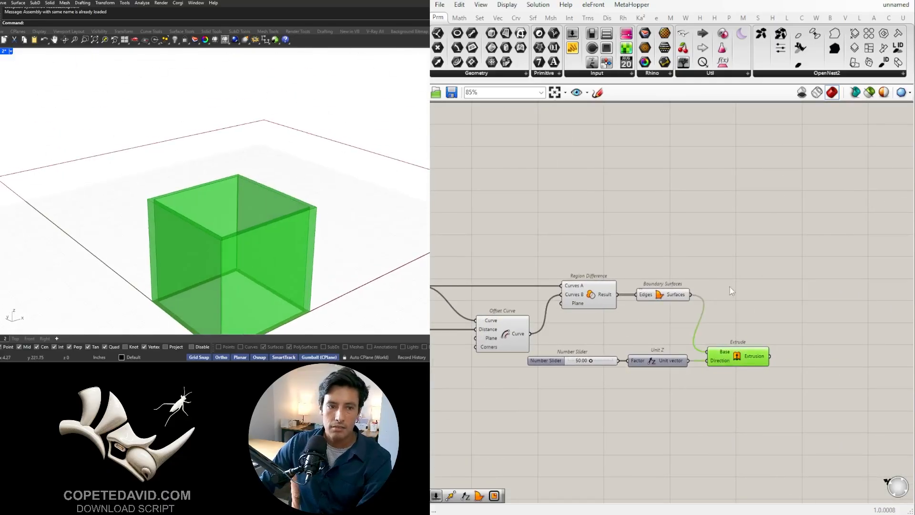
{"action": "scroll", "coordinate": [730, 288], "scroll_direction": "down", "scroll_amount": 4}
{"action": "right_click_drag", "start_coordinate": [705, 289], "coordinate": [785, 298]}
{"action": "scroll", "coordinate": [824, 339], "scroll_direction": "up", "scroll_amount": 3}
{"action": "right_click_drag", "start_coordinate": [827, 342], "coordinate": [774, 333]}
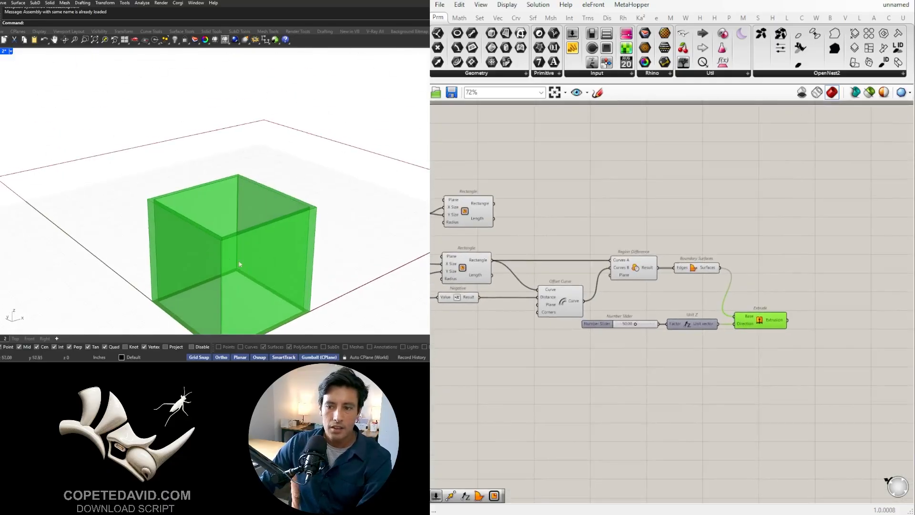
{"action": "left_click", "coordinate": [784, 360]}
{"action": "right_click_drag", "start_coordinate": [239, 248], "coordinate": [322, 151], "text": "shift"}
{"action": "scroll", "coordinate": [241, 200], "scroll_direction": "up", "scroll_amount": 5}
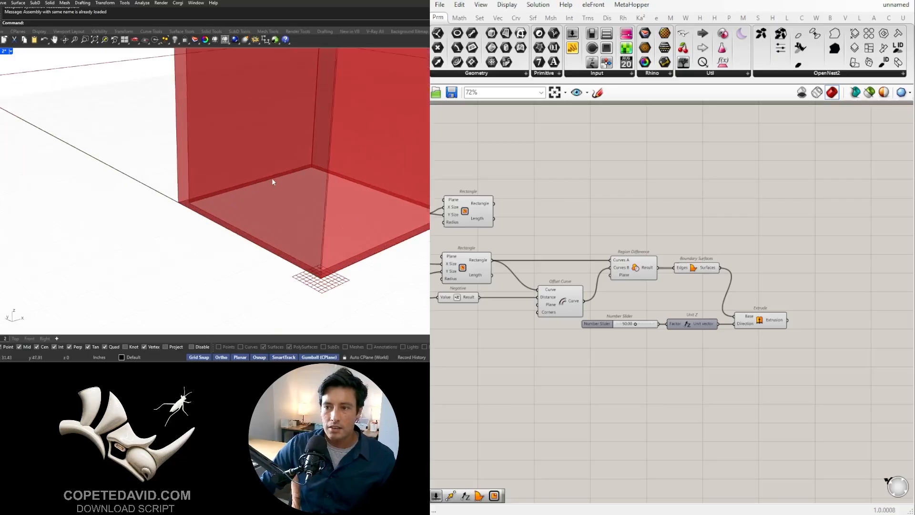
{"action": "scroll", "coordinate": [617, 297], "scroll_direction": "down", "scroll_amount": 2}
- Turn off the preview of the Offset Curve, Region Difference, Boundary Surfaces, Unit Z and Extrude components
{"action": "right_click_drag", "start_coordinate": [617, 297], "coordinate": [728, 322]}
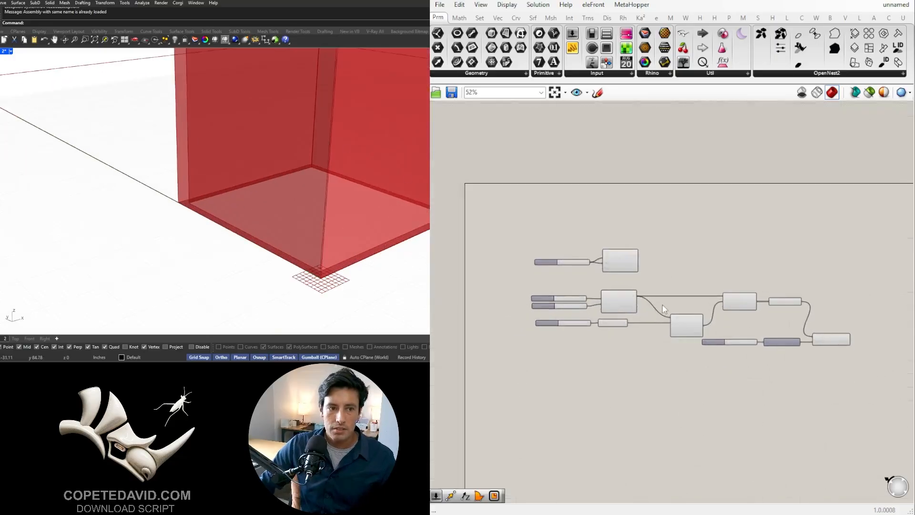
{"action": "right_click_drag", "start_coordinate": [789, 321], "coordinate": [664, 279]}
{"action": "left_click_drag", "start_coordinate": [769, 366], "coordinate": [567, 244]}
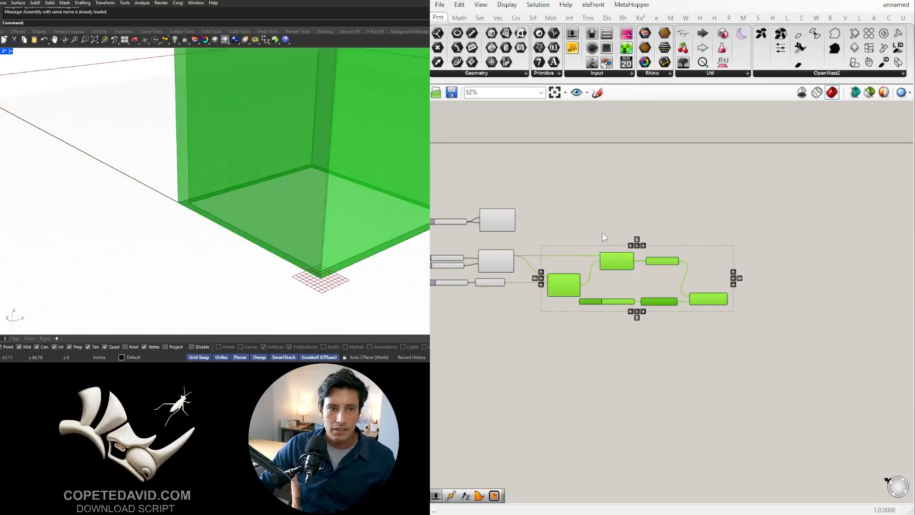
{"action": "scroll", "coordinate": [531, 281], "scroll_direction": "up", "scroll_amount": 3}
{"action": "middle_click", "coordinate": [598, 249]}
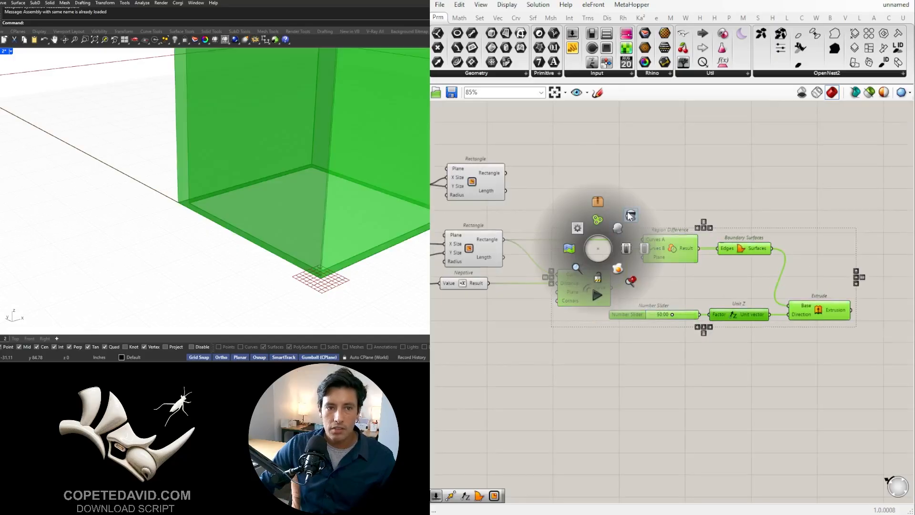
{"action": "left_click", "coordinate": [629, 215]}
{"action": "left_click", "coordinate": [637, 197]}
{"action": "right_click_drag", "start_coordinate": [673, 220], "coordinate": [773, 270]}
- Add another Boundary Surfaces component, connect the 50 by 50 Rectangle to its Edges and place it above the existing one
{"action": "left_click", "coordinate": [594, 302]}
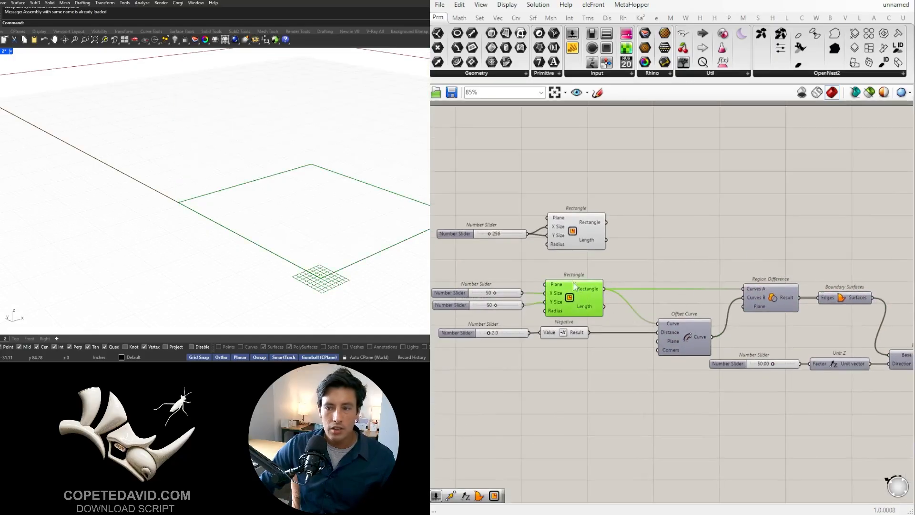
{"action": "double_click", "coordinate": [671, 256]}
{"action": "type", "text": "boun"}
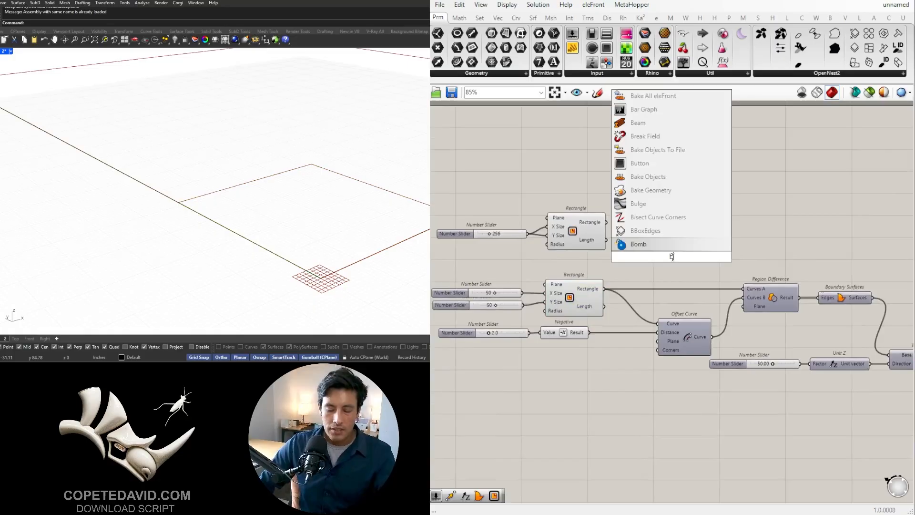
{"action": "left_click", "coordinate": [641, 245]}
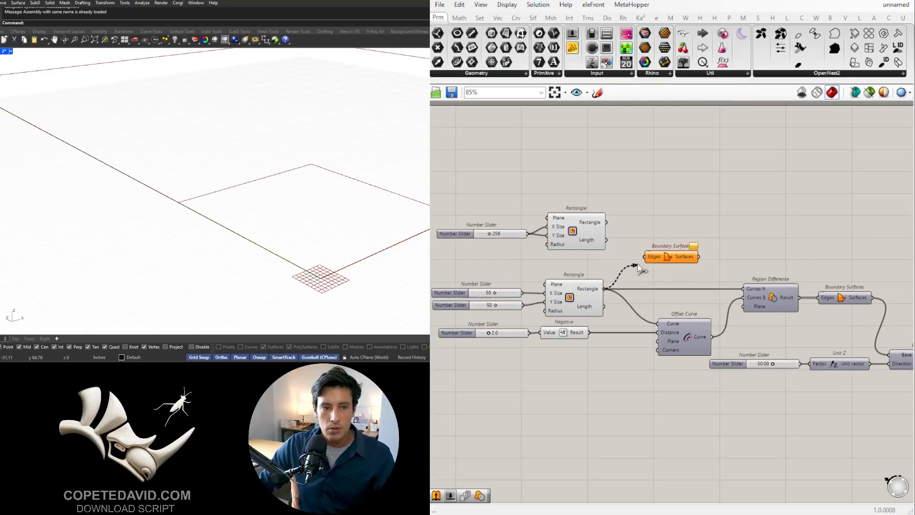
{"action": "mouse_move", "coordinate": [639, 267]}
{"action": "left_mouse_down"}
{"action": "mouse_move", "coordinate": [666, 260]}
{"action": "mouse_move", "coordinate": [645, 265]}
{"action": "left_mouse_up"}
{"action": "left_click_drag", "start_coordinate": [682, 260], "coordinate": [793, 262]}
{"action": "scroll", "coordinate": [792, 262], "scroll_direction": "down", "scroll_amount": 1}
{"action": "right_click_drag", "start_coordinate": [792, 262], "coordinate": [675, 242]}
{"action": "left_click_drag", "start_coordinate": [675, 243], "coordinate": [728, 248]}
- Move the 50 slider, Unit Z and Extrude up closer to the wall's Boundary Surfaces component
{"action": "right_click_drag", "start_coordinate": [748, 337], "coordinate": [616, 343]}
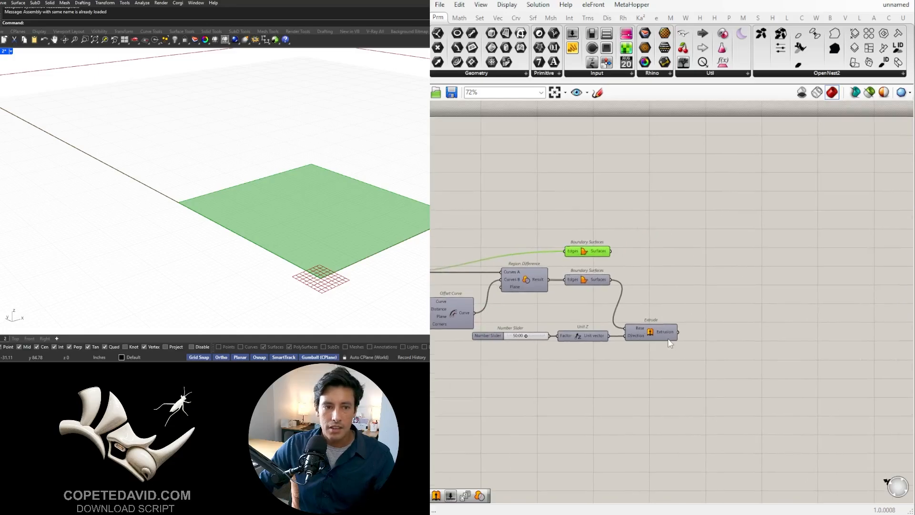
{"action": "right_click_drag", "start_coordinate": [677, 360], "coordinate": [695, 367]}
{"action": "left_click_drag", "start_coordinate": [697, 370], "coordinate": [530, 336]}
{"action": "left_click_drag", "start_coordinate": [674, 336], "coordinate": [698, 312]}
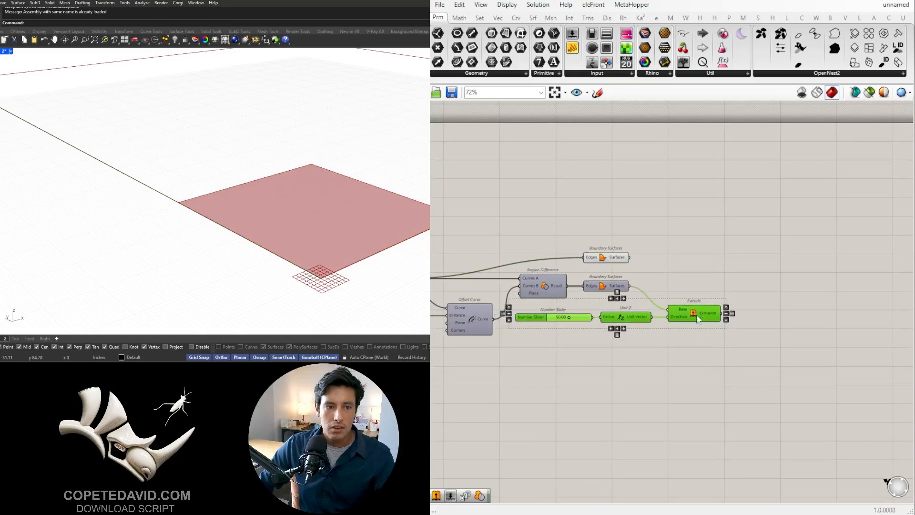
- Turn the wall Extrude preview on and back off
{"action": "left_click", "coordinate": [696, 318]}
{"action": "middle_click", "coordinate": [697, 318]}
{"action": "left_click", "coordinate": [718, 295]}
{"action": "middle_click", "coordinate": [722, 285]}
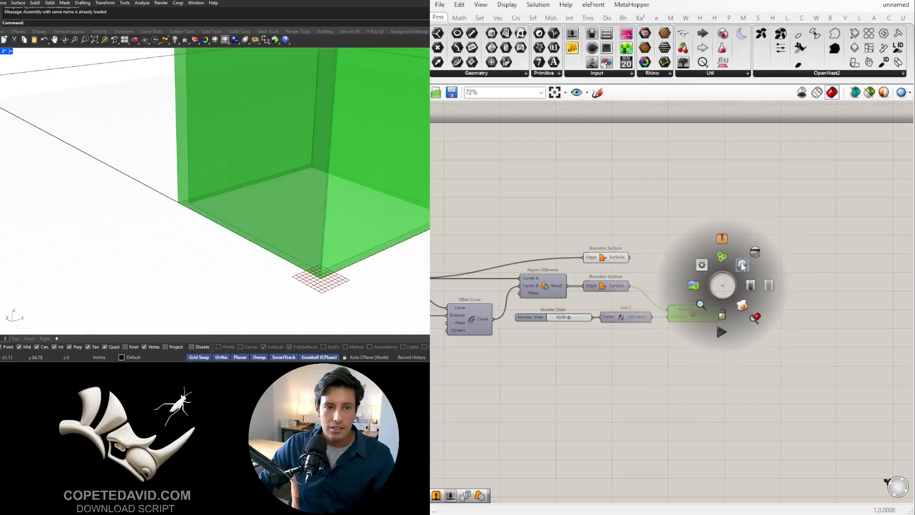
{"action": "left_click", "coordinate": [742, 264]}
- Duplicate the 50 slider, Unit Z and Extrude group directly below the originals
{"action": "left_click_drag", "start_coordinate": [749, 354], "coordinate": [556, 313]}
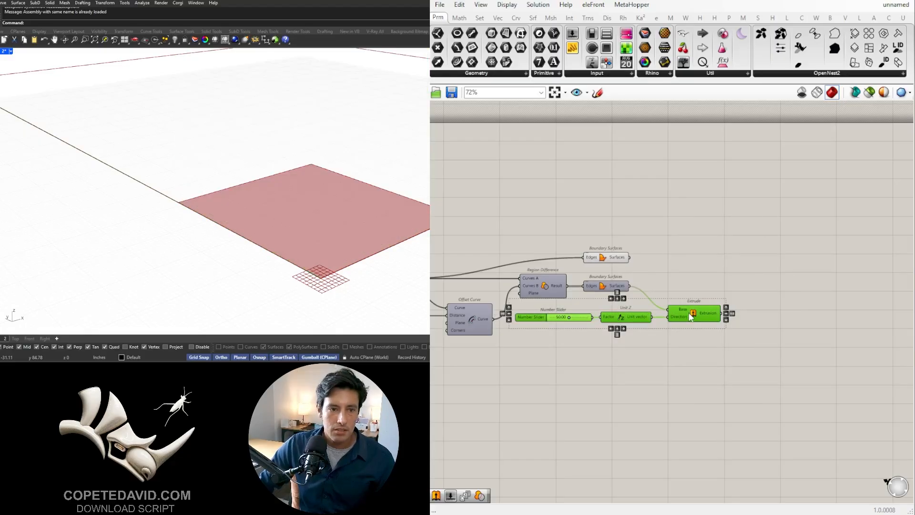
{"action": "left_click_drag", "start_coordinate": [691, 317], "coordinate": [692, 341], "text": "alt"}
{"action": "left_click", "coordinate": [553, 361]}
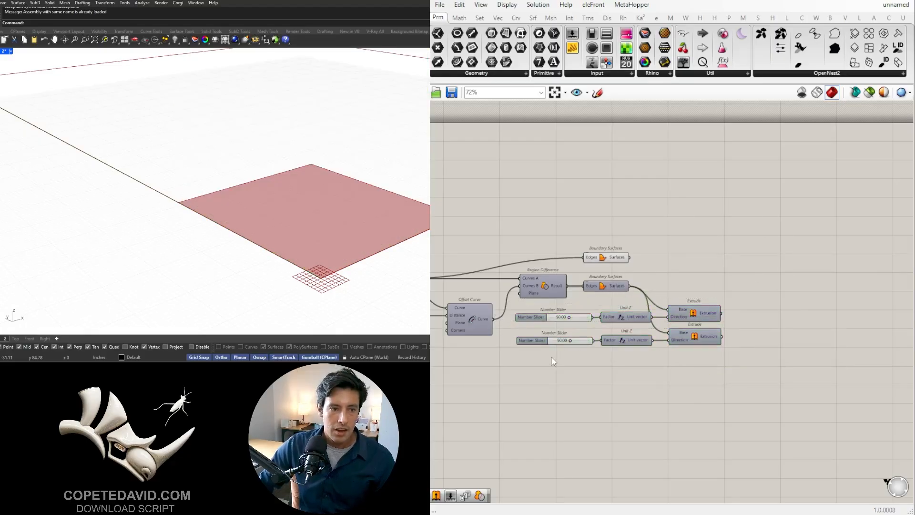
- Set the maximum of the duplicated height slider to 10
{"action": "scroll", "coordinate": [551, 353], "scroll_direction": "up", "scroll_amount": 3}
{"action": "double_click", "coordinate": [525, 331]}
{"action": "double_click", "coordinate": [552, 364]}
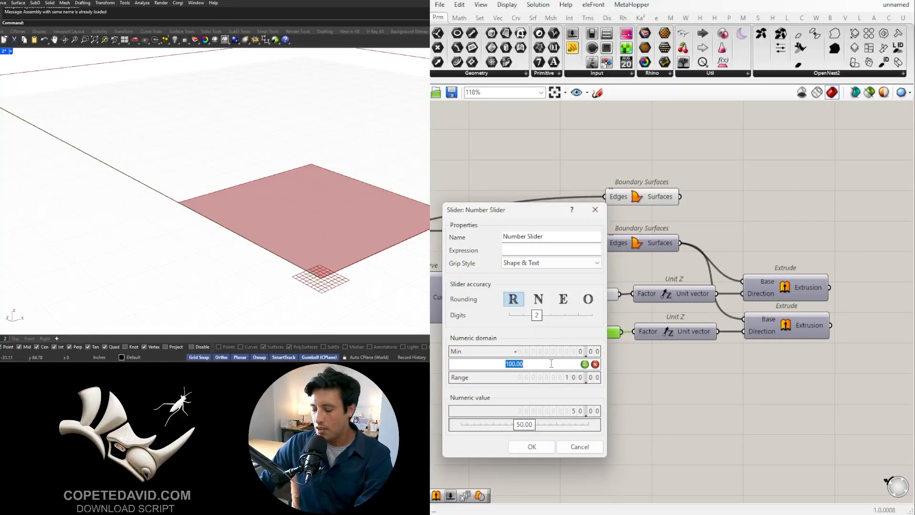
{"action": "type", "text": "10"}
{"action": "left_click", "coordinate": [529, 446]}
{"action": "scroll", "coordinate": [611, 337], "scroll_direction": "up", "scroll_amount": 2}
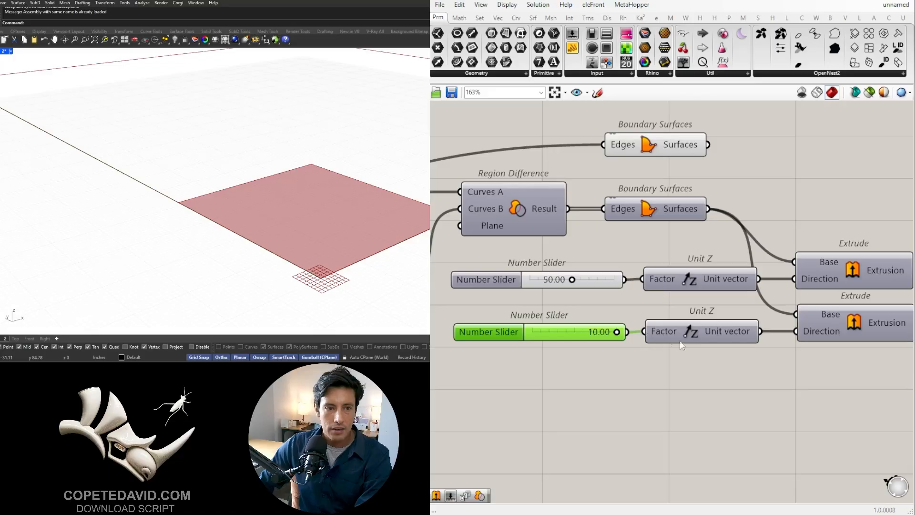
- Connect the full outline's Boundary Surfaces output to the duplicated Extrude's Base and turn on that Extrude's preview
{"action": "scroll", "coordinate": [763, 351], "scroll_direction": "down", "scroll_amount": 2}
{"action": "right_click_drag", "start_coordinate": [762, 351], "coordinate": [624, 359]}
{"action": "left_click", "coordinate": [663, 339]}
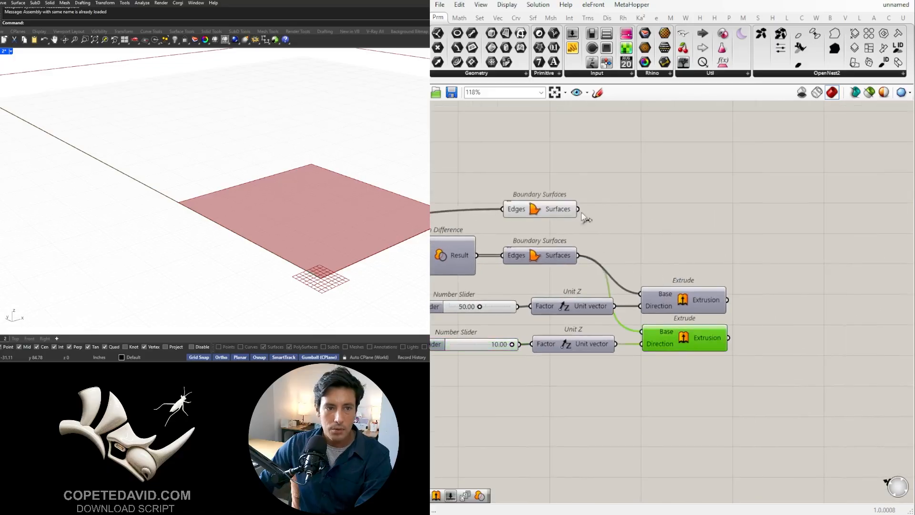
{"action": "left_click_drag", "start_coordinate": [578, 209], "coordinate": [647, 338]}
{"action": "middle_click", "coordinate": [688, 339]}
{"action": "left_click", "coordinate": [711, 320]}
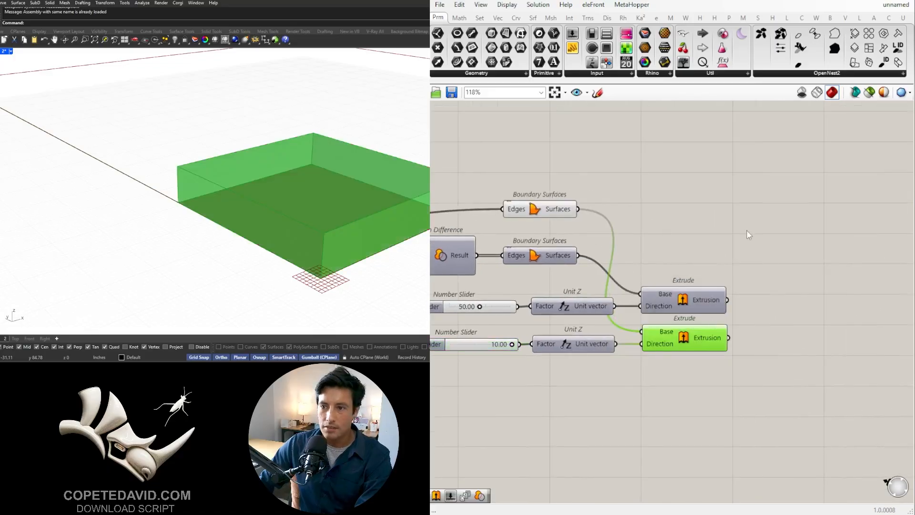
{"action": "left_click", "coordinate": [747, 230]}
{"action": "scroll", "coordinate": [239, 203], "scroll_direction": "down", "scroll_amount": 4}
{"action": "right_click_drag", "start_coordinate": [239, 203], "coordinate": [282, 190]}
{"action": "scroll", "coordinate": [617, 371], "scroll_direction": "up", "scroll_amount": 3}
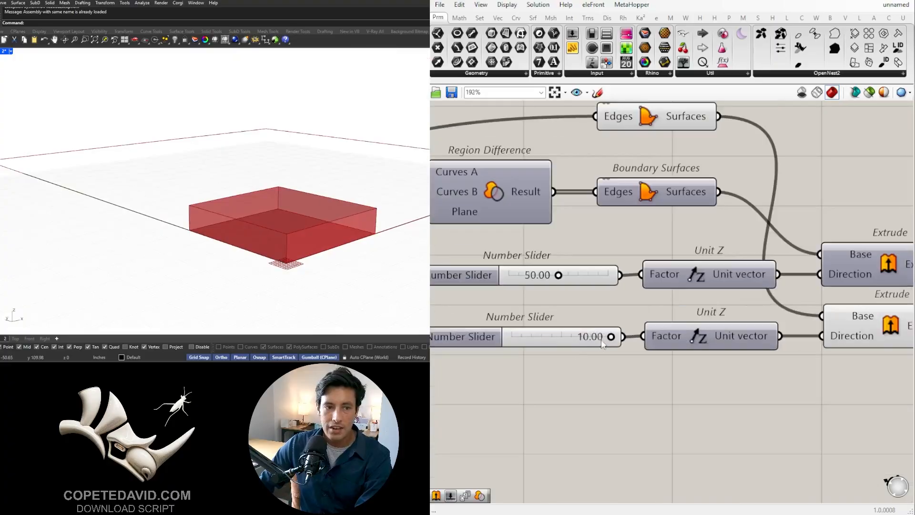
- Set the duplicated bottom height slider to 3.53 and turn on the wall Extrude's preview
{"action": "left_click_drag", "start_coordinate": [614, 340], "coordinate": [557, 342]}
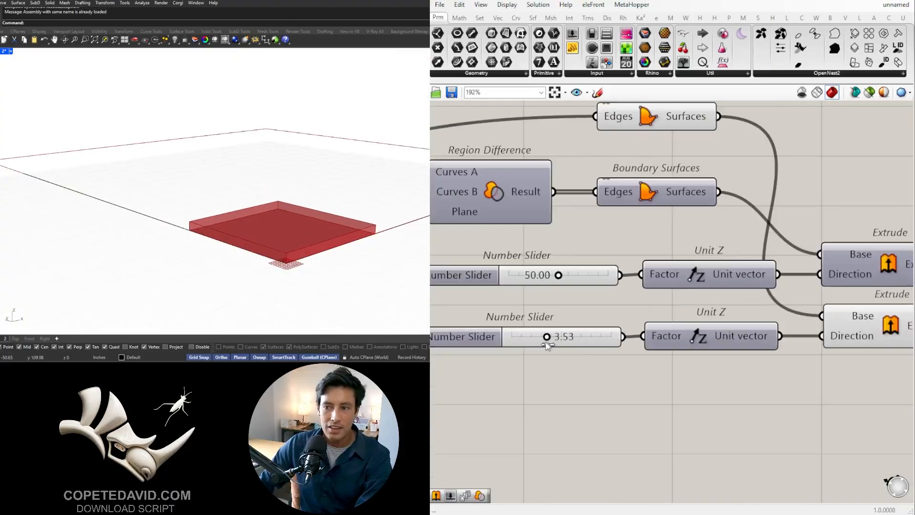
{"action": "scroll", "coordinate": [672, 333], "scroll_direction": "down", "scroll_amount": 3}
{"action": "scroll", "coordinate": [677, 277], "scroll_direction": "up", "scroll_amount": 1}
{"action": "middle_click", "coordinate": [678, 275]}
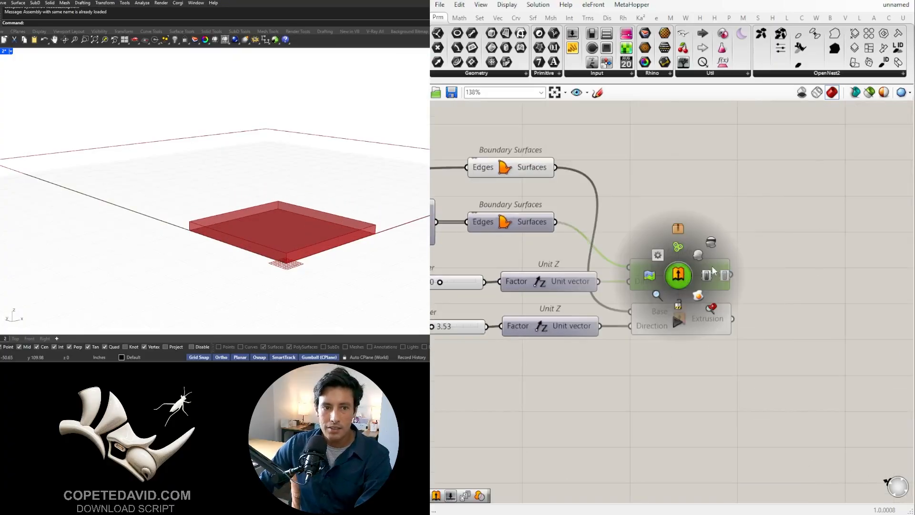
{"action": "left_click", "coordinate": [699, 254]}
{"action": "left_click", "coordinate": [859, 213]}
{"action": "right_click_drag", "start_coordinate": [351, 129], "coordinate": [329, 189]}
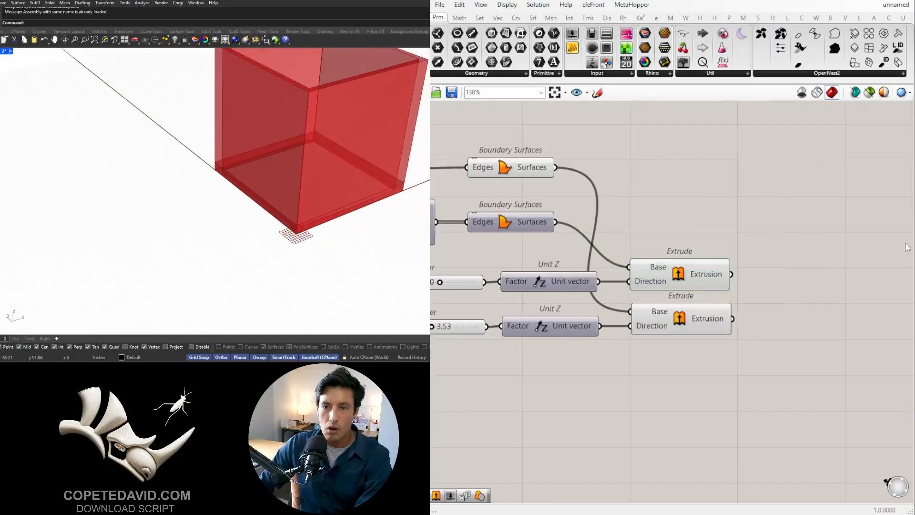
- Add a Solid Union component beside the two Extrudes and connect both Extrusion outputs to its Breps input
{"action": "scroll", "coordinate": [686, 279], "scroll_direction": "down", "scroll_amount": 3}
{"action": "scroll", "coordinate": [682, 302], "scroll_direction": "up", "scroll_amount": 2}
{"action": "left_click", "coordinate": [679, 278]}
{"action": "left_click", "coordinate": [682, 304], "text": "shift"}
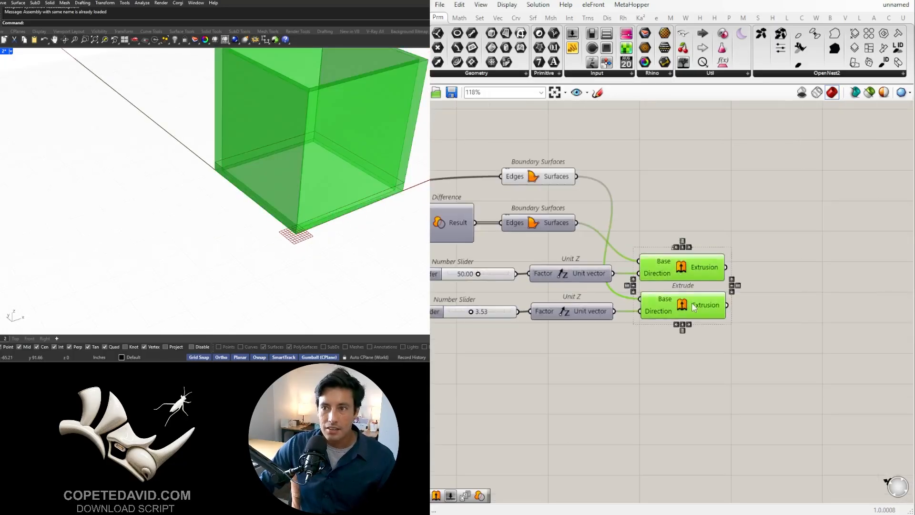
{"action": "scroll", "coordinate": [313, 178], "scroll_direction": "down", "scroll_amount": 4}
{"action": "right_click_drag", "start_coordinate": [313, 177], "coordinate": [301, 131]}
{"action": "right_click_drag", "start_coordinate": [772, 327], "coordinate": [697, 333]}
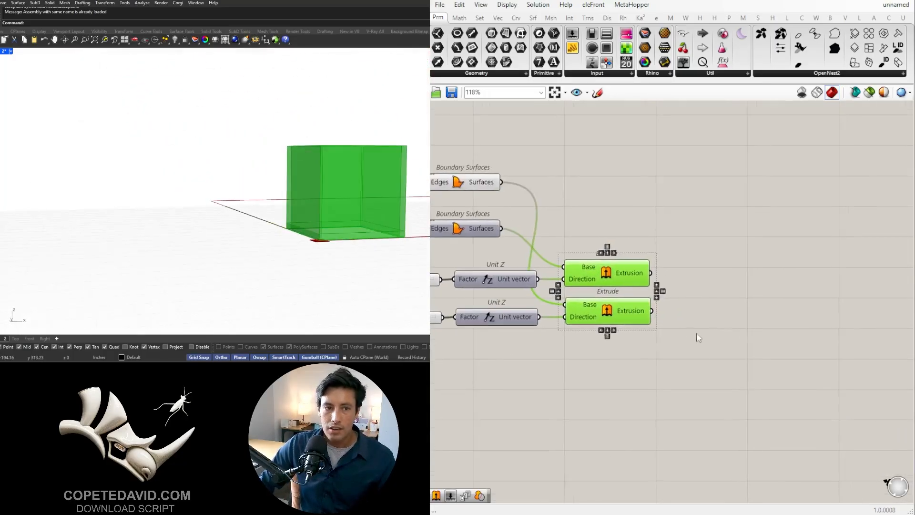
{"action": "double_click", "coordinate": [733, 330]}
{"action": "type", "text": "union"}
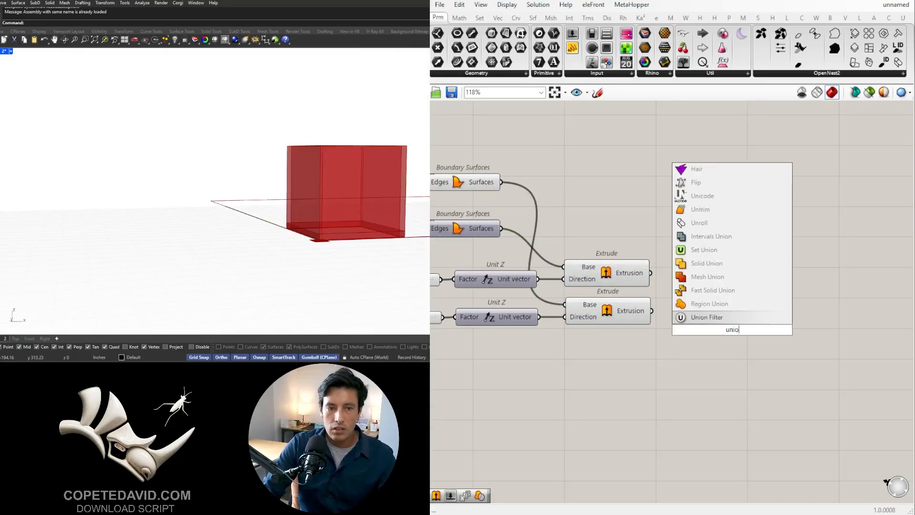
{"action": "left_click", "coordinate": [702, 262]}
{"action": "left_click_drag", "start_coordinate": [651, 273], "coordinate": [699, 330]}
{"action": "left_click_drag", "start_coordinate": [763, 333], "coordinate": [759, 295]}
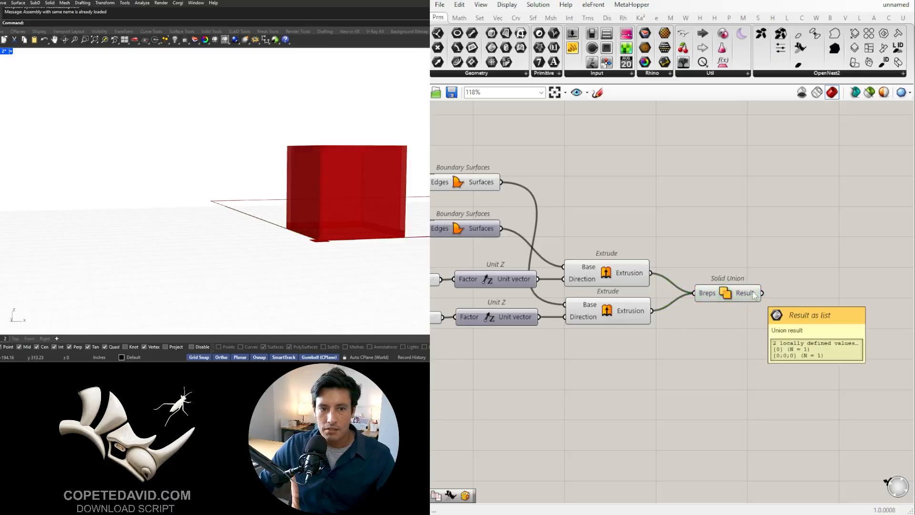
- Flatten the Solid Union's Breps input and turn off the previews of both Extrudes
{"action": "right_click", "coordinate": [706, 295]}
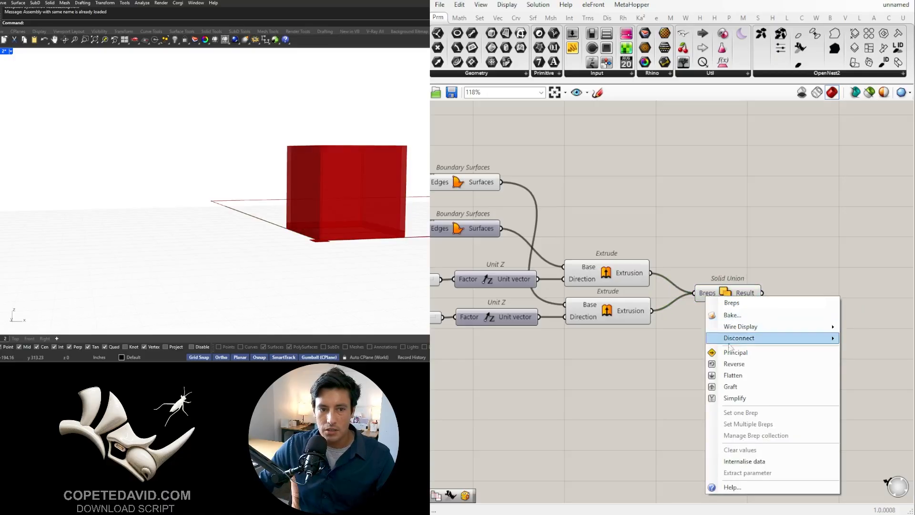
{"action": "left_click", "coordinate": [730, 375]}
{"action": "left_click_drag", "start_coordinate": [589, 342], "coordinate": [549, 253]}
{"action": "middle_click", "coordinate": [577, 234]}
{"action": "left_click", "coordinate": [603, 201]}
{"action": "left_click", "coordinate": [685, 198]}
- Bake the Solid Union result into the Rhino model
{"action": "right_click_drag", "start_coordinate": [287, 159], "coordinate": [313, 200]}
{"action": "left_click", "coordinate": [729, 297]}
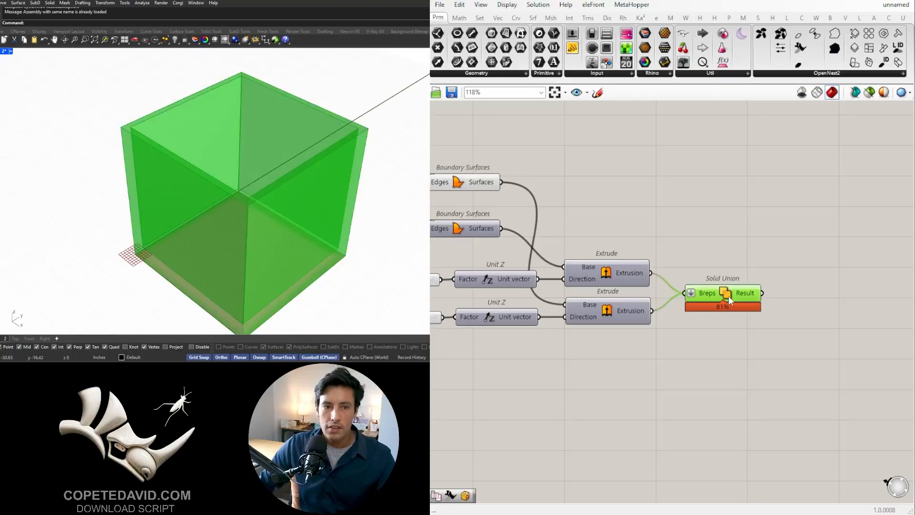
{"action": "scroll", "coordinate": [725, 310], "scroll_direction": "down", "scroll_amount": 3}
{"action": "middle_click", "coordinate": [723, 302]}
{"action": "left_click", "coordinate": [744, 323]}
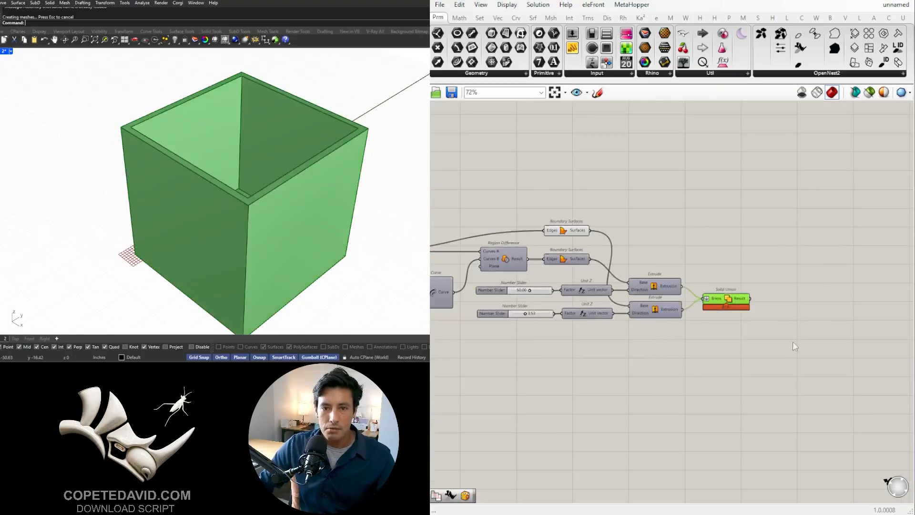
- Inspect the baked box in the Rhino viewport and delete it
{"action": "scroll", "coordinate": [167, 210], "scroll_direction": "down", "scroll_amount": 9}
{"action": "mouse_move", "coordinate": [172, 214]}
{"action": "right_mouse_down"}
{"action": "mouse_move", "coordinate": [230, 236]}
{"action": "mouse_move", "coordinate": [164, 230]}
{"action": "right_mouse_up"}
{"action": "left_click", "coordinate": [232, 235]}
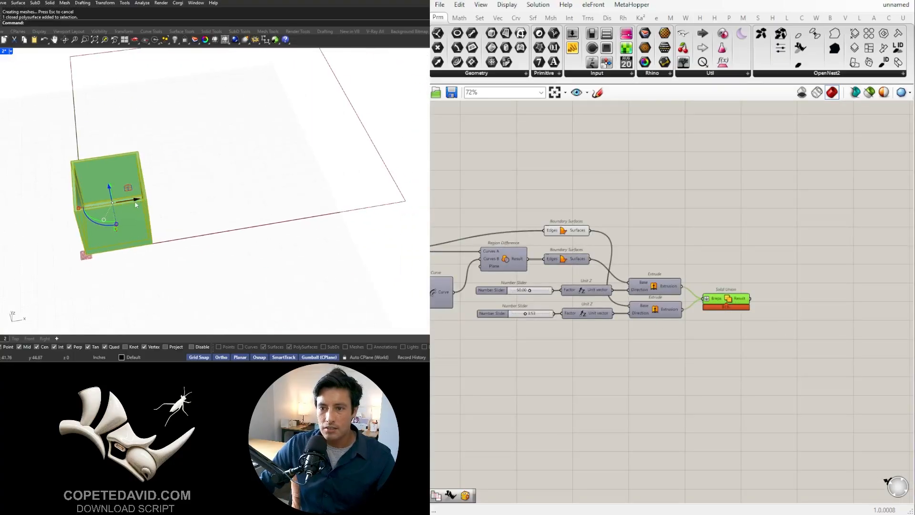
{"action": "left_click_drag", "start_coordinate": [164, 230], "coordinate": [301, 216]}
{"action": "scroll", "coordinate": [301, 216], "scroll_direction": "up", "scroll_amount": 5}
{"action": "scroll", "coordinate": [296, 234], "scroll_direction": "up", "scroll_amount": 5}
{"action": "right_click_drag", "start_coordinate": [295, 234], "coordinate": [193, 175]}
{"action": "left_click", "coordinate": [231, 208]}
{"action": "scroll", "coordinate": [175, 249], "scroll_direction": "down", "scroll_amount": 5}
{"action": "key", "text": "Delete"}
{"action": "scroll", "coordinate": [168, 225], "scroll_direction": "down", "scroll_amount": 5}
{"action": "left_click", "coordinate": [838, 260]}
{"action": "scroll", "coordinate": [225, 209], "scroll_direction": "up", "scroll_amount": 7}
{"action": "scroll", "coordinate": [210, 184], "scroll_direction": "up", "scroll_amount": 2}
{"action": "mouse_move", "coordinate": [179, 216]}
{"action": "right_mouse_down"}
{"action": "mouse_move", "coordinate": [184, 205]}
{"action": "mouse_move", "coordinate": [194, 212]}
{"action": "right_mouse_up"}
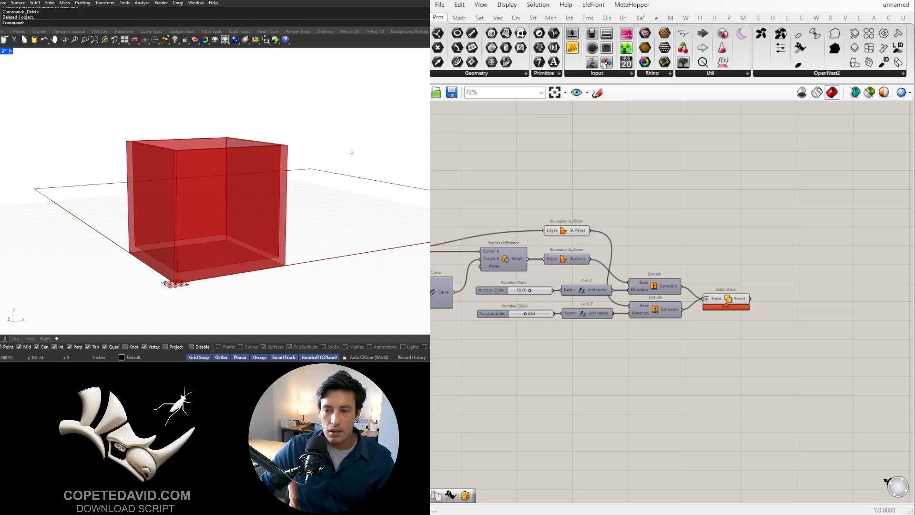
- Place the full outline's Boundary Surfaces component beneath the bottom's Unit Z and set its Edges wire display to Hidden
{"action": "right_click_drag", "start_coordinate": [351, 151], "coordinate": [318, 172]}
{"action": "scroll", "coordinate": [577, 255], "scroll_direction": "up", "scroll_amount": 1}
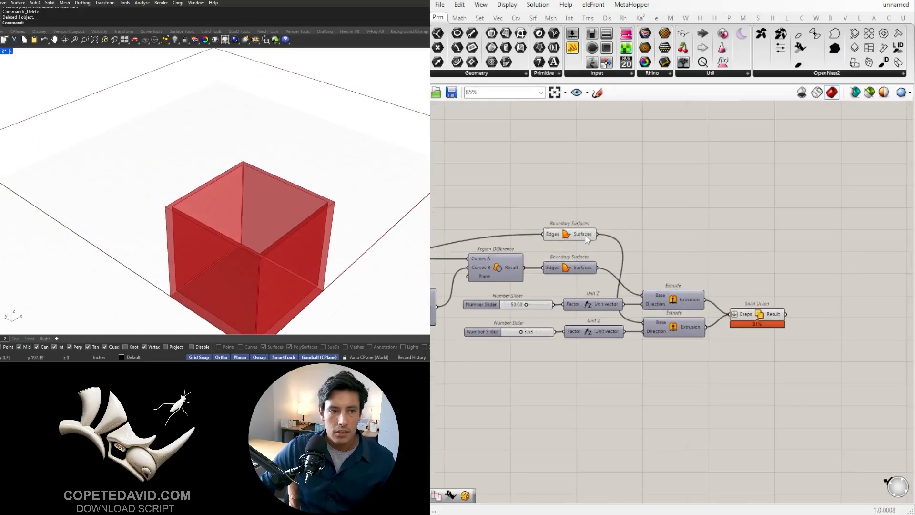
{"action": "left_click", "coordinate": [585, 234]}
{"action": "right_click_drag", "start_coordinate": [605, 249], "coordinate": [801, 226]}
{"action": "scroll", "coordinate": [796, 224], "scroll_direction": "down", "scroll_amount": 2}
{"action": "left_click_drag", "start_coordinate": [780, 216], "coordinate": [799, 309]}
{"action": "left_click", "coordinate": [811, 330]}
{"action": "scroll", "coordinate": [622, 320], "scroll_direction": "up", "scroll_amount": 2}
{"action": "right_click_drag", "start_coordinate": [772, 325], "coordinate": [508, 295]}
{"action": "right_click", "coordinate": [509, 296]}
{"action": "mouse_move", "coordinate": [579, 324]}
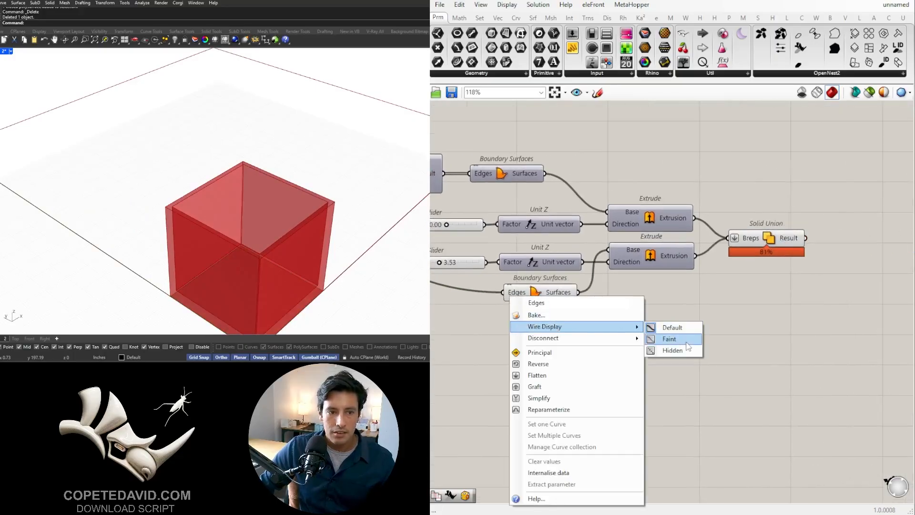
{"action": "left_click", "coordinate": [687, 343]}
- Examine the Solid Union result and the box's base Rectangle in the viewport from a low angle
{"action": "scroll", "coordinate": [654, 344], "scroll_direction": "down", "scroll_amount": 2}
{"action": "left_click", "coordinate": [735, 272]}
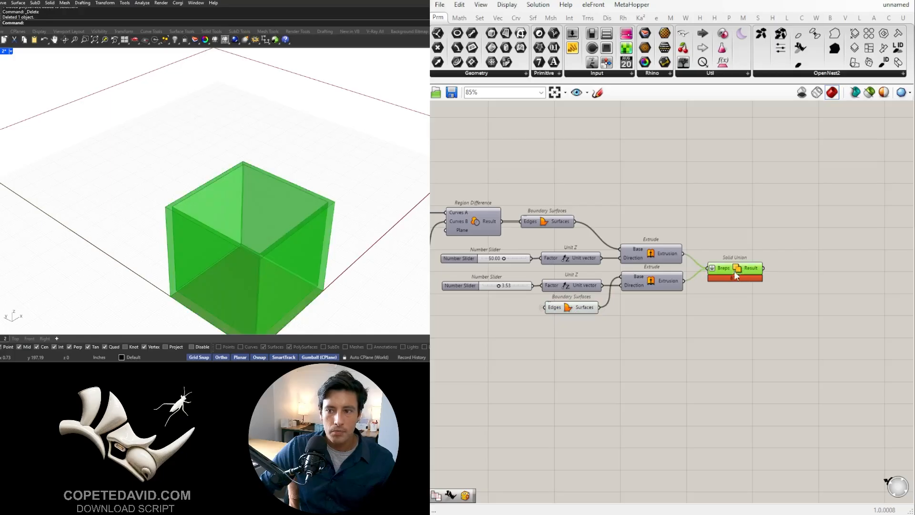
{"action": "right_click_drag", "start_coordinate": [219, 229], "coordinate": [214, 165]}
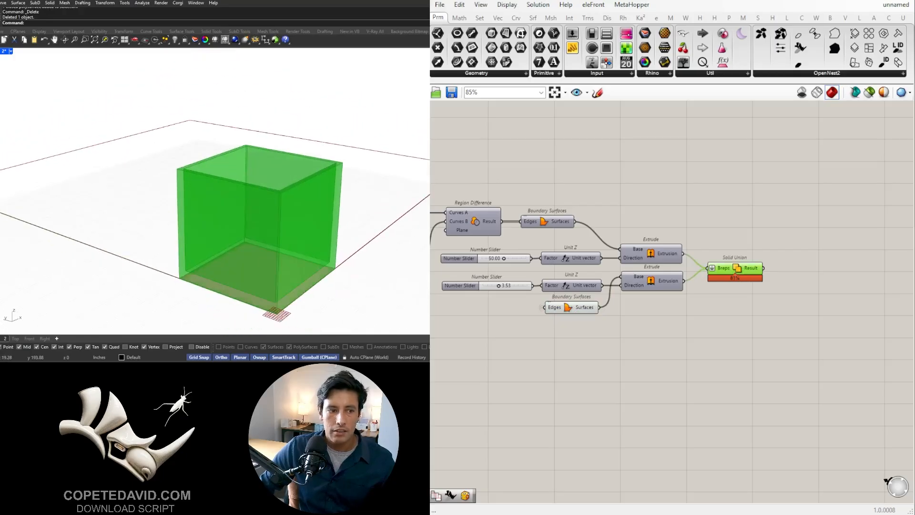
{"action": "scroll", "coordinate": [535, 345], "scroll_direction": "down", "scroll_amount": 2}
{"action": "right_click_drag", "start_coordinate": [535, 345], "coordinate": [705, 327]}
{"action": "right_click_drag", "start_coordinate": [558, 229], "coordinate": [613, 231]}
{"action": "left_click", "coordinate": [582, 234]}
{"action": "right_click_drag", "start_coordinate": [306, 246], "coordinate": [89, 244]}
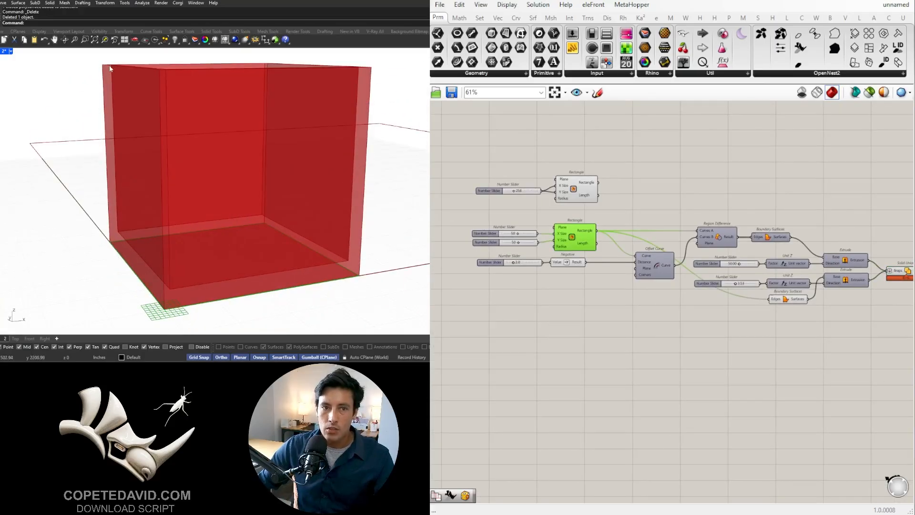
{"action": "right_click_drag", "start_coordinate": [833, 294], "coordinate": [793, 300]}
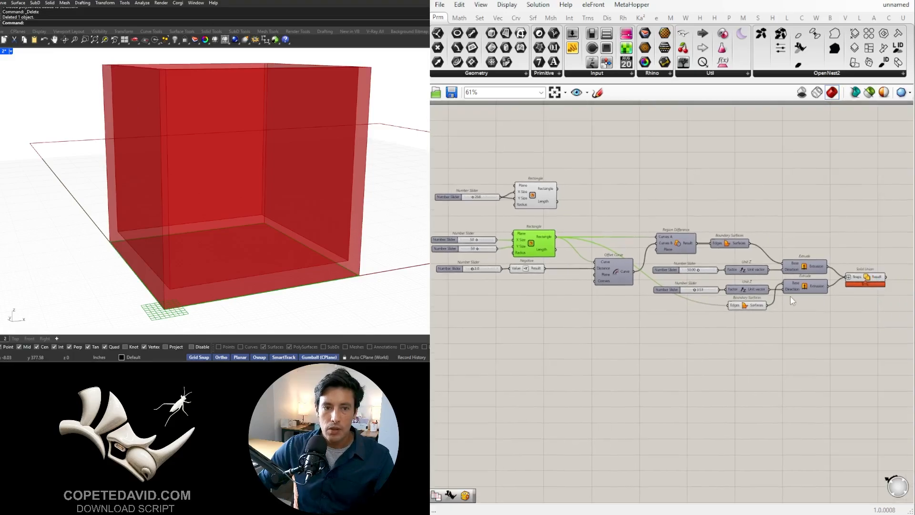
- Turn the wall Extrude's preview on and back off
{"action": "scroll", "coordinate": [799, 280], "scroll_direction": "up", "scroll_amount": 3}
{"action": "left_click", "coordinate": [812, 257]}
{"action": "middle_click", "coordinate": [811, 256]}
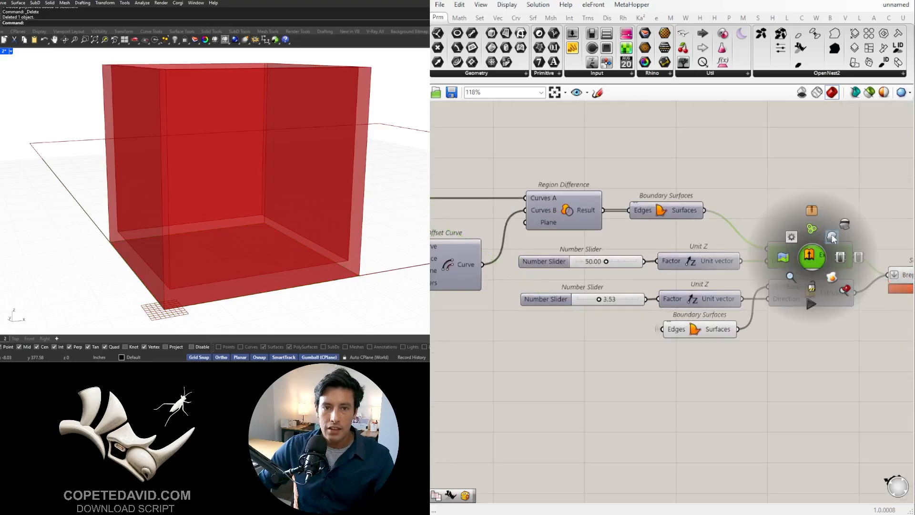
{"action": "left_click", "coordinate": [834, 238]}
{"action": "middle_click", "coordinate": [827, 255]}
{"action": "left_click", "coordinate": [852, 216]}
- Add a Move component below the Extrudes and connect the wall height's Unit Z vector to its Motion input
{"action": "scroll", "coordinate": [835, 325], "scroll_direction": "down", "scroll_amount": 3}
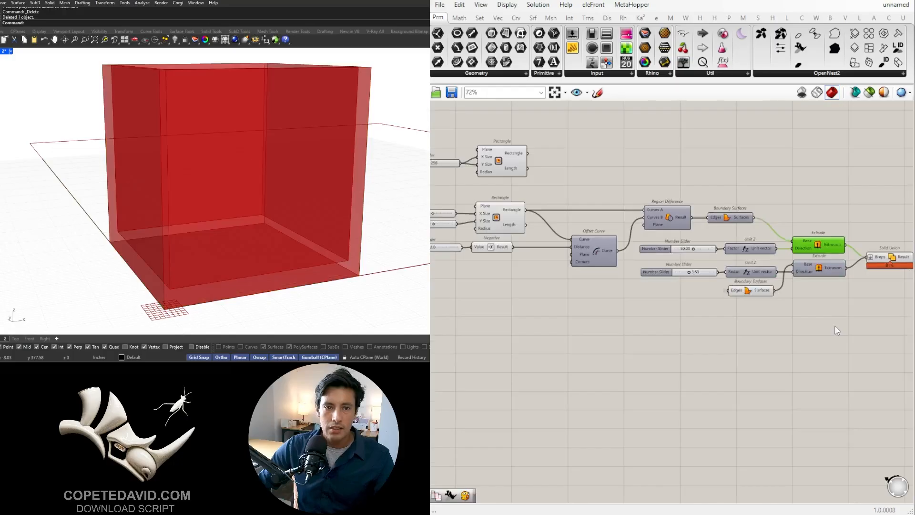
{"action": "double_click", "coordinate": [834, 325]}
{"action": "type", "text": "mo"}
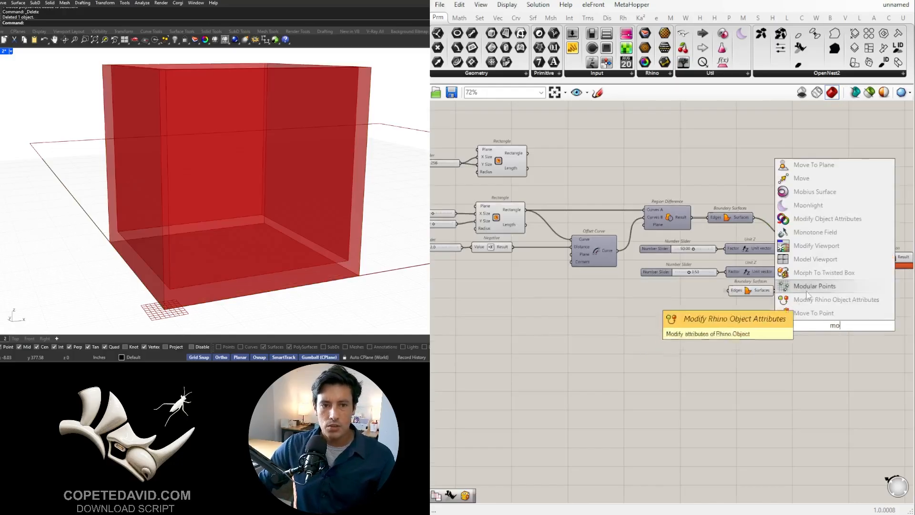
{"action": "left_click", "coordinate": [810, 181]}
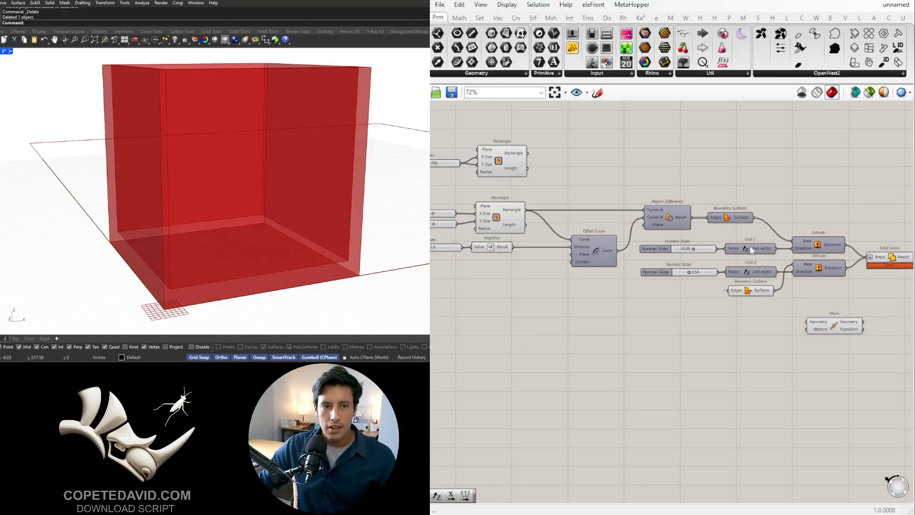
{"action": "scroll", "coordinate": [751, 249], "scroll_direction": "up", "scroll_amount": 2}
{"action": "right_click_drag", "start_coordinate": [788, 253], "coordinate": [743, 239]}
{"action": "left_click_drag", "start_coordinate": [740, 237], "coordinate": [789, 368]}
{"action": "left_click", "coordinate": [831, 366]}
{"action": "scroll", "coordinate": [831, 365], "scroll_direction": "down", "scroll_amount": 2}
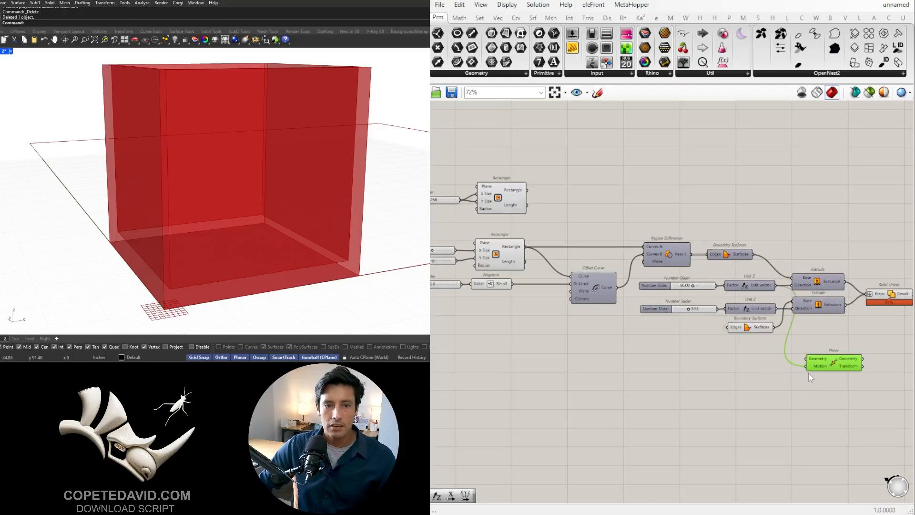
- Connect the box's base Rectangle to the Move's Geometry input and place the Move just below the Solid Union
{"action": "scroll", "coordinate": [516, 189], "scroll_direction": "down", "scroll_amount": 2}
{"action": "left_click", "coordinate": [506, 244]}
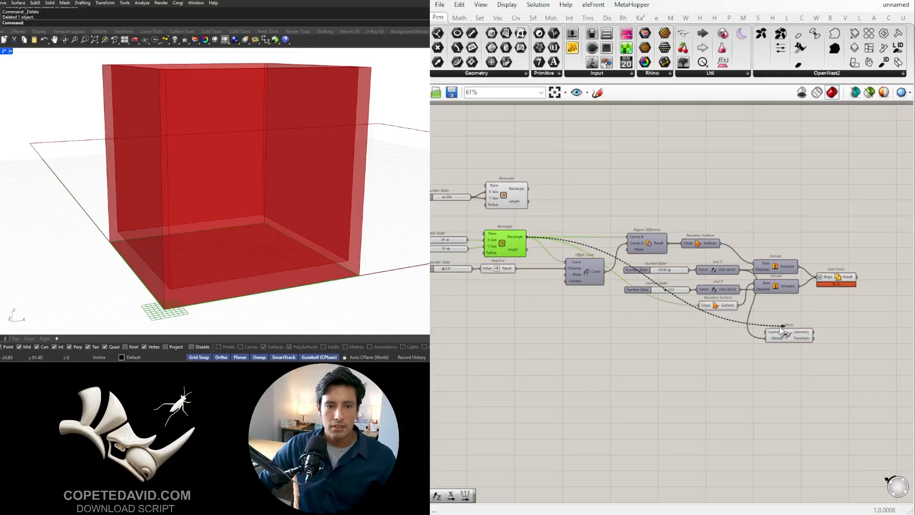
{"action": "left_click_drag", "start_coordinate": [786, 338], "coordinate": [832, 317]}
{"action": "right_click_drag", "start_coordinate": [181, 86], "coordinate": [175, 126]}
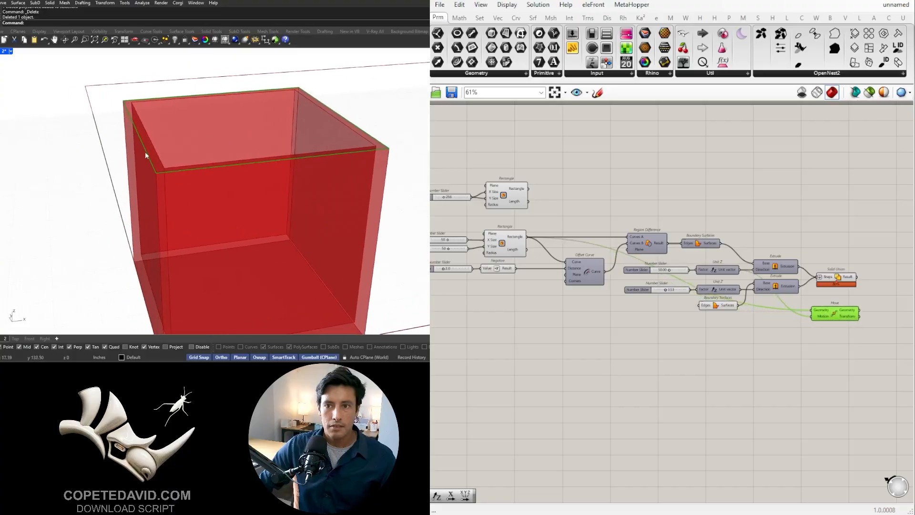
{"action": "scroll", "coordinate": [143, 150], "scroll_direction": "up", "scroll_amount": 3}
{"action": "left_click", "coordinate": [795, 322]}
- Set the wire display of the Move's Geometry and Motion inputs to Hidden and shift the component closer to the Solid Union
{"action": "scroll", "coordinate": [814, 309], "scroll_direction": "up", "scroll_amount": 2}
{"action": "right_click_drag", "start_coordinate": [810, 309], "coordinate": [662, 308]}
{"action": "scroll", "coordinate": [605, 317], "scroll_direction": "down", "scroll_amount": 2}
{"action": "right_click_drag", "start_coordinate": [580, 252], "coordinate": [662, 250]}
{"action": "scroll", "coordinate": [774, 298], "scroll_direction": "up", "scroll_amount": 4}
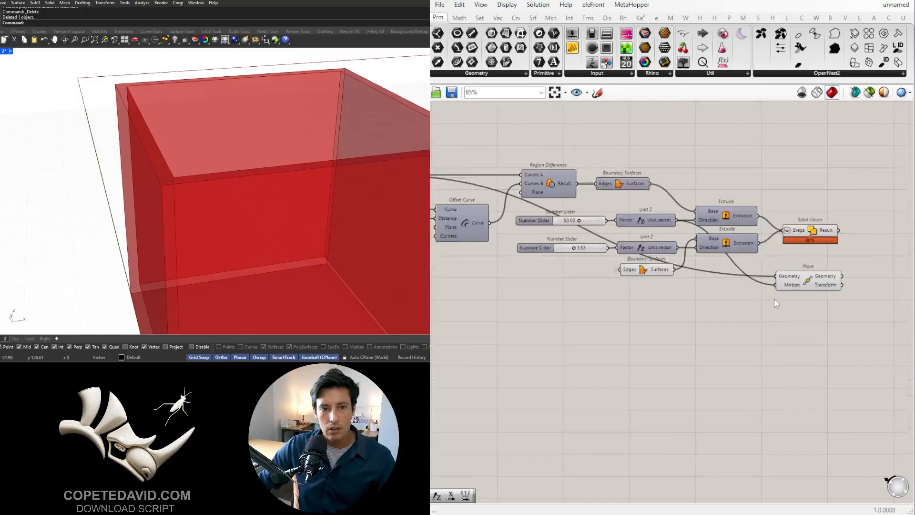
{"action": "right_click", "coordinate": [688, 267]}
{"action": "mouse_move", "coordinate": [757, 296]}
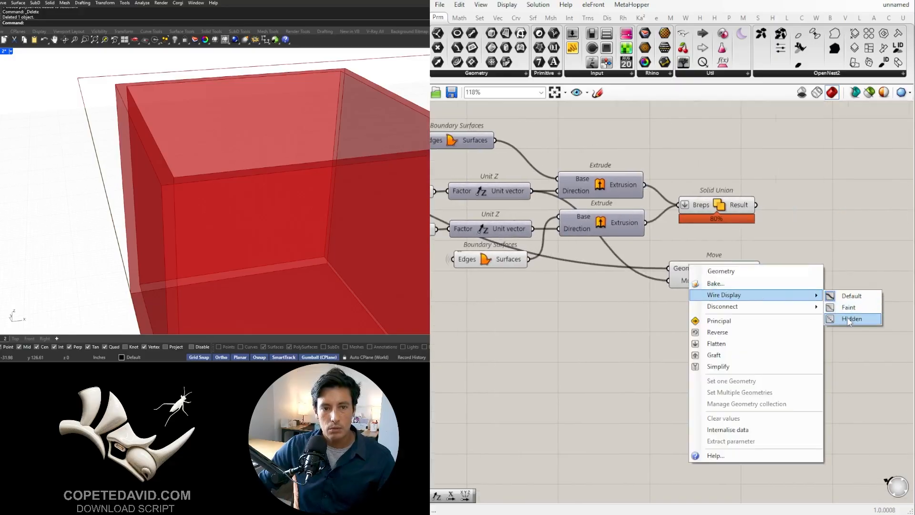
{"action": "left_click", "coordinate": [841, 318]}
{"action": "right_click", "coordinate": [690, 281]}
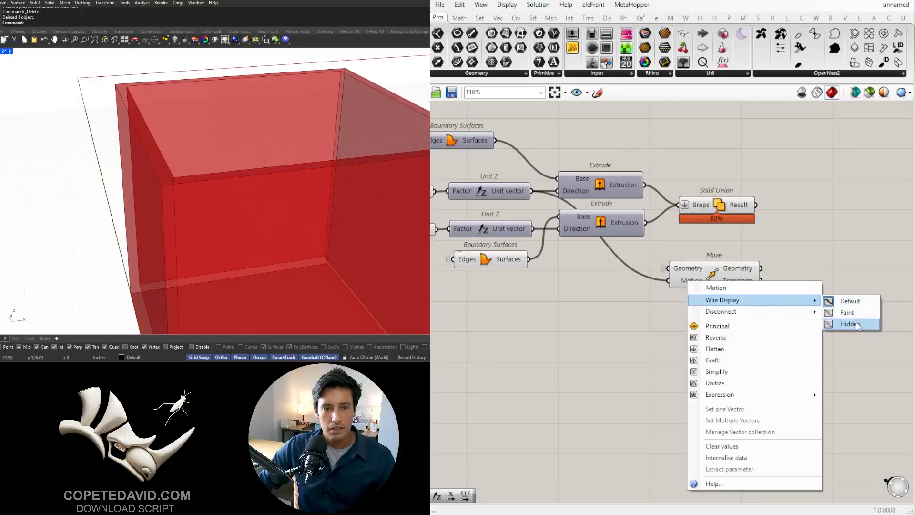
{"action": "left_click", "coordinate": [857, 323]}
{"action": "mouse_move", "coordinate": [715, 280]}
{"action": "left_mouse_down"}
{"action": "mouse_move", "coordinate": [721, 269]}
{"action": "mouse_move", "coordinate": [713, 263]}
{"action": "left_mouse_up"}
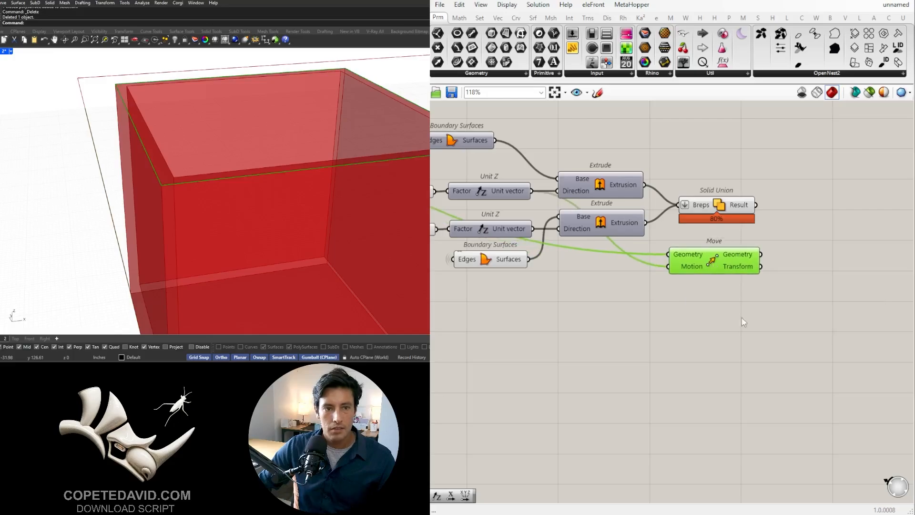
- Examine the moved outline along the box's top edge by selecting the Move component and zooming into a corner
{"action": "scroll", "coordinate": [170, 174], "scroll_direction": "down", "scroll_amount": 5}
{"action": "right_click_drag", "start_coordinate": [170, 175], "coordinate": [302, 199]}
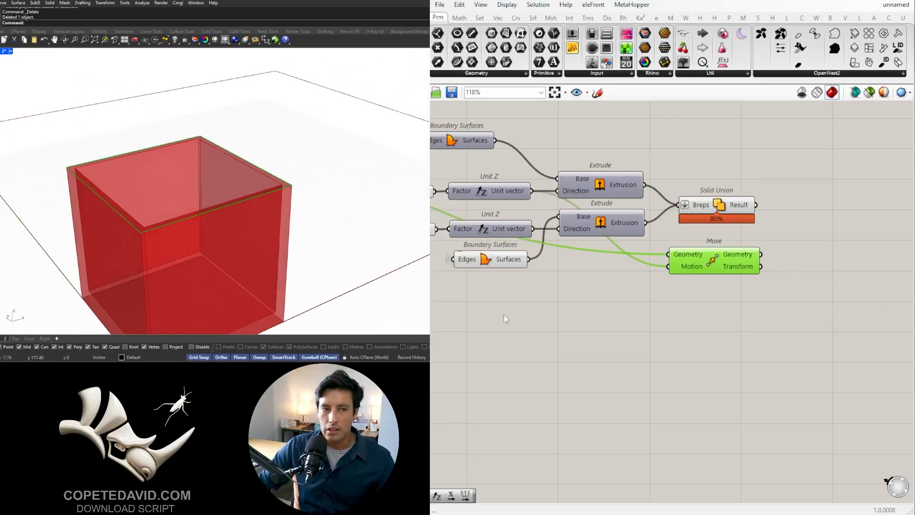
{"action": "left_click", "coordinate": [787, 327]}
{"action": "right_click_drag", "start_coordinate": [801, 324], "coordinate": [654, 329]}
{"action": "scroll", "coordinate": [653, 329], "scroll_direction": "down", "scroll_amount": 2}
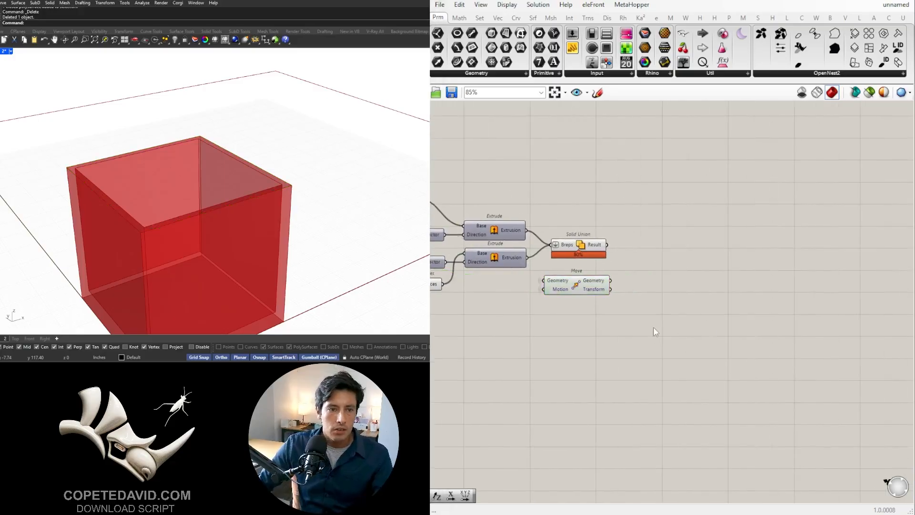
{"action": "scroll", "coordinate": [591, 282], "scroll_direction": "up", "scroll_amount": 3}
{"action": "left_click", "coordinate": [569, 288]}
{"action": "scroll", "coordinate": [58, 181], "scroll_direction": "up", "scroll_amount": 6}
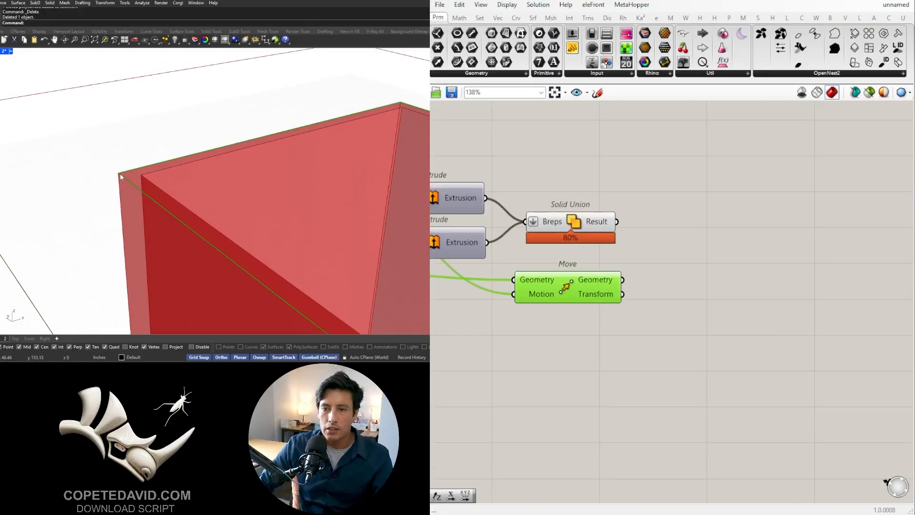
- Add an Offset Curve component beside the Move and connect the Move's Geometry output to its Curve input
{"action": "double_click", "coordinate": [702, 302]}
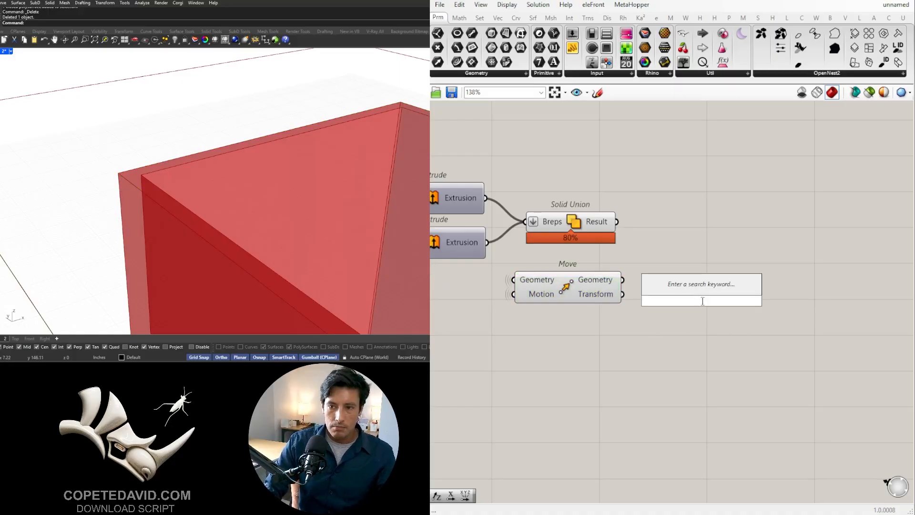
{"action": "type", "text": "off"}
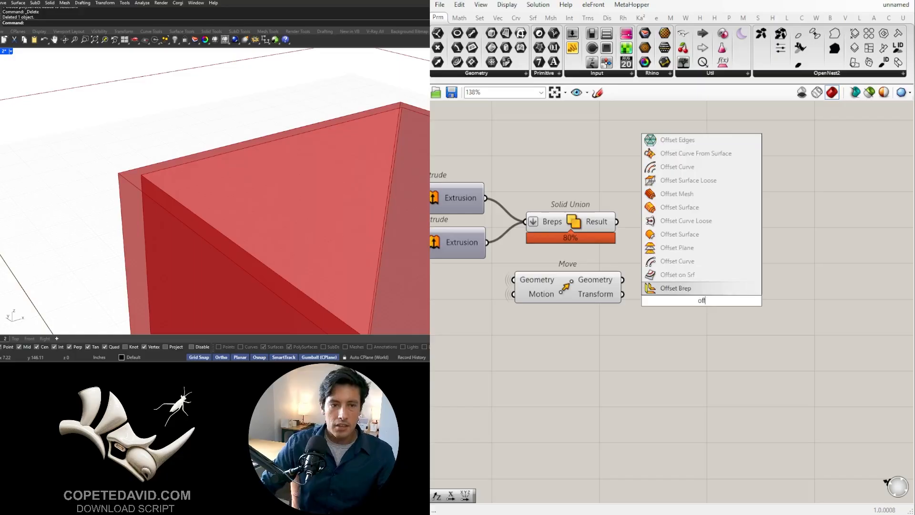
{"action": "left_click", "coordinate": [660, 261]}
{"action": "left_click_drag", "start_coordinate": [624, 279], "coordinate": [660, 278]}
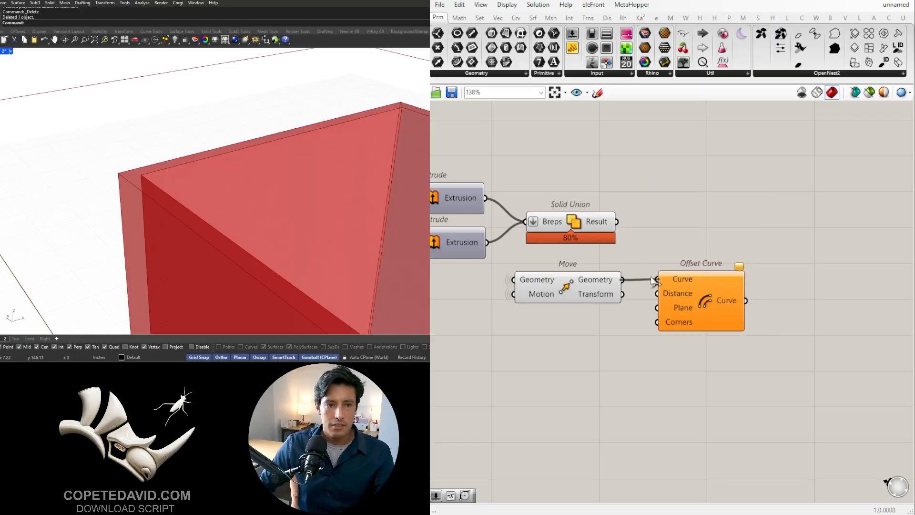
- Add a 0.350 number slider below the Move and connect it to the Offset Curve's Distance input
{"action": "left_click_drag", "start_coordinate": [698, 303], "coordinate": [761, 354]}
{"action": "double_click", "coordinate": [539, 383]}
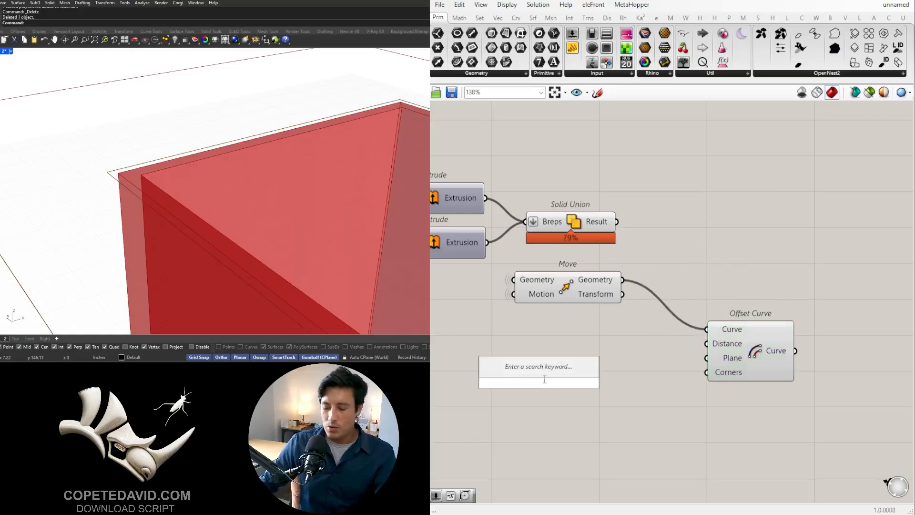
{"action": "type", "text": ".35"}
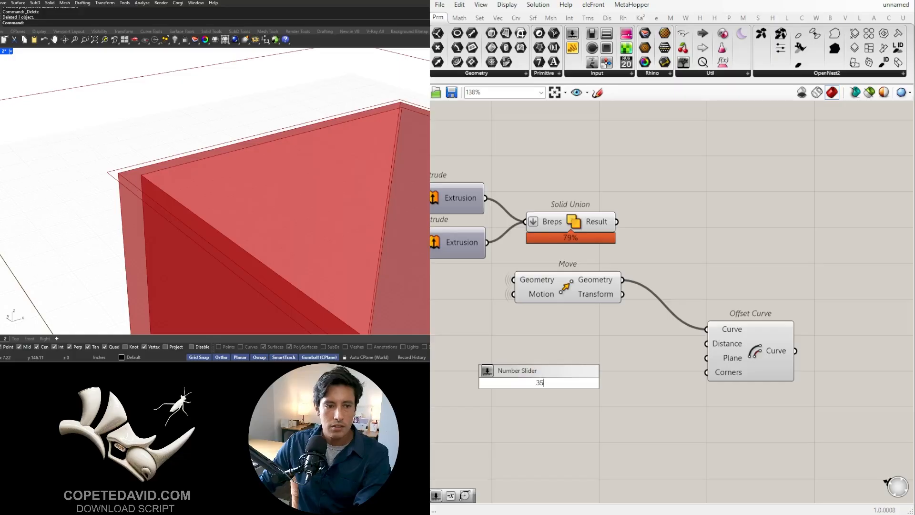
{"action": "key", "text": "Return"}
{"action": "left_click_drag", "start_coordinate": [614, 383], "coordinate": [706, 343]}
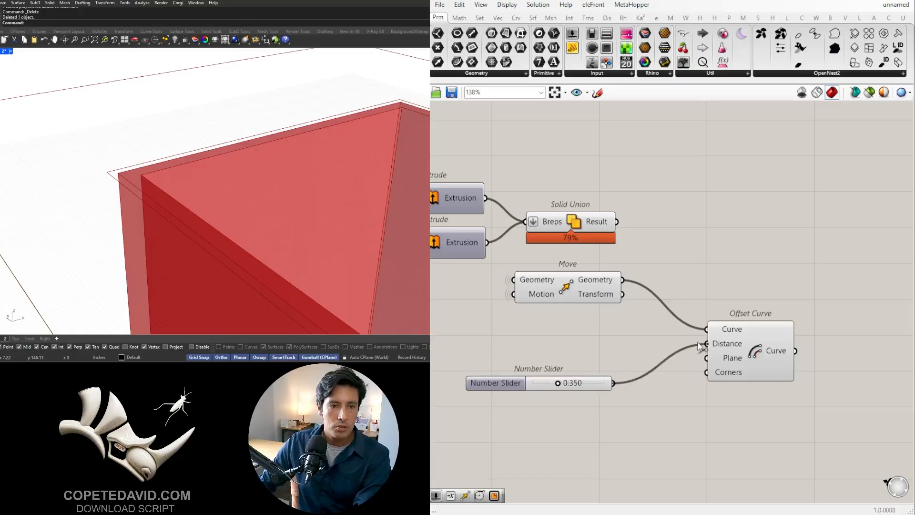
{"action": "left_click_drag", "start_coordinate": [598, 386], "coordinate": [636, 347]}
- Examine the gap between the offset outline and the box's top corner with the Offset Curve selected
{"action": "left_click", "coordinate": [752, 339]}
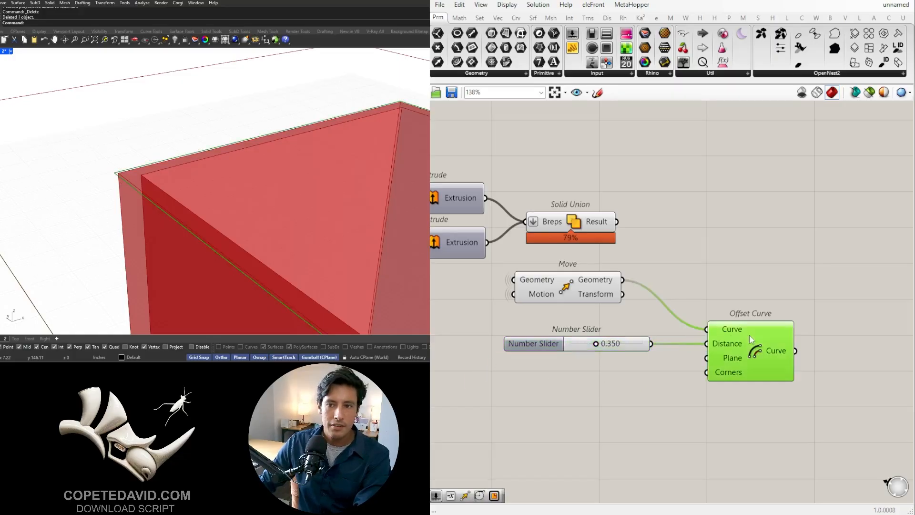
{"action": "scroll", "coordinate": [160, 186], "scroll_direction": "down", "scroll_amount": 2}
{"action": "scroll", "coordinate": [673, 346], "scroll_direction": "down", "scroll_amount": 1}
{"action": "right_click_drag", "start_coordinate": [719, 344], "coordinate": [694, 299]}
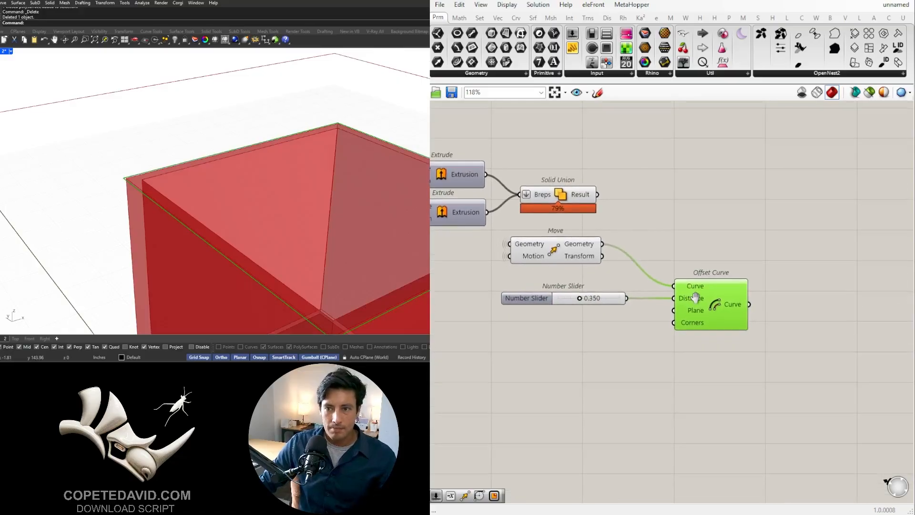
{"action": "scroll", "coordinate": [128, 191], "scroll_direction": "up", "scroll_amount": 2}
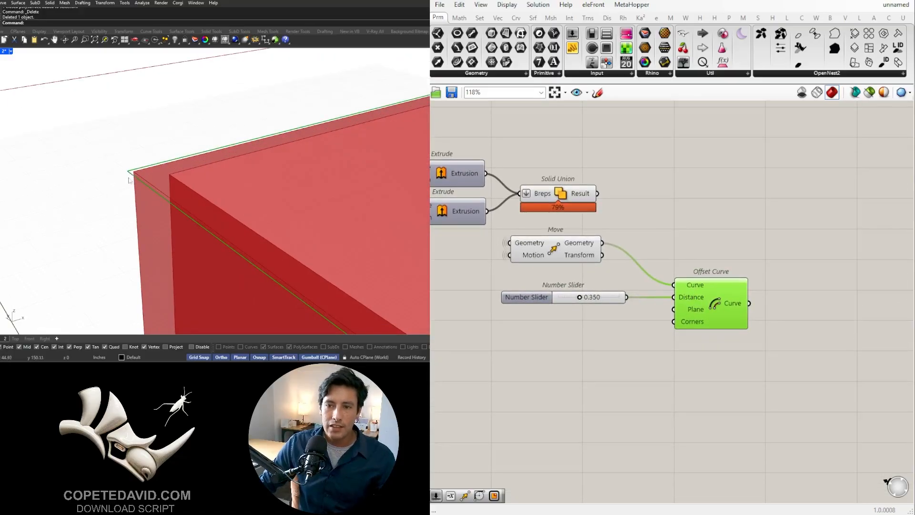
{"action": "left_click", "coordinate": [619, 379]}
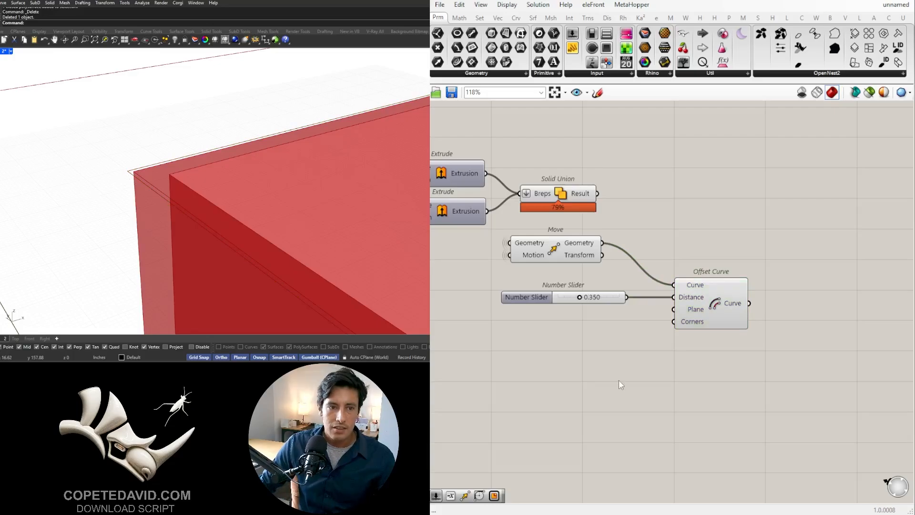
{"action": "scroll", "coordinate": [620, 378], "scroll_direction": "down", "scroll_amount": 2}
{"action": "right_click_drag", "start_coordinate": [633, 357], "coordinate": [727, 300]}
{"action": "left_click", "coordinate": [790, 268]}
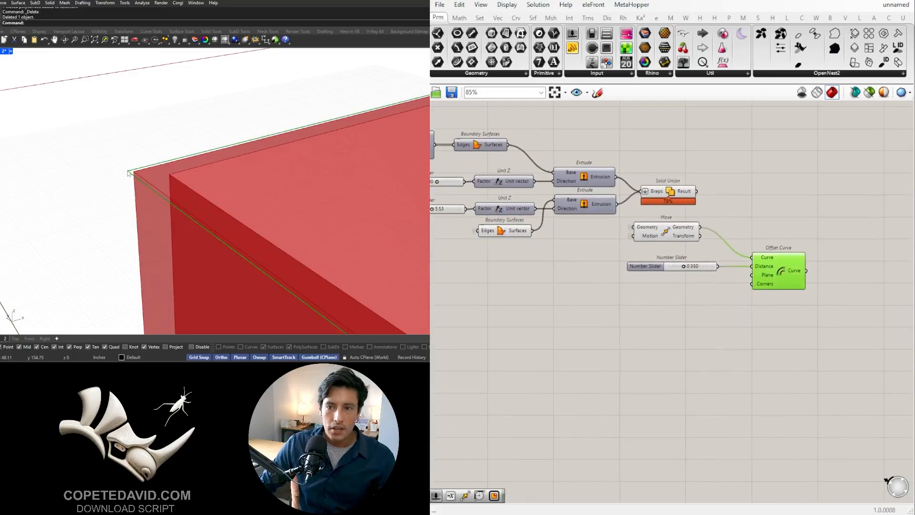
- Copy the wall's Offset Curve together with its Negative component and 2.0 slider, and place the copy beside the lid's Offset Curve
{"action": "right_click_drag", "start_coordinate": [510, 309], "coordinate": [743, 307]}
{"action": "scroll", "coordinate": [715, 306], "scroll_direction": "down", "scroll_amount": 2}
{"action": "right_click_drag", "start_coordinate": [563, 288], "coordinate": [738, 293]}
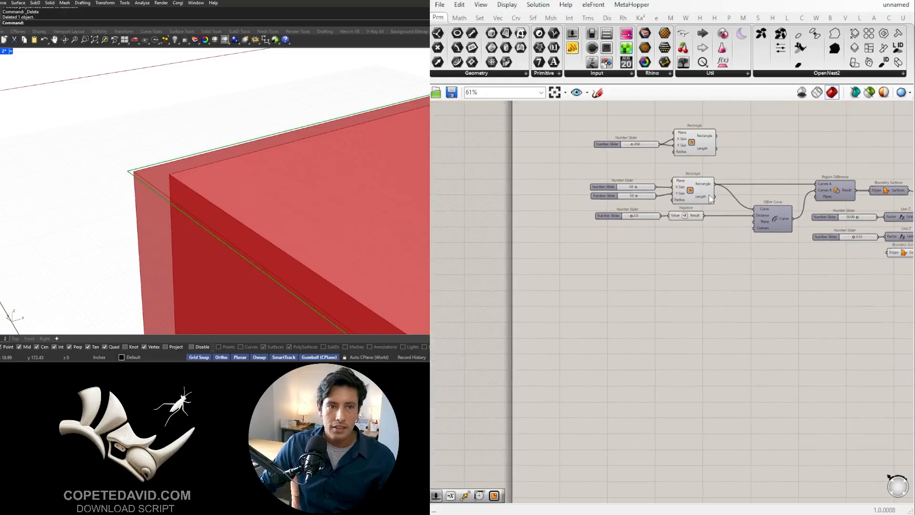
{"action": "scroll", "coordinate": [709, 193], "scroll_direction": "up", "scroll_amount": 2}
{"action": "right_click_drag", "start_coordinate": [709, 194], "coordinate": [557, 245]}
{"action": "right_click_drag", "start_coordinate": [741, 270], "coordinate": [658, 254]}
{"action": "right_click_drag", "start_coordinate": [556, 311], "coordinate": [669, 301]}
{"action": "left_click_drag", "start_coordinate": [691, 299], "coordinate": [465, 246]}
{"action": "scroll", "coordinate": [681, 267], "scroll_direction": "down", "scroll_amount": 2}
{"action": "right_click_drag", "start_coordinate": [681, 267], "coordinate": [554, 248]}
{"action": "scroll", "coordinate": [550, 235], "scroll_direction": "down", "scroll_amount": 2}
{"action": "left_click_drag", "start_coordinate": [550, 235], "coordinate": [853, 303], "text": "alt"}
- Connect the tolerance offset's Curve output to the Curve input of the copied Offset Curve
{"action": "scroll", "coordinate": [838, 264], "scroll_direction": "up", "scroll_amount": 4}
{"action": "left_click", "coordinate": [853, 280]}
{"action": "left_click_drag", "start_coordinate": [772, 298], "coordinate": [809, 323]}
{"action": "scroll", "coordinate": [809, 323], "scroll_direction": "up", "scroll_amount": 1}
{"action": "middle_click", "coordinate": [810, 325]}
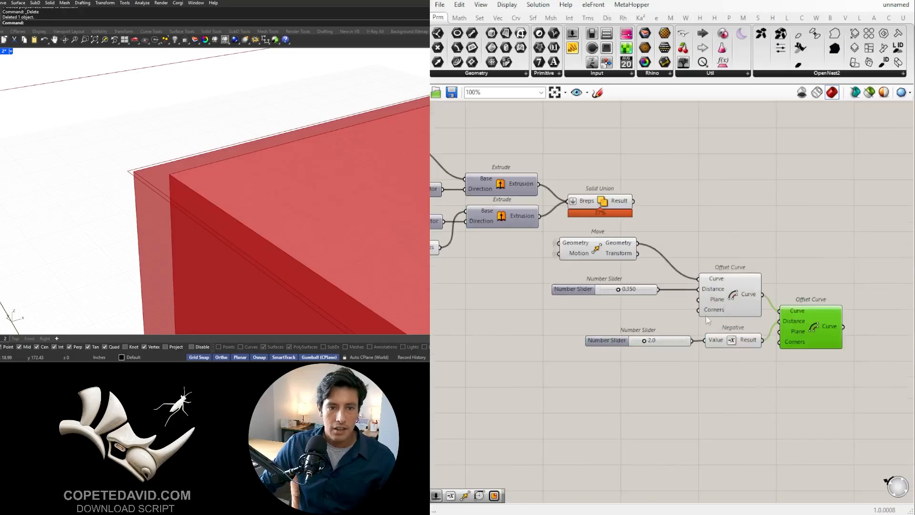
- Delete the copied Negative, wire the 2.0 slider straight into the second Offset Curve's Distance input, and shift that component clear of the first
{"action": "left_click", "coordinate": [733, 340]}
{"action": "key", "text": "Delete"}
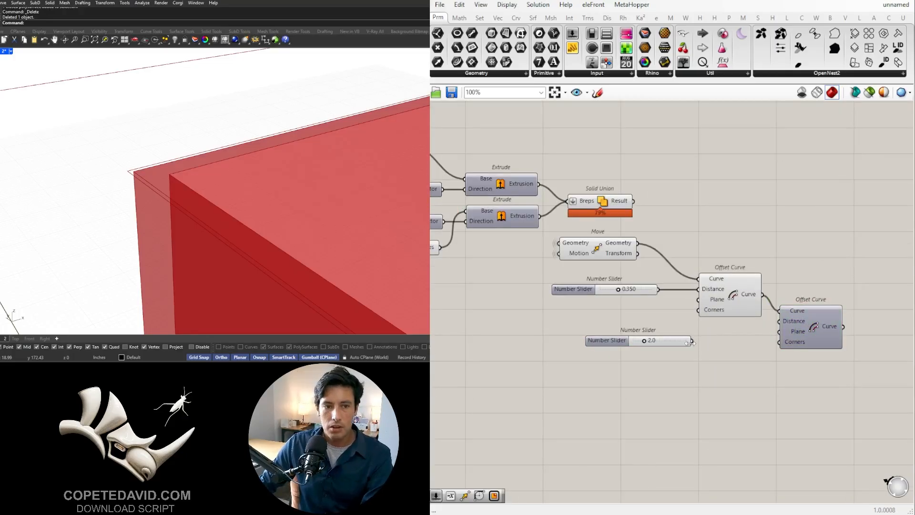
{"action": "left_click_drag", "start_coordinate": [692, 341], "coordinate": [828, 345]}
{"action": "middle_click", "coordinate": [829, 344]}
{"action": "left_click", "coordinate": [848, 325]}
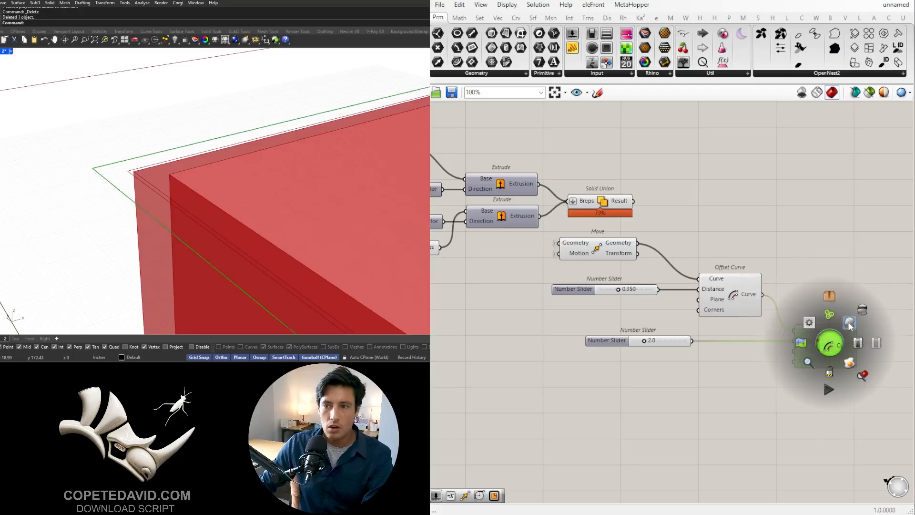
{"action": "left_click", "coordinate": [831, 228]}
- Rename the 0.350 slider TOLERANCE and put it in a group
{"action": "scroll", "coordinate": [808, 281], "scroll_direction": "down", "scroll_amount": 2}
{"action": "right_click_drag", "start_coordinate": [799, 280], "coordinate": [742, 286]}
{"action": "left_click_drag", "start_coordinate": [800, 412], "coordinate": [586, 321]}
{"action": "left_click", "coordinate": [580, 297]}
{"action": "scroll", "coordinate": [580, 296], "scroll_direction": "up", "scroll_amount": 1}
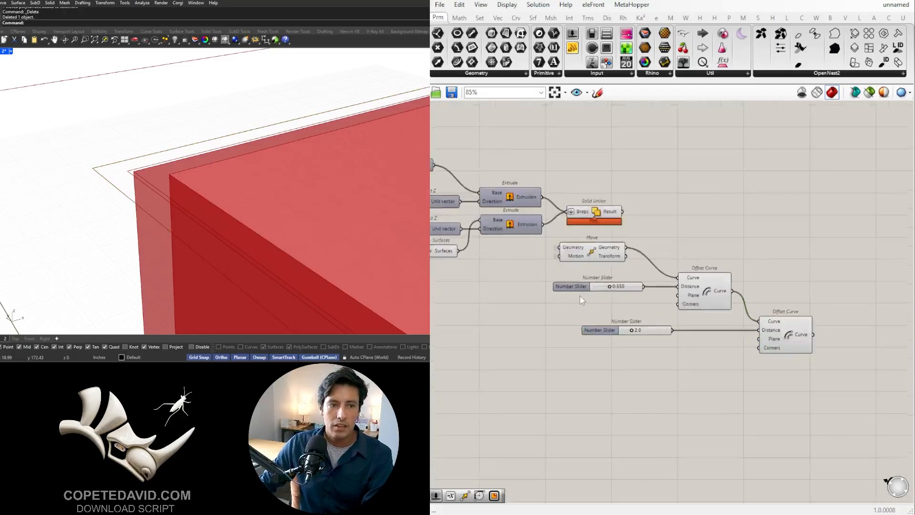
{"action": "scroll", "coordinate": [580, 295], "scroll_direction": "up", "scroll_amount": 2}
{"action": "right_click", "coordinate": [579, 284]}
{"action": "type", "text": "to"}
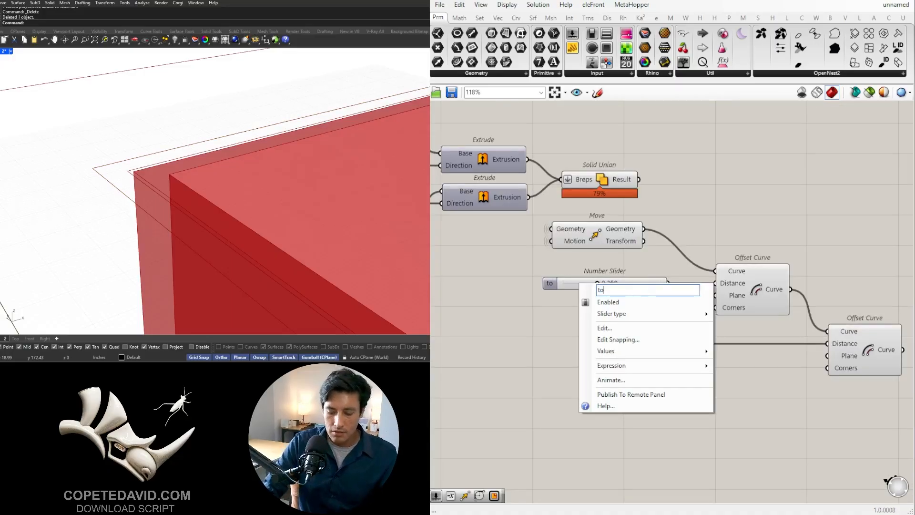
{"action": "type", "text": "ler"}
{"action": "type", "text": "a"}
{"action": "key", "text": "BackSpace"}
{"action": "key", "text": "BackSpace"}
{"action": "key", "text": "BackSpace"}
{"action": "key", "text": "BackSpace"}
{"action": "key", "text": "BackSpace"}
{"action": "key", "text": "BackSpace"}
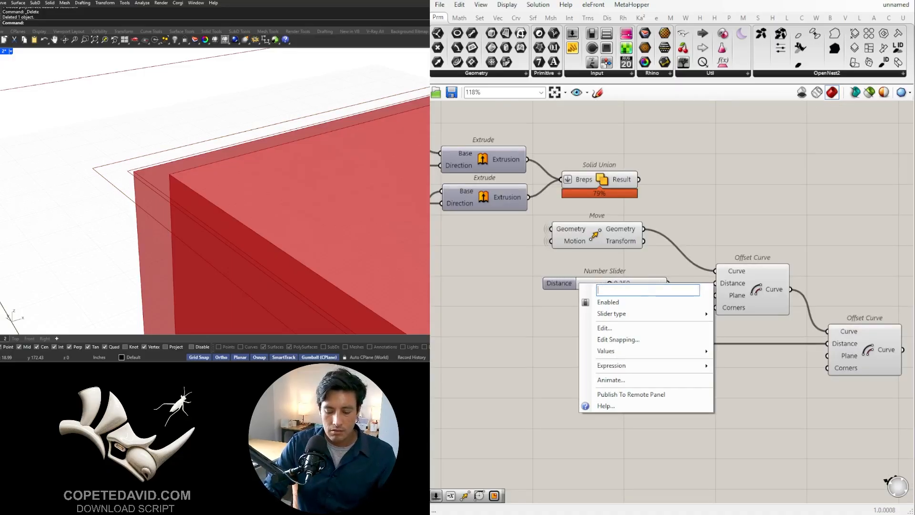
{"action": "type", "text": "TOLERANCE"}
{"action": "key", "text": "Return"}
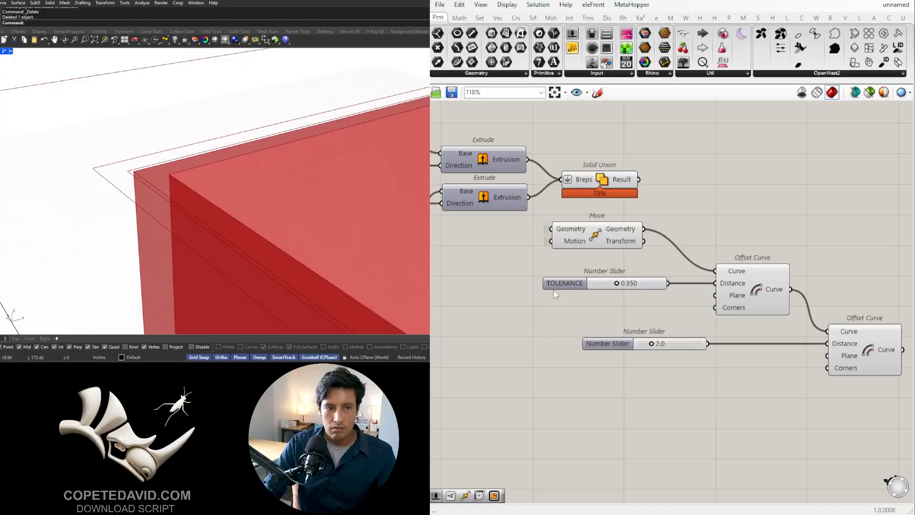
{"action": "left_click", "coordinate": [553, 285]}
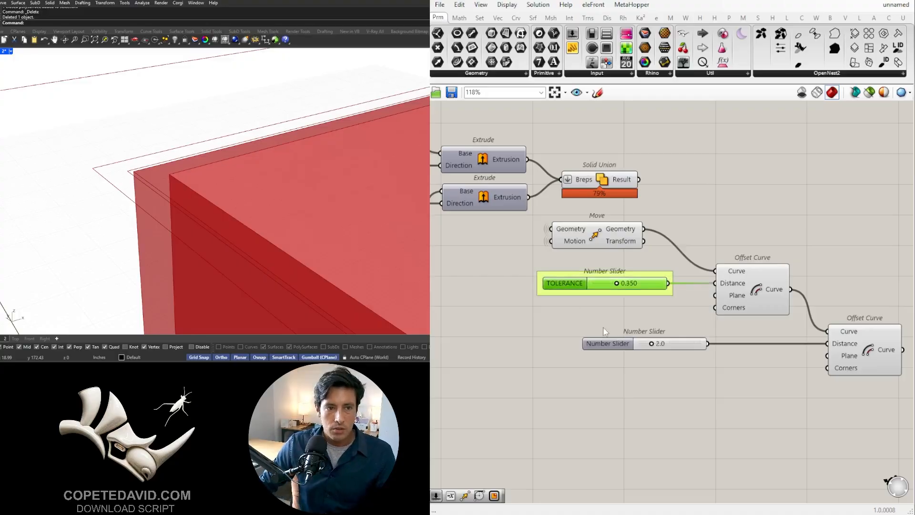
- Rename the 2.0 slider feeding the second lid offset LID WALL and put it in a group
{"action": "right_click", "coordinate": [626, 349]}
{"action": "type", "text": "LID WALL"}
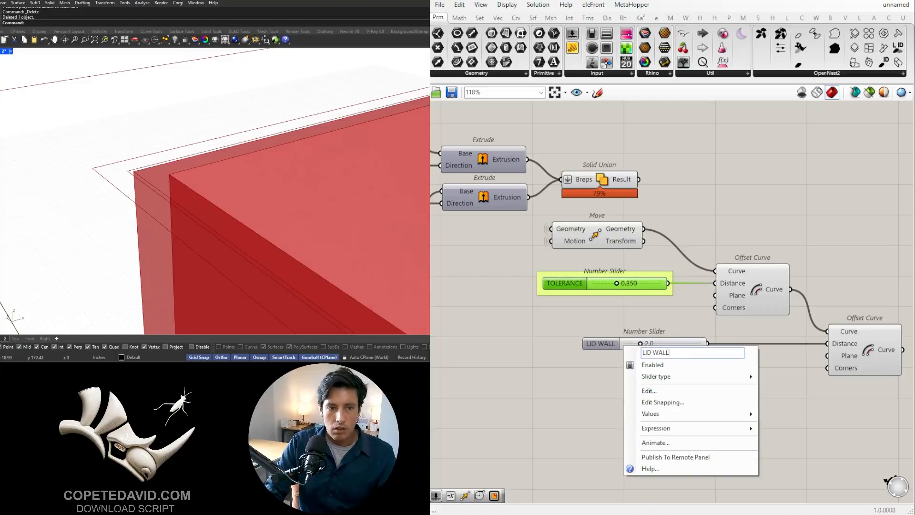
{"action": "key", "text": "Return"}
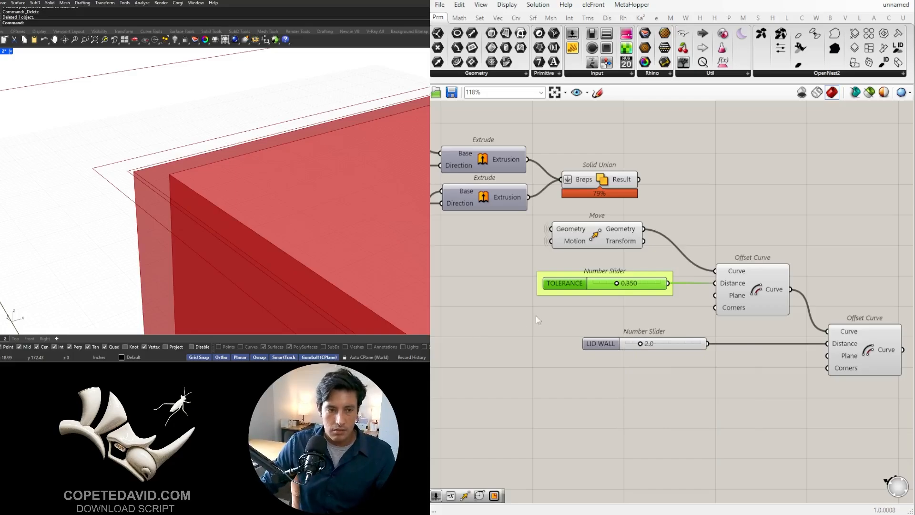
{"action": "left_click_drag", "start_coordinate": [608, 340], "coordinate": [703, 341]}
- Rename the slider driving the bottom's extrusion BASE HEIGHT and put it in a group
{"action": "scroll", "coordinate": [685, 366], "scroll_direction": "down", "scroll_amount": 3}
{"action": "scroll", "coordinate": [505, 279], "scroll_direction": "up", "scroll_amount": 4}
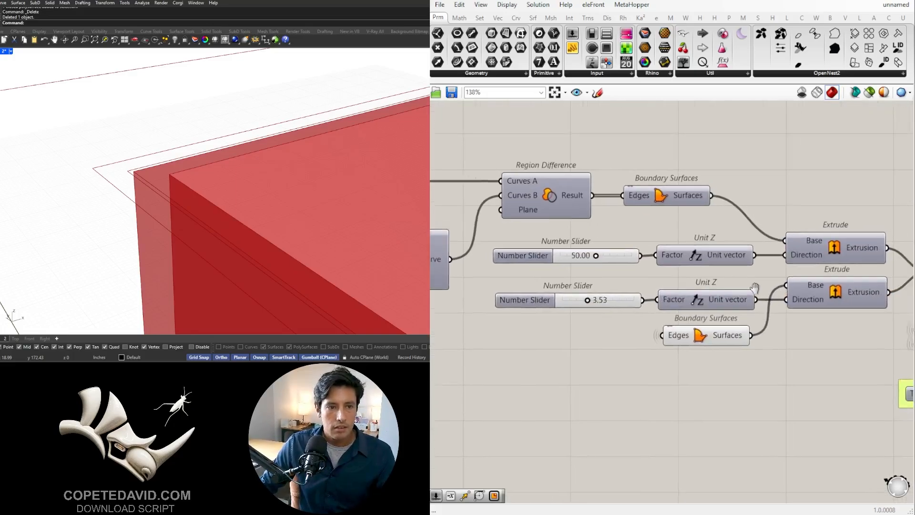
{"action": "right_click", "coordinate": [516, 303]}
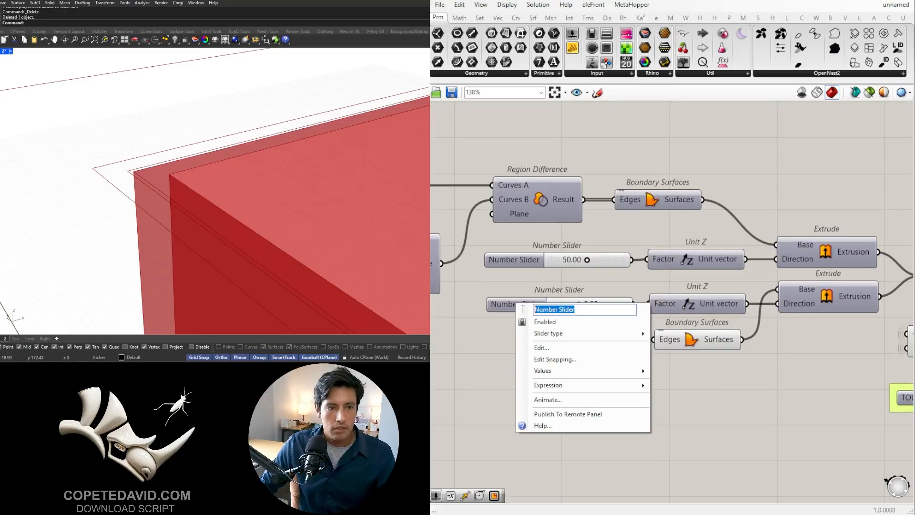
{"action": "type", "text": "BASE"}
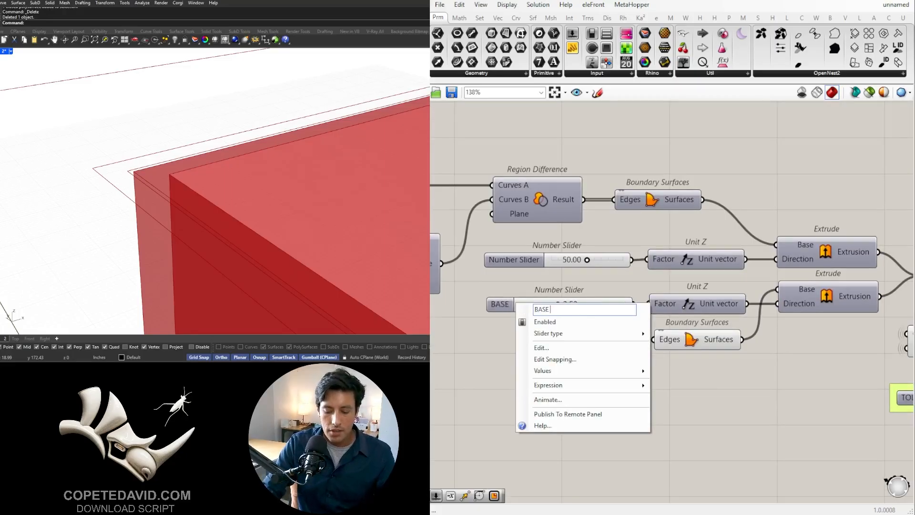
{"action": "type", "text": " HEIGHT"}
{"action": "key", "text": "Return"}
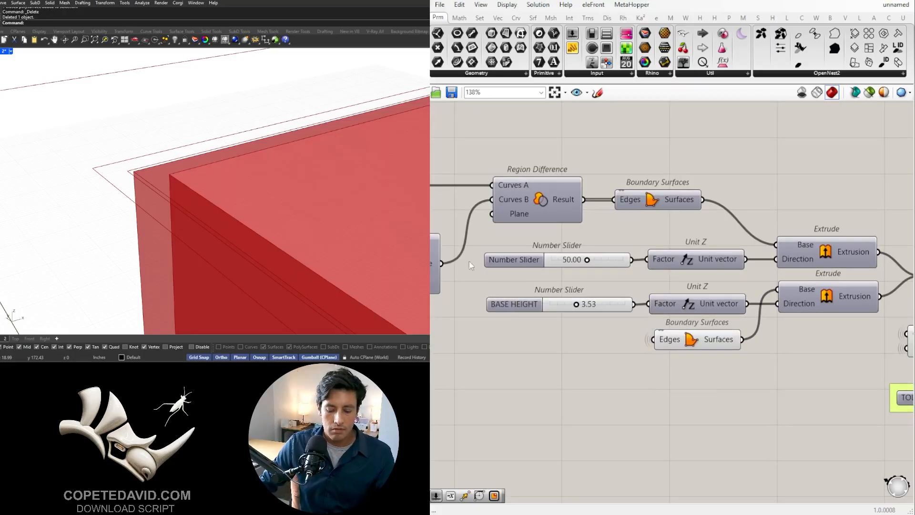
{"action": "left_click", "coordinate": [518, 307]}
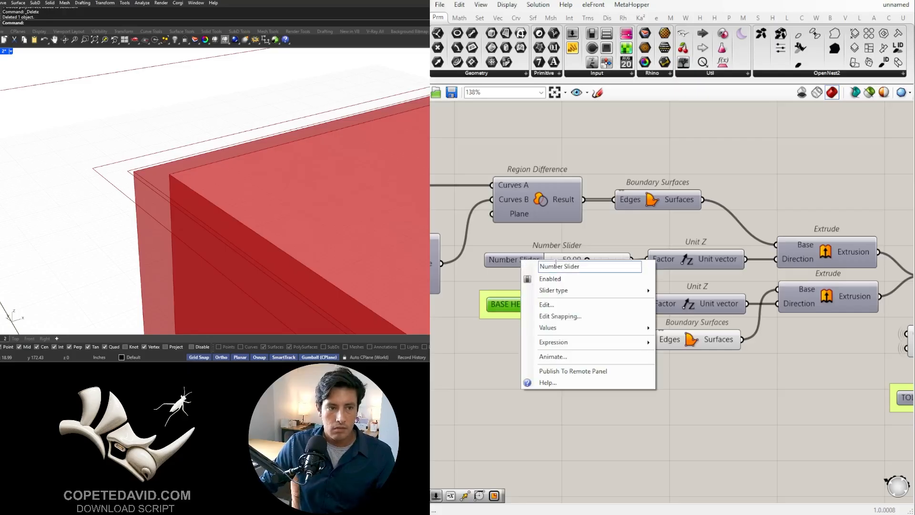
- Rename the slider driving the wall extrusion CONTAINER HEIGHT and put it in a group
{"action": "right_click", "coordinate": [520, 262]}
{"action": "type", "text": "CON"}
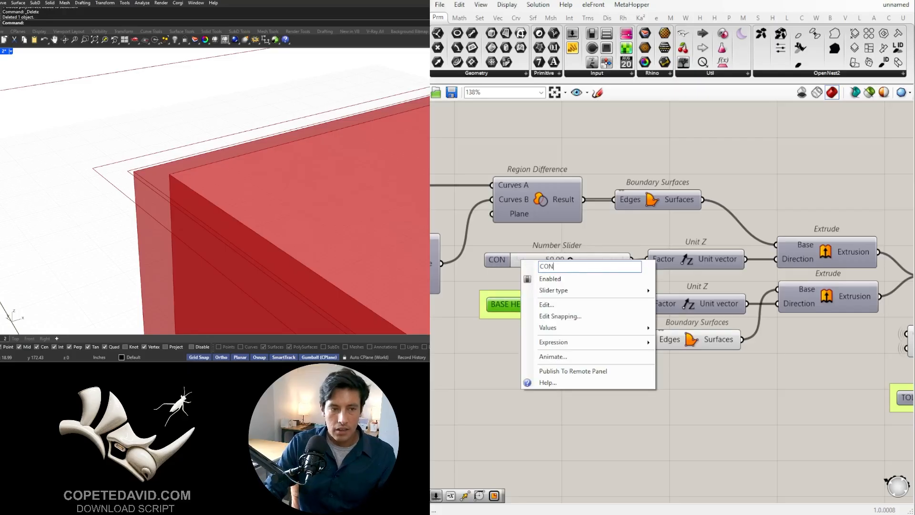
{"action": "type", "text": "TAINER"}
{"action": "type", "text": " HE"}
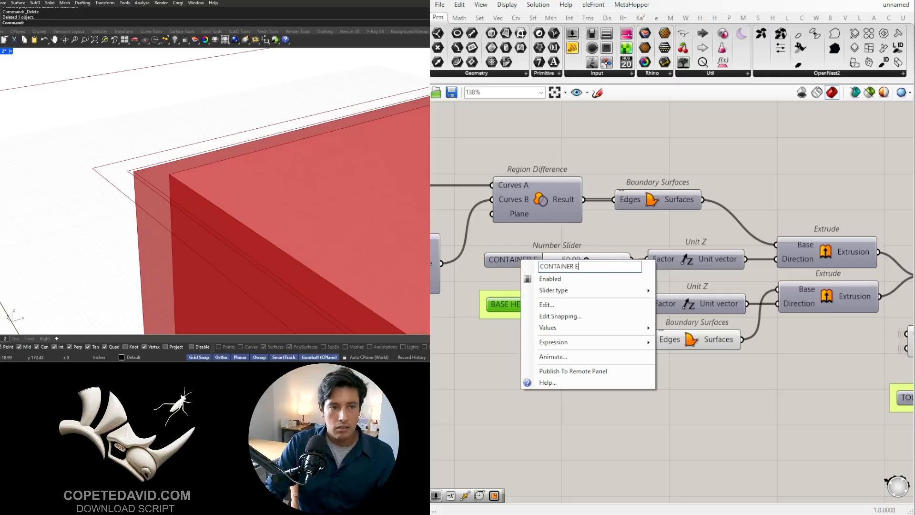
{"action": "type", "text": "IGHT"}
{"action": "key", "text": "Return"}
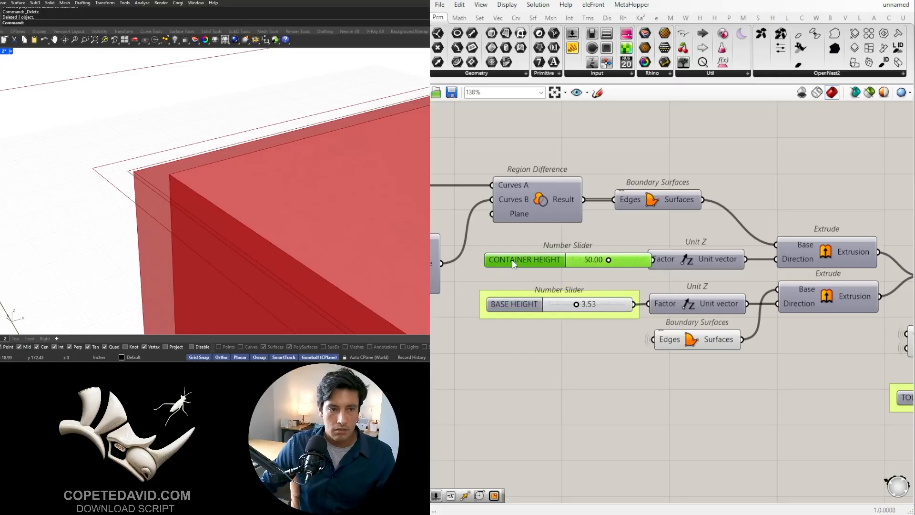
{"action": "key", "text": "ctrl+g"}
{"action": "left_click", "coordinate": [586, 341]}
- Shift the Unit Z components and everything downstream away from the height sliders to make room for the longer CONTAINER HEIGHT slider
{"action": "scroll", "coordinate": [720, 305], "scroll_direction": "down", "scroll_amount": 4}
{"action": "right_click_drag", "start_coordinate": [829, 343], "coordinate": [629, 336]}
{"action": "scroll", "coordinate": [643, 339], "scroll_direction": "down", "scroll_amount": 2}
{"action": "left_click_drag", "start_coordinate": [853, 451], "coordinate": [536, 274]}
{"action": "scroll", "coordinate": [580, 289], "scroll_direction": "up", "scroll_amount": 3}
{"action": "left_click", "coordinate": [612, 257]}
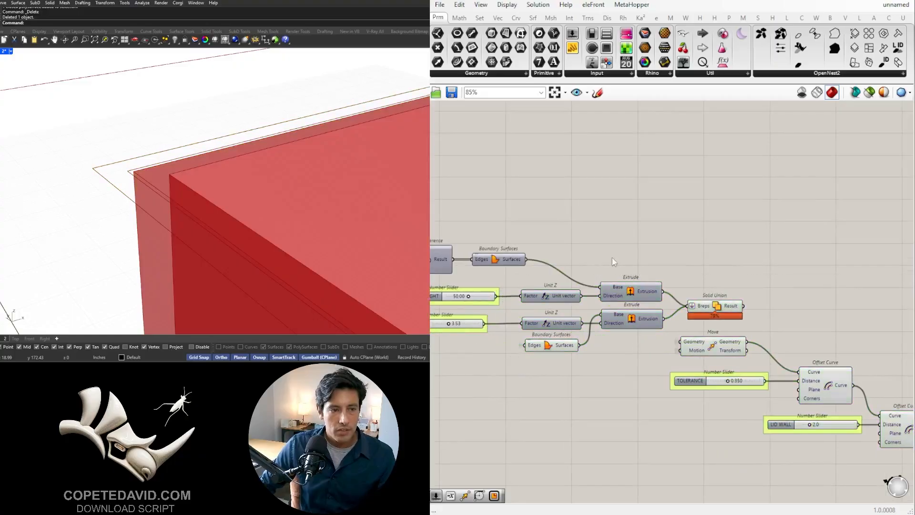
- Align the left edges of the CONTAINER HEIGHT and BASE HEIGHT sliders
{"action": "right_click_drag", "start_coordinate": [612, 258], "coordinate": [788, 237]}
{"action": "scroll", "coordinate": [639, 322], "scroll_direction": "up", "scroll_amount": 3}
{"action": "left_click_drag", "start_coordinate": [642, 337], "coordinate": [543, 237]}
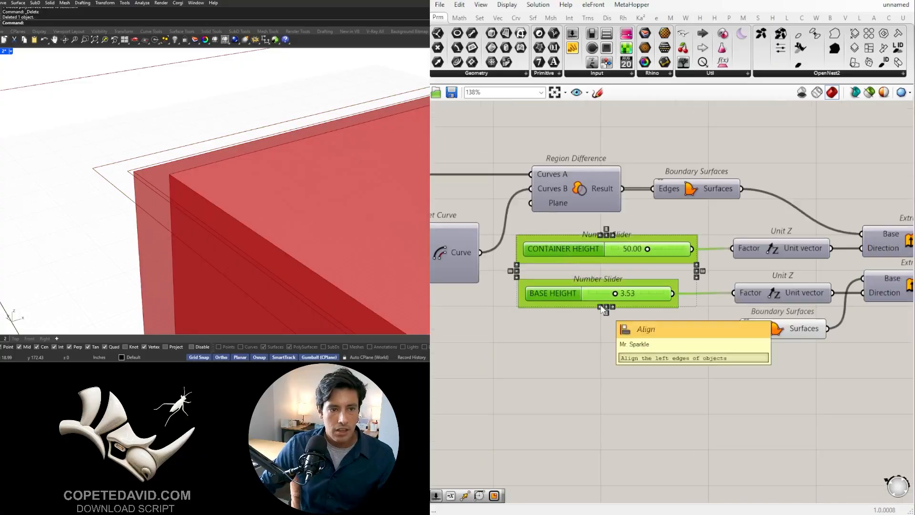
{"action": "left_click", "coordinate": [605, 309]}
{"action": "left_click", "coordinate": [667, 362]}
- Rename the slider feeding the base Rectangle's X Size input X
{"action": "scroll", "coordinate": [617, 284], "scroll_direction": "down", "scroll_amount": 3}
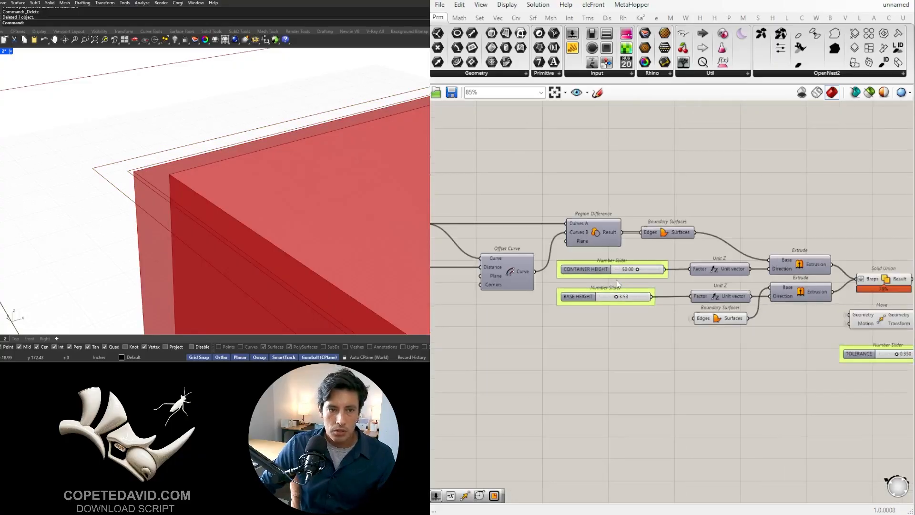
{"action": "left_click", "coordinate": [719, 324]}
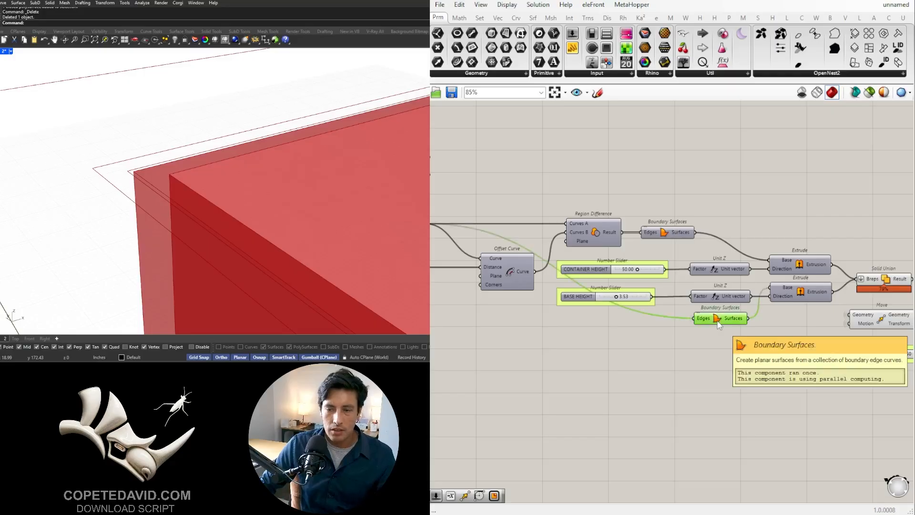
{"action": "scroll", "coordinate": [573, 310], "scroll_direction": "down", "scroll_amount": 4}
{"action": "scroll", "coordinate": [517, 258], "scroll_direction": "up", "scroll_amount": 3}
{"action": "right_click_drag", "start_coordinate": [752, 304], "coordinate": [784, 310]}
{"action": "left_click", "coordinate": [520, 286]}
{"action": "scroll", "coordinate": [520, 287], "scroll_direction": "up", "scroll_amount": 4}
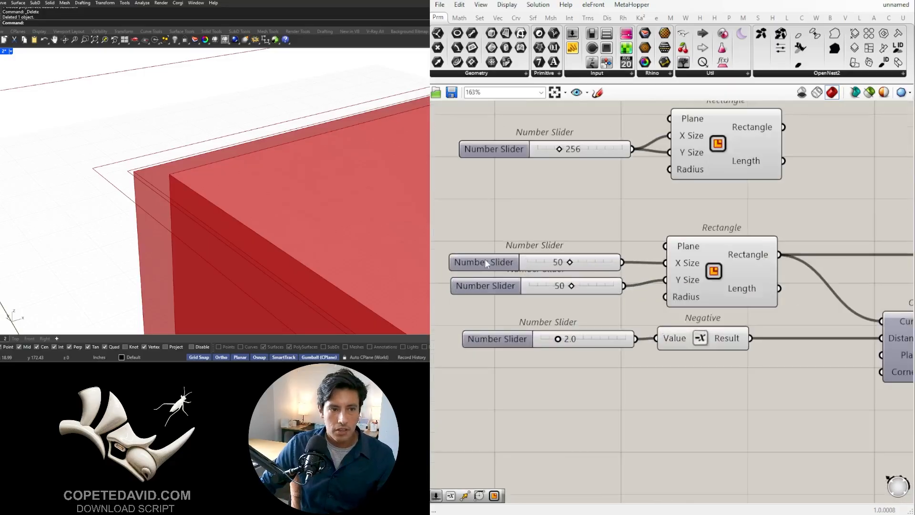
{"action": "right_click", "coordinate": [486, 261]}
{"action": "left_click_drag", "start_coordinate": [542, 269], "coordinate": [497, 270]}
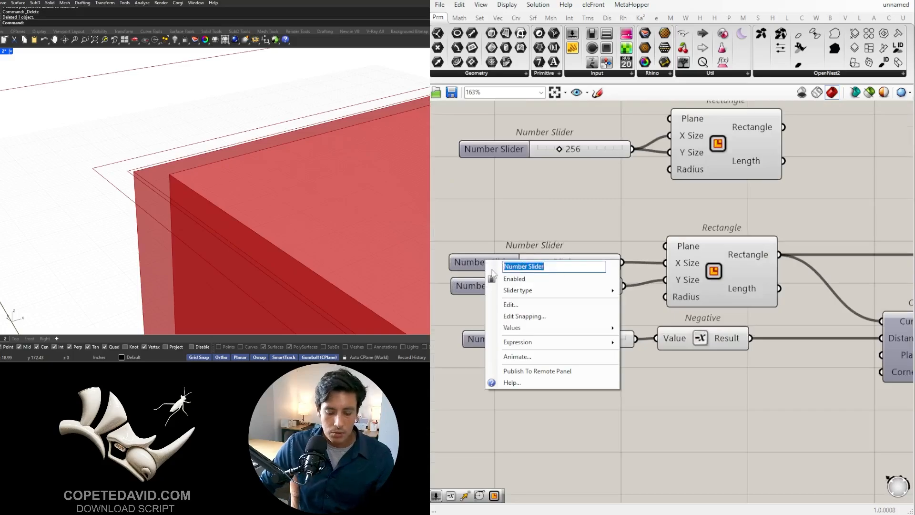
{"action": "type", "text": "X"}
{"action": "key", "text": "Return"}
- Rename the slider feeding the base Rectangle's Y Size input Y, and put the X slider in a group
{"action": "right_click", "coordinate": [490, 279]}
{"action": "left_click_drag", "start_coordinate": [549, 287], "coordinate": [509, 287]}
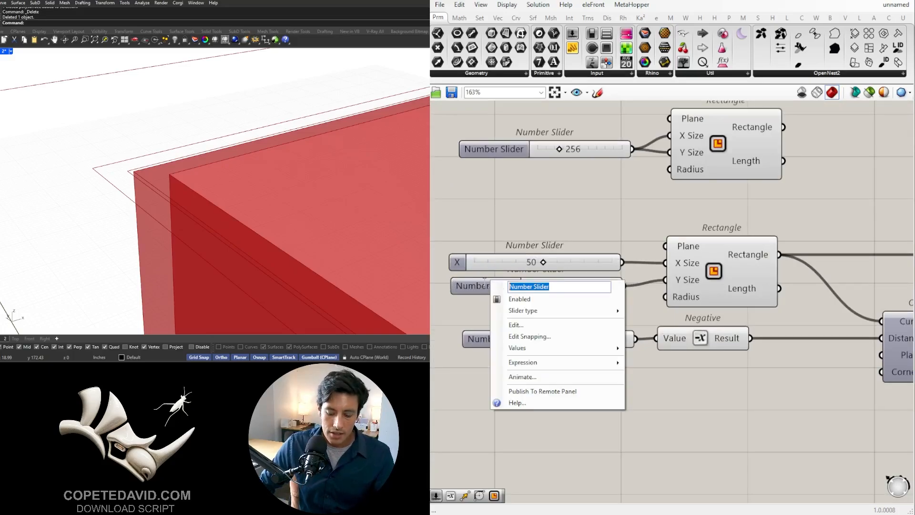
{"action": "type", "text": "Y"}
{"action": "key", "text": "Return"}
{"action": "left_click", "coordinate": [491, 265]}
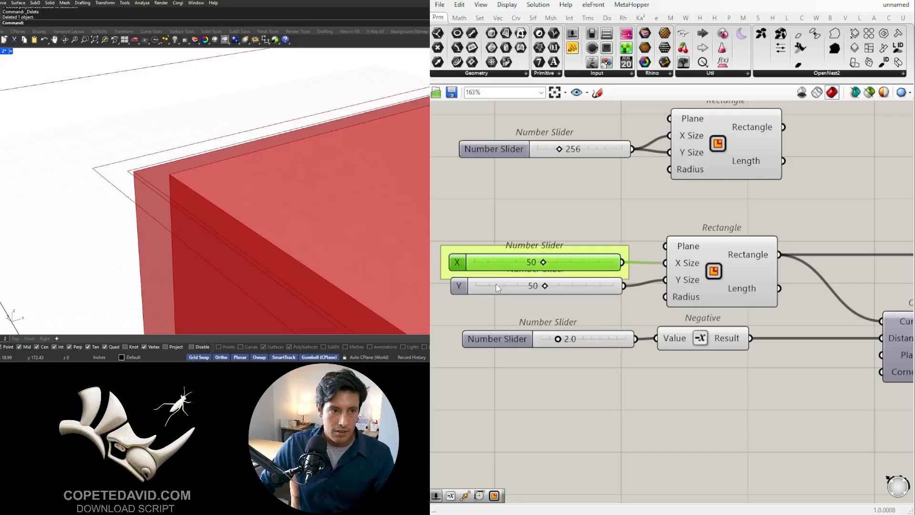
- Put the Y slider in its own group below the X slider, and move the wall slider and Negative component down
{"action": "left_click", "coordinate": [496, 284]}
{"action": "key", "text": "ctrl+g"}
{"action": "left_click_drag", "start_coordinate": [497, 292], "coordinate": [494, 305]}
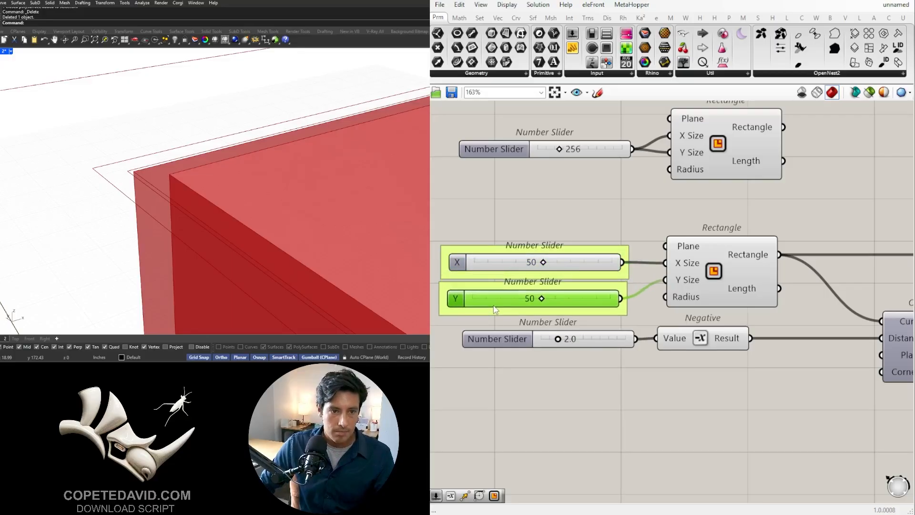
{"action": "left_click", "coordinate": [586, 399]}
{"action": "left_click_drag", "start_coordinate": [703, 393], "coordinate": [604, 357]}
{"action": "left_click", "coordinate": [575, 422]}
- Rename the slider feeding the Negative component CONTAINER WALL and put it in a group
{"action": "right_click", "coordinate": [504, 359]}
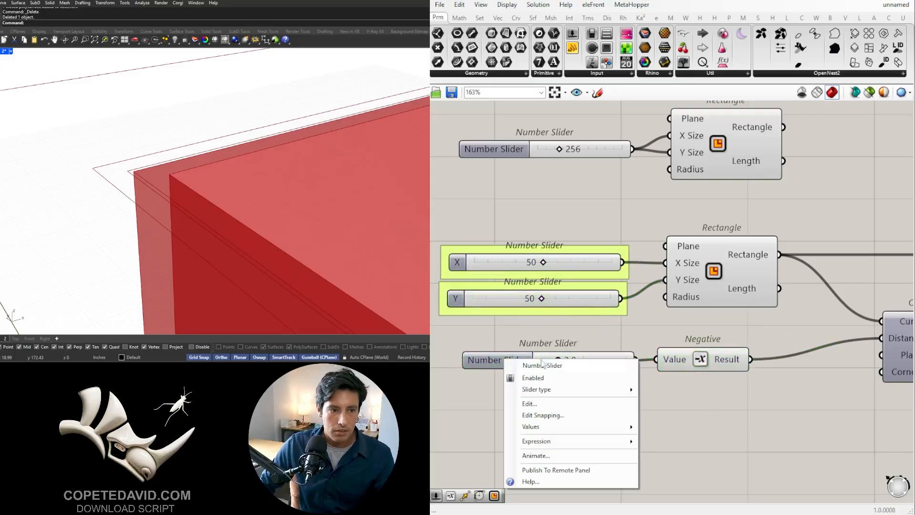
{"action": "left_click", "coordinate": [543, 365]}
{"action": "key", "text": "ctrl+a"}
{"action": "type", "text": "CONT"}
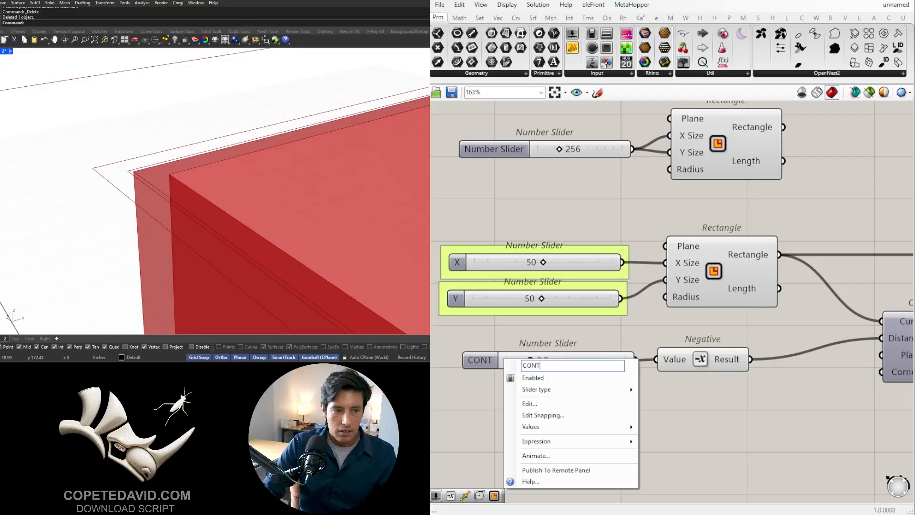
{"action": "type", "text": "AINER WALL"}
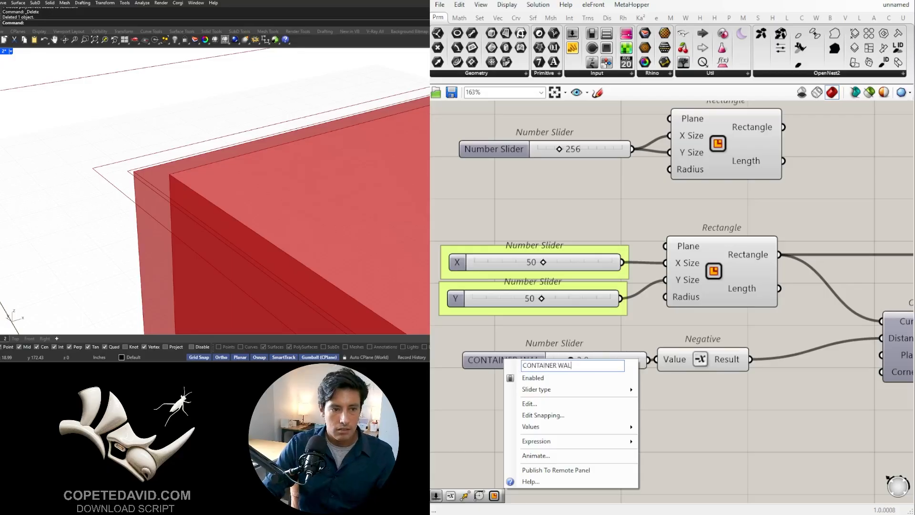
{"action": "key", "text": "Return"}
{"action": "left_click", "coordinate": [503, 363]}
{"action": "key", "text": "ctrl+g"}
{"action": "left_click_drag", "start_coordinate": [533, 398], "coordinate": [442, 214]}
{"action": "left_click", "coordinate": [540, 377]}
{"action": "left_click", "coordinate": [553, 421]}
- Examine the two lid Offset Curve outlines and the container's Region Difference and Boundary Surfaces components
{"action": "scroll", "coordinate": [554, 423], "scroll_direction": "down", "scroll_amount": 4}
{"action": "right_click_drag", "start_coordinate": [756, 402], "coordinate": [619, 335]}
{"action": "right_click_drag", "start_coordinate": [822, 363], "coordinate": [571, 323]}
{"action": "left_click", "coordinate": [831, 409]}
{"action": "right_click_drag", "start_coordinate": [831, 409], "coordinate": [702, 363]}
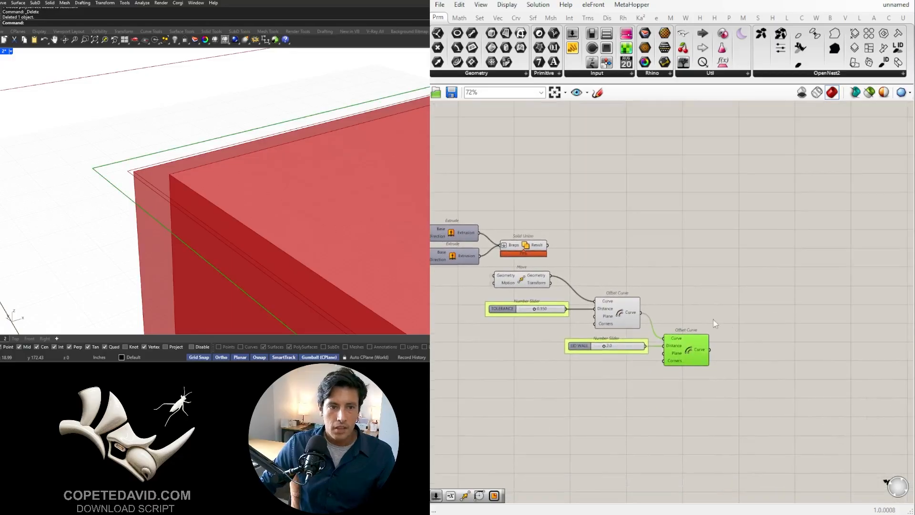
{"action": "left_click", "coordinate": [620, 312], "text": "shift"}
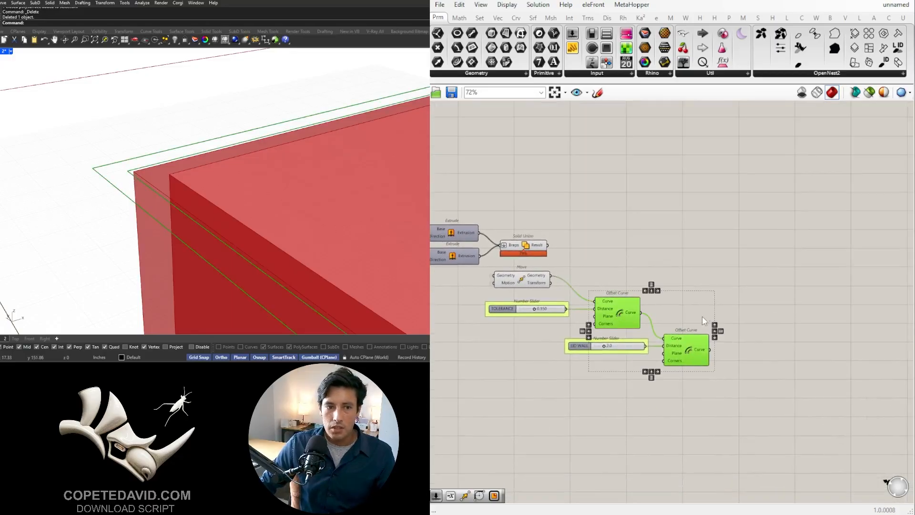
{"action": "left_click", "coordinate": [745, 280]}
{"action": "right_click_drag", "start_coordinate": [468, 259], "coordinate": [678, 306]}
{"action": "scroll", "coordinate": [646, 264], "scroll_direction": "down", "scroll_amount": 2}
{"action": "scroll", "coordinate": [568, 288], "scroll_direction": "up", "scroll_amount": 1}
{"action": "right_click_drag", "start_coordinate": [523, 232], "coordinate": [625, 232]}
{"action": "left_click", "coordinate": [627, 232]}
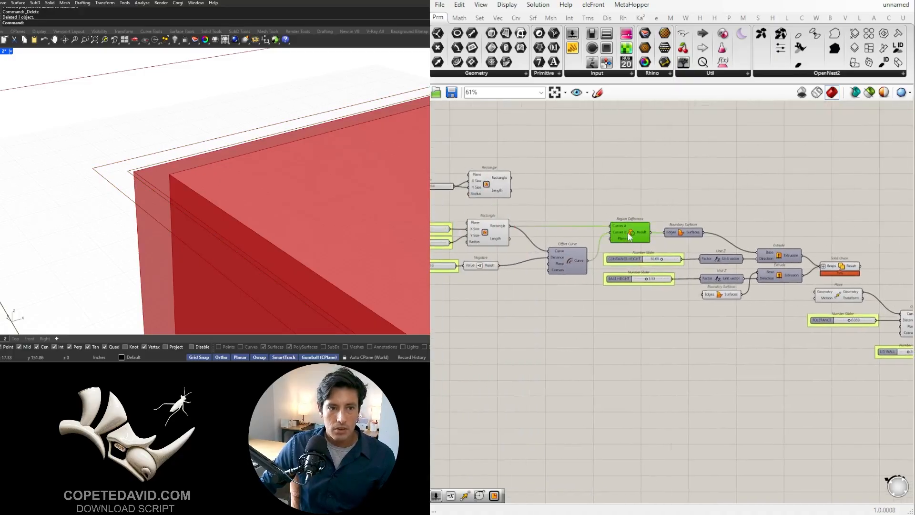
{"action": "right_click_drag", "start_coordinate": [677, 250], "coordinate": [558, 242]}
{"action": "left_click_drag", "start_coordinate": [580, 211], "coordinate": [515, 230]}
{"action": "scroll", "coordinate": [524, 229], "scroll_direction": "up", "scroll_amount": 3}
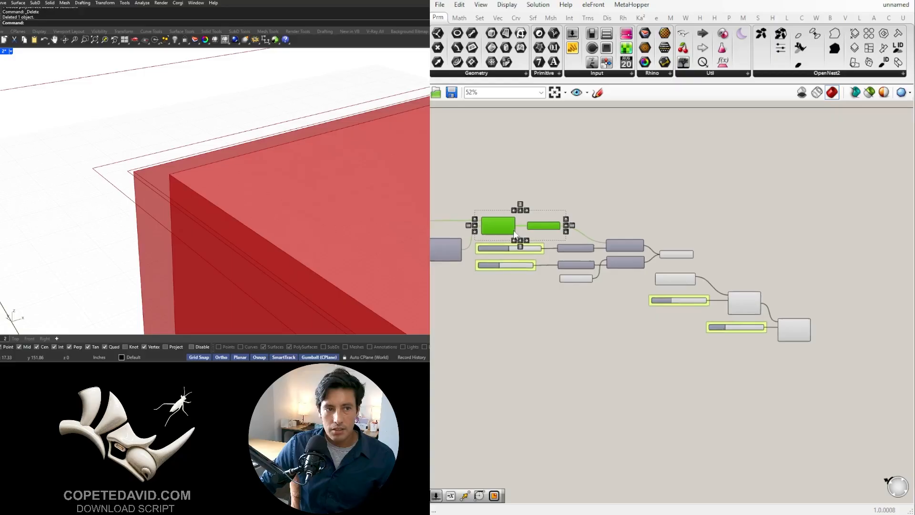
{"action": "right_click_drag", "start_coordinate": [757, 389], "coordinate": [520, 359]}
{"action": "scroll", "coordinate": [524, 360], "scroll_direction": "down", "scroll_amount": 1}
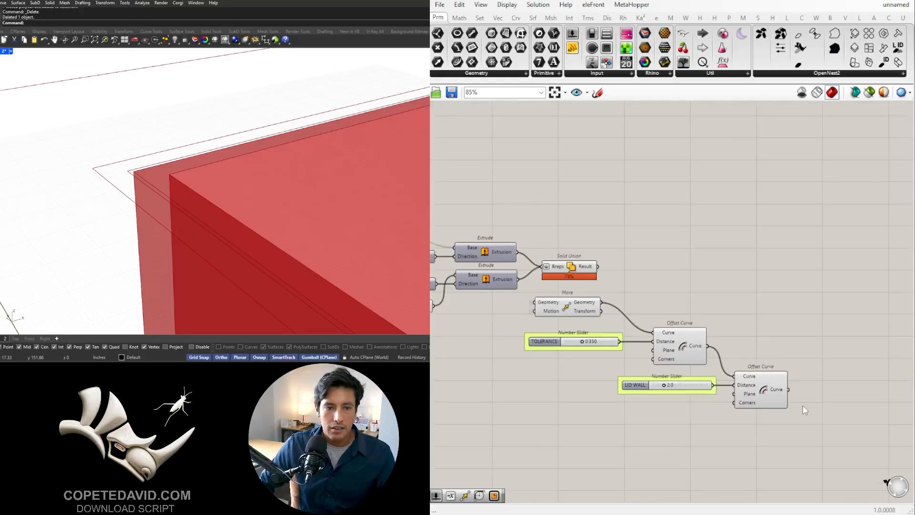
- Add a Region Difference with the LID WALL offset curve as Curves A and the TOLERANCE offset curve as Curves B
{"action": "right_click_drag", "start_coordinate": [805, 408], "coordinate": [722, 397]}
{"action": "scroll", "coordinate": [774, 365], "scroll_direction": "up", "scroll_amount": 2}
{"action": "double_click", "coordinate": [789, 355]}
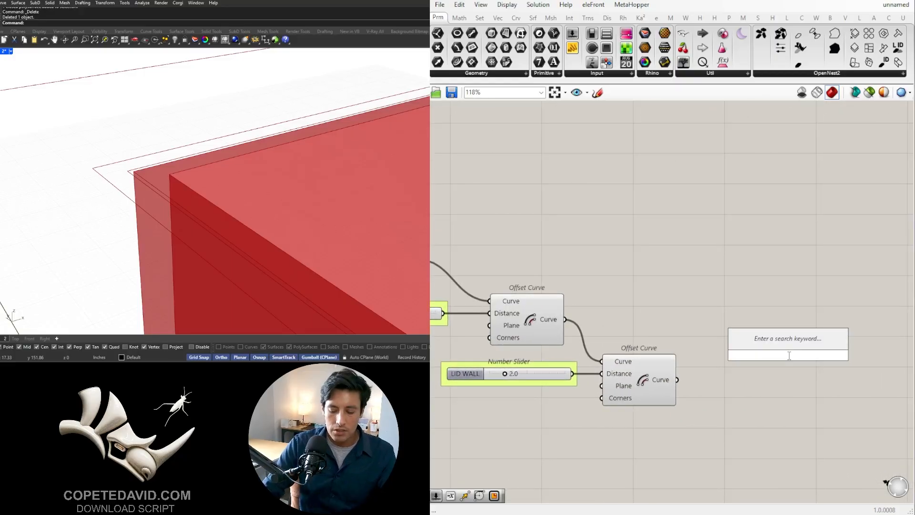
{"action": "type", "text": "REG"}
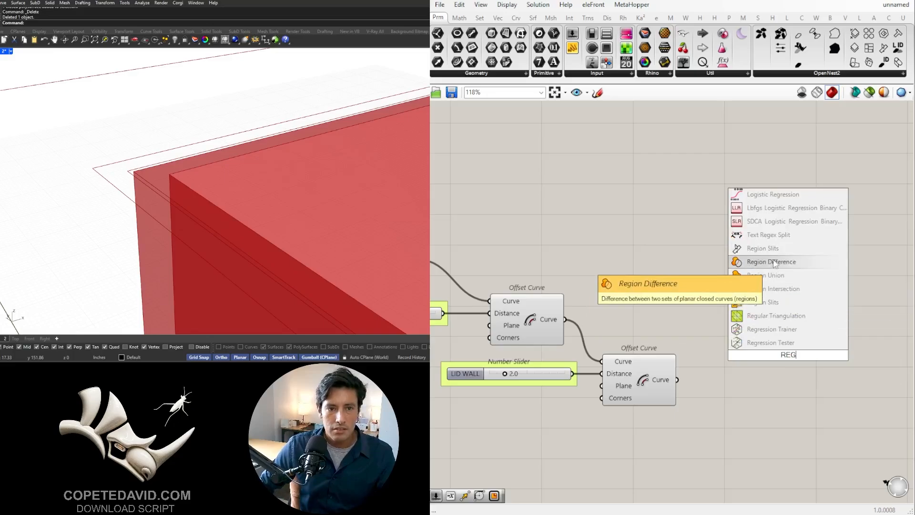
{"action": "left_click", "coordinate": [774, 262]}
{"action": "left_click", "coordinate": [545, 326]}
{"action": "left_click", "coordinate": [649, 378]}
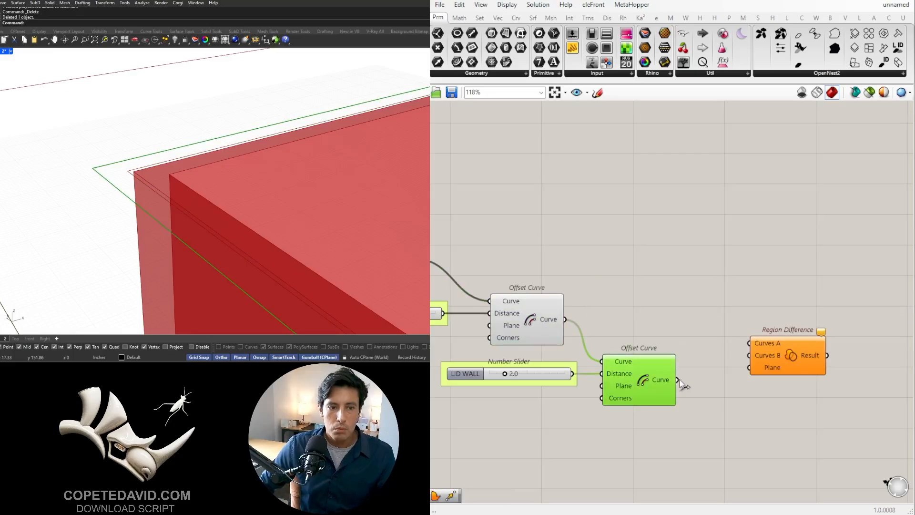
{"action": "left_click_drag", "start_coordinate": [677, 380], "coordinate": [780, 313]}
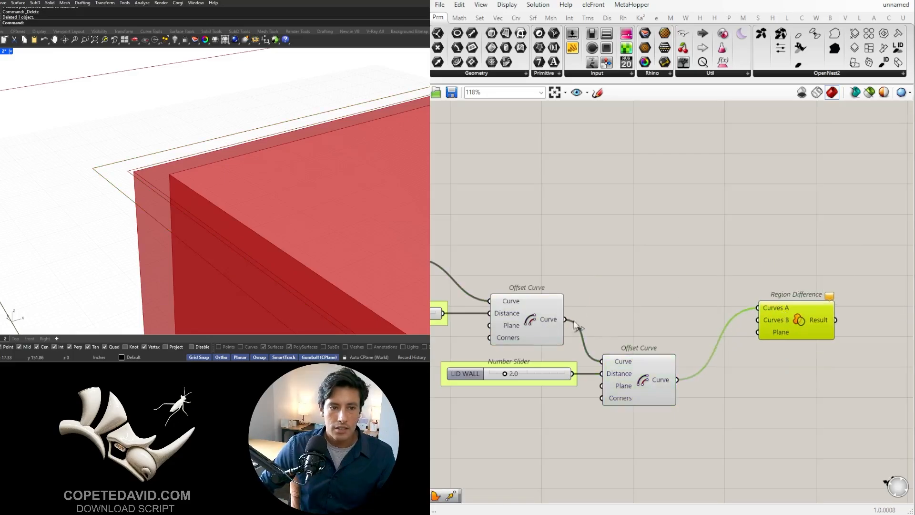
{"action": "left_click_drag", "start_coordinate": [567, 320], "coordinate": [759, 320]}
- Add a Boundary Surfaces component and feed the lid's Region Difference result into its Edges input
{"action": "right_click_drag", "start_coordinate": [811, 333], "coordinate": [642, 336]}
{"action": "double_click", "coordinate": [741, 325]}
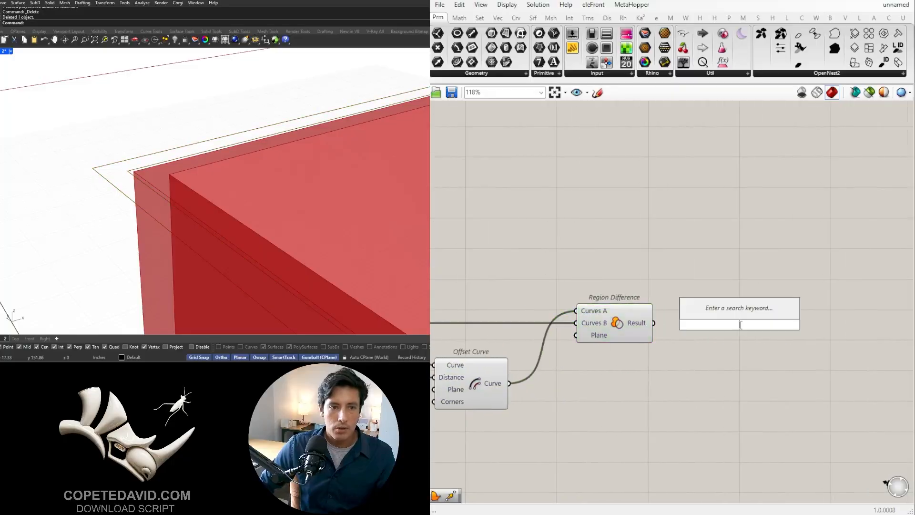
{"action": "type", "text": "bou"}
{"action": "left_click", "coordinate": [735, 314]}
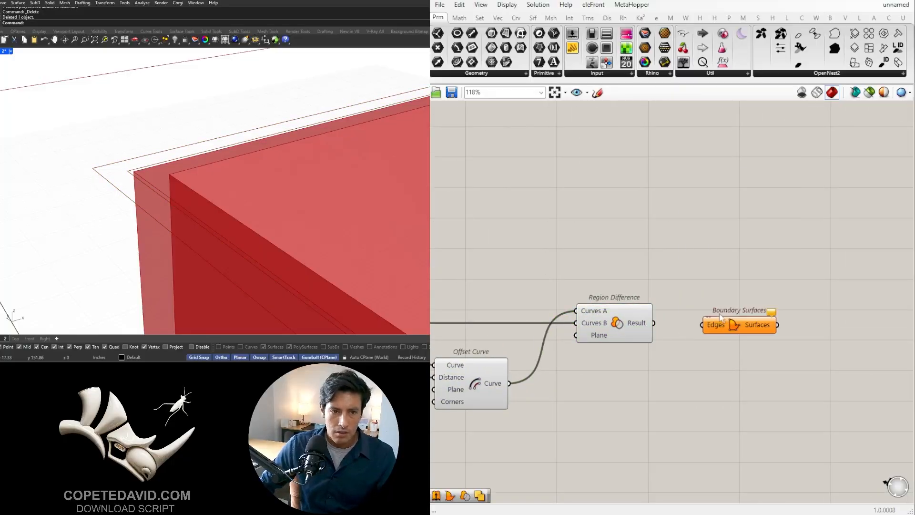
{"action": "left_click_drag", "start_coordinate": [656, 325], "coordinate": [718, 325]}
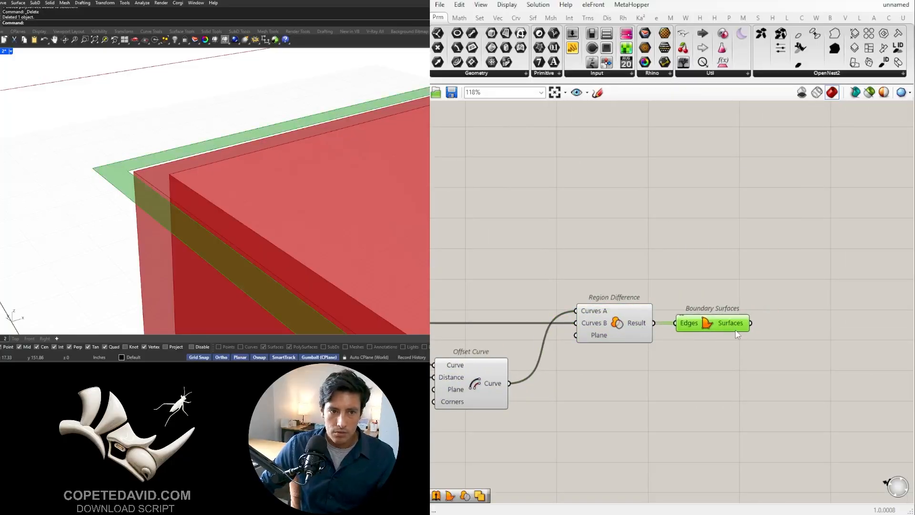
{"action": "scroll", "coordinate": [733, 343], "scroll_direction": "down", "scroll_amount": 3}
{"action": "scroll", "coordinate": [259, 224], "scroll_direction": "down", "scroll_amount": 4}
{"action": "right_click_drag", "start_coordinate": [260, 238], "coordinate": [188, 219]}
{"action": "scroll", "coordinate": [194, 181], "scroll_direction": "down", "scroll_amount": 6}
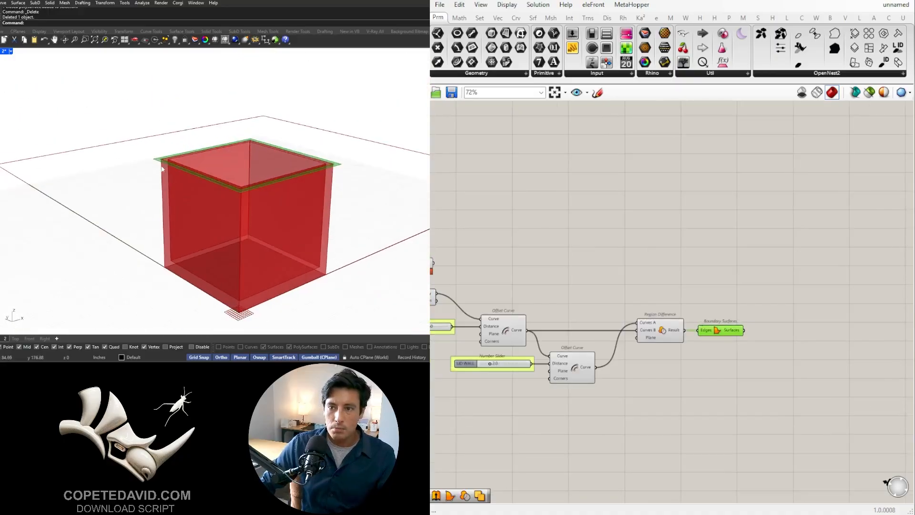
{"action": "scroll", "coordinate": [157, 161], "scroll_direction": "up", "scroll_amount": 4}
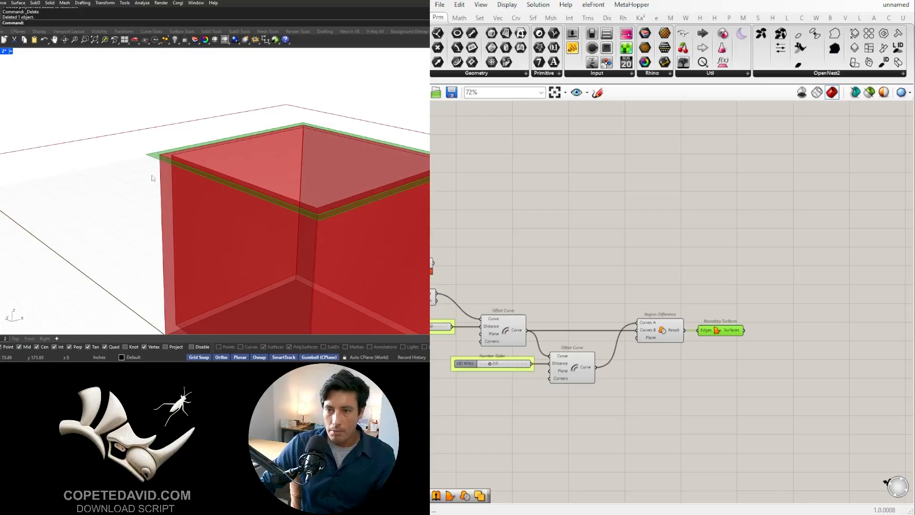
{"action": "right_click_drag", "start_coordinate": [782, 352], "coordinate": [721, 344]}
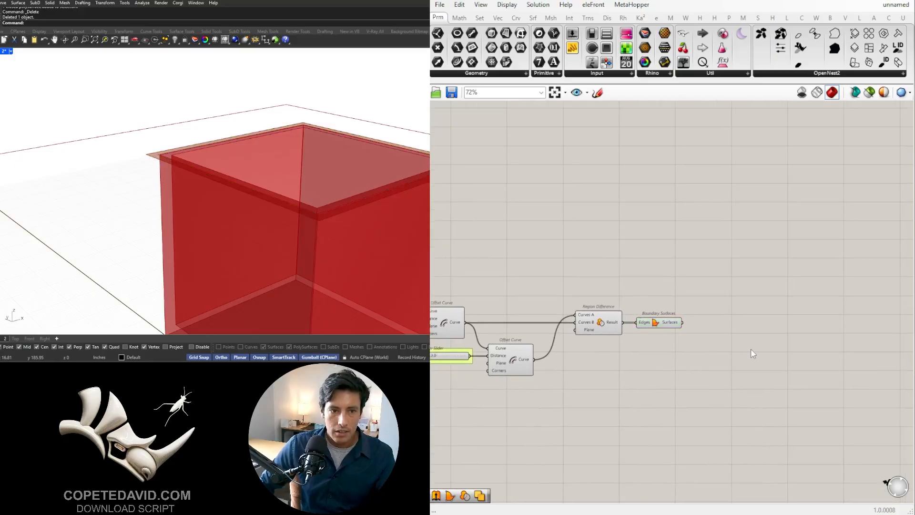
{"action": "double_click", "coordinate": [752, 349]}
{"action": "type", "text": "EXTR"}
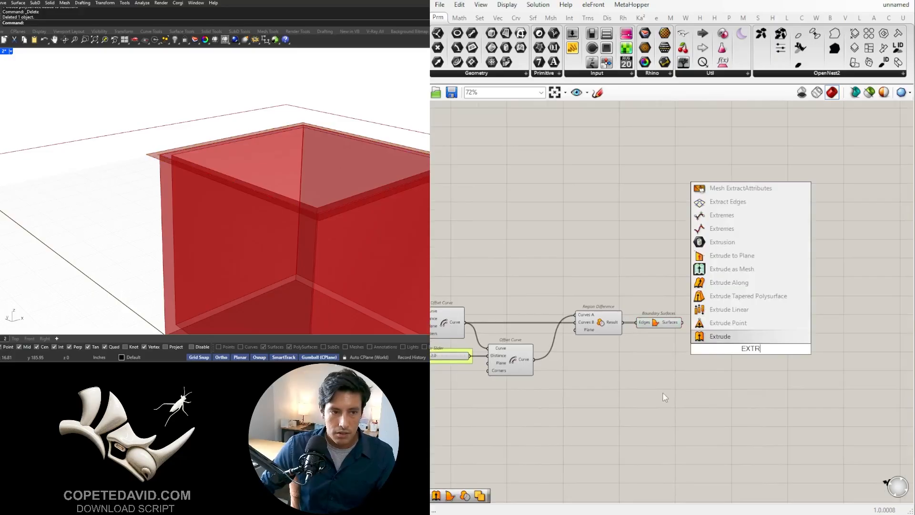
{"action": "left_click", "coordinate": [663, 393]}
- Copy the BASE HEIGHT slider with its Unit Z and Extrude components to the area below the lid's Boundary Surfaces
{"action": "scroll", "coordinate": [582, 345], "scroll_direction": "down", "scroll_amount": 1}
{"action": "right_click_drag", "start_coordinate": [559, 380], "coordinate": [852, 374]}
{"action": "right_click_drag", "start_coordinate": [627, 297], "coordinate": [651, 300]}
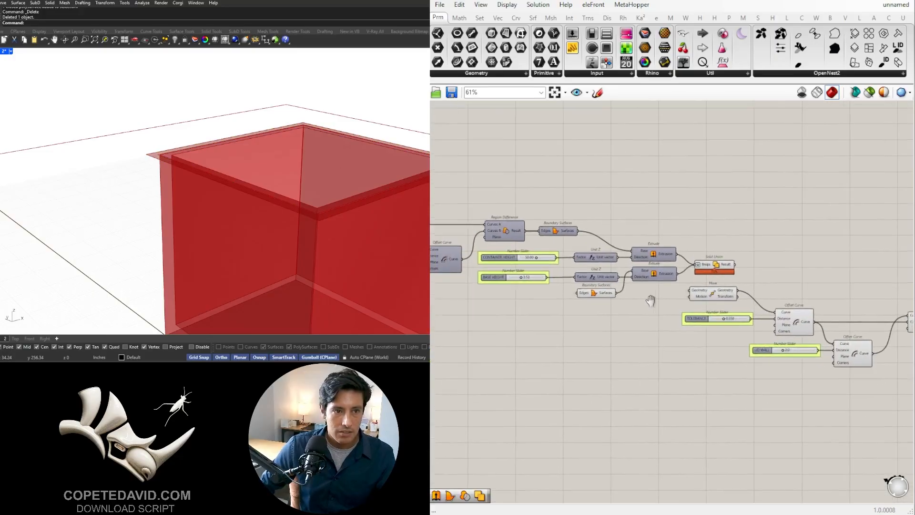
{"action": "scroll", "coordinate": [615, 288], "scroll_direction": "up", "scroll_amount": 1}
{"action": "left_click_drag", "start_coordinate": [570, 280], "coordinate": [504, 280]}
{"action": "scroll", "coordinate": [716, 324], "scroll_direction": "down", "scroll_amount": 3}
{"action": "right_click_drag", "start_coordinate": [715, 324], "coordinate": [530, 284]}
{"action": "left_click_drag", "start_coordinate": [496, 250], "coordinate": [796, 310]}
{"action": "left_click", "coordinate": [756, 336]}
{"action": "scroll", "coordinate": [627, 303], "scroll_direction": "up", "scroll_amount": 4}
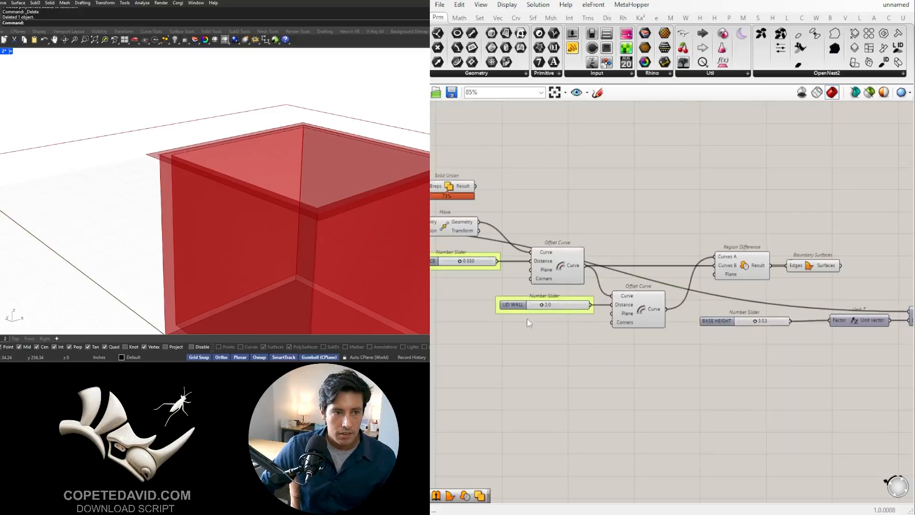
{"action": "right_click_drag", "start_coordinate": [575, 321], "coordinate": [474, 342]}
{"action": "left_click", "coordinate": [514, 333]}
- Insert a Negative component between the copied Unit Z and the copied Extrude's Direction input
{"action": "right_click_drag", "start_coordinate": [770, 303], "coordinate": [607, 322]}
{"action": "left_click_drag", "start_coordinate": [590, 365], "coordinate": [564, 365]}
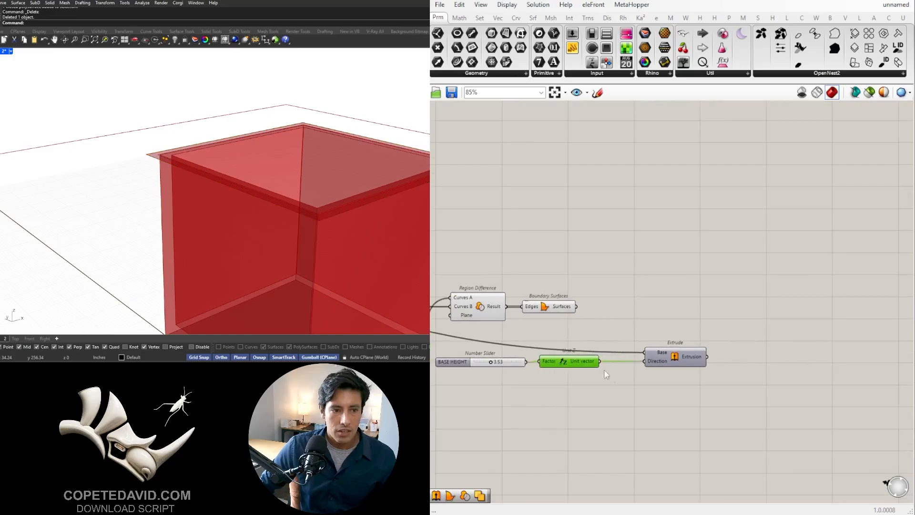
{"action": "double_click", "coordinate": [629, 376]}
{"action": "type", "text": "negative"}
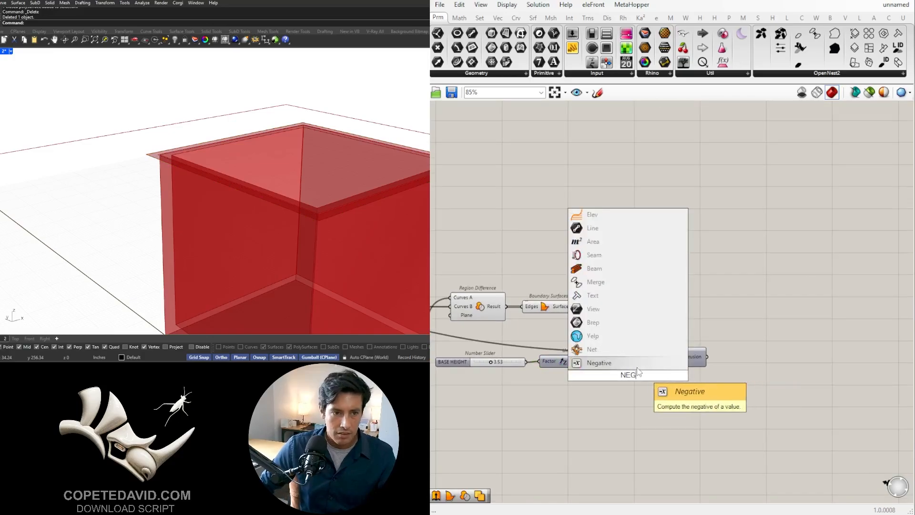
{"action": "key", "text": "Return"}
{"action": "scroll", "coordinate": [612, 366], "scroll_direction": "up", "scroll_amount": 2}
{"action": "left_click_drag", "start_coordinate": [596, 360], "coordinate": [601, 378]}
{"action": "left_click_drag", "start_coordinate": [697, 357], "coordinate": [753, 344]}
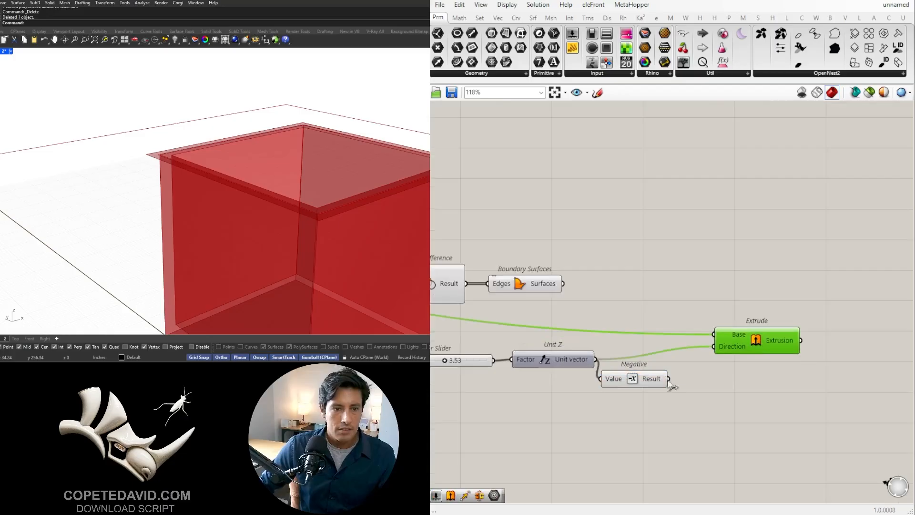
{"action": "left_click_drag", "start_coordinate": [669, 379], "coordinate": [713, 347]}
{"action": "left_click_drag", "start_coordinate": [632, 380], "coordinate": [643, 360]}
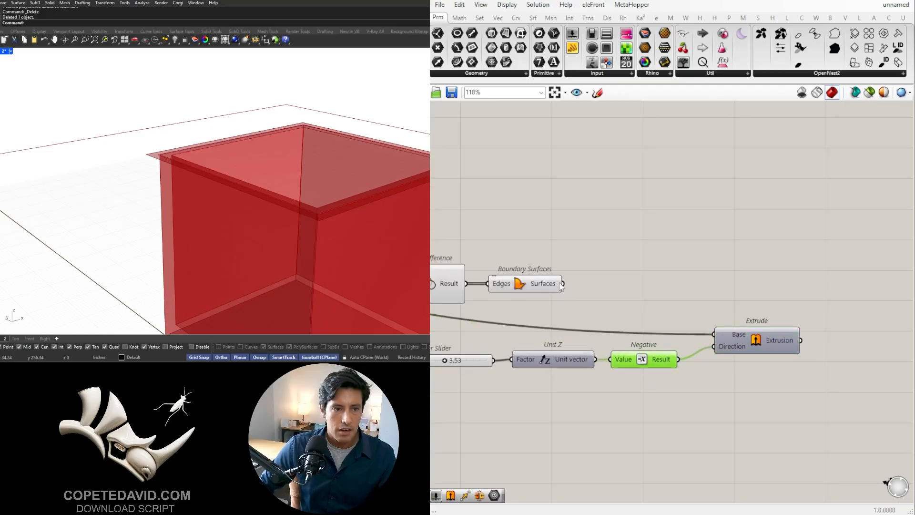
- Connect the lid's Boundary Surfaces to the copied Extrude's Base input and turn on that Extrude's preview
{"action": "left_click_drag", "start_coordinate": [563, 284], "coordinate": [714, 334]}
{"action": "left_click", "coordinate": [775, 336]}
{"action": "right_click_drag", "start_coordinate": [774, 336], "coordinate": [628, 339]}
{"action": "middle_click", "coordinate": [620, 341]}
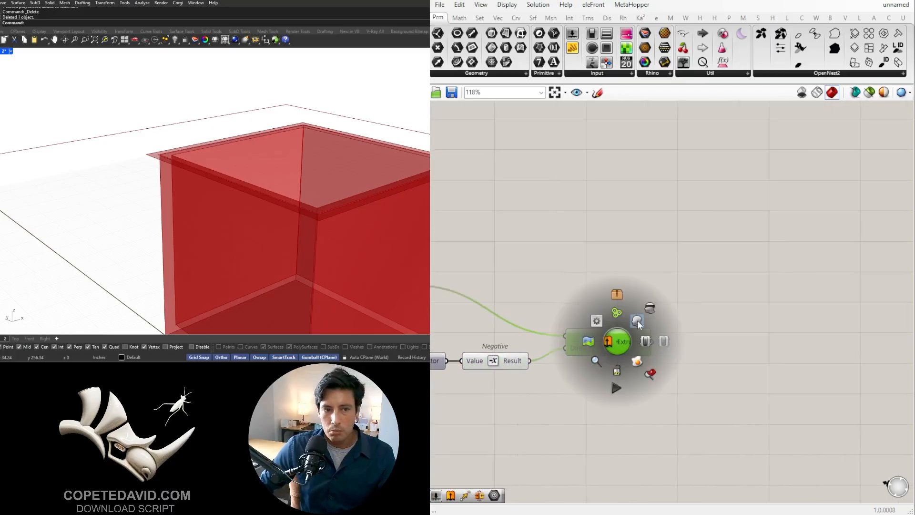
{"action": "left_click", "coordinate": [638, 322]}
{"action": "left_click", "coordinate": [619, 356]}
{"action": "left_click", "coordinate": [623, 338]}
{"action": "middle_click", "coordinate": [624, 337]}
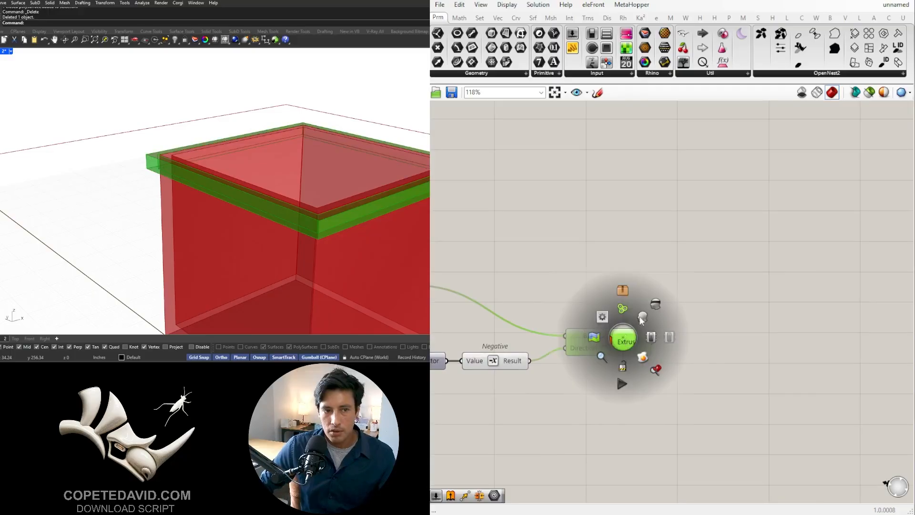
{"action": "left_click", "coordinate": [655, 304]}
{"action": "middle_click", "coordinate": [621, 339]}
{"action": "left_click", "coordinate": [640, 319]}
{"action": "left_click", "coordinate": [669, 277]}
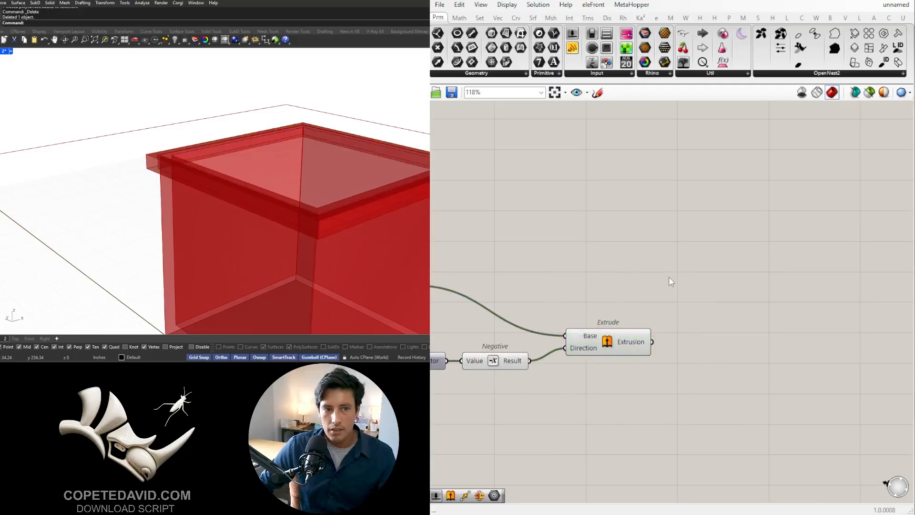
- Set the copied height slider to 5.37, rename it CAP HEIGHT and put it in a group
{"action": "scroll", "coordinate": [653, 313], "scroll_direction": "down", "scroll_amount": 3}
{"action": "right_click_drag", "start_coordinate": [615, 360], "coordinate": [698, 335]}
{"action": "left_click", "coordinate": [701, 313]}
{"action": "scroll", "coordinate": [505, 326], "scroll_direction": "up", "scroll_amount": 5}
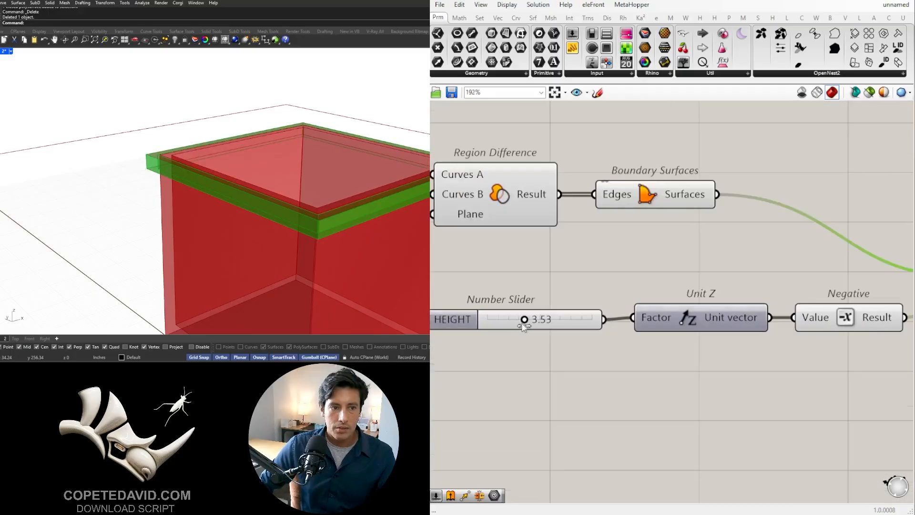
{"action": "left_click_drag", "start_coordinate": [524, 323], "coordinate": [547, 342]}
{"action": "right_click", "coordinate": [617, 314]}
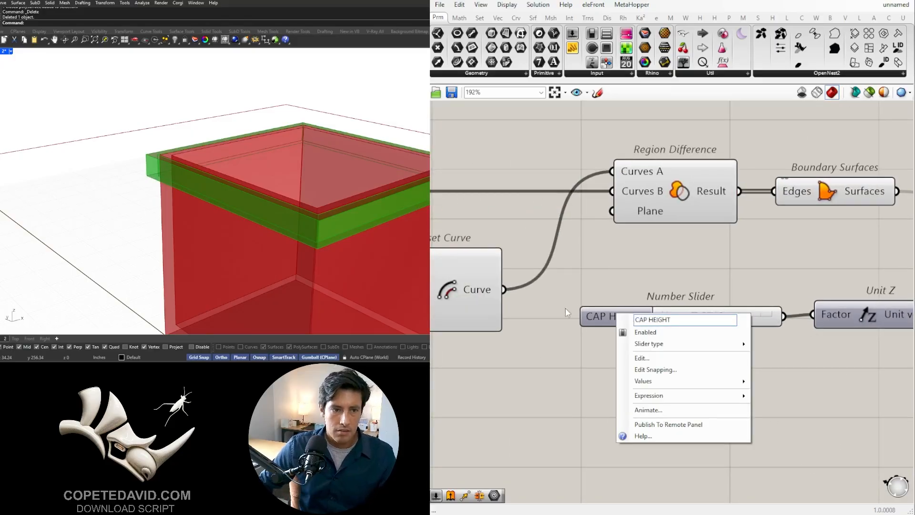
{"action": "left_click", "coordinate": [566, 309]}
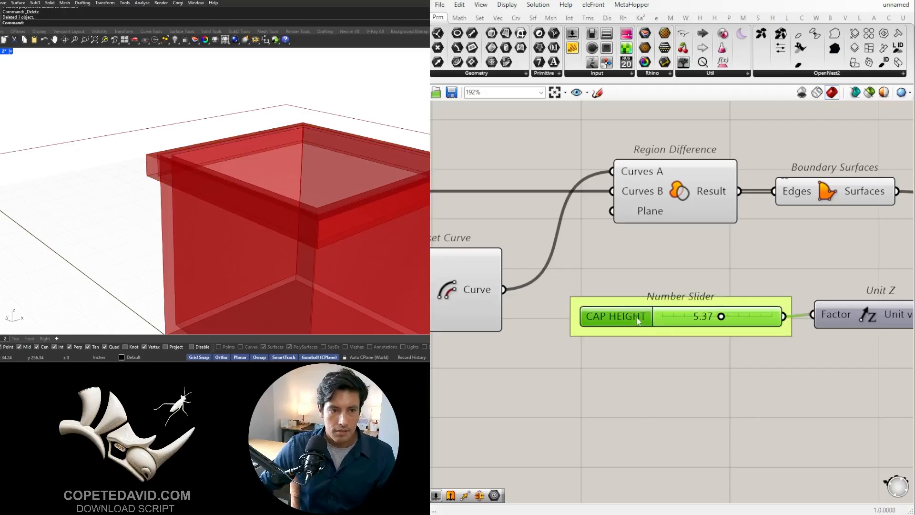
- Move the lid's Extrude component closer to the Negative component
{"action": "scroll", "coordinate": [691, 264], "scroll_direction": "down", "scroll_amount": 5}
{"action": "left_click_drag", "start_coordinate": [731, 277], "coordinate": [714, 282]}
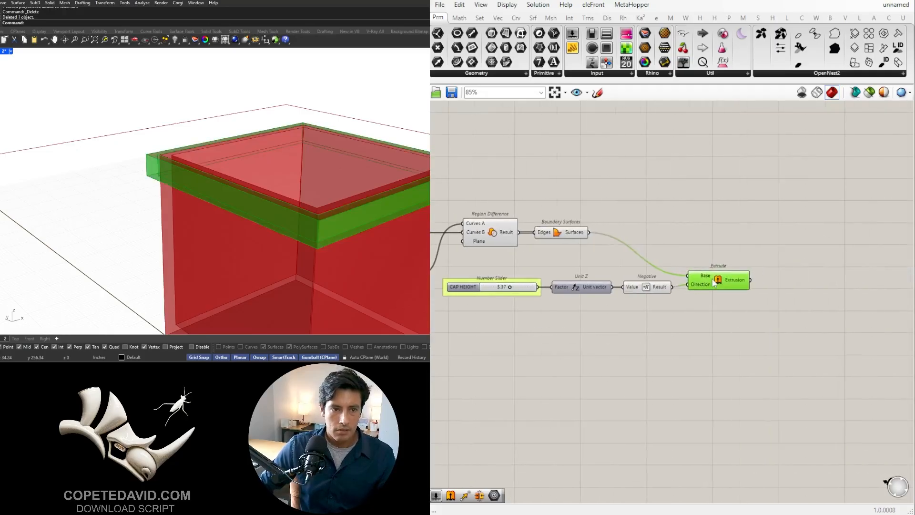
{"action": "left_click", "coordinate": [748, 323]}
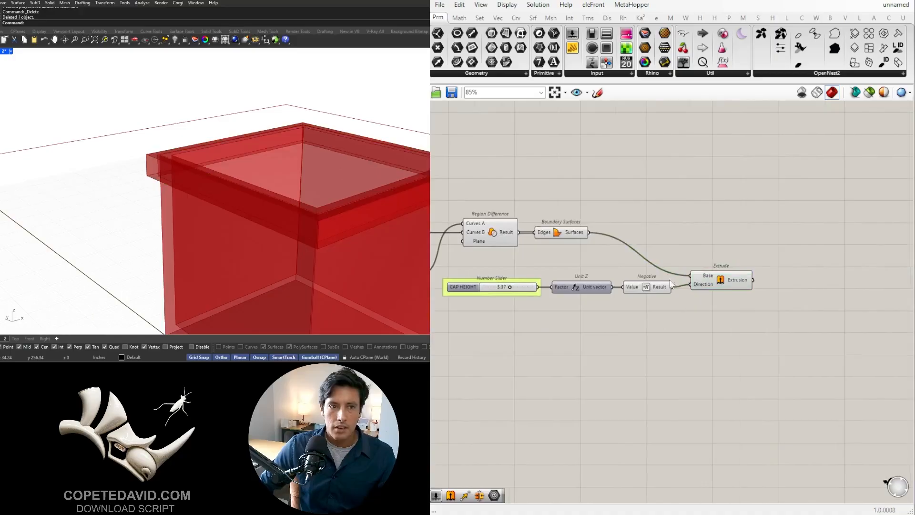
- Add a Boundary Surfaces component above Region Difference and feed its Edges input from the outer lid Offset Curve
{"action": "scroll", "coordinate": [497, 234], "scroll_direction": "up", "scroll_amount": 3}
{"action": "right_click_drag", "start_coordinate": [497, 233], "coordinate": [615, 259]}
{"action": "left_click", "coordinate": [613, 260]}
{"action": "right_click_drag", "start_coordinate": [549, 267], "coordinate": [755, 262]}
{"action": "left_click", "coordinate": [511, 238]}
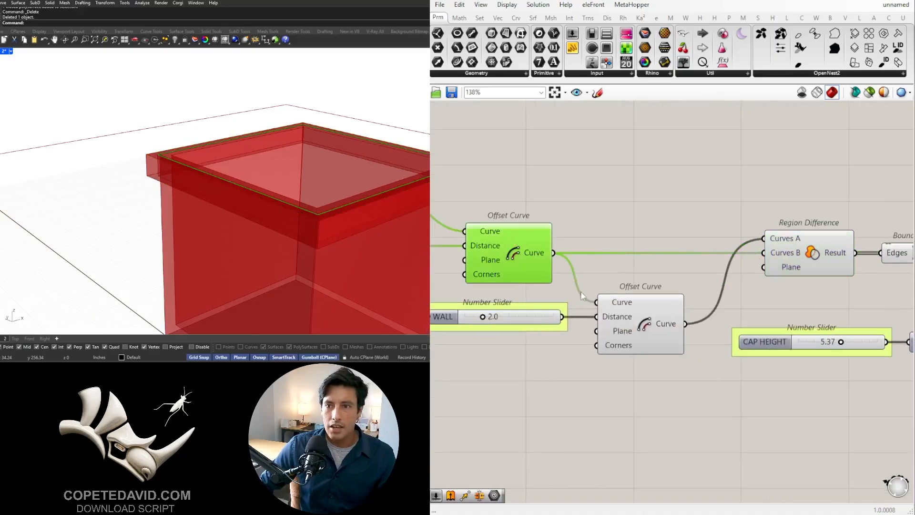
{"action": "left_click", "coordinate": [640, 308]}
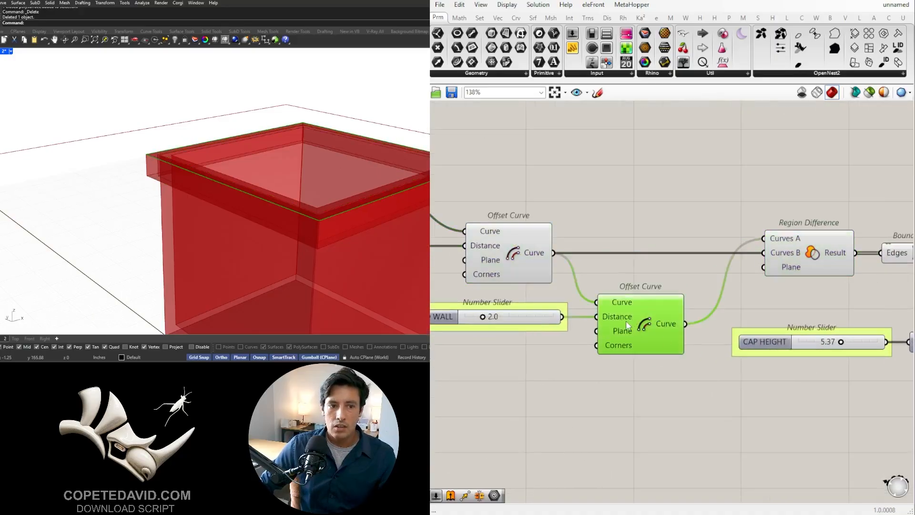
{"action": "scroll", "coordinate": [627, 326], "scroll_direction": "down", "scroll_amount": 2}
{"action": "double_click", "coordinate": [680, 221]}
{"action": "type", "text": "bound"}
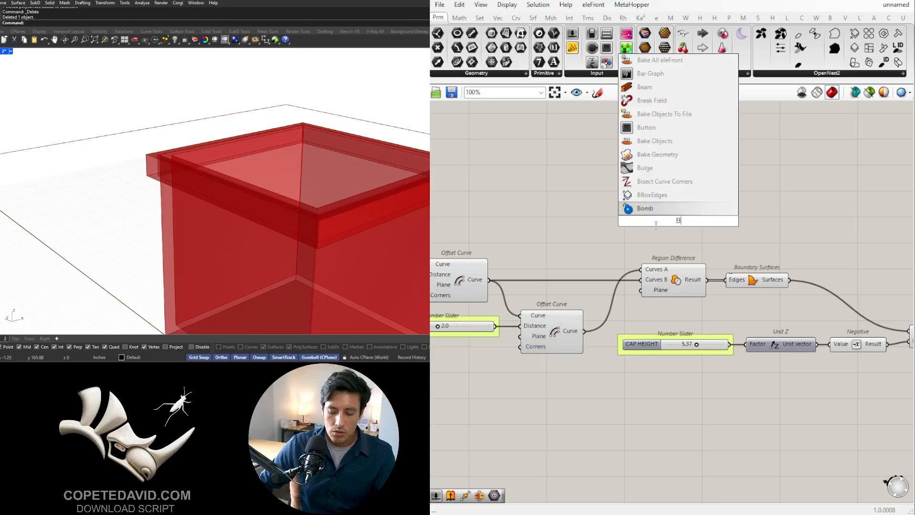
{"action": "left_click", "coordinate": [641, 210]}
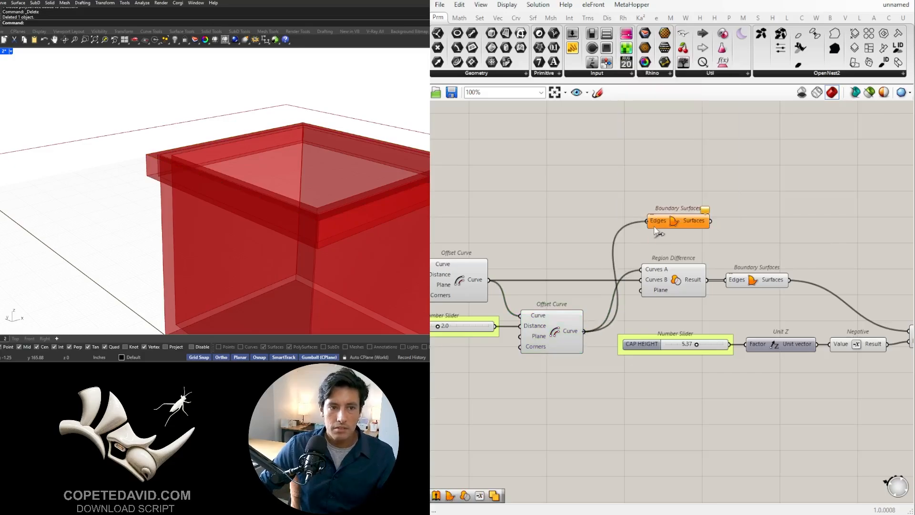
{"action": "left_click_drag", "start_coordinate": [657, 227], "coordinate": [640, 252]}
- Duplicate the lid's CAP HEIGHT slider, Unit Z, Negative and Extrude components and place the copies above the originals
{"action": "right_click_drag", "start_coordinate": [704, 220], "coordinate": [594, 231]}
{"action": "left_click", "coordinate": [765, 307]}
{"action": "left_click", "coordinate": [824, 347]}
{"action": "scroll", "coordinate": [820, 348], "scroll_direction": "down", "scroll_amount": 2}
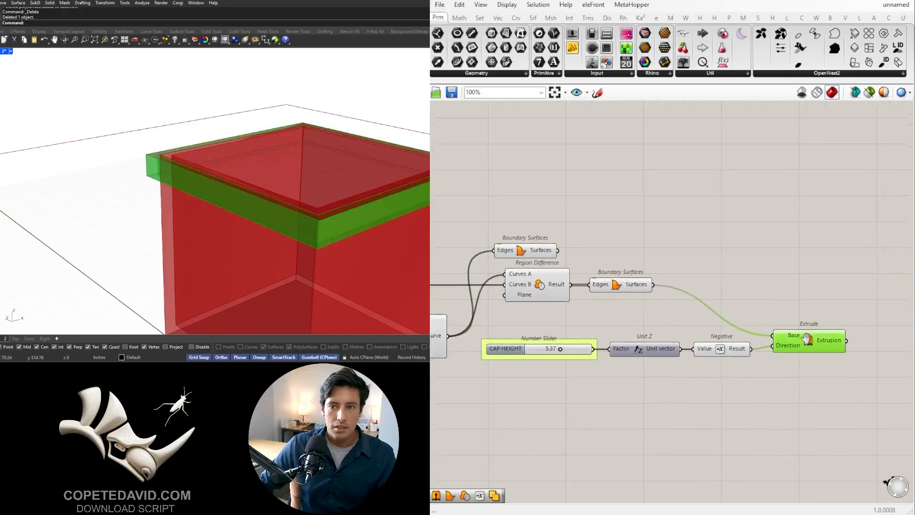
{"action": "left_click_drag", "start_coordinate": [812, 352], "coordinate": [561, 316]}
{"action": "left_click_drag", "start_coordinate": [718, 330], "coordinate": [727, 380]}
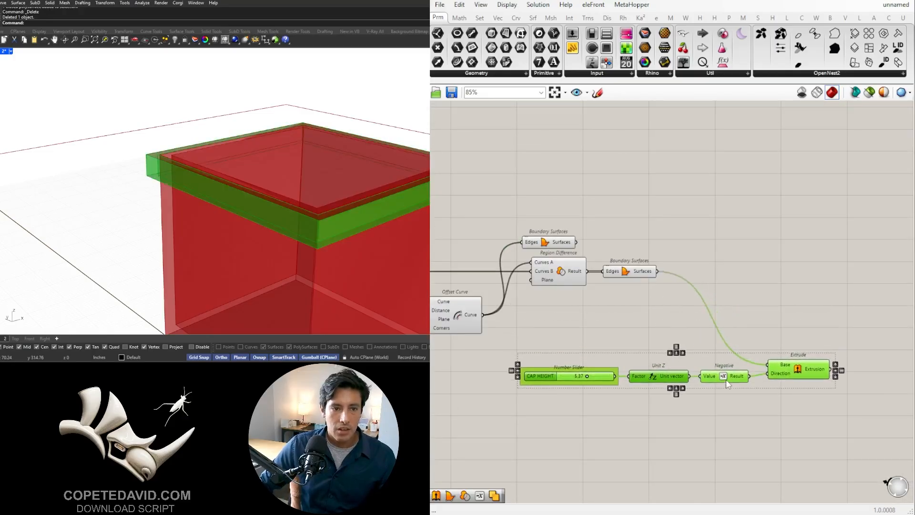
{"action": "left_click_drag", "start_coordinate": [802, 370], "coordinate": [768, 341], "text": "alt"}
- Delete the Negative component from the duplicated chain and set its copied slider to 2
{"action": "left_click", "coordinate": [721, 342]}
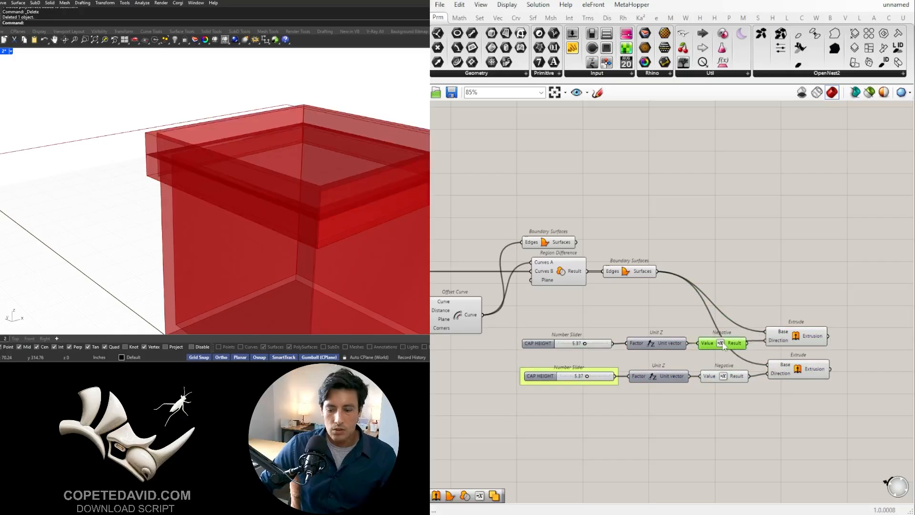
{"action": "key", "text": "Delete"}
{"action": "scroll", "coordinate": [600, 348], "scroll_direction": "up", "scroll_amount": 3}
{"action": "left_click", "coordinate": [585, 347]}
{"action": "double_click", "coordinate": [585, 347]}
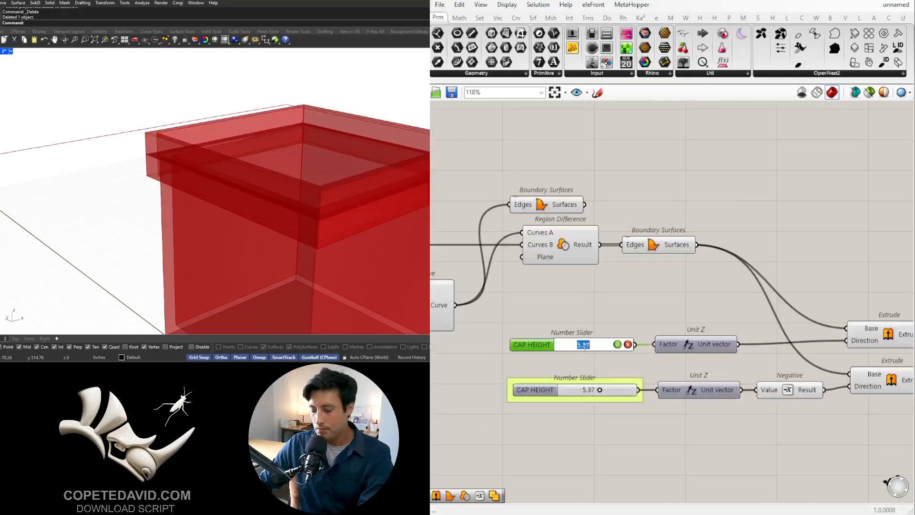
{"action": "type", "text": "2"}
{"action": "key", "text": "Return"}
{"action": "scroll", "coordinate": [597, 274], "scroll_direction": "down", "scroll_amount": 2}
- Move the new Boundary Surfaces below the first one and connect its Surfaces output to the copied Extrude's Base input
{"action": "left_click_drag", "start_coordinate": [500, 240], "coordinate": [574, 305]}
{"action": "left_click", "coordinate": [594, 290]}
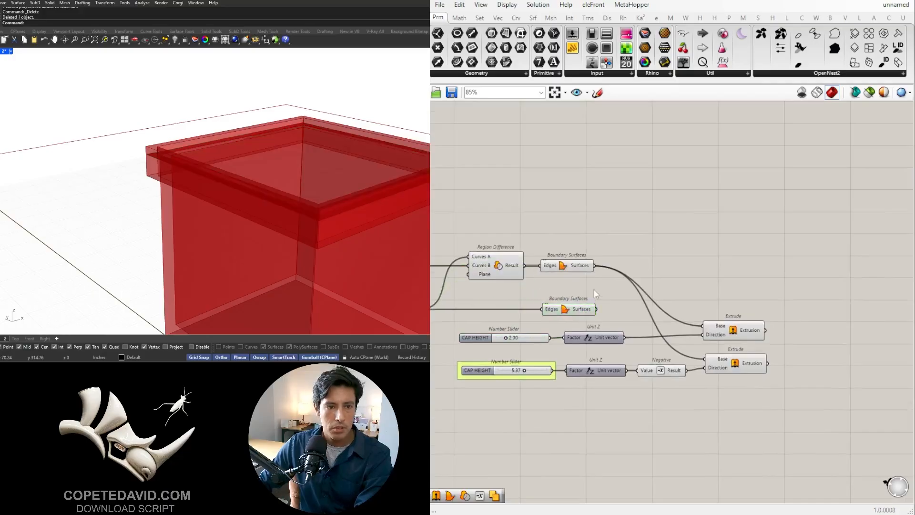
{"action": "scroll", "coordinate": [599, 317], "scroll_direction": "up", "scroll_amount": 2}
{"action": "left_click", "coordinate": [749, 334]}
{"action": "right_click_drag", "start_coordinate": [776, 303], "coordinate": [695, 273]}
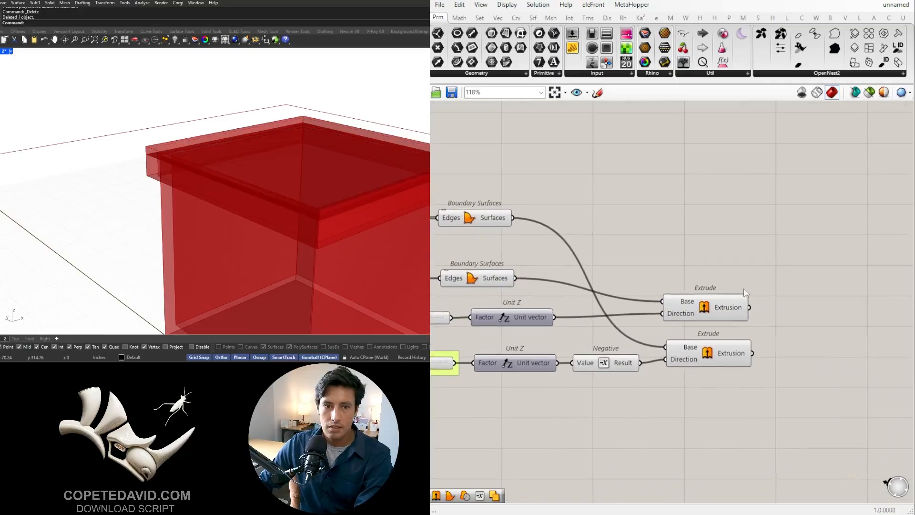
- Examine the lid's top plate and how it meets the downward lid wall at the corner in the viewport
{"action": "scroll", "coordinate": [738, 235], "scroll_direction": "down", "scroll_amount": 1}
{"action": "right_click_drag", "start_coordinate": [738, 235], "coordinate": [813, 234]}
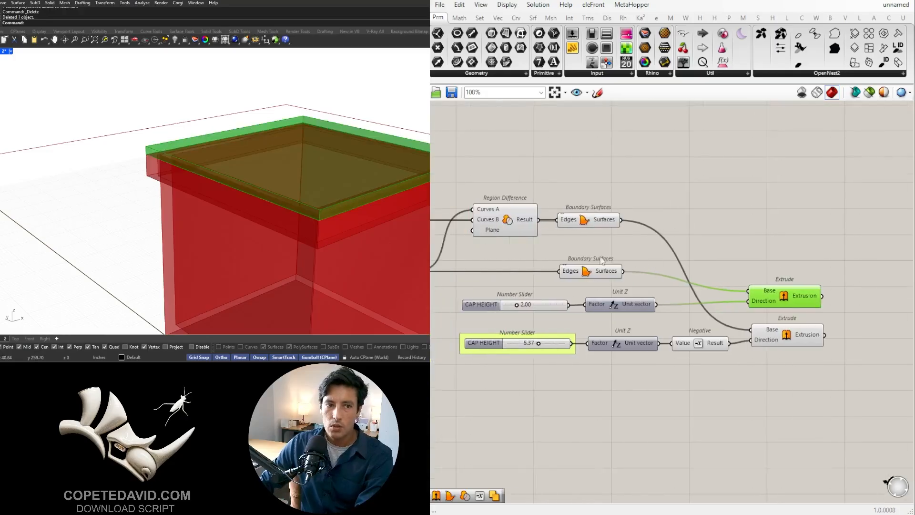
{"action": "left_click", "coordinate": [590, 268]}
{"action": "scroll", "coordinate": [148, 159], "scroll_direction": "up", "scroll_amount": 5}
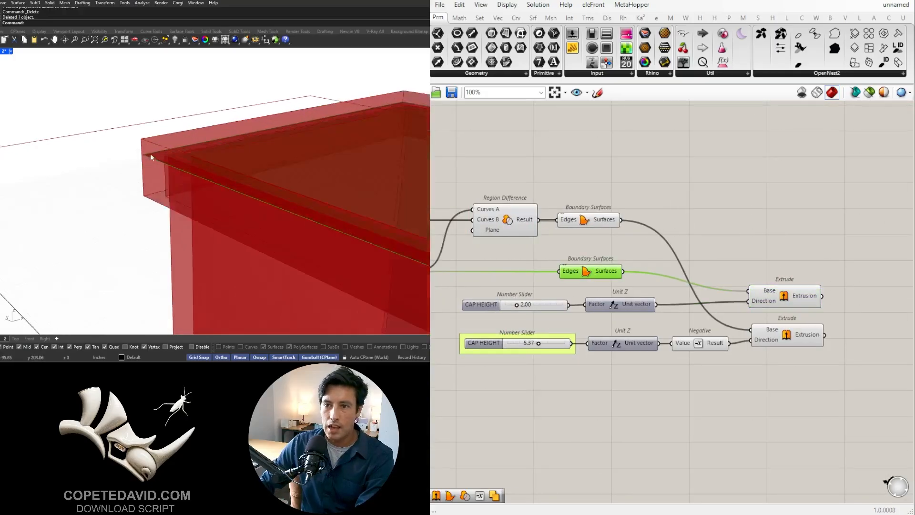
{"action": "scroll", "coordinate": [139, 156], "scroll_direction": "down", "scroll_amount": 5}
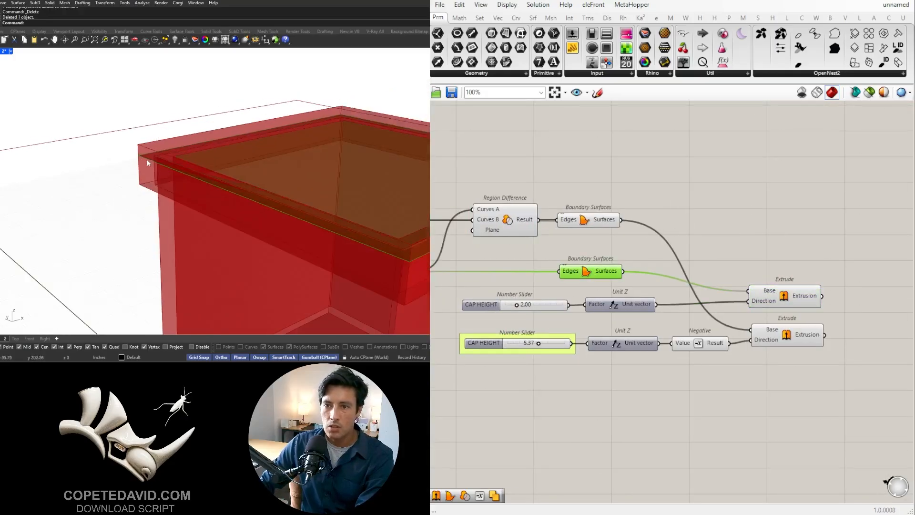
{"action": "scroll", "coordinate": [148, 159], "scroll_direction": "up", "scroll_amount": 3}
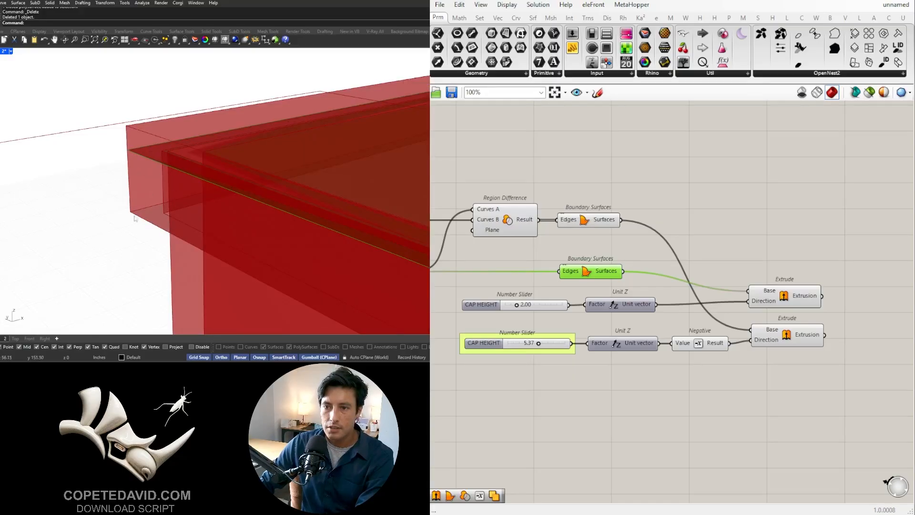
{"action": "left_click", "coordinate": [678, 179]}
{"action": "left_click", "coordinate": [771, 300]}
{"action": "left_click", "coordinate": [774, 215]}
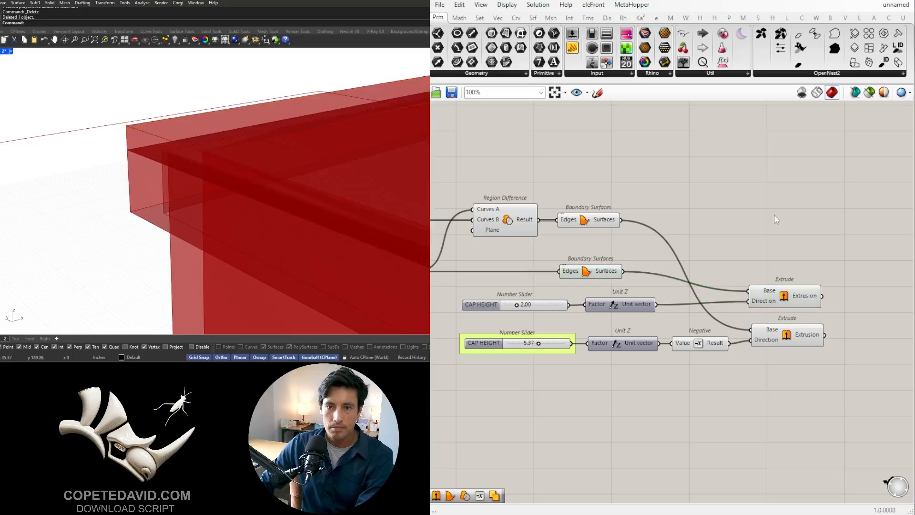
- Add a Solid Union component, feed it both lid Extrusions and flatten its Breps input
{"action": "scroll", "coordinate": [774, 214], "scroll_direction": "down", "scroll_amount": 2}
{"action": "right_click_drag", "start_coordinate": [775, 214], "coordinate": [679, 214]}
{"action": "left_click", "coordinate": [672, 273]}
{"action": "left_click", "coordinate": [703, 306], "text": "shift"}
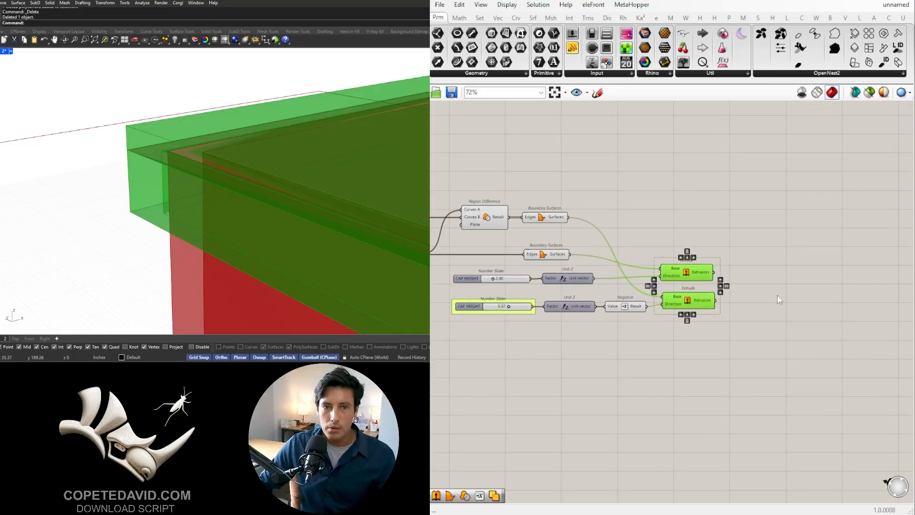
{"action": "double_click", "coordinate": [778, 295]}
{"action": "type", "text": "UNIO"}
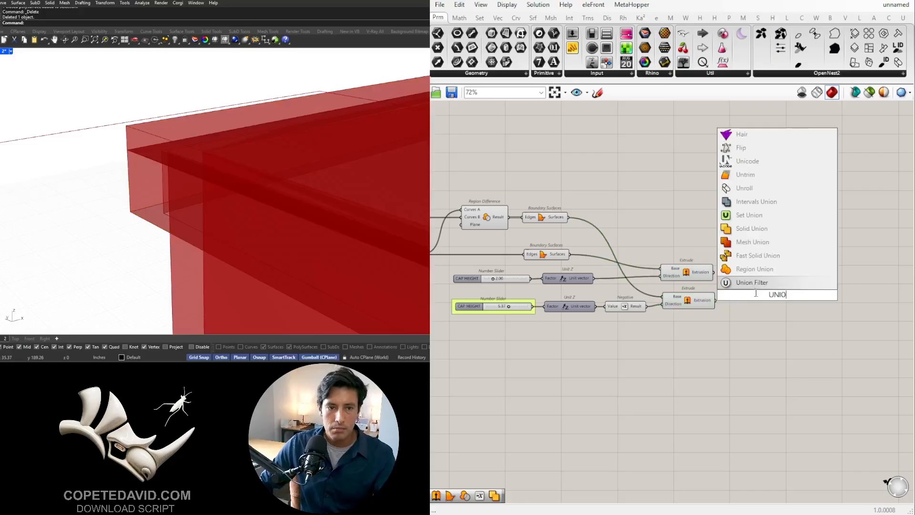
{"action": "left_click", "coordinate": [752, 228]}
{"action": "scroll", "coordinate": [714, 270], "scroll_direction": "up", "scroll_amount": 2}
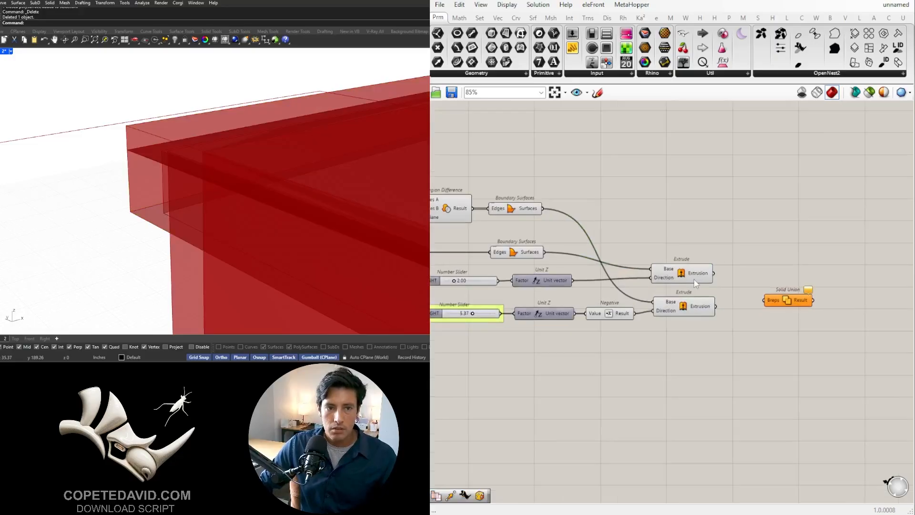
{"action": "left_click_drag", "start_coordinate": [714, 273], "coordinate": [788, 295]}
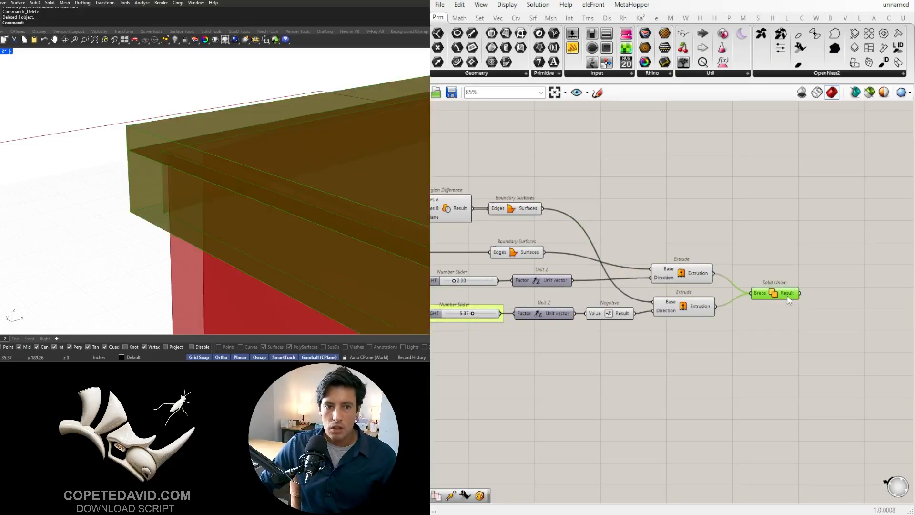
{"action": "right_click", "coordinate": [761, 298]}
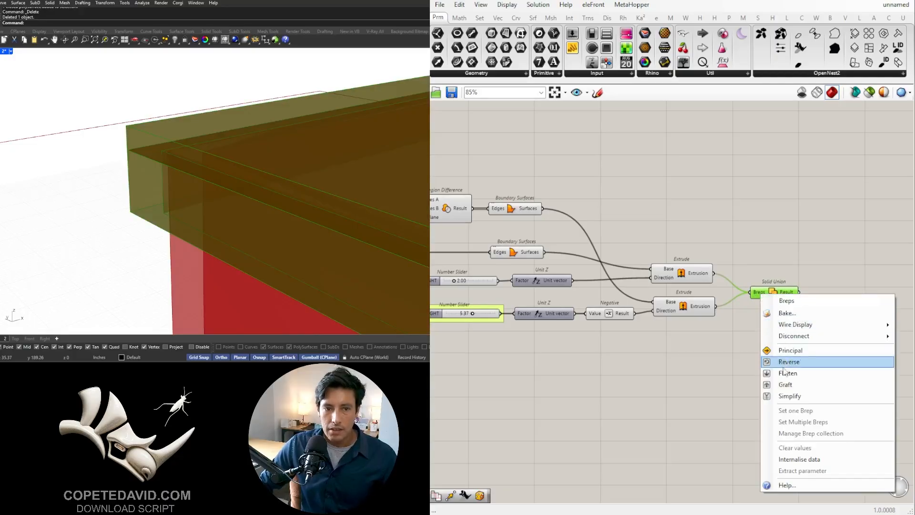
{"action": "left_click", "coordinate": [782, 371]}
- Turn off the preview of the lid's second Offset Curve, Region Difference, Boundary Surfaces and Extrude components
{"action": "scroll", "coordinate": [744, 314], "scroll_direction": "down", "scroll_amount": 2}
{"action": "left_click_drag", "start_coordinate": [753, 317], "coordinate": [471, 173]}
{"action": "middle_click", "coordinate": [471, 174]}
{"action": "left_click", "coordinate": [507, 139]}
{"action": "left_click", "coordinate": [780, 171]}
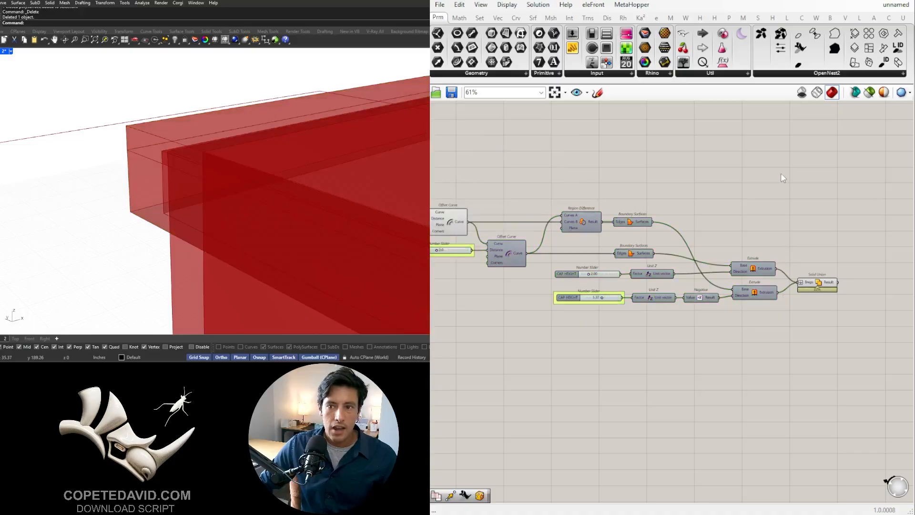
- Check the unioned lid on the box in the viewport from the side and from below
{"action": "scroll", "coordinate": [781, 260], "scroll_direction": "down", "scroll_amount": 1}
{"action": "left_click", "coordinate": [820, 280]}
{"action": "right_click_drag", "start_coordinate": [237, 197], "coordinate": [285, 184]}
{"action": "scroll", "coordinate": [284, 184], "scroll_direction": "down", "scroll_amount": 4}
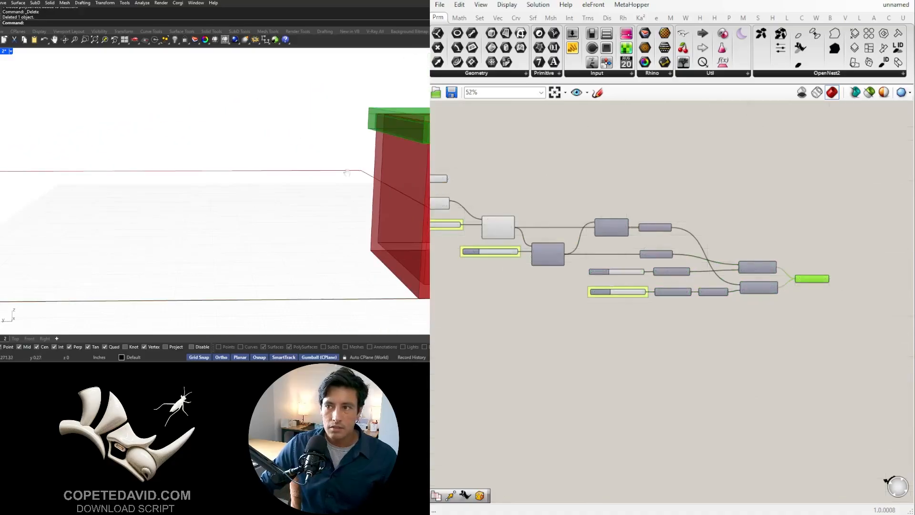
{"action": "right_click_drag", "start_coordinate": [372, 158], "coordinate": [225, 185], "text": "shift"}
{"action": "right_click_drag", "start_coordinate": [194, 124], "coordinate": [61, 174]}
{"action": "scroll", "coordinate": [308, 167], "scroll_direction": "up", "scroll_amount": 4}
{"action": "left_click", "coordinate": [771, 253]}
{"action": "scroll", "coordinate": [777, 255], "scroll_direction": "up", "scroll_amount": 3}
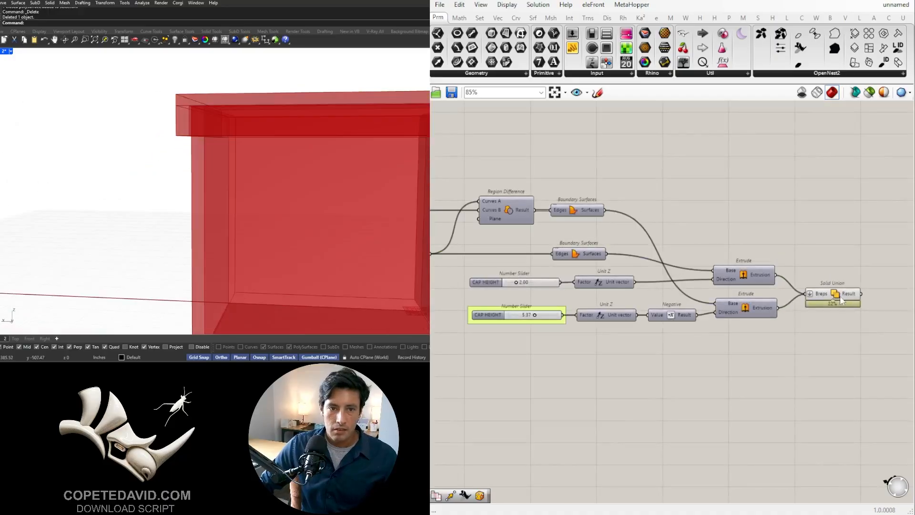
{"action": "left_click_drag", "start_coordinate": [840, 291], "coordinate": [840, 306]}
{"action": "left_click", "coordinate": [810, 295]}
- Set the top plate's CAP HEIGHT slider to 2.17 and put it in a group
{"action": "scroll", "coordinate": [506, 322], "scroll_direction": "up", "scroll_amount": 4}
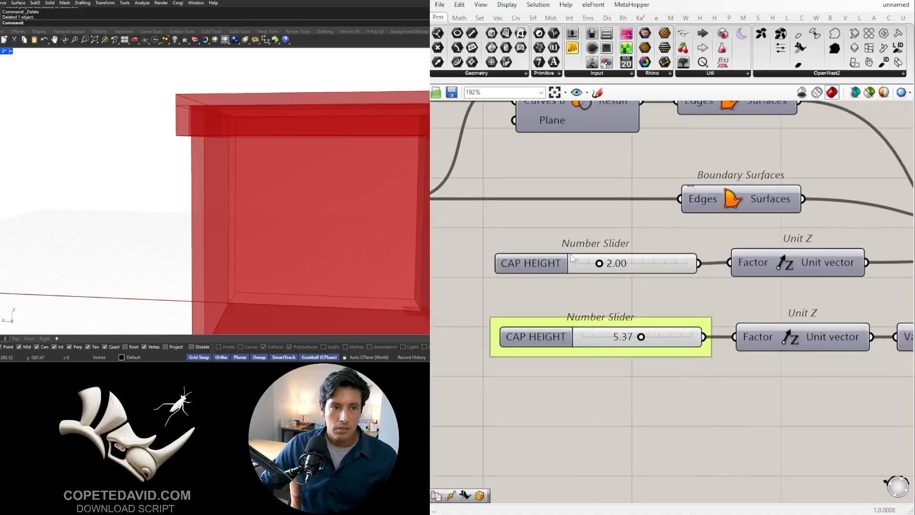
{"action": "left_click", "coordinate": [605, 267]}
{"action": "scroll", "coordinate": [577, 287], "scroll_direction": "up", "scroll_amount": 3}
{"action": "mouse_move", "coordinate": [553, 282]}
{"action": "left_mouse_down"}
{"action": "mouse_move", "coordinate": [593, 282]}
{"action": "mouse_move", "coordinate": [556, 281]}
{"action": "left_mouse_up"}
{"action": "scroll", "coordinate": [556, 282], "scroll_direction": "down", "scroll_amount": 2}
{"action": "right_click", "coordinate": [587, 289]}
{"action": "left_click", "coordinate": [539, 326]}
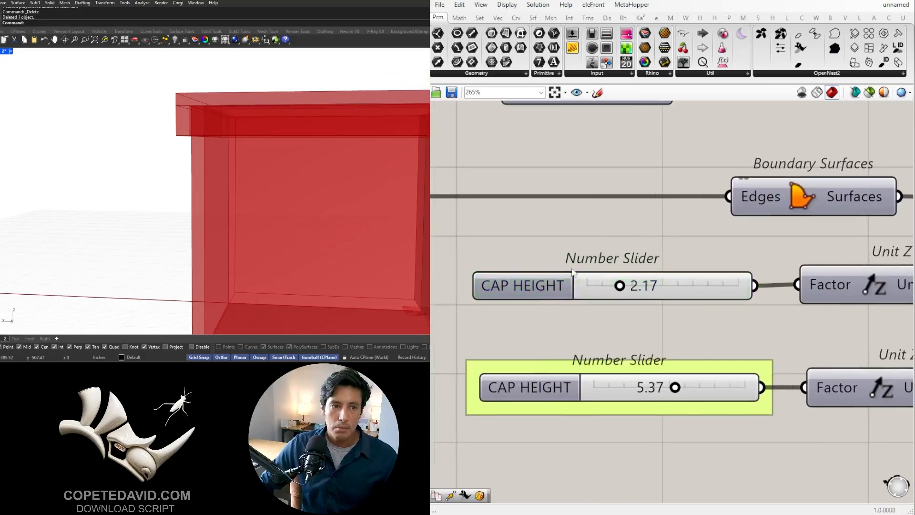
{"action": "left_click", "coordinate": [537, 289]}
{"action": "key", "text": "ctrl+g"}
- Rename the slider that drives the downward lid wall to CAP LIP HEIGHT
{"action": "left_click", "coordinate": [536, 355]}
{"action": "right_click", "coordinate": [547, 390]}
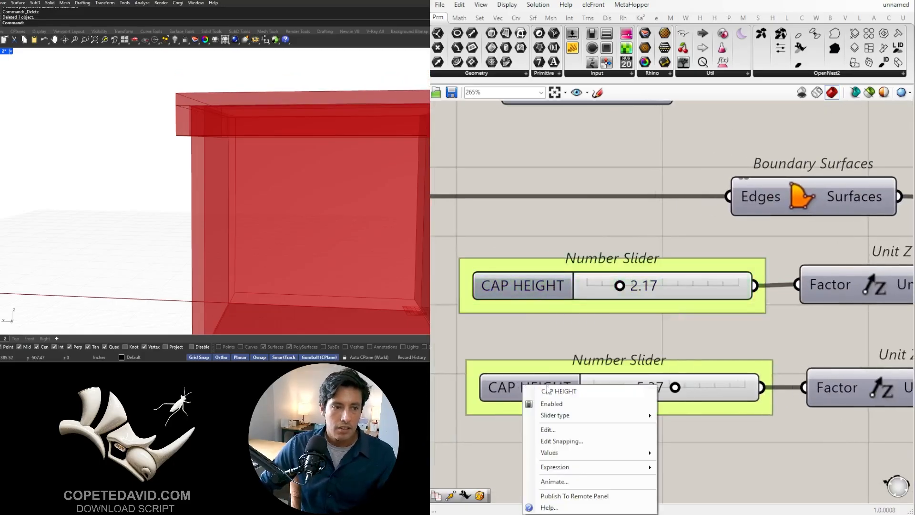
{"action": "type", "text": "L"}
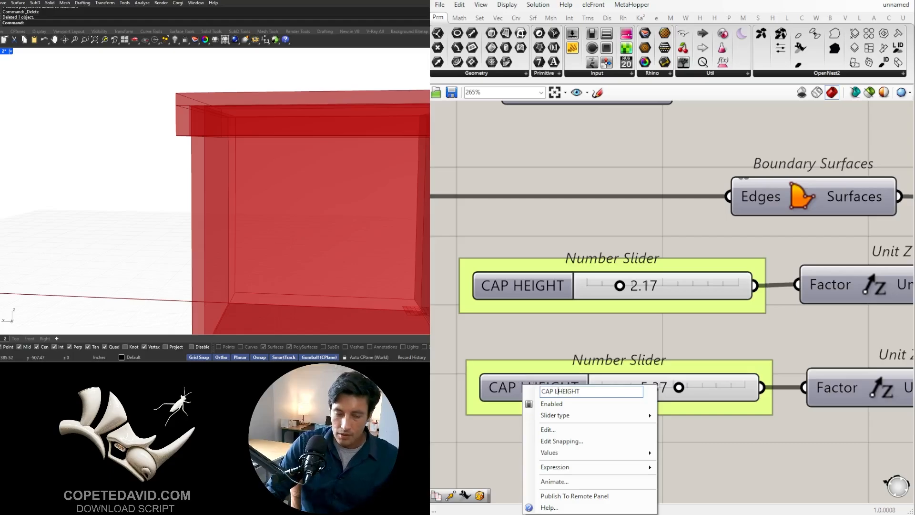
{"action": "type", "text": "IP"}
{"action": "left_click", "coordinate": [566, 263]}
- Examine the lid's lip, inner corner and clearance against the box wall from several angles
{"action": "scroll", "coordinate": [621, 425], "scroll_direction": "down", "scroll_amount": 3}
{"action": "left_click_drag", "start_coordinate": [603, 461], "coordinate": [531, 283]}
{"action": "left_click", "coordinate": [522, 370]}
{"action": "left_click", "coordinate": [614, 458]}
{"action": "scroll", "coordinate": [614, 457], "scroll_direction": "down", "scroll_amount": 4}
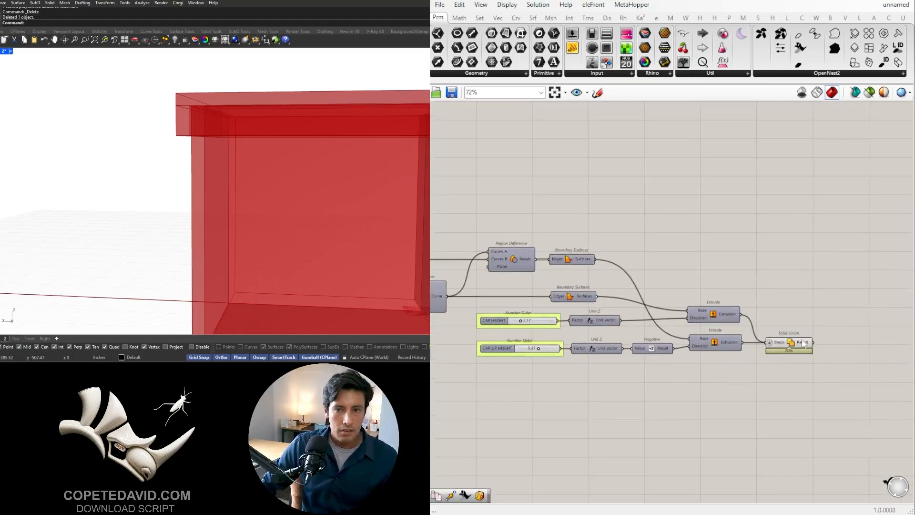
{"action": "scroll", "coordinate": [245, 165], "scroll_direction": "down", "scroll_amount": 5}
{"action": "right_click_drag", "start_coordinate": [264, 171], "coordinate": [241, 196]}
{"action": "scroll", "coordinate": [188, 176], "scroll_direction": "up", "scroll_amount": 6}
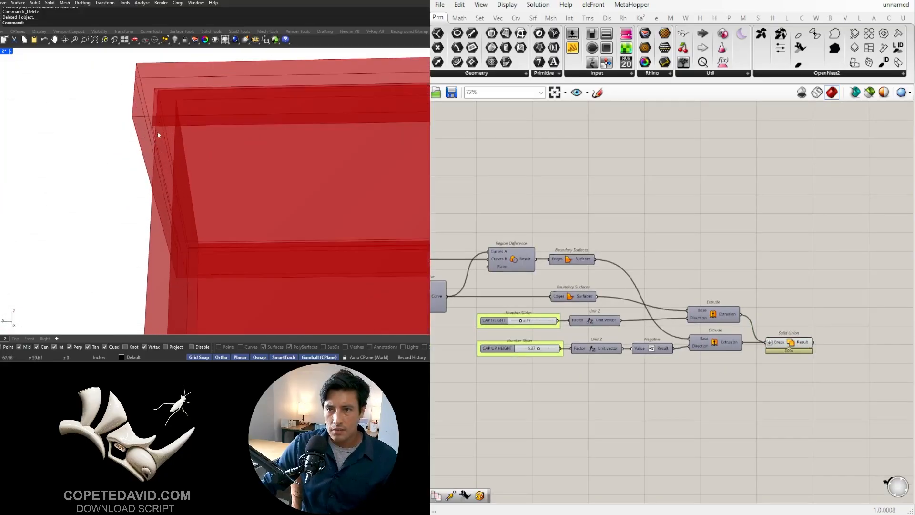
{"action": "scroll", "coordinate": [159, 135], "scroll_direction": "up", "scroll_amount": 2}
{"action": "scroll", "coordinate": [610, 305], "scroll_direction": "down", "scroll_amount": 4}
{"action": "scroll", "coordinate": [684, 292], "scroll_direction": "up", "scroll_amount": 4}
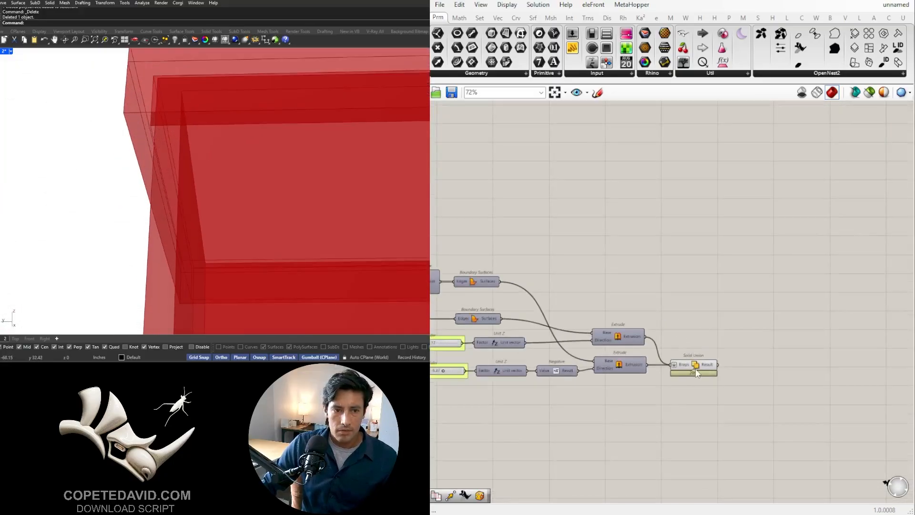
{"action": "left_click_drag", "start_coordinate": [697, 363], "coordinate": [701, 363]}
{"action": "left_click", "coordinate": [685, 329]}
{"action": "scroll", "coordinate": [681, 329], "scroll_direction": "down", "scroll_amount": 1}
{"action": "scroll", "coordinate": [734, 321], "scroll_direction": "up", "scroll_amount": 1}
{"action": "scroll", "coordinate": [274, 191], "scroll_direction": "down", "scroll_amount": 5}
{"action": "right_click_drag", "start_coordinate": [274, 193], "coordinate": [233, 231]}
{"action": "scroll", "coordinate": [598, 359], "scroll_direction": "down", "scroll_amount": 4}
- Add a Geometry parameter fed by the Result of the box's Solid Union
{"action": "right_click_drag", "start_coordinate": [591, 355], "coordinate": [827, 350]}
{"action": "scroll", "coordinate": [533, 286], "scroll_direction": "up", "scroll_amount": 5}
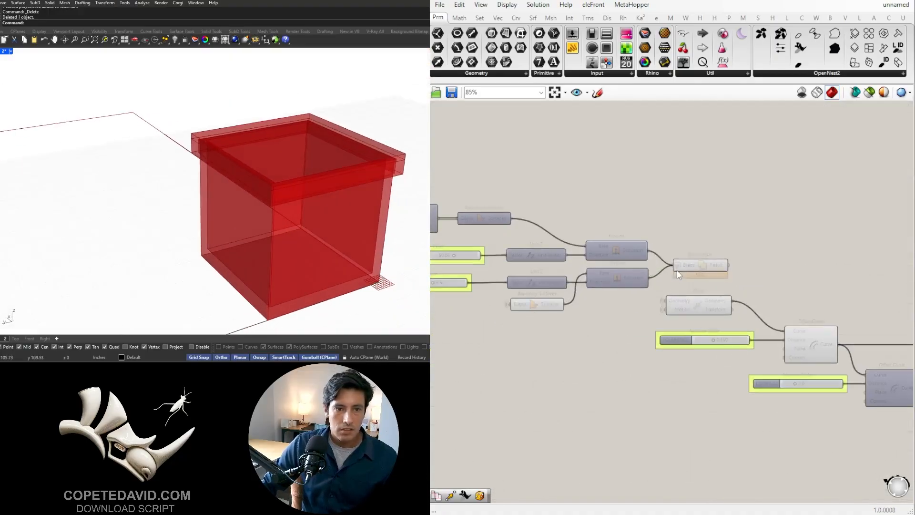
{"action": "right_click_drag", "start_coordinate": [737, 273], "coordinate": [555, 260]}
{"action": "left_click", "coordinate": [529, 251]}
{"action": "left_click", "coordinate": [607, 247]}
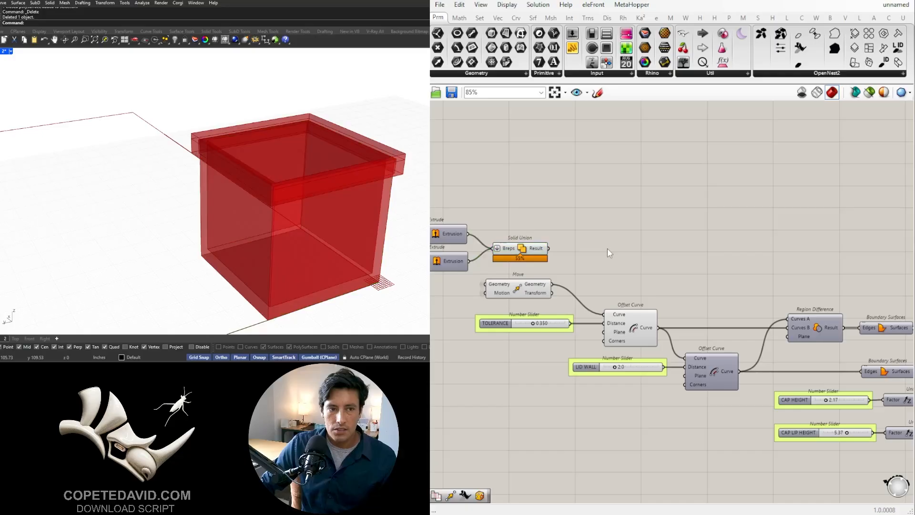
{"action": "double_click", "coordinate": [608, 248]}
{"action": "type", "text": "GEO"}
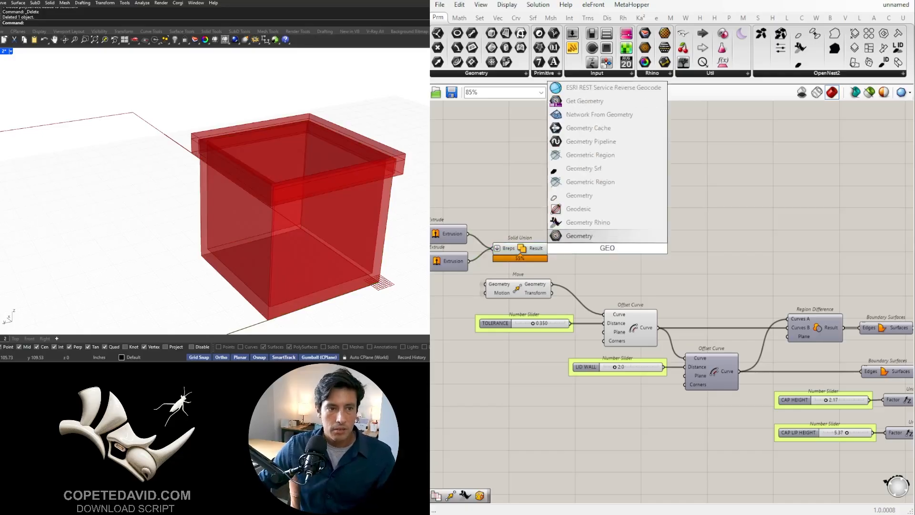
{"action": "key", "text": "Return"}
{"action": "left_click_drag", "start_coordinate": [588, 254], "coordinate": [595, 248]}
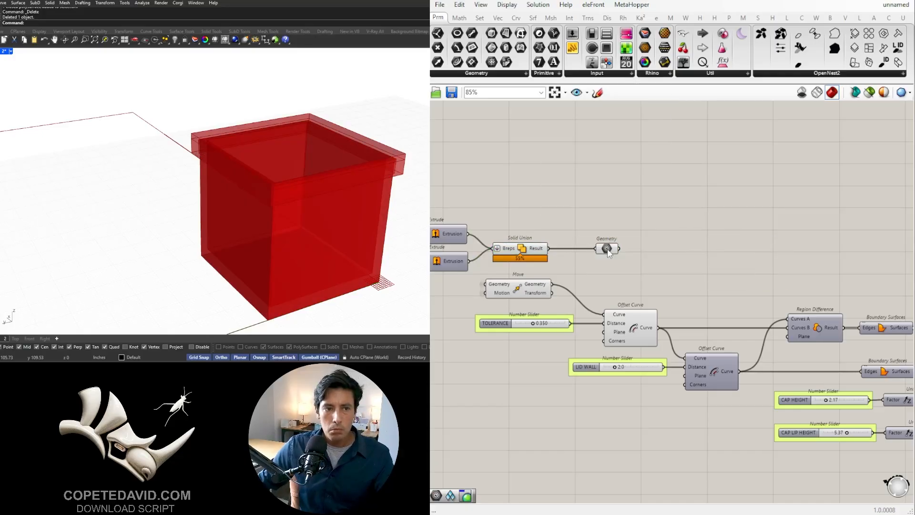
- Put the box's Geometry parameter in its own group and open the group's name for editing
{"action": "left_click", "coordinate": [598, 248]}
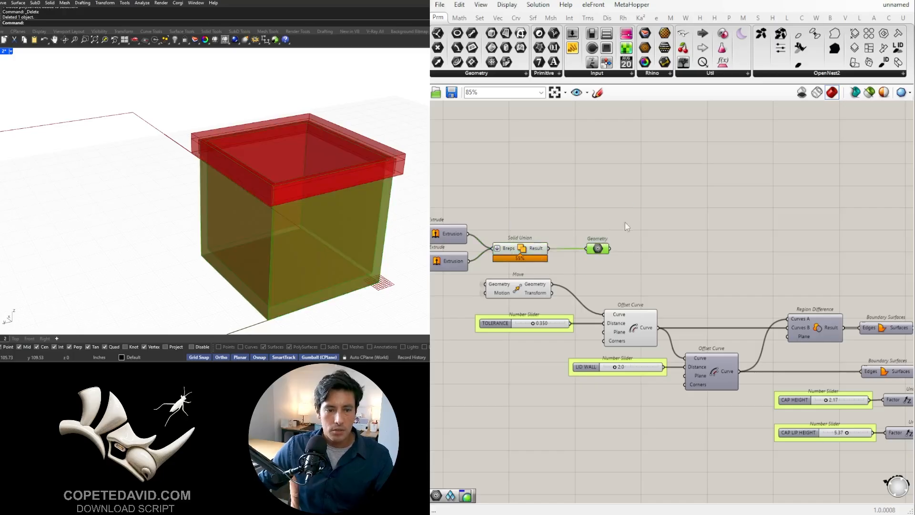
{"action": "scroll", "coordinate": [590, 247], "scroll_direction": "up", "scroll_amount": 4}
{"action": "right_click", "coordinate": [590, 246]}
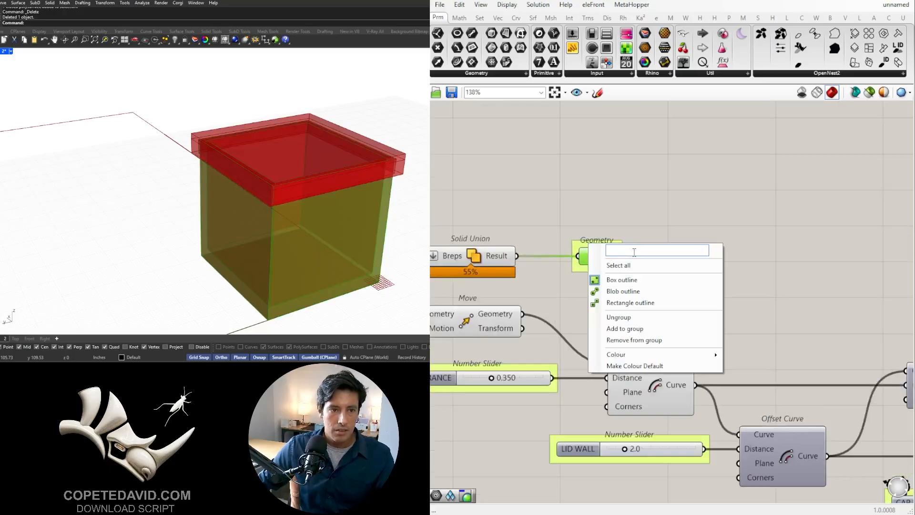
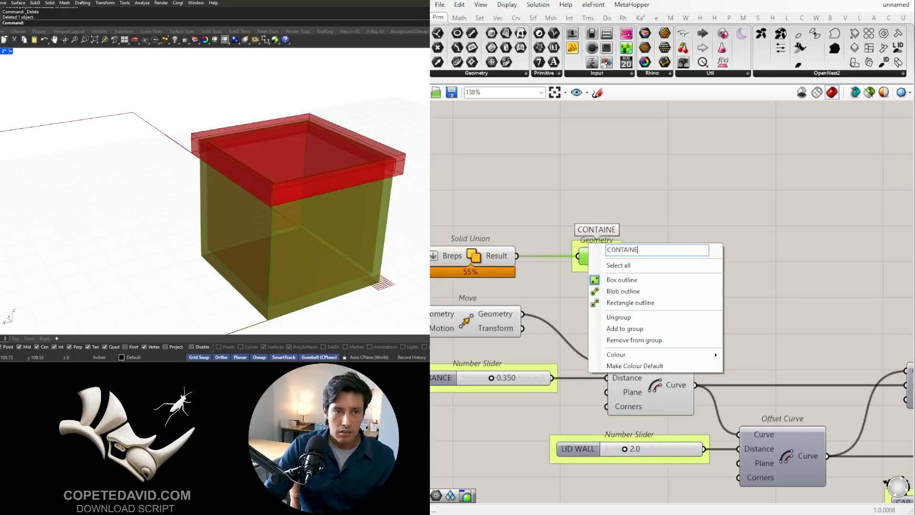
- Name the box geometry's group CONTAINER and move it farther from the Solid Union
{"action": "key", "text": "Return"}
{"action": "scroll", "coordinate": [633, 252], "scroll_direction": "down", "scroll_amount": 4}
{"action": "right_click_drag", "start_coordinate": [633, 252], "coordinate": [721, 269]}
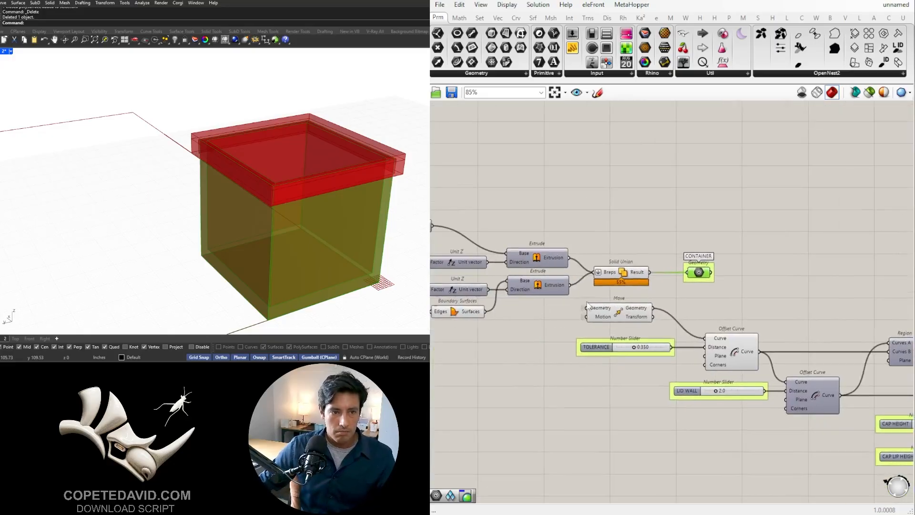
- Hide the viewport preview of the box's Solid Union and the Move component
{"action": "left_click_drag", "start_coordinate": [635, 415], "coordinate": [563, 229]}
{"action": "middle_click", "coordinate": [599, 219]}
{"action": "left_click", "coordinate": [632, 184]}
{"action": "left_click", "coordinate": [625, 195]}
- Hide the viewport preview of the components that build the lid, up to its two Extrude components
{"action": "scroll", "coordinate": [570, 273], "scroll_direction": "down", "scroll_amount": 2}
{"action": "left_click_drag", "start_coordinate": [539, 354], "coordinate": [478, 274]}
{"action": "right_click_drag", "start_coordinate": [794, 364], "coordinate": [576, 314]}
{"action": "scroll", "coordinate": [578, 319], "scroll_direction": "down", "scroll_amount": 3}
{"action": "left_click_drag", "start_coordinate": [701, 380], "coordinate": [443, 262], "text": "shift"}
{"action": "middle_click", "coordinate": [508, 278]}
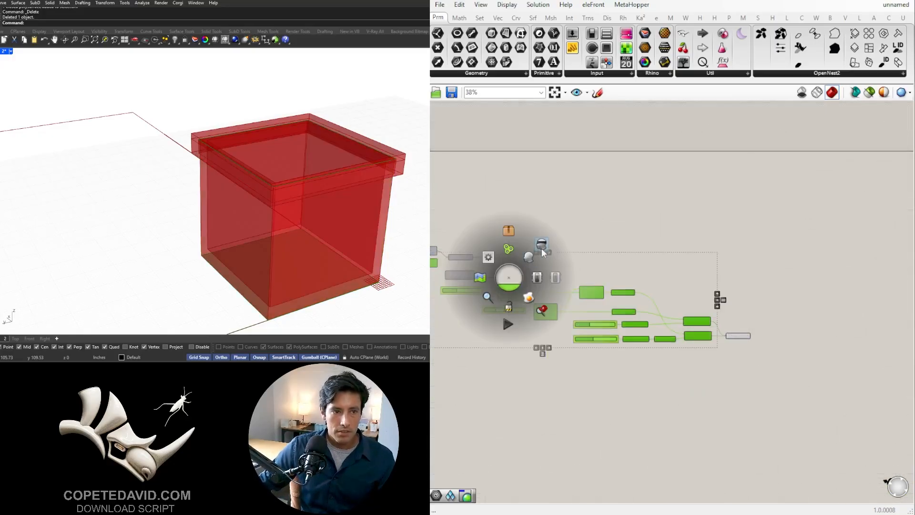
{"action": "left_click", "coordinate": [541, 248]}
{"action": "left_click", "coordinate": [697, 261]}
- Add a Geometry parameter fed by the Result of the lid's Solid Union, group it, and space it away from the union
{"action": "scroll", "coordinate": [768, 319], "scroll_direction": "up", "scroll_amount": 5}
{"action": "double_click", "coordinate": [769, 319]}
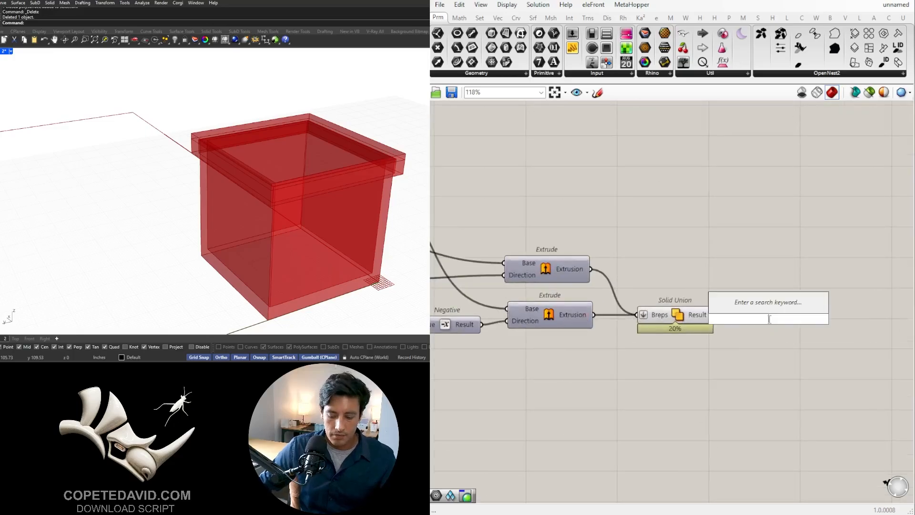
{"action": "type", "text": "GEO"}
{"action": "key", "text": "Return"}
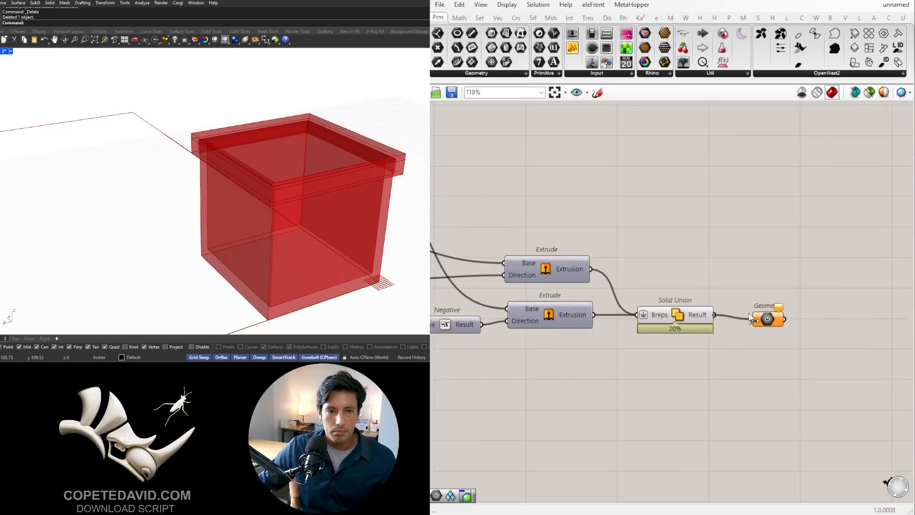
{"action": "left_click_drag", "start_coordinate": [751, 318], "coordinate": [755, 319]}
{"action": "right_click_drag", "start_coordinate": [768, 323], "coordinate": [714, 334]}
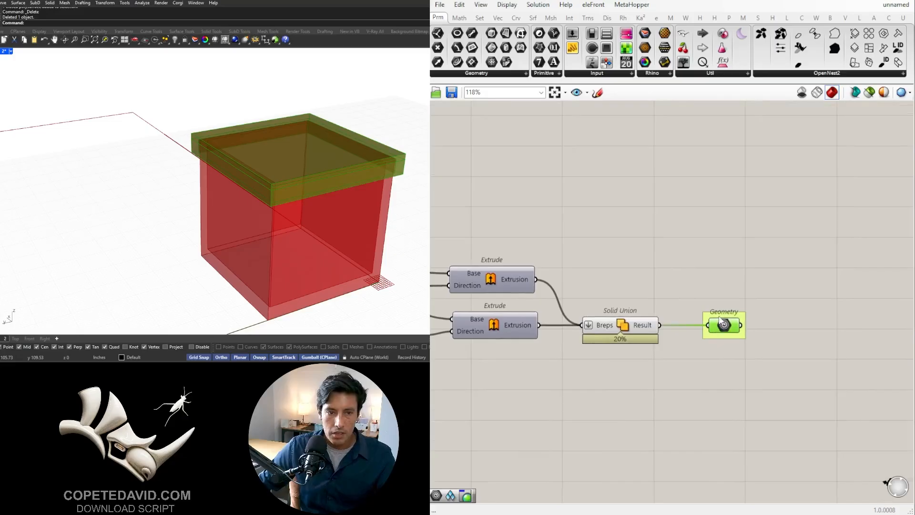
{"action": "scroll", "coordinate": [719, 320], "scroll_direction": "up", "scroll_amount": 2}
{"action": "scroll", "coordinate": [679, 319], "scroll_direction": "down", "scroll_amount": 2}
{"action": "left_click_drag", "start_coordinate": [711, 327], "coordinate": [779, 326]}
{"action": "left_click", "coordinate": [811, 267]}
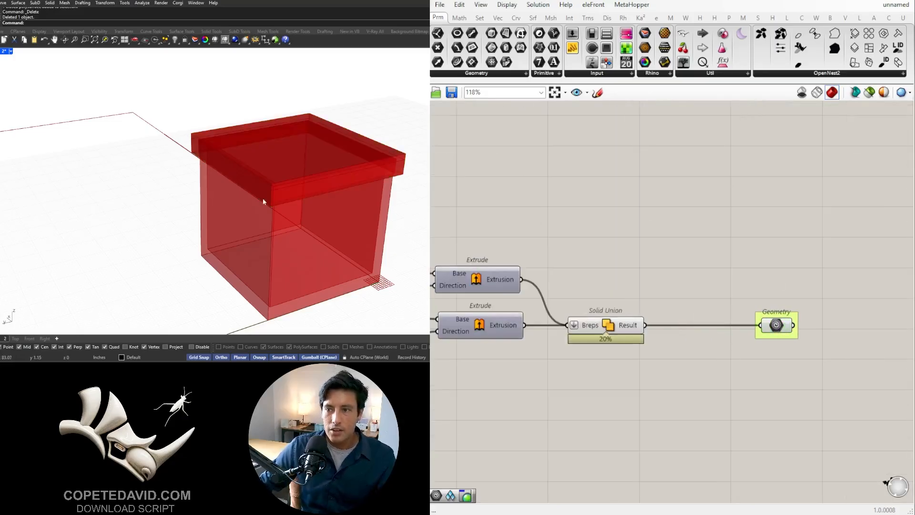
- Insert a Merge Faces component between the lid's Solid Union and its Geometry parameter, wiring the Breps output into Geometry
{"action": "scroll", "coordinate": [215, 181], "scroll_direction": "up", "scroll_amount": 5}
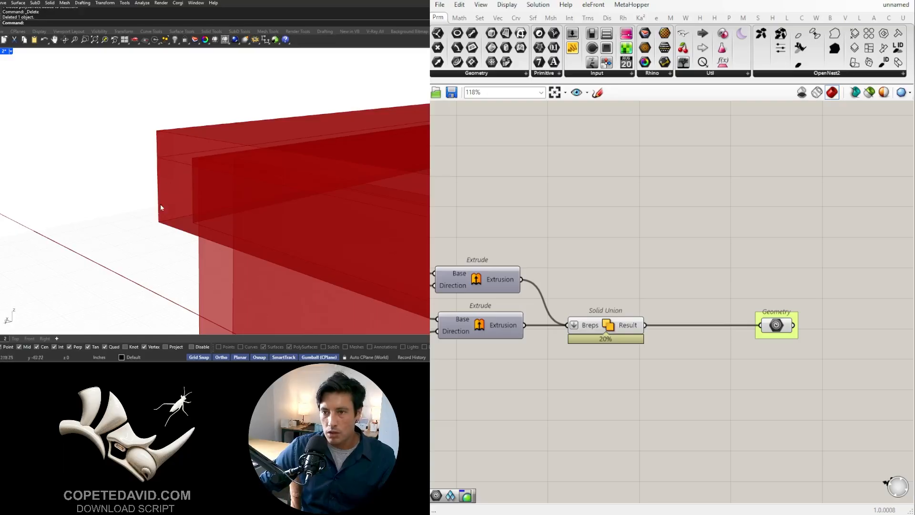
{"action": "double_click", "coordinate": [704, 352]}
{"action": "type", "text": "merge"}
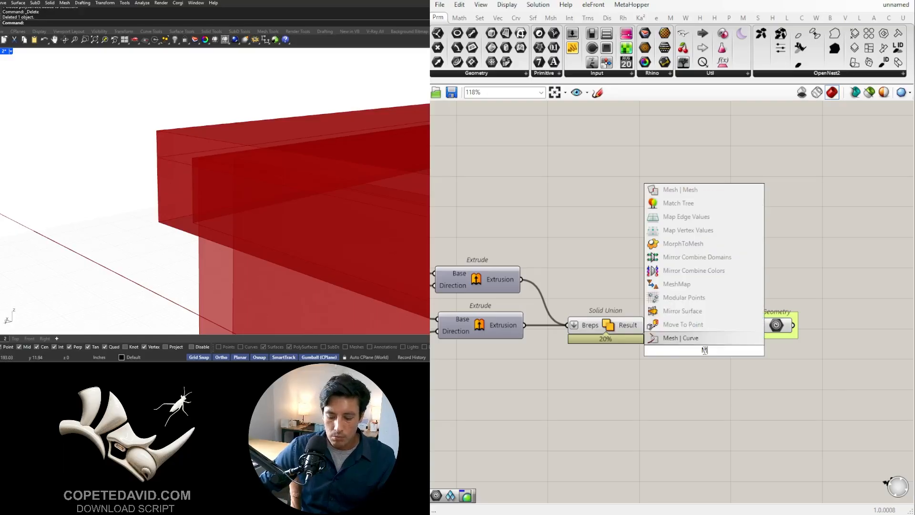
{"action": "left_click", "coordinate": [687, 285]}
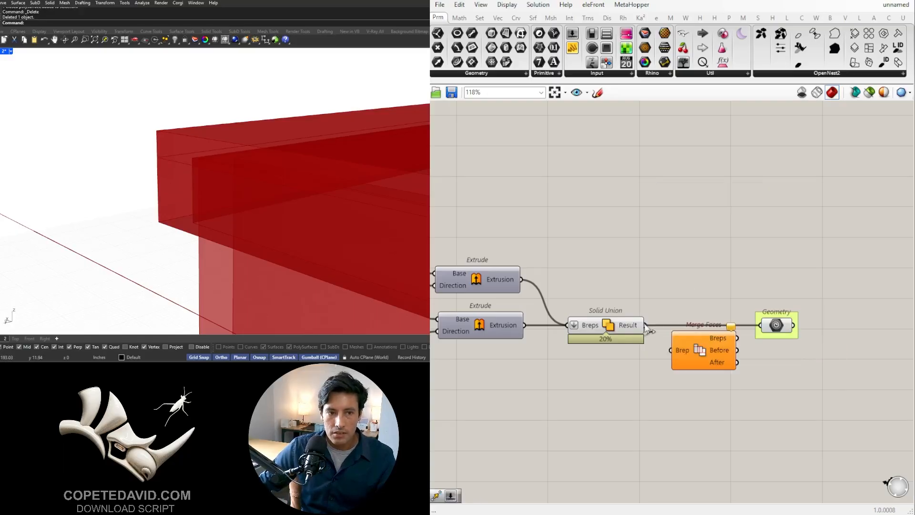
{"action": "left_click_drag", "start_coordinate": [694, 359], "coordinate": [693, 333]}
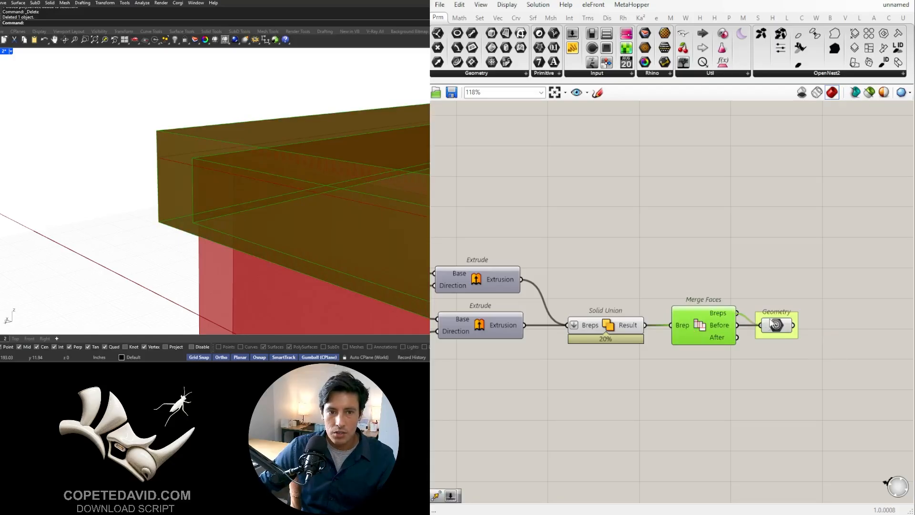
{"action": "left_click_drag", "start_coordinate": [770, 319], "coordinate": [771, 322]}
{"action": "left_click_drag", "start_coordinate": [780, 322], "coordinate": [793, 309]}
- Hide the viewport preview of the lid's Solid Union and Merge Faces, and inspect the lid's remaining Geometry output
{"action": "left_click", "coordinate": [719, 376]}
{"action": "left_click_drag", "start_coordinate": [694, 382], "coordinate": [600, 278]}
{"action": "middle_click", "coordinate": [651, 269]}
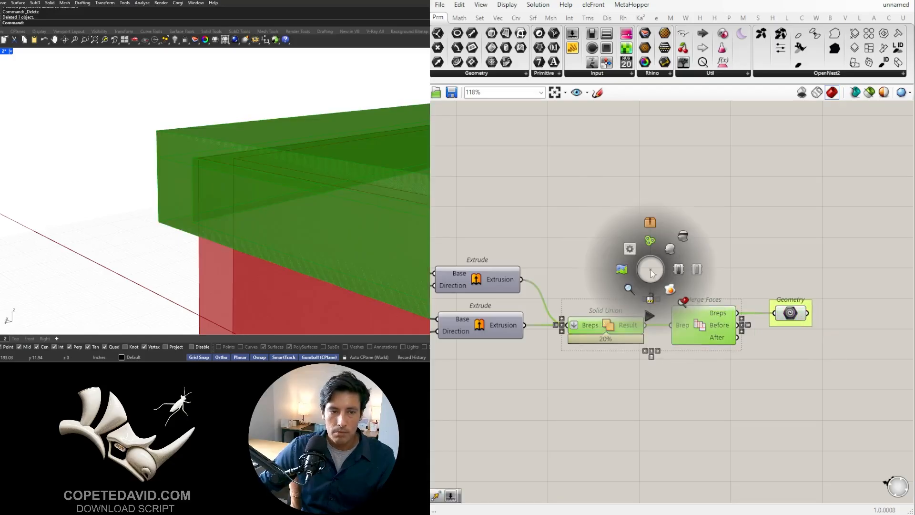
{"action": "left_click", "coordinate": [682, 238]}
{"action": "left_click", "coordinate": [791, 314]}
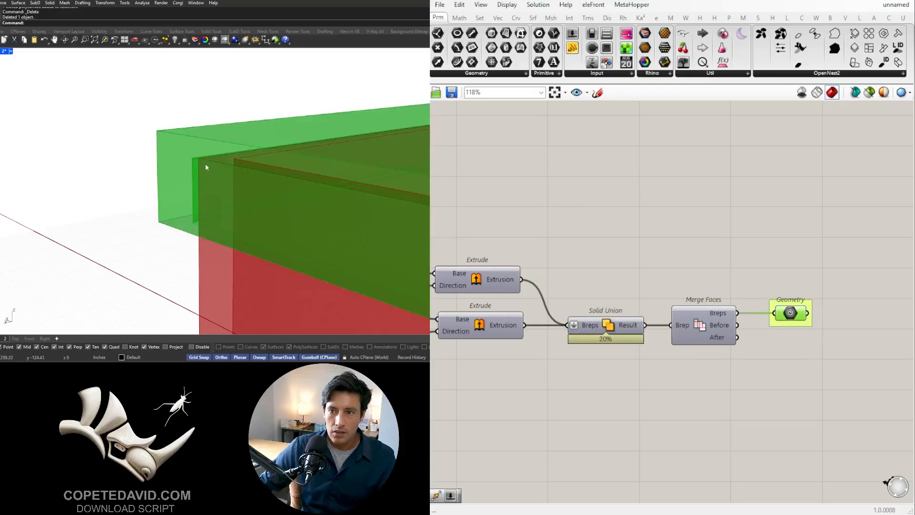
{"action": "scroll", "coordinate": [640, 204], "scroll_direction": "down", "scroll_amount": 4}
{"action": "left_click", "coordinate": [638, 222]}
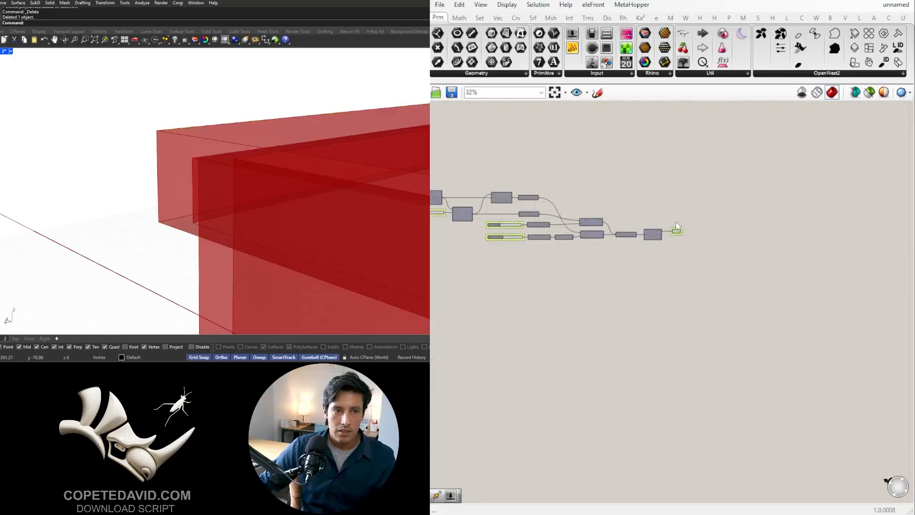
- Name the group around the lid's Geometry parameter LID
{"action": "scroll", "coordinate": [674, 241], "scroll_direction": "up", "scroll_amount": 2}
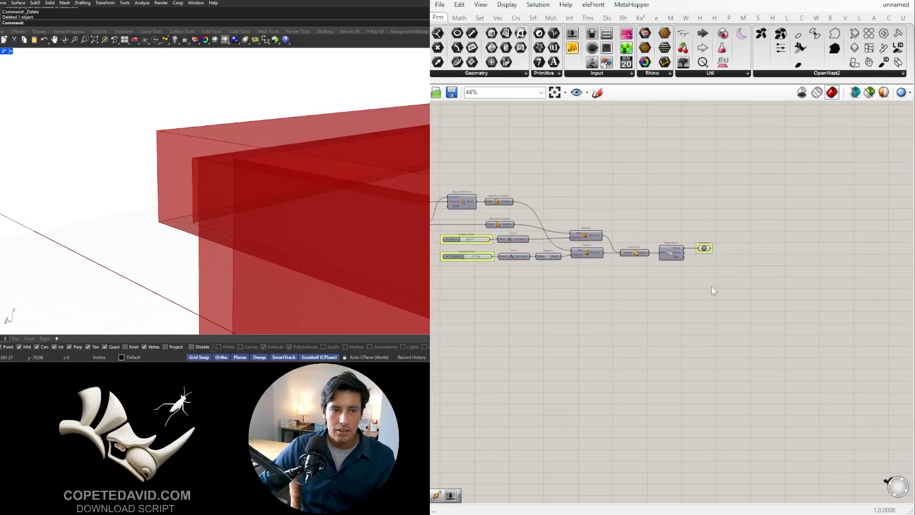
{"action": "scroll", "coordinate": [704, 324], "scroll_direction": "down", "scroll_amount": 2}
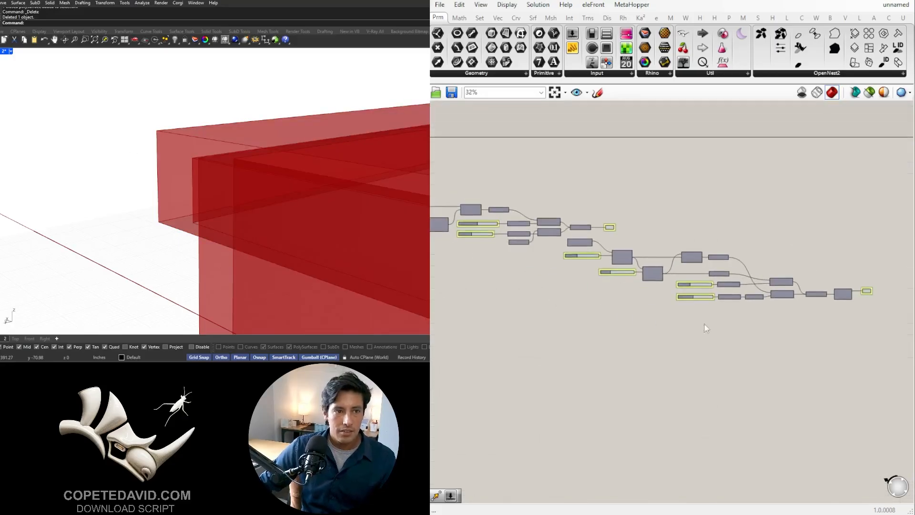
{"action": "left_click_drag", "start_coordinate": [605, 240], "coordinate": [601, 236]}
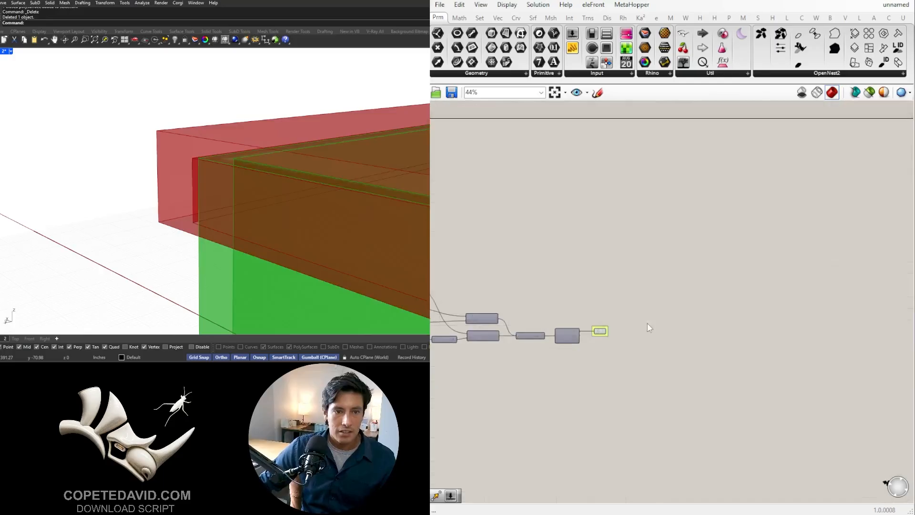
{"action": "scroll", "coordinate": [646, 327], "scroll_direction": "up", "scroll_amount": 3}
{"action": "right_click", "coordinate": [619, 325]}
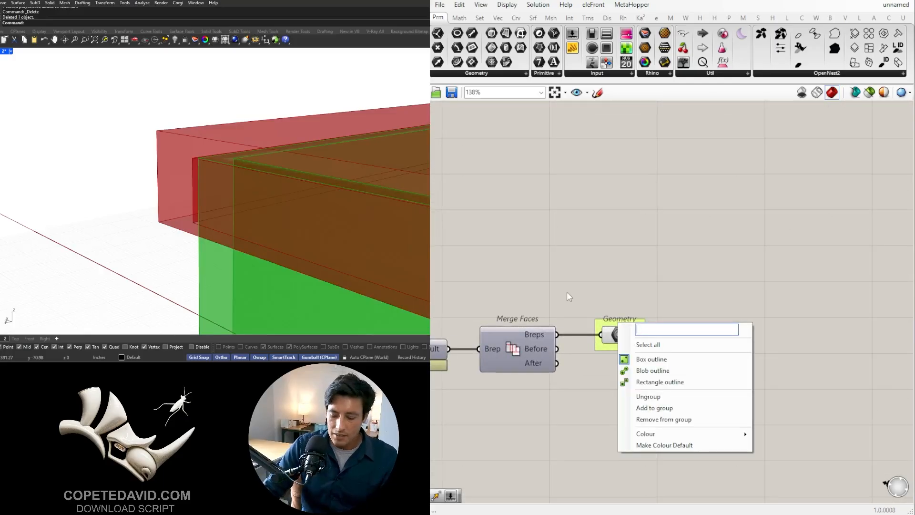
{"action": "left_click", "coordinate": [556, 218]}
{"action": "scroll", "coordinate": [643, 277], "scroll_direction": "down", "scroll_amount": 6}
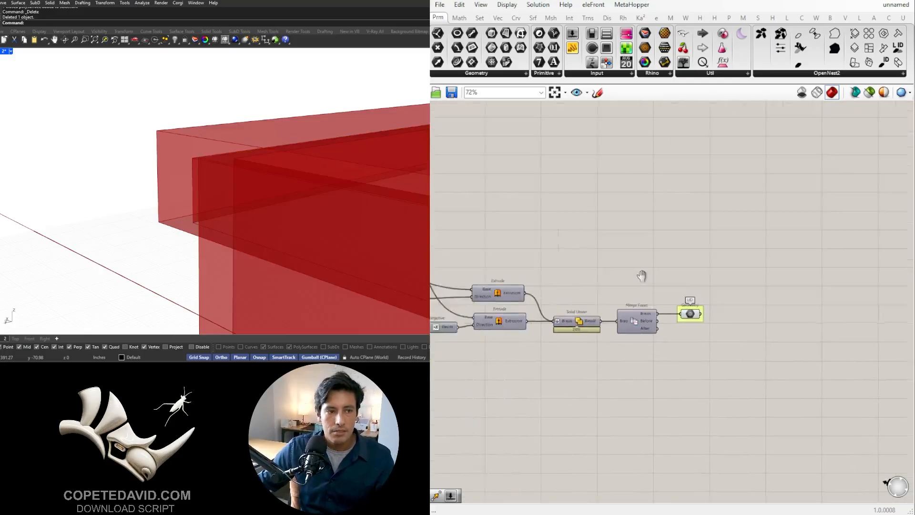
- Add a Custom Preview component beside the CONTAINER geometry
{"action": "scroll", "coordinate": [556, 267], "scroll_direction": "up", "scroll_amount": 3}
{"action": "left_click", "coordinate": [530, 267]}
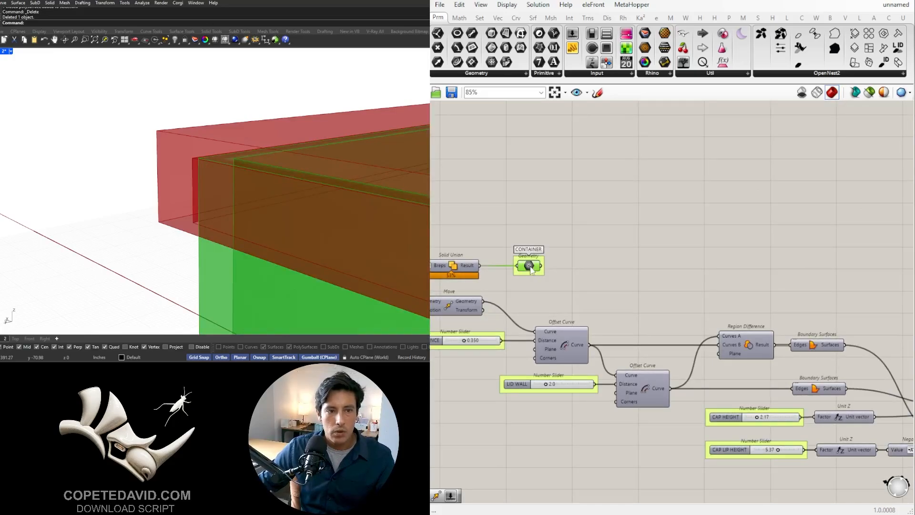
{"action": "double_click", "coordinate": [589, 266]}
{"action": "type", "text": "CUST"}
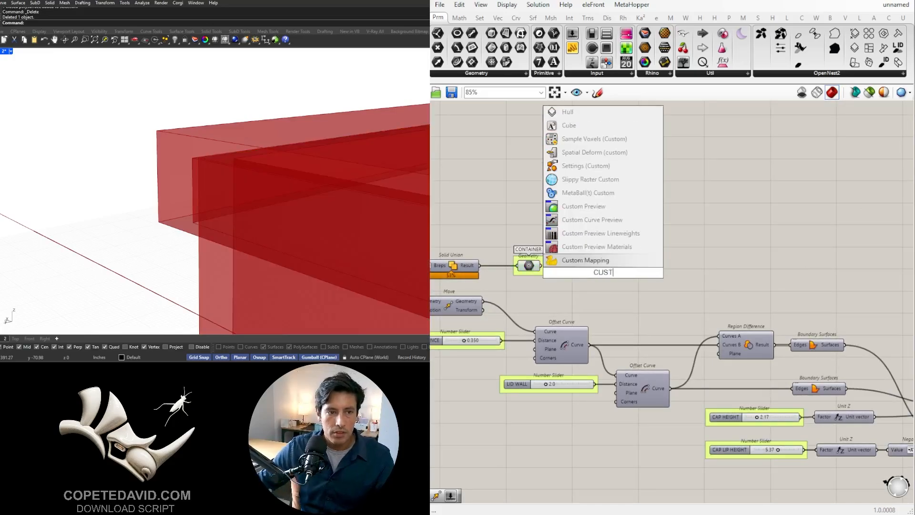
{"action": "left_click", "coordinate": [596, 206]}
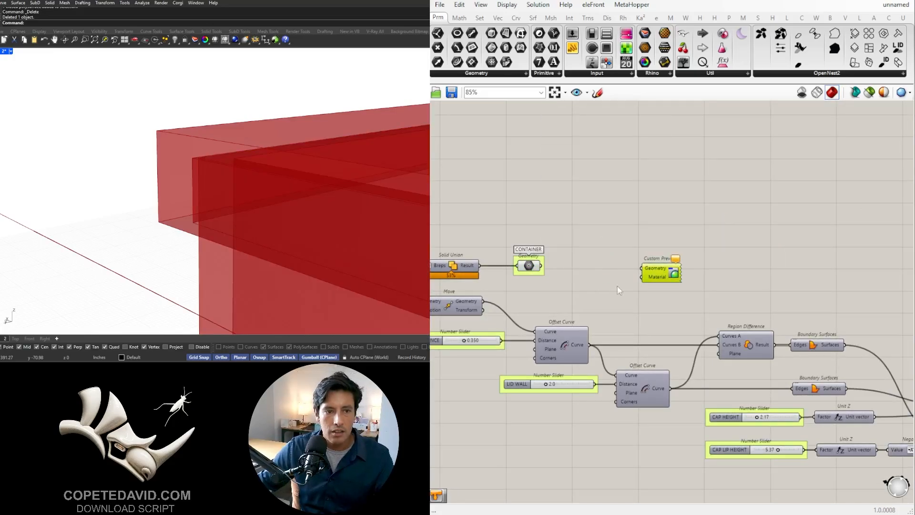
- Add a Colour Swatch feeding the Custom Preview's Material, and wire the CONTAINER geometry into its Geometry input
{"action": "double_click", "coordinate": [591, 286]}
{"action": "type", "text": "SWA"}
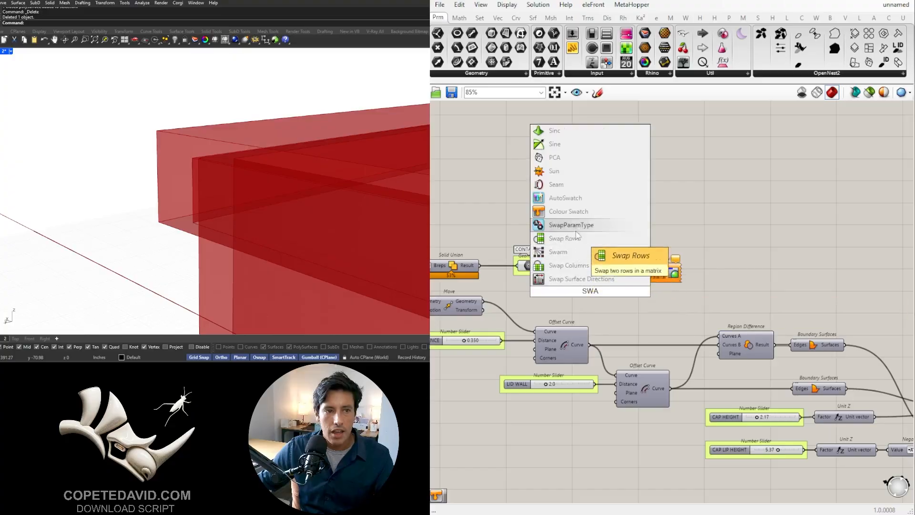
{"action": "left_click", "coordinate": [570, 212]}
{"action": "scroll", "coordinate": [610, 262], "scroll_direction": "up", "scroll_amount": 3}
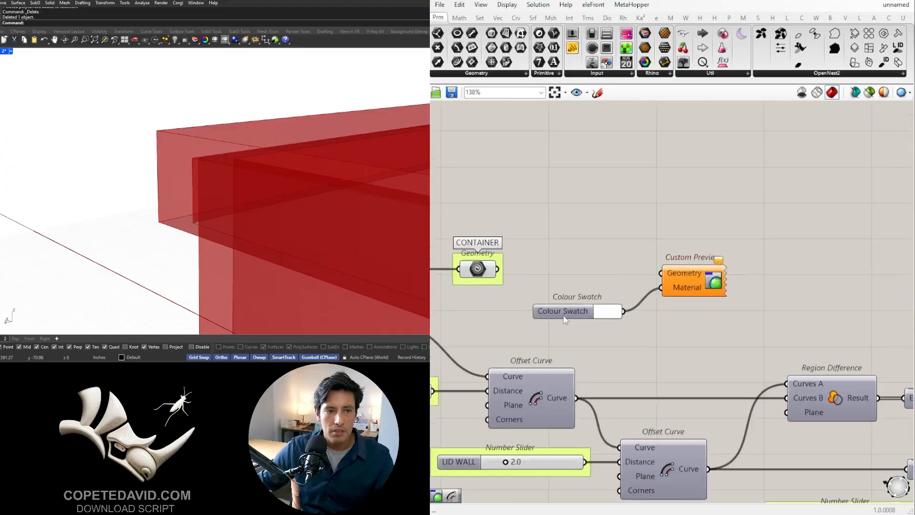
{"action": "left_click_drag", "start_coordinate": [565, 320], "coordinate": [595, 296]}
{"action": "left_click_drag", "start_coordinate": [534, 270], "coordinate": [663, 273]}
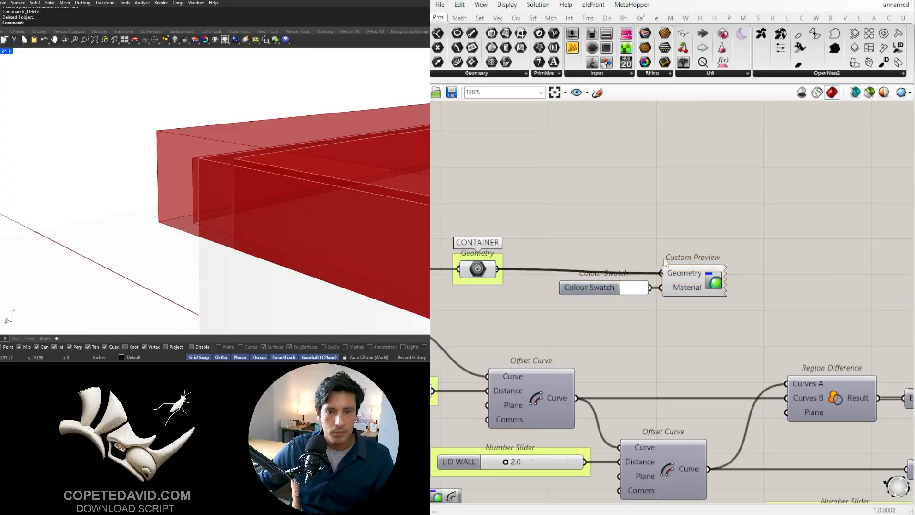
- Set the container's Colour Swatch to light red with hue 0°, saturation 69 and value 100
{"action": "scroll", "coordinate": [664, 312], "scroll_direction": "up", "scroll_amount": 2}
{"action": "left_click", "coordinate": [634, 279]}
{"action": "mouse_move", "coordinate": [688, 309]}
{"action": "left_mouse_down"}
{"action": "mouse_move", "coordinate": [735, 337]}
{"action": "mouse_move", "coordinate": [665, 297]}
{"action": "left_mouse_up"}
{"action": "scroll", "coordinate": [685, 244], "scroll_direction": "down", "scroll_amount": 3}
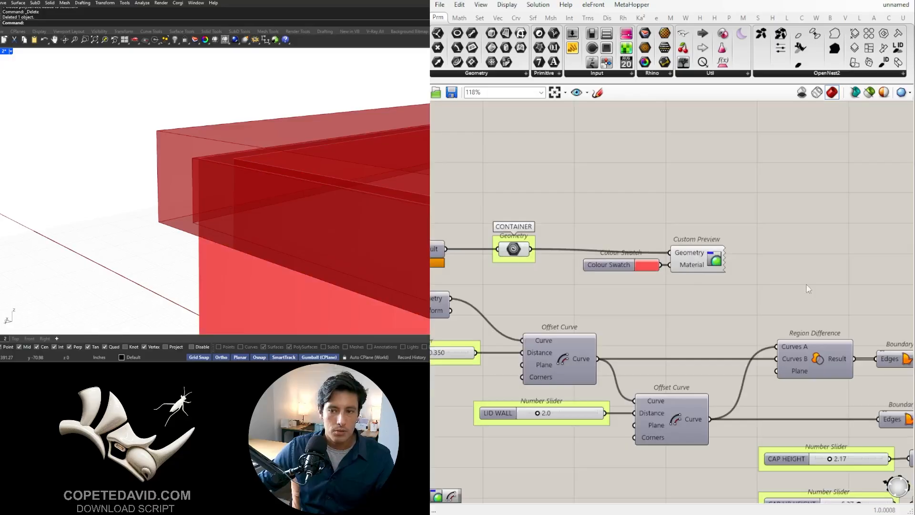
- Set the wire display of the container Custom Preview's Geometry input to hidden
{"action": "scroll", "coordinate": [206, 200], "scroll_direction": "down", "scroll_amount": 3}
{"action": "right_click_drag", "start_coordinate": [181, 198], "coordinate": [257, 196]}
{"action": "scroll", "coordinate": [717, 272], "scroll_direction": "down", "scroll_amount": 5}
{"action": "left_click_drag", "start_coordinate": [771, 290], "coordinate": [658, 235]}
{"action": "right_click_drag", "start_coordinate": [717, 273], "coordinate": [561, 247]}
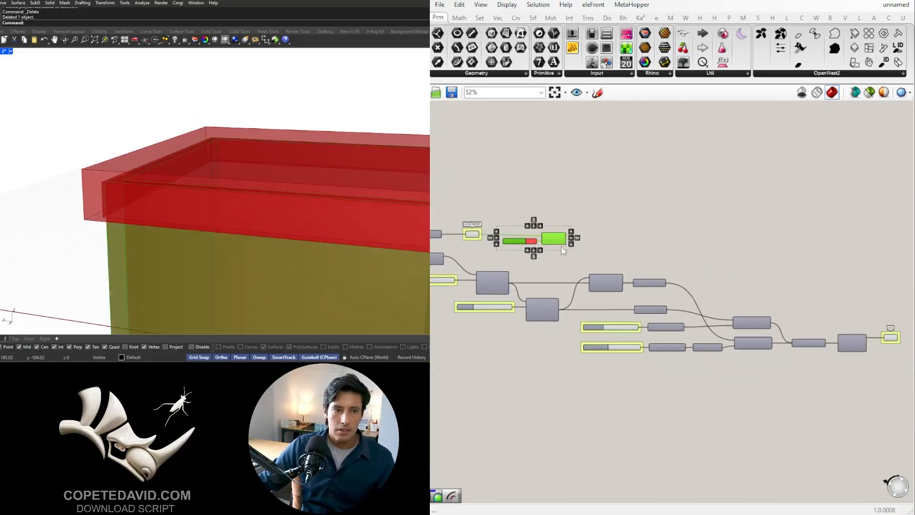
{"action": "scroll", "coordinate": [563, 246], "scroll_direction": "up", "scroll_amount": 5}
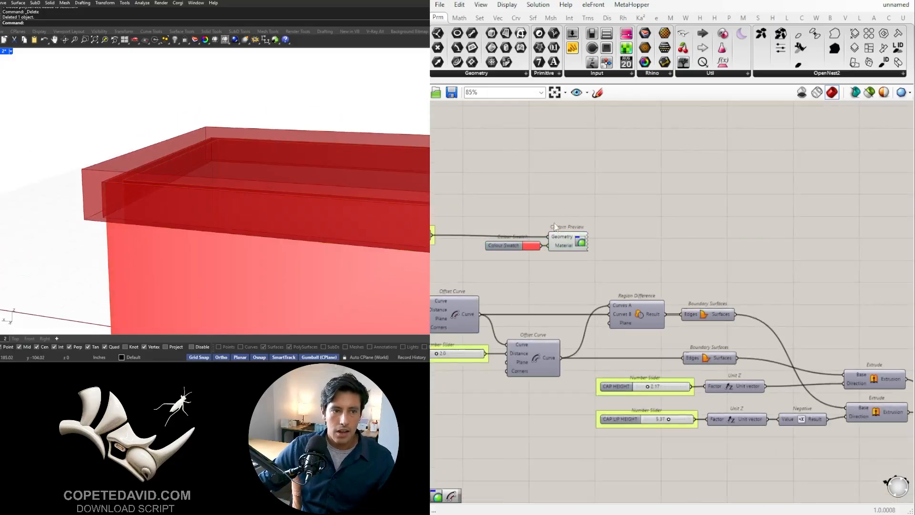
{"action": "right_click", "coordinate": [568, 245]}
{"action": "mouse_move", "coordinate": [616, 276]}
{"action": "left_click", "coordinate": [732, 303]}
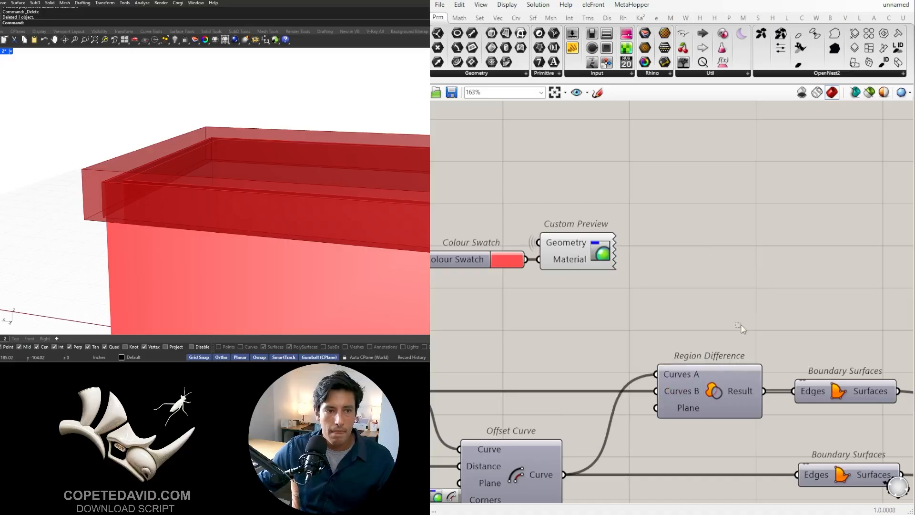
- Duplicate the Colour Swatch and Custom Preview next to the LID group and feed the LID geometry into the copy
{"action": "scroll", "coordinate": [696, 315], "scroll_direction": "down", "scroll_amount": 3}
{"action": "left_click_drag", "start_coordinate": [680, 311], "coordinate": [524, 240]}
{"action": "scroll", "coordinate": [524, 240], "scroll_direction": "down", "scroll_amount": 3}
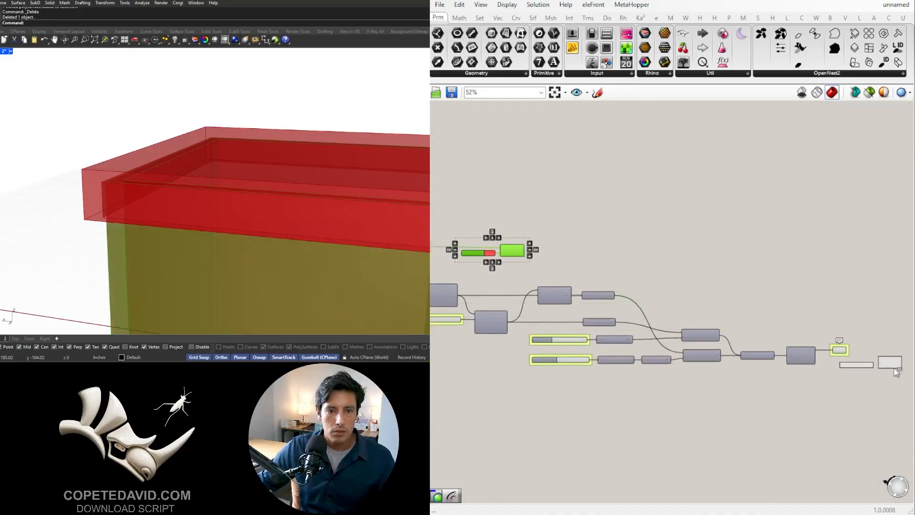
{"action": "left_click_drag", "start_coordinate": [886, 370], "coordinate": [886, 370], "text": "alt"}
{"action": "left_click", "coordinate": [879, 326]}
{"action": "right_click_drag", "start_coordinate": [875, 351], "coordinate": [703, 324]}
{"action": "scroll", "coordinate": [689, 327], "scroll_direction": "up", "scroll_amount": 5}
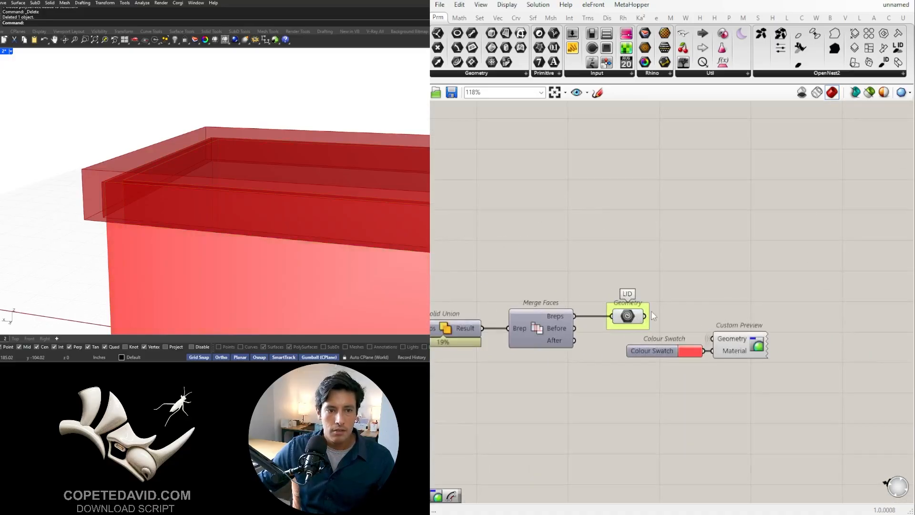
{"action": "left_click_drag", "start_coordinate": [707, 324], "coordinate": [712, 339]}
- Change the lid's Colour Swatch to a darker red and check both parts' colours in the viewport
{"action": "scroll", "coordinate": [684, 336], "scroll_direction": "up", "scroll_amount": 3}
{"action": "left_click", "coordinate": [688, 340]}
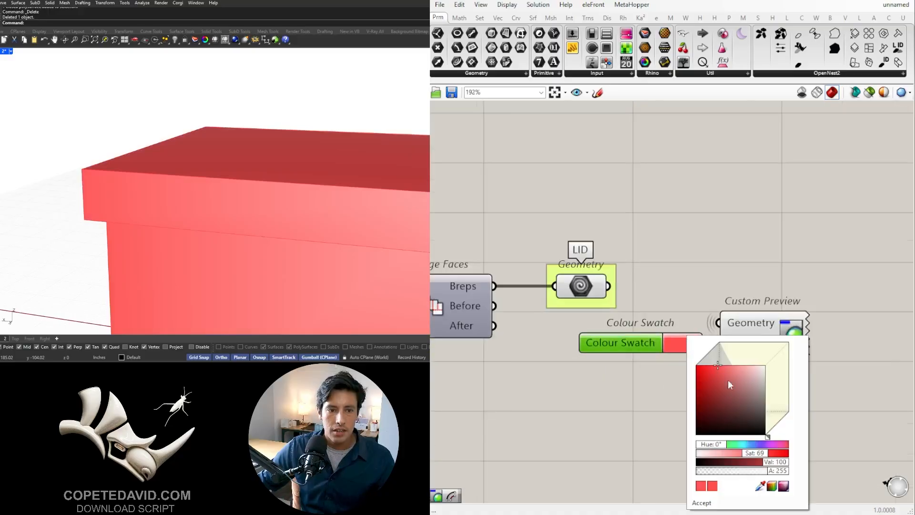
{"action": "left_click_drag", "start_coordinate": [721, 370], "coordinate": [714, 385]}
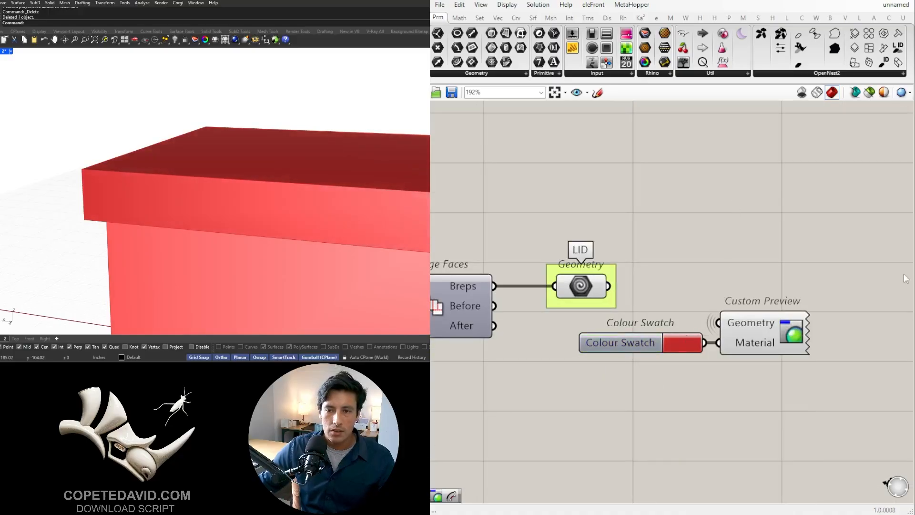
{"action": "scroll", "coordinate": [186, 185], "scroll_direction": "down", "scroll_amount": 5}
{"action": "scroll", "coordinate": [239, 154], "scroll_direction": "up", "scroll_amount": 10}
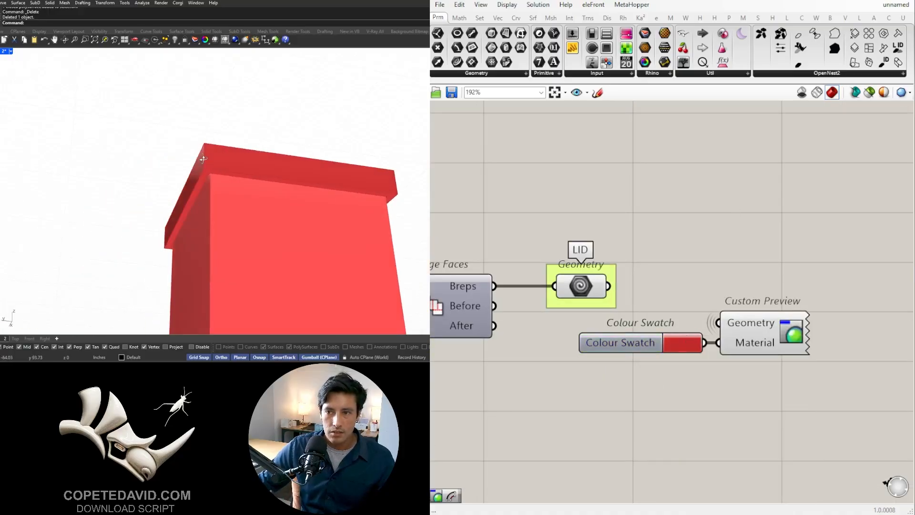
{"action": "scroll", "coordinate": [594, 305], "scroll_direction": "down", "scroll_amount": 5}
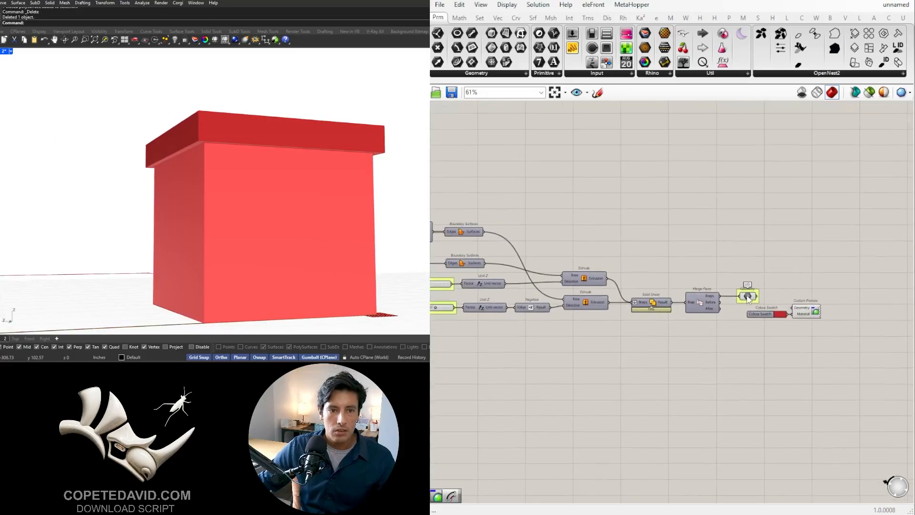
- Select both the container and lid Custom Previews together and bake them into the Rhino model
{"action": "scroll", "coordinate": [778, 266], "scroll_direction": "down", "scroll_amount": 5}
{"action": "right_click_drag", "start_coordinate": [688, 253], "coordinate": [754, 289]}
{"action": "scroll", "coordinate": [661, 264], "scroll_direction": "up", "scroll_amount": 6}
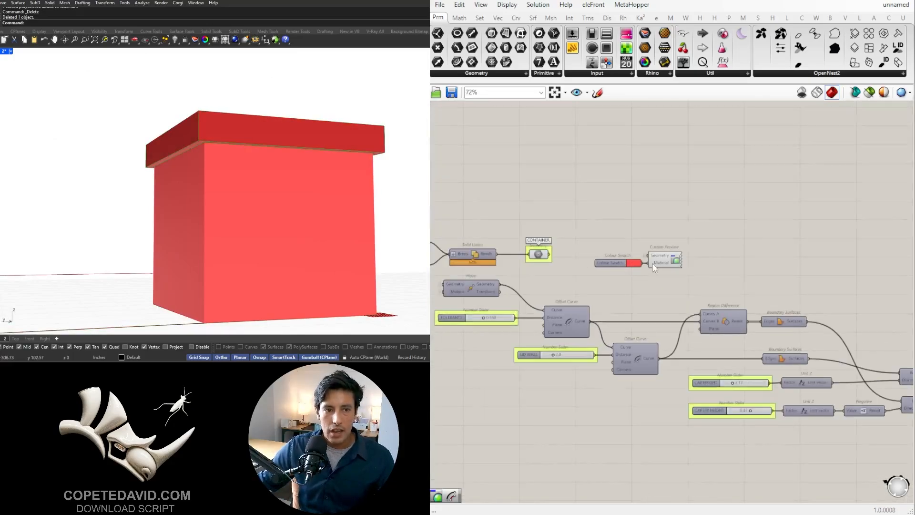
{"action": "left_click", "coordinate": [664, 260]}
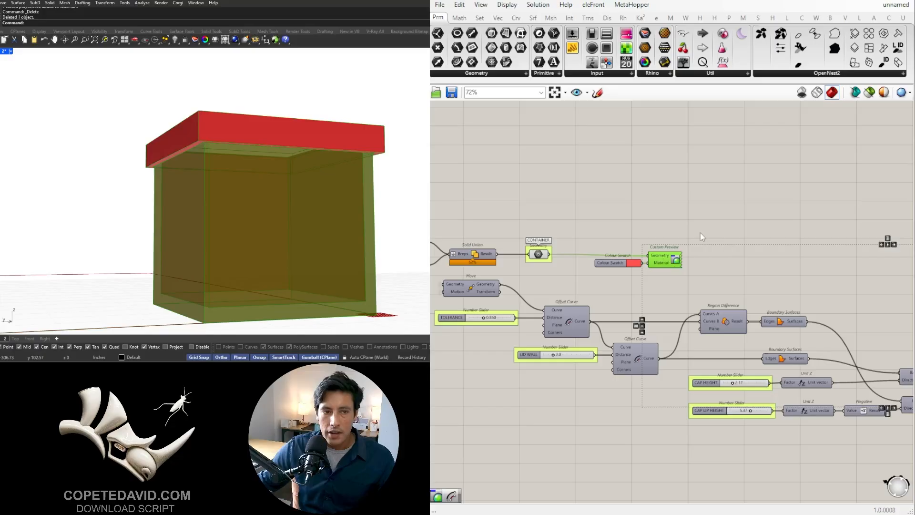
{"action": "scroll", "coordinate": [700, 233], "scroll_direction": "down", "scroll_amount": 3}
{"action": "right_click_drag", "start_coordinate": [841, 287], "coordinate": [702, 288]}
{"action": "left_click", "coordinate": [739, 305]}
{"action": "left_click_drag", "start_coordinate": [871, 394], "coordinate": [811, 328]}
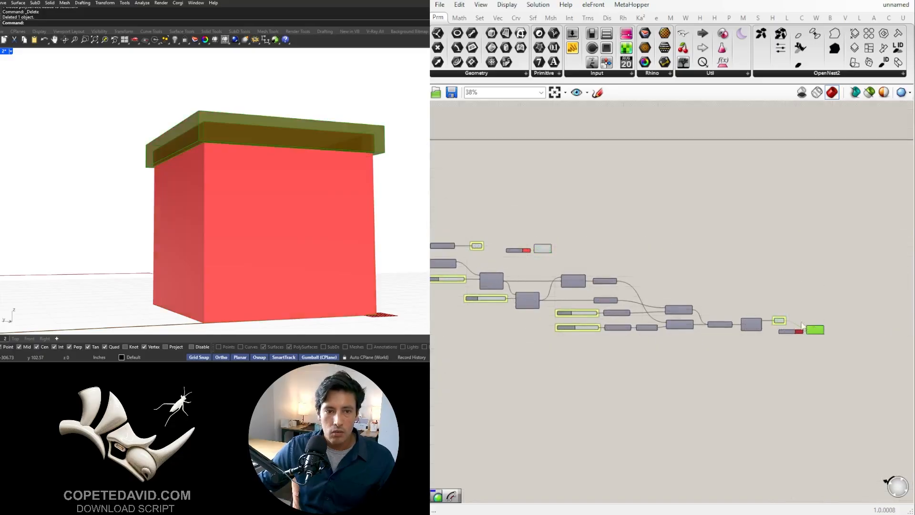
{"action": "left_click_drag", "start_coordinate": [571, 256], "coordinate": [542, 232], "text": "shift"}
{"action": "middle_click", "coordinate": [578, 240]}
{"action": "left_click", "coordinate": [599, 256]}
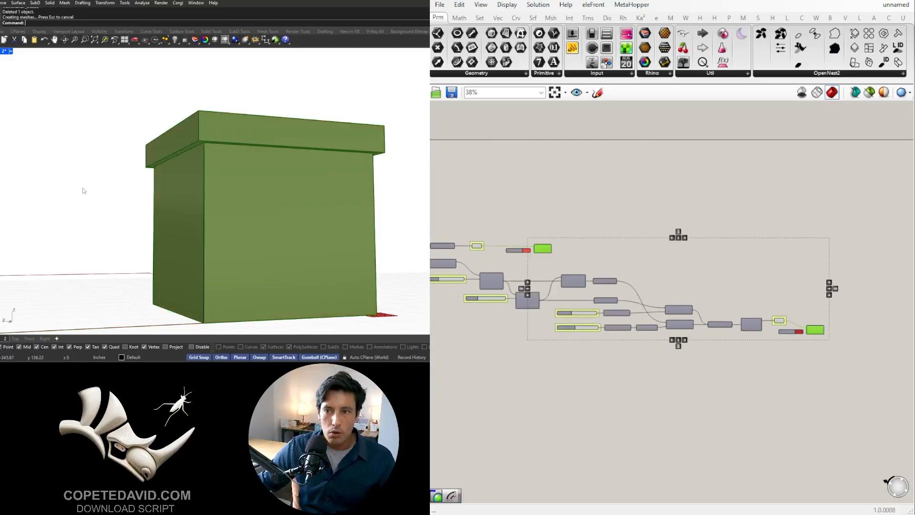
- Move the baked container and lid together to a free area away from the Grasshopper preview
{"action": "scroll", "coordinate": [84, 191], "scroll_direction": "down", "scroll_amount": 4}
{"action": "right_click_drag", "start_coordinate": [85, 191], "coordinate": [227, 169]}
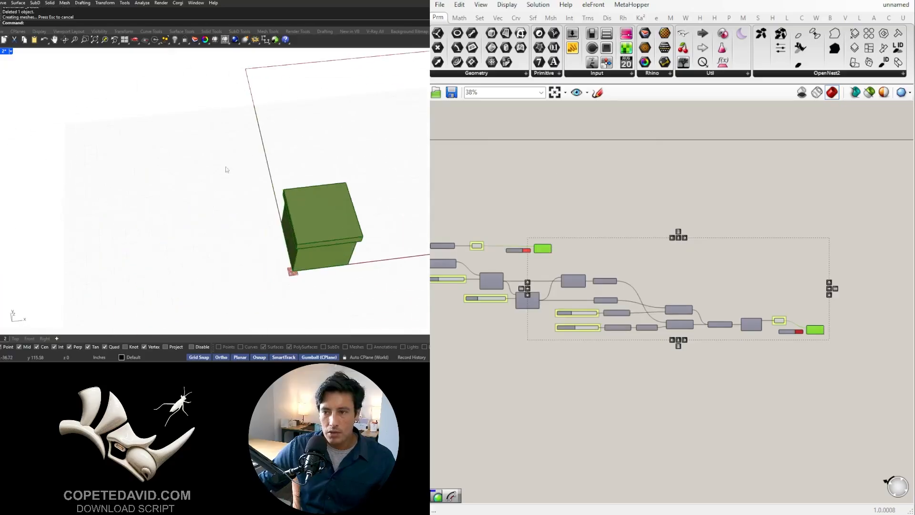
{"action": "left_click_drag", "start_coordinate": [225, 163], "coordinate": [412, 282]}
{"action": "right_click_drag", "start_coordinate": [380, 279], "coordinate": [171, 251], "text": "shift"}
{"action": "left_click_drag", "start_coordinate": [135, 202], "coordinate": [307, 177]}
{"action": "key", "text": "ctrl+z"}
{"action": "left_click", "coordinate": [329, 214]}
{"action": "right_click_drag", "start_coordinate": [329, 222], "coordinate": [223, 216]}
{"action": "scroll", "coordinate": [275, 144], "scroll_direction": "up", "scroll_amount": 6}
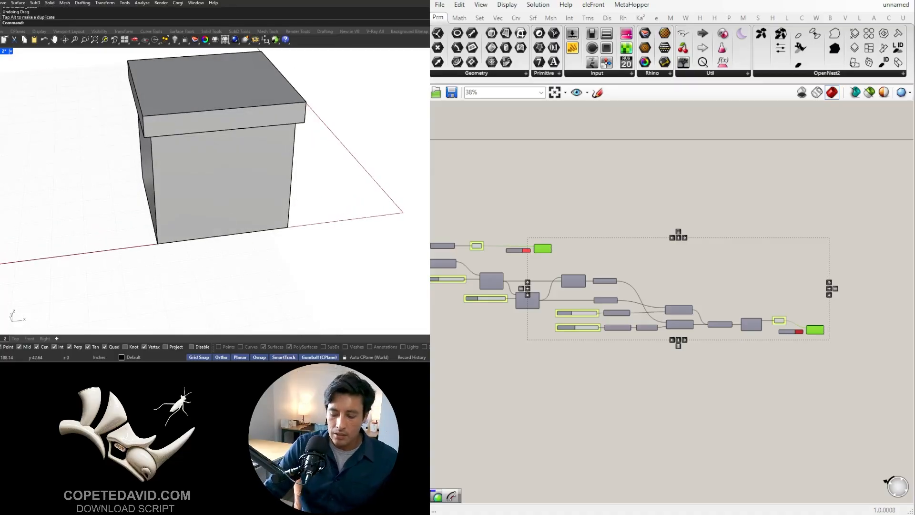
- Create a vertical ClippingPlane cutting through the middle of the baked box and lid
{"action": "key", "text": "Return"}
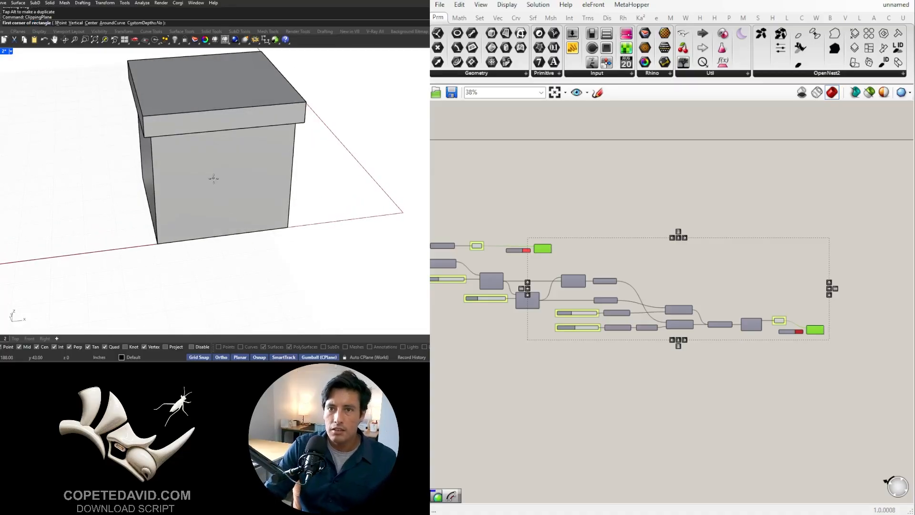
{"action": "left_click", "coordinate": [75, 23]}
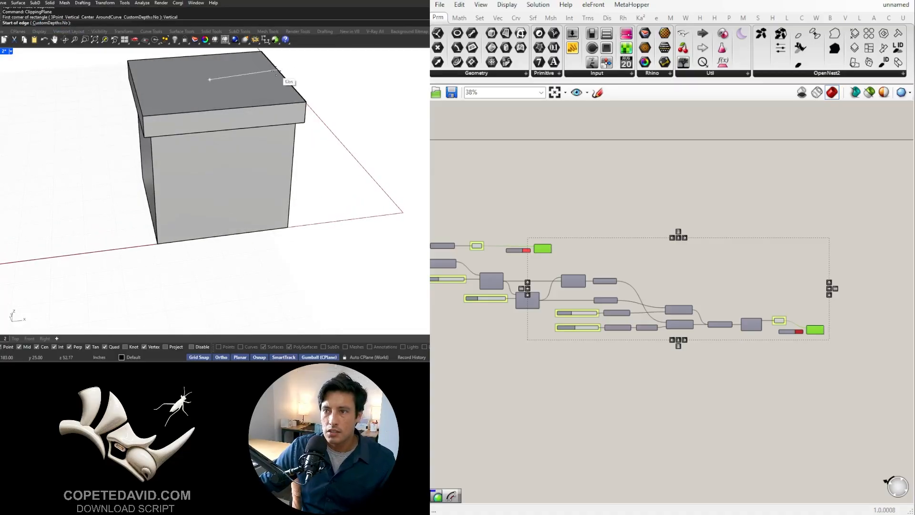
{"action": "left_click", "coordinate": [277, 72]}
{"action": "left_click", "coordinate": [325, 67]}
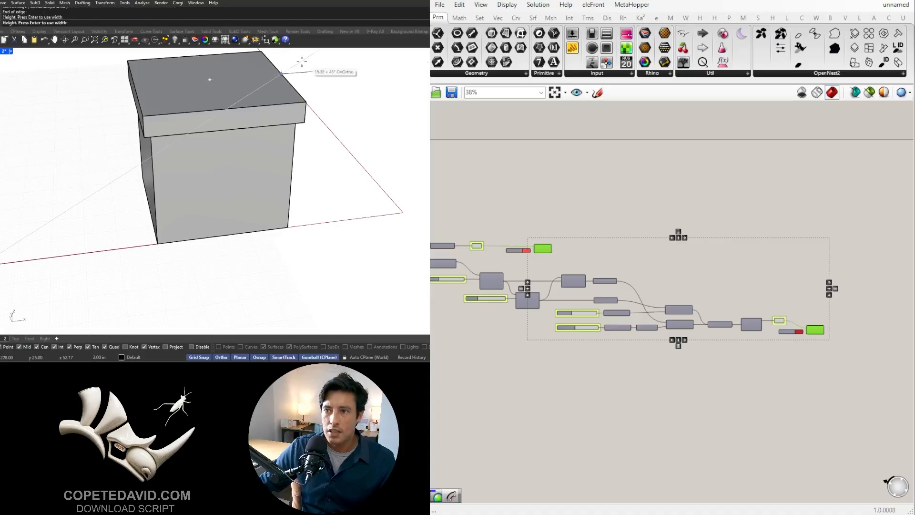
{"action": "left_click", "coordinate": [284, 58]}
- Examine the cut section of the baked box, checking the gap and fit between the lid and the container wall
{"action": "right_click_drag", "start_coordinate": [224, 205], "coordinate": [200, 153]}
{"action": "scroll", "coordinate": [190, 143], "scroll_direction": "up", "scroll_amount": 6}
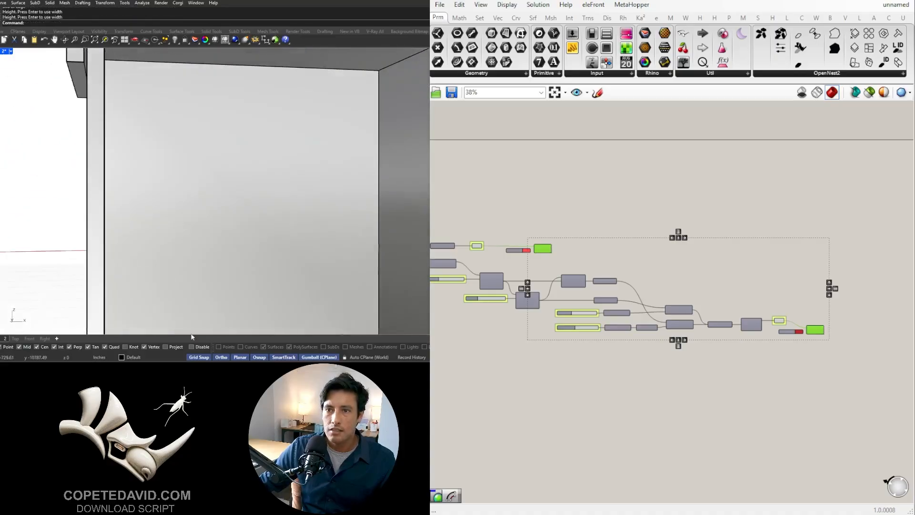
{"action": "scroll", "coordinate": [209, 181], "scroll_direction": "down", "scroll_amount": 5}
{"action": "scroll", "coordinate": [187, 104], "scroll_direction": "up", "scroll_amount": 8}
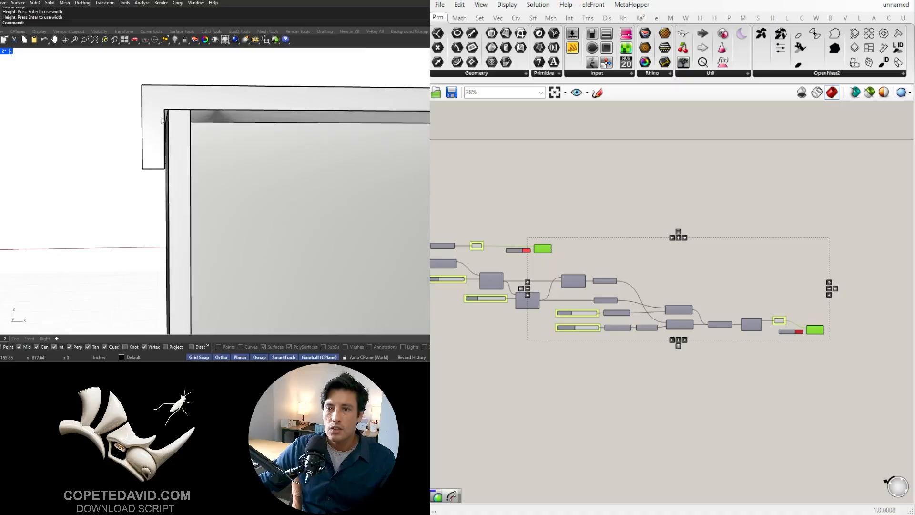
{"action": "scroll", "coordinate": [188, 104], "scroll_direction": "down", "scroll_amount": 6}
{"action": "right_click_drag", "start_coordinate": [204, 208], "coordinate": [322, 229]}
{"action": "right_click_drag", "start_coordinate": [132, 138], "coordinate": [147, 93]}
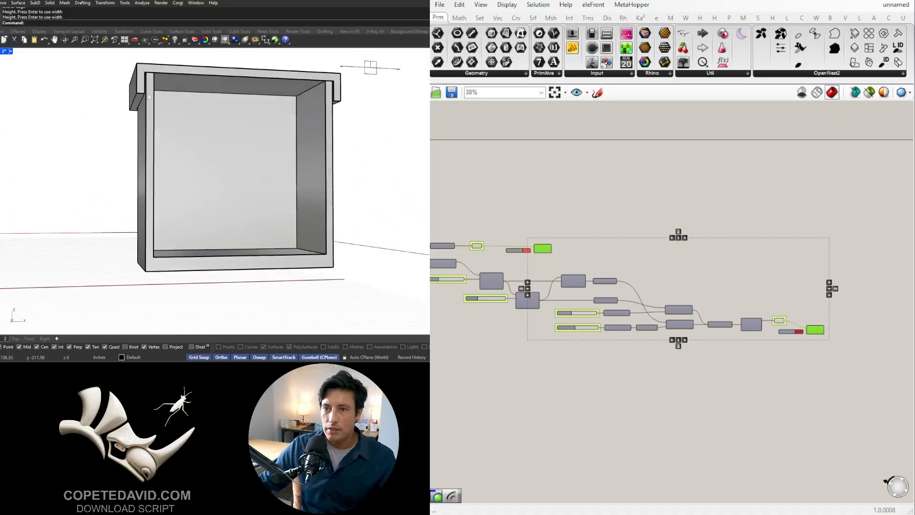
{"action": "scroll", "coordinate": [158, 119], "scroll_direction": "up", "scroll_amount": 7}
{"action": "left_click", "coordinate": [158, 120]}
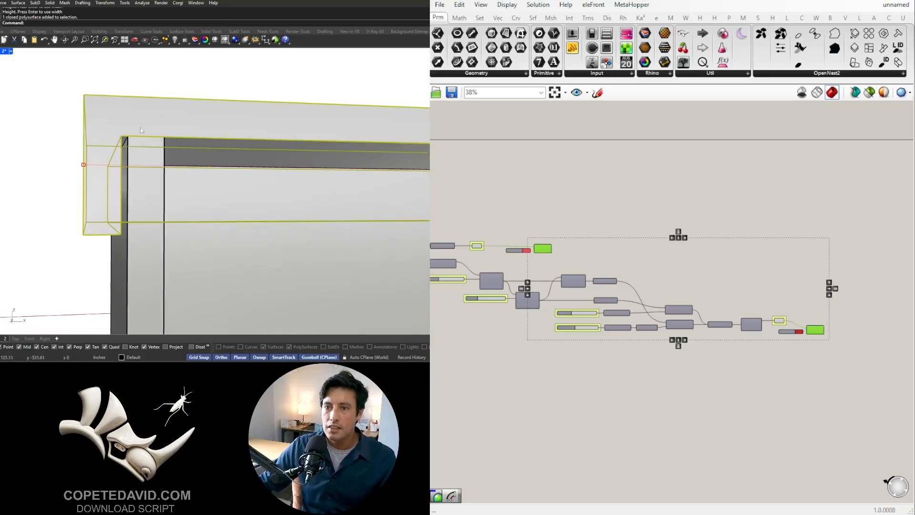
{"action": "scroll", "coordinate": [134, 134], "scroll_direction": "up", "scroll_amount": 2}
{"action": "left_click", "coordinate": [117, 125]}
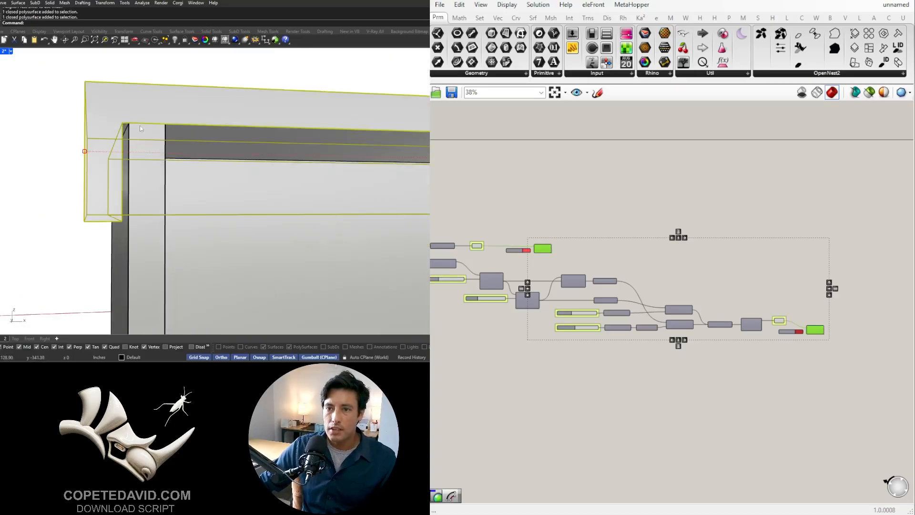
{"action": "scroll", "coordinate": [142, 129], "scroll_direction": "down", "scroll_amount": 7}
{"action": "key", "text": "Escape"}
- Delete the clipping plane, the baked lid and the baked container from the Rhino model
{"action": "right_click_drag", "start_coordinate": [180, 137], "coordinate": [186, 196]}
{"action": "scroll", "coordinate": [182, 148], "scroll_direction": "down", "scroll_amount": 6}
{"action": "left_click", "coordinate": [341, 173]}
{"action": "key", "text": "Delete"}
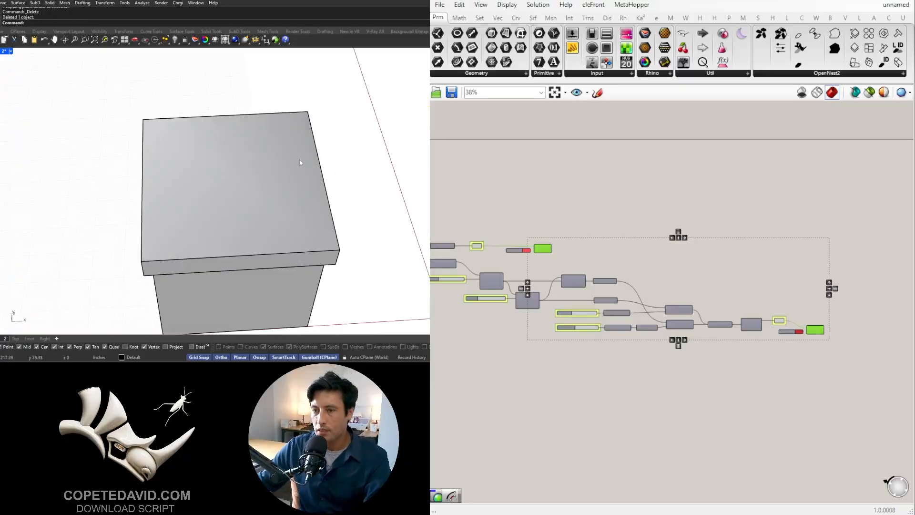
{"action": "right_click_drag", "start_coordinate": [300, 159], "coordinate": [276, 177]}
{"action": "left_click", "coordinate": [267, 169]}
{"action": "key", "text": "Delete"}
{"action": "left_click", "coordinate": [252, 200]}
{"action": "key", "text": "Delete"}
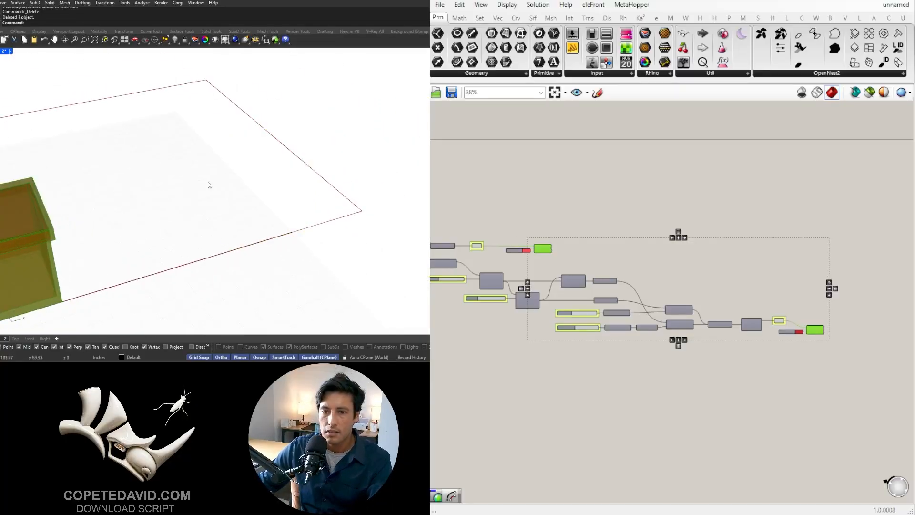
- Set the container rectangle's X slider to 30 and its Y slider to 75
{"action": "scroll", "coordinate": [119, 174], "scroll_direction": "down", "scroll_amount": 4}
{"action": "left_click", "coordinate": [696, 191]}
{"action": "right_click_drag", "start_coordinate": [533, 282], "coordinate": [833, 309]}
{"action": "right_click_drag", "start_coordinate": [460, 288], "coordinate": [571, 287]}
{"action": "scroll", "coordinate": [572, 288], "scroll_direction": "up", "scroll_amount": 6}
{"action": "left_click_drag", "start_coordinate": [565, 267], "coordinate": [533, 271]}
{"action": "left_click_drag", "start_coordinate": [564, 313], "coordinate": [606, 312]}
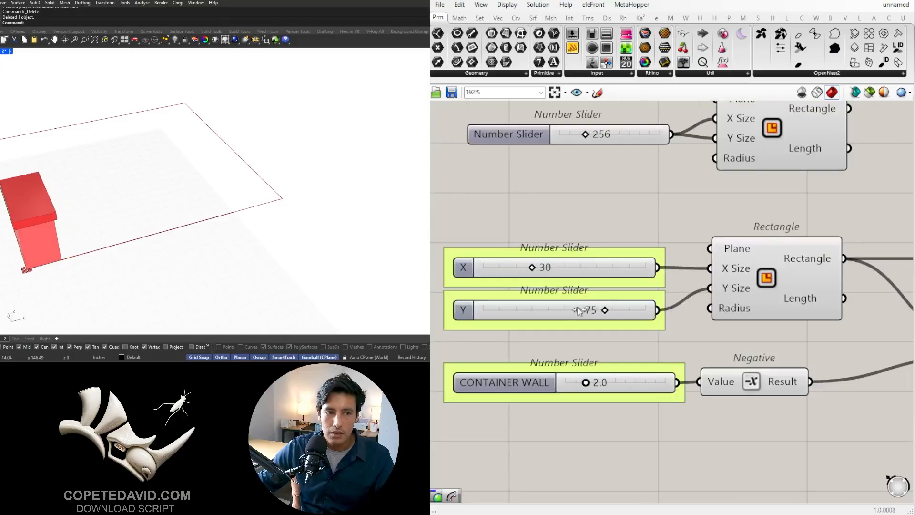
- Set the BASE HEIGHT slider to 2.00
{"action": "scroll", "coordinate": [746, 368], "scroll_direction": "down", "scroll_amount": 3}
{"action": "right_click_drag", "start_coordinate": [772, 357], "coordinate": [702, 354]}
{"action": "scroll", "coordinate": [618, 331], "scroll_direction": "up", "scroll_amount": 4}
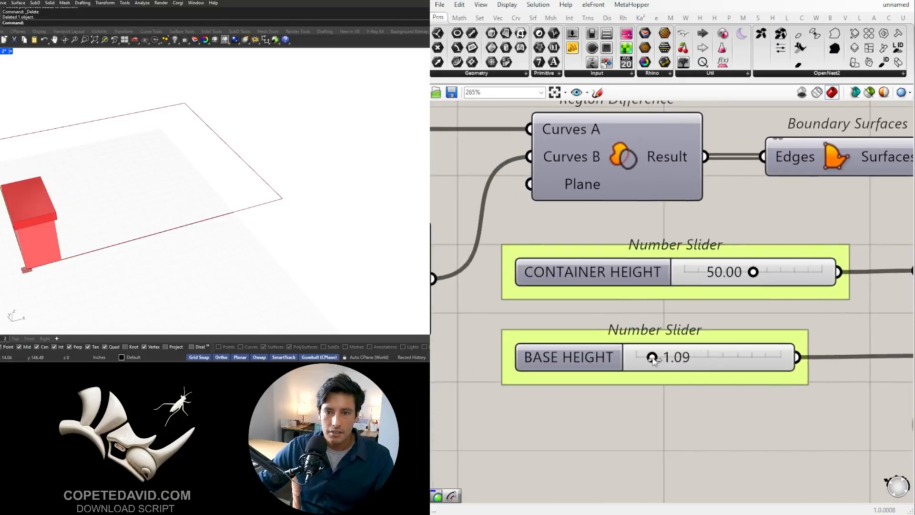
{"action": "scroll", "coordinate": [138, 255], "scroll_direction": "down", "scroll_amount": 3}
{"action": "right_click_drag", "start_coordinate": [132, 258], "coordinate": [160, 202]}
{"action": "scroll", "coordinate": [66, 210], "scroll_direction": "up", "scroll_amount": 7}
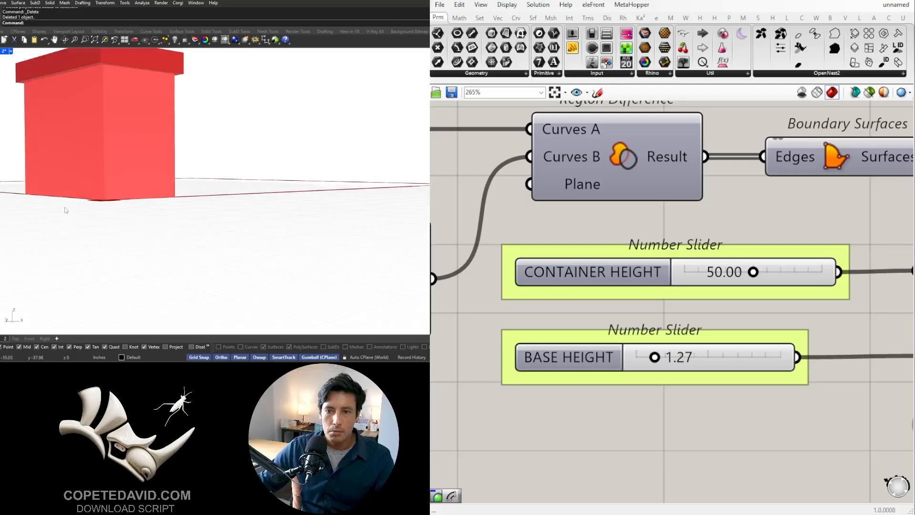
{"action": "double_click", "coordinate": [631, 355]}
{"action": "type", "text": "2"}
{"action": "key", "text": "Return"}
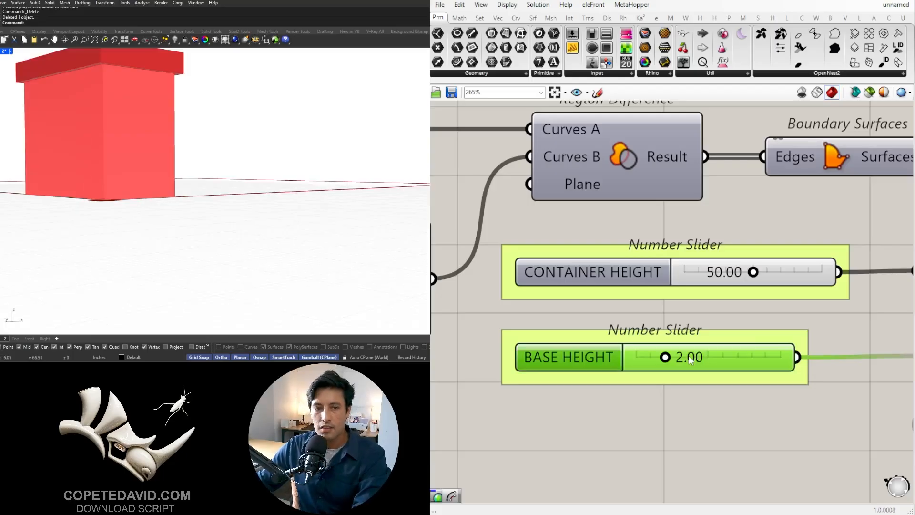
- Lower the CONTAINER HEIGHT slider to 17.91 and check the shallower box in the viewport
{"action": "scroll", "coordinate": [729, 260], "scroll_direction": "up", "scroll_amount": 3}
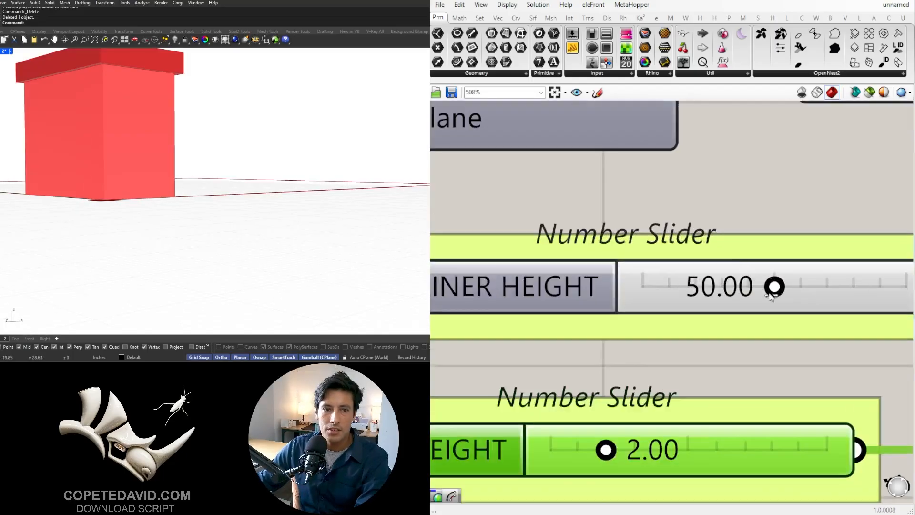
{"action": "left_click_drag", "start_coordinate": [774, 288], "coordinate": [697, 300]}
{"action": "scroll", "coordinate": [232, 178], "scroll_direction": "down", "scroll_amount": 4}
{"action": "right_click_drag", "start_coordinate": [232, 179], "coordinate": [228, 209]}
{"action": "scroll", "coordinate": [141, 219], "scroll_direction": "up", "scroll_amount": 4}
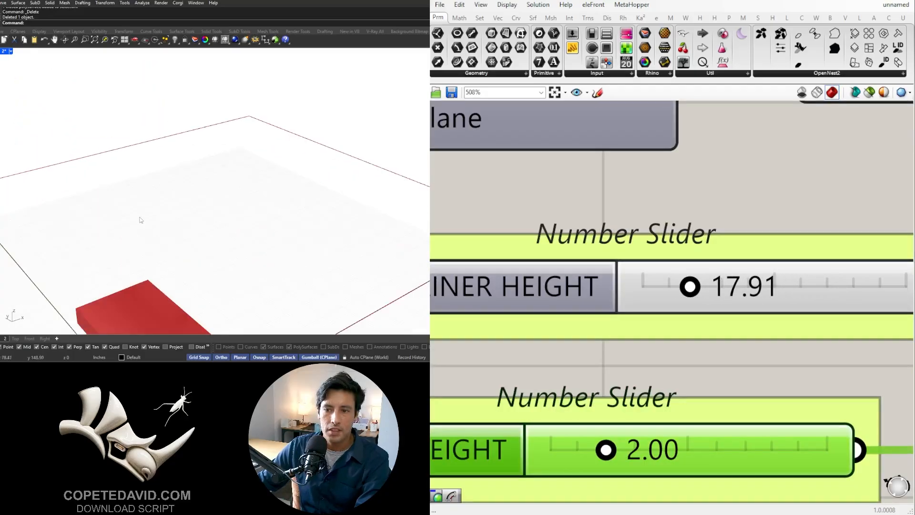
{"action": "scroll", "coordinate": [141, 219], "scroll_direction": "down", "scroll_amount": 4}
{"action": "right_click_drag", "start_coordinate": [157, 205], "coordinate": [176, 224]}
{"action": "scroll", "coordinate": [621, 377], "scroll_direction": "down", "scroll_amount": 8}
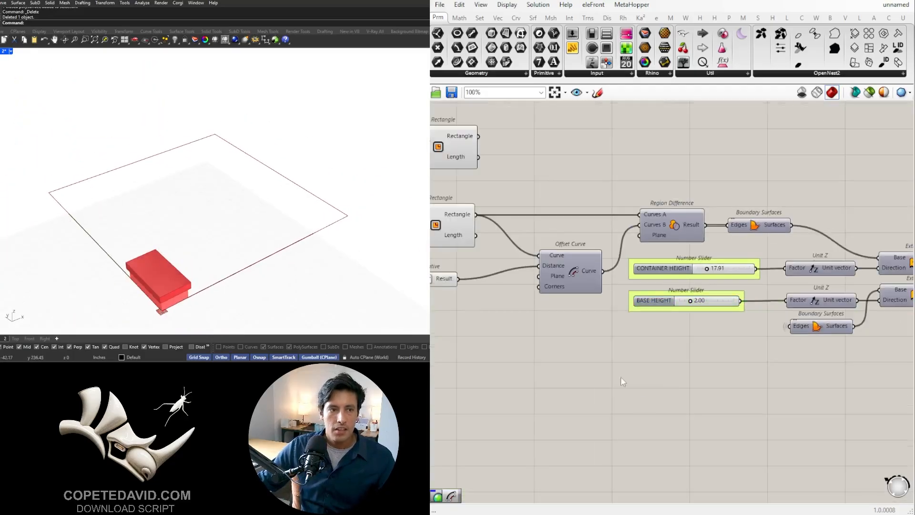
- Insert a Relay on the container Rectangle's output wire, ahead of the Offset Curve and Region Difference components
{"action": "right_click_drag", "start_coordinate": [694, 305], "coordinate": [772, 277]}
{"action": "scroll", "coordinate": [587, 187], "scroll_direction": "up", "scroll_amount": 4}
{"action": "scroll", "coordinate": [629, 236], "scroll_direction": "down", "scroll_amount": 3}
{"action": "right_click_drag", "start_coordinate": [629, 236], "coordinate": [661, 298]}
{"action": "scroll", "coordinate": [661, 282], "scroll_direction": "up", "scroll_amount": 3}
{"action": "scroll", "coordinate": [662, 282], "scroll_direction": "up", "scroll_amount": 1}
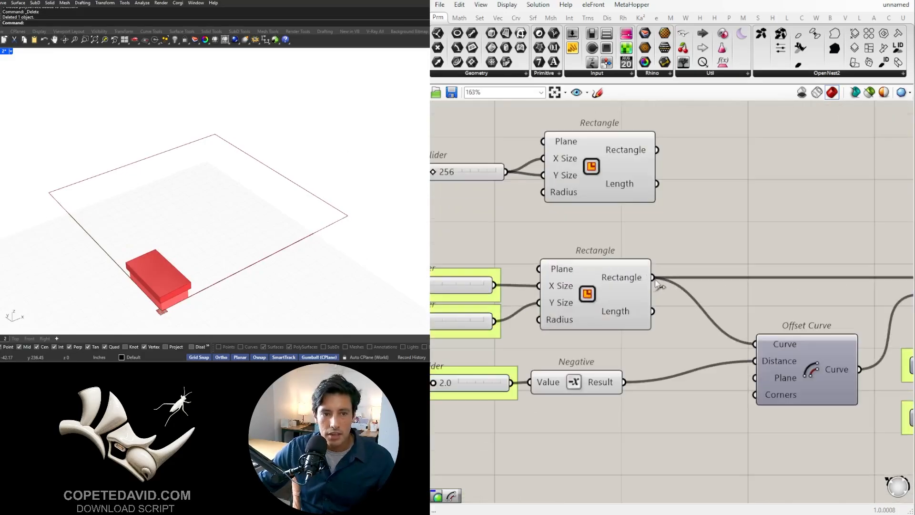
{"action": "scroll", "coordinate": [656, 279], "scroll_direction": "down", "scroll_amount": 5}
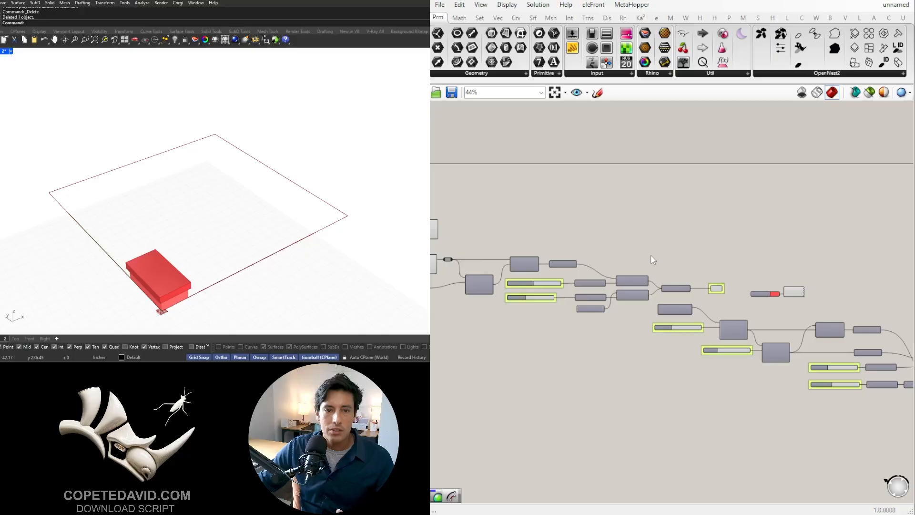
{"action": "scroll", "coordinate": [653, 259], "scroll_direction": "down", "scroll_amount": 2}
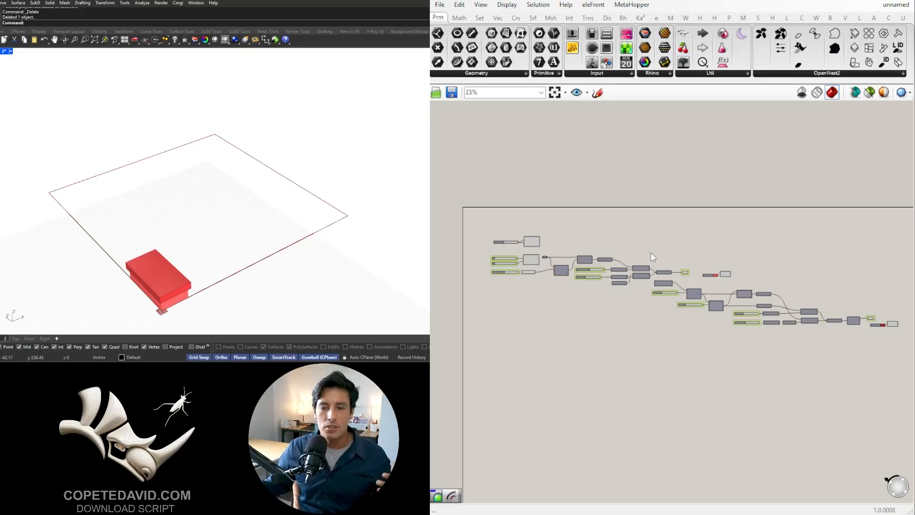
- Shift all components after the container Rectangle further right to free space, and delete the extra Relay directly beside the Rectangle
{"action": "scroll", "coordinate": [514, 278], "scroll_direction": "up", "scroll_amount": 5}
{"action": "left_click", "coordinate": [510, 247]}
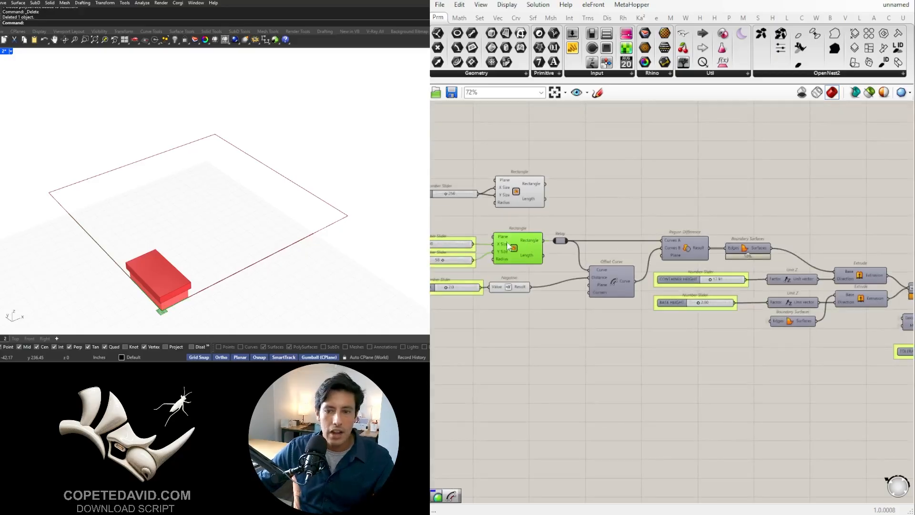
{"action": "scroll", "coordinate": [207, 284], "scroll_direction": "up", "scroll_amount": 4}
{"action": "scroll", "coordinate": [720, 345], "scroll_direction": "down", "scroll_amount": 5}
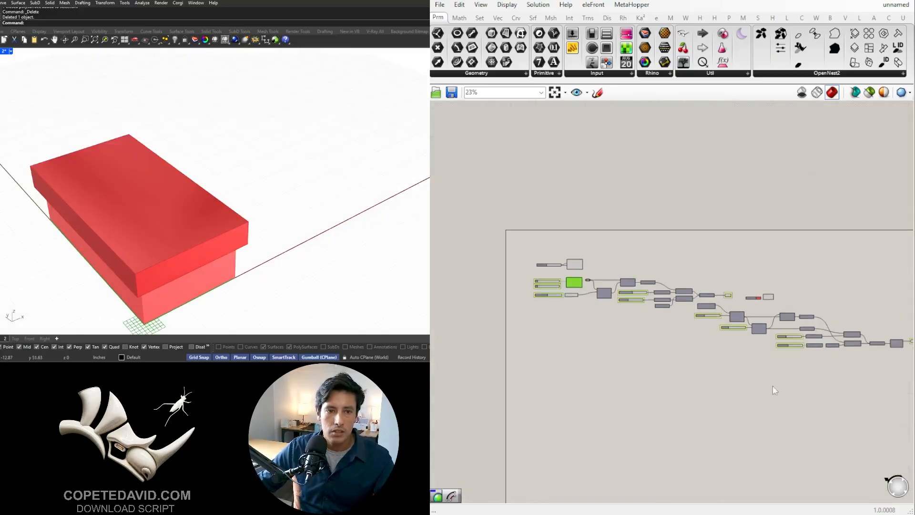
{"action": "mouse_move", "coordinate": [879, 377]}
{"action": "left_mouse_down"}
{"action": "mouse_move", "coordinate": [678, 293]}
{"action": "mouse_move", "coordinate": [505, 250]}
{"action": "left_mouse_up"}
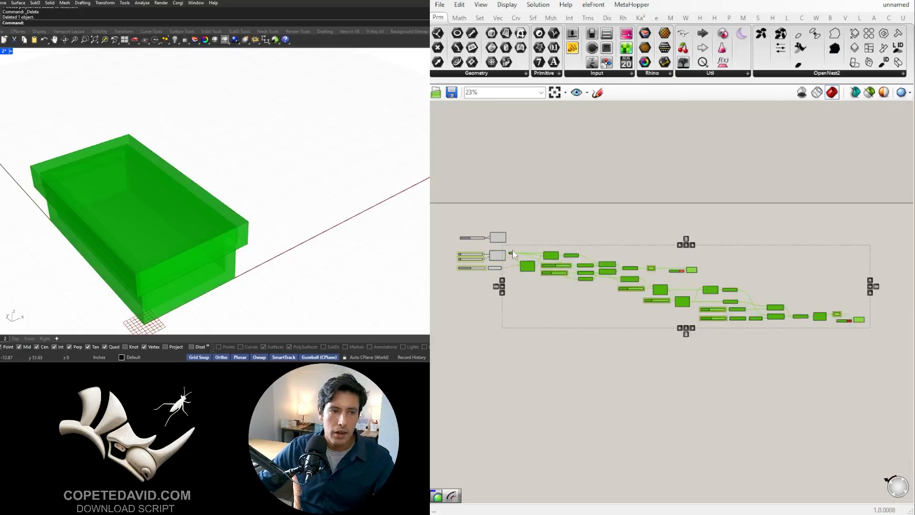
{"action": "scroll", "coordinate": [523, 272], "scroll_direction": "up", "scroll_amount": 5}
{"action": "left_click", "coordinate": [519, 333]}
{"action": "scroll", "coordinate": [548, 239], "scroll_direction": "up", "scroll_amount": 3}
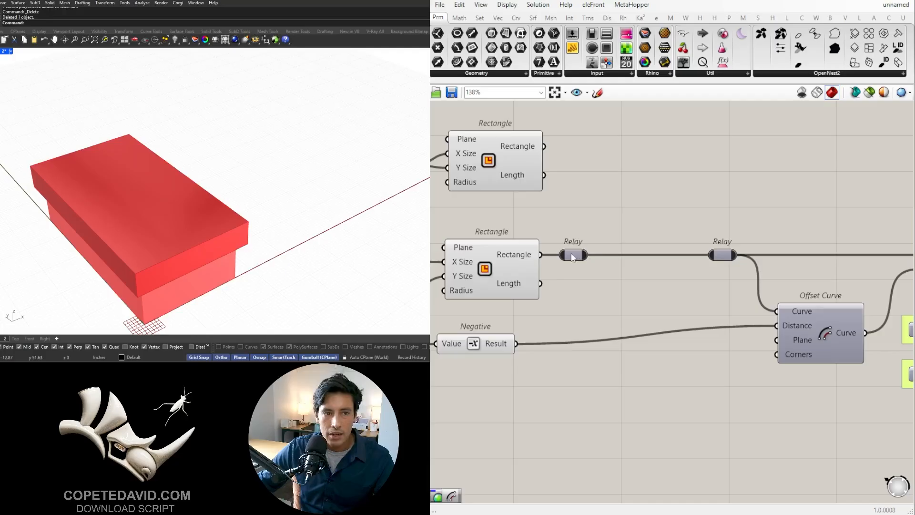
{"action": "key", "text": "Delete"}
{"action": "left_click", "coordinate": [723, 253]}
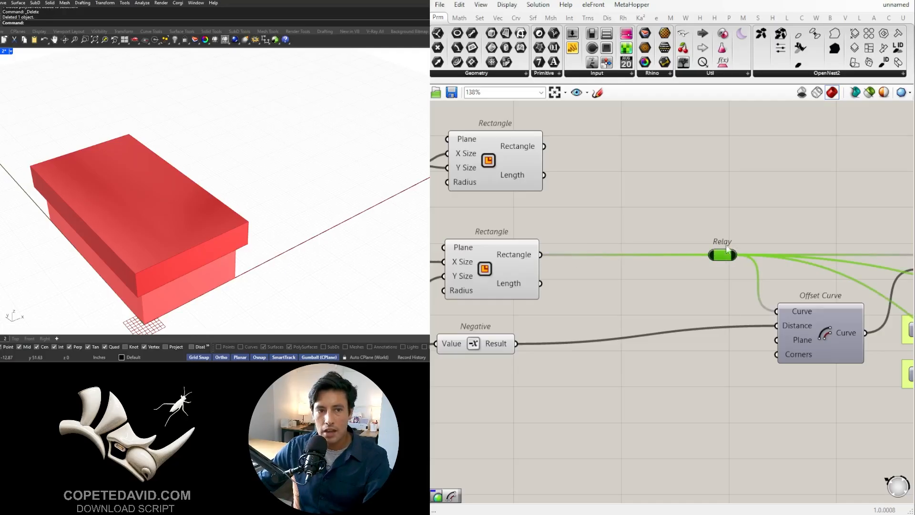
{"action": "double_click", "coordinate": [617, 286]}
{"action": "type", "text": "FILL"}
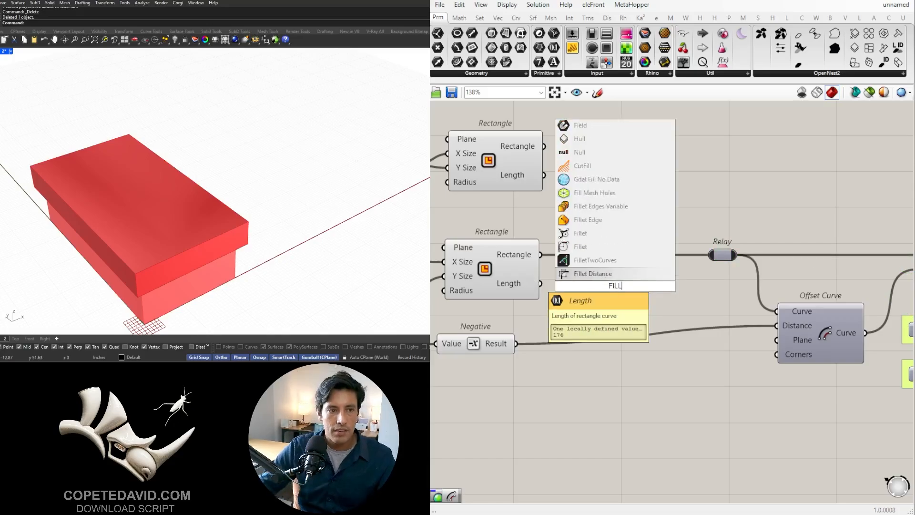
{"action": "left_click", "coordinate": [582, 234]}
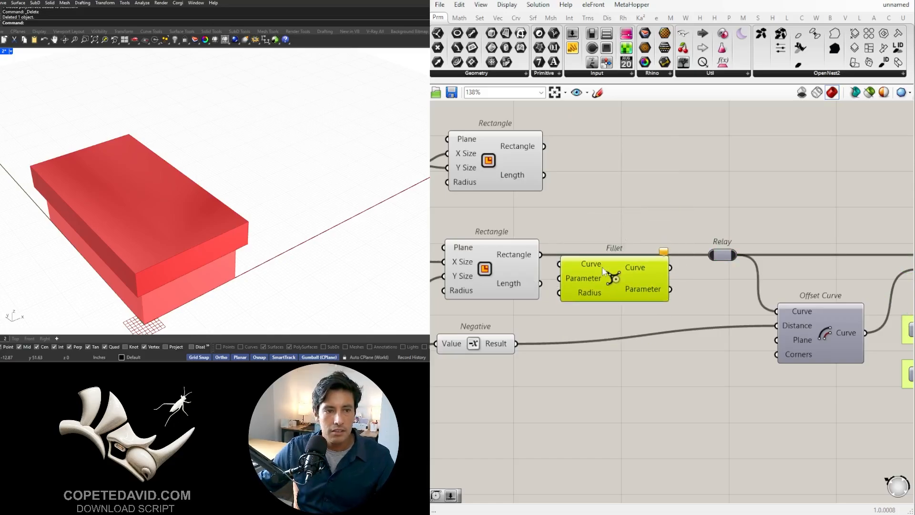
{"action": "key", "text": "Delete"}
- Add the Fillet component with Curve and Radius inputs and wire it between the container Rectangle's output and the Relay
{"action": "double_click", "coordinate": [602, 276]}
{"action": "type", "text": "F"}
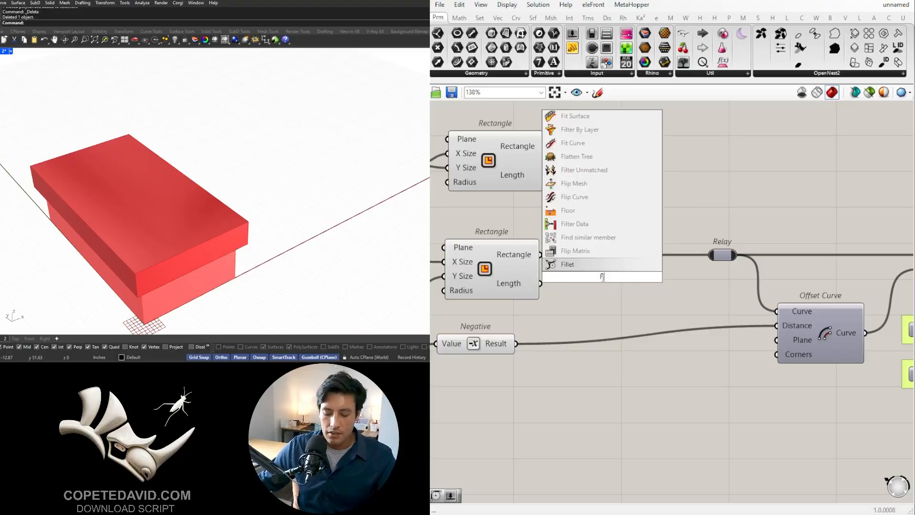
{"action": "type", "text": "IL"}
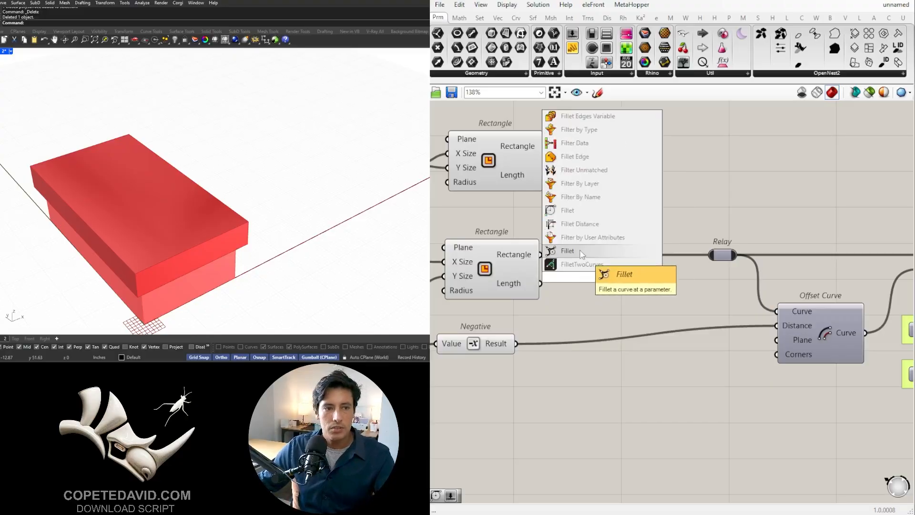
{"action": "left_click", "coordinate": [574, 212]}
{"action": "scroll", "coordinate": [556, 250], "scroll_direction": "up", "scroll_amount": 2}
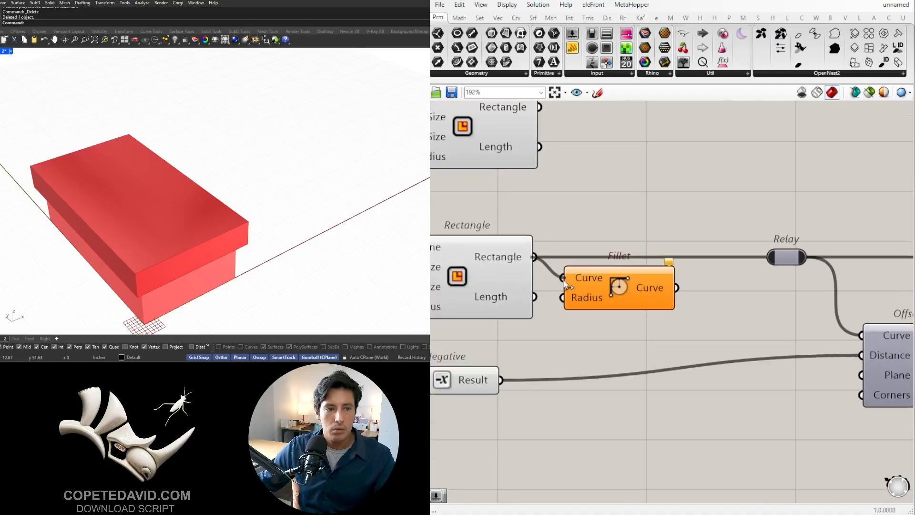
{"action": "left_click_drag", "start_coordinate": [606, 295], "coordinate": [643, 275]}
{"action": "left_click_drag", "start_coordinate": [769, 247], "coordinate": [770, 258]}
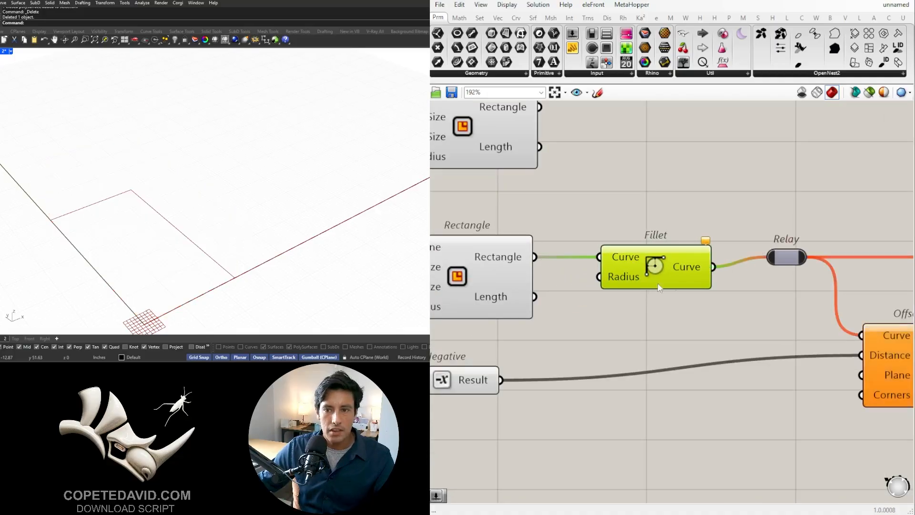
{"action": "left_click_drag", "start_coordinate": [637, 286], "coordinate": [654, 289]}
- Create a 2.5 Number Slider, connect it to the Fillet's Radius input, and check the rounded box corners
{"action": "double_click", "coordinate": [505, 191]}
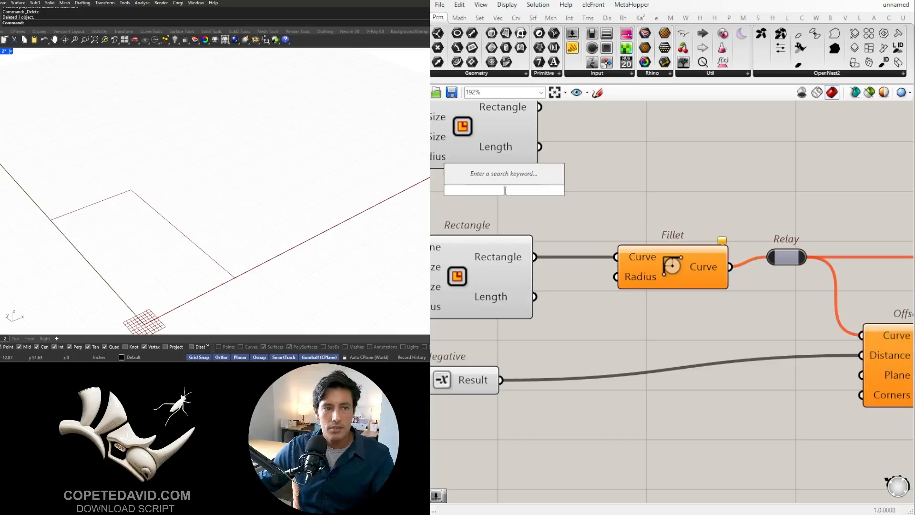
{"action": "type", "text": "2.5"}
{"action": "key", "text": "Return"}
{"action": "right_click_drag", "start_coordinate": [574, 197], "coordinate": [673, 229]}
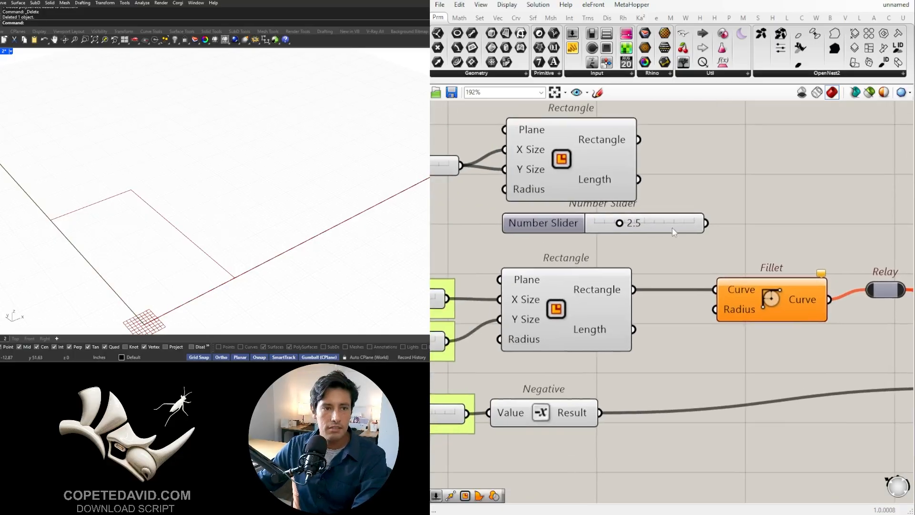
{"action": "left_click_drag", "start_coordinate": [673, 228], "coordinate": [716, 310]}
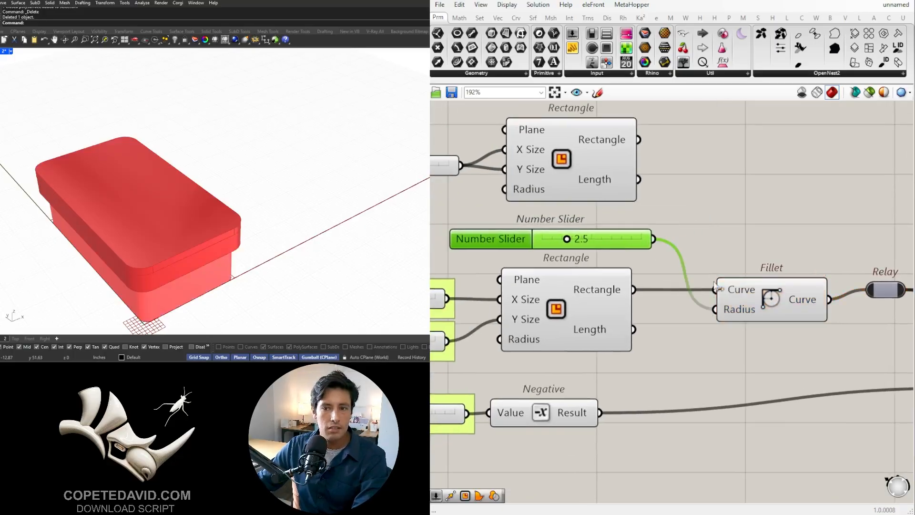
{"action": "scroll", "coordinate": [148, 186], "scroll_direction": "down", "scroll_amount": 5}
{"action": "right_click_drag", "start_coordinate": [148, 186], "coordinate": [113, 120]}
{"action": "scroll", "coordinate": [113, 77], "scroll_direction": "up", "scroll_amount": 5}
{"action": "scroll", "coordinate": [651, 309], "scroll_direction": "down", "scroll_amount": 2}
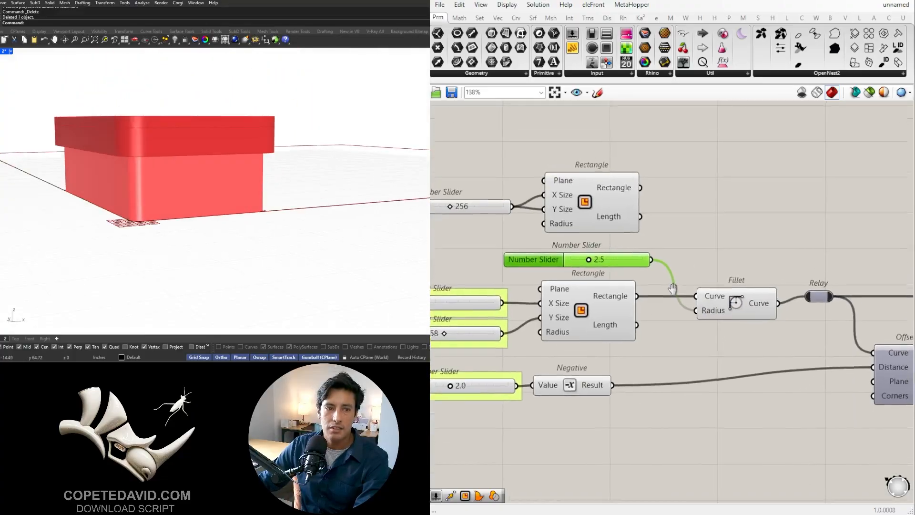
- Raise the fillet radius slider to 10.0 and check the more rounded box and lid
{"action": "scroll", "coordinate": [573, 259], "scroll_direction": "up", "scroll_amount": 5}
{"action": "left_click_drag", "start_coordinate": [613, 279], "coordinate": [759, 286]}
{"action": "scroll", "coordinate": [233, 148], "scroll_direction": "down", "scroll_amount": 5}
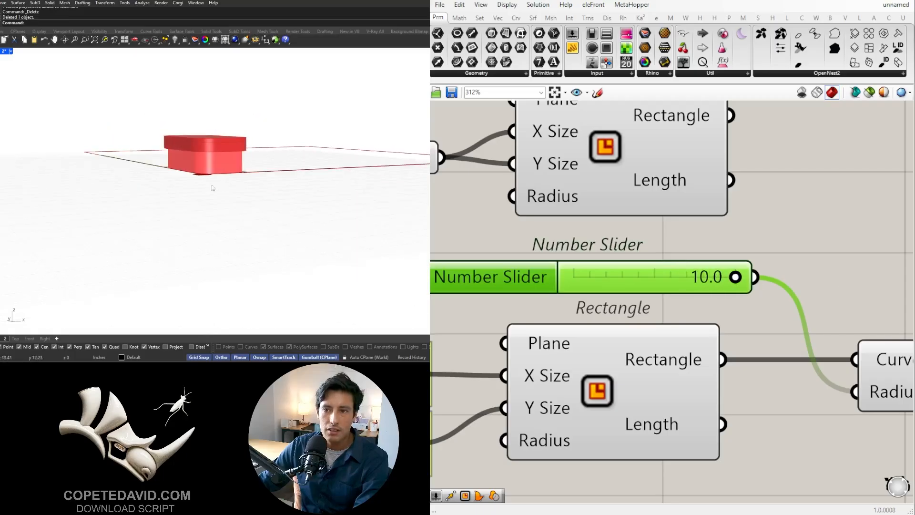
{"action": "scroll", "coordinate": [104, 246], "scroll_direction": "up", "scroll_amount": 5}
{"action": "right_click_drag", "start_coordinate": [209, 148], "coordinate": [196, 186]}
{"action": "scroll", "coordinate": [638, 241], "scroll_direction": "down", "scroll_amount": 6}
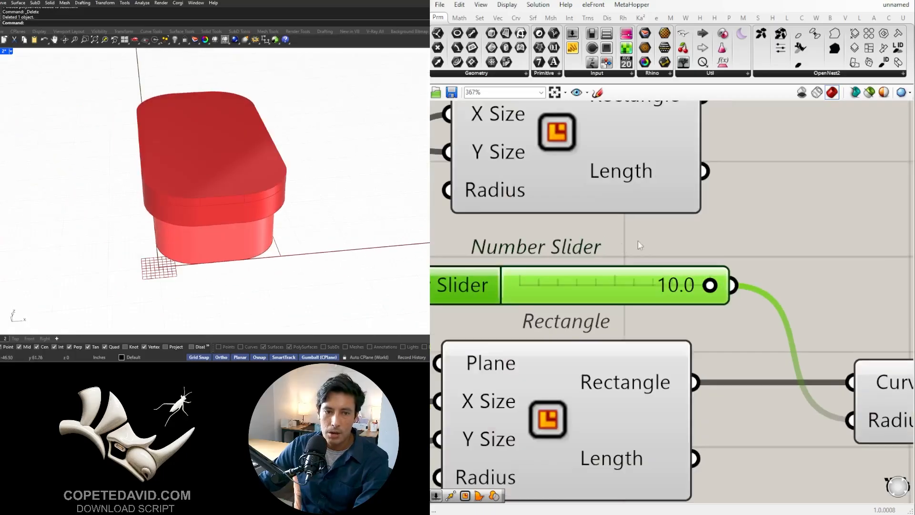
- Make the container's Colour Swatch semi-transparent with an alpha of 131
{"action": "scroll", "coordinate": [554, 322], "scroll_direction": "up", "scroll_amount": 3}
{"action": "scroll", "coordinate": [604, 305], "scroll_direction": "up", "scroll_amount": 3}
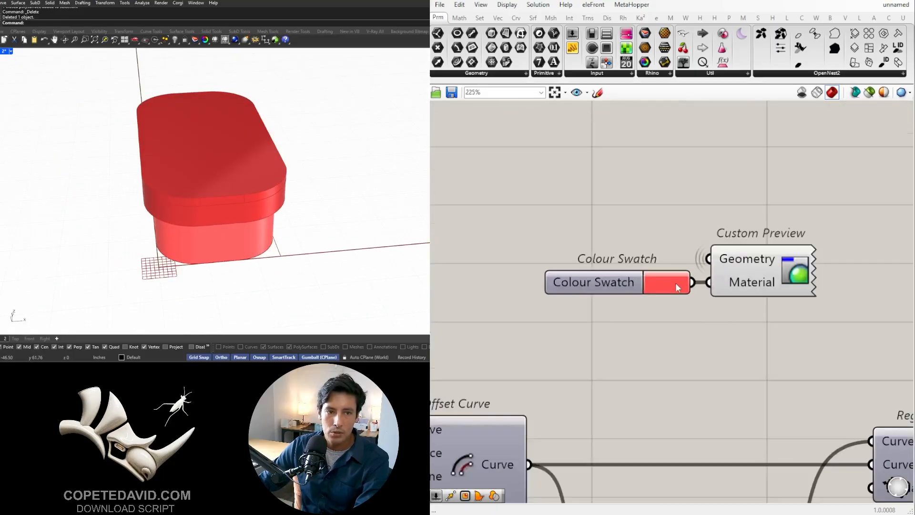
{"action": "left_click", "coordinate": [676, 283]}
{"action": "left_click_drag", "start_coordinate": [768, 422], "coordinate": [736, 423]}
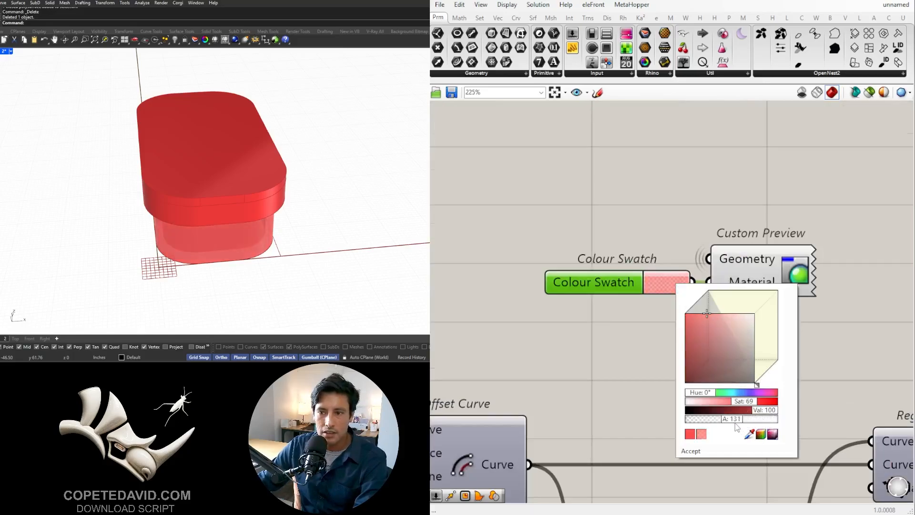
{"action": "scroll", "coordinate": [659, 346], "scroll_direction": "down", "scroll_amount": 6}
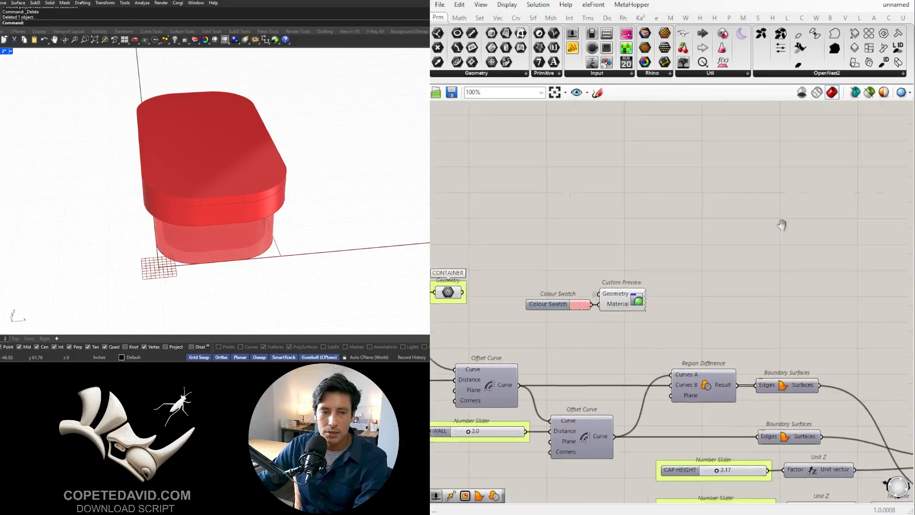
- Set the lid Colour Swatch's alpha to 150 and check the see-through box and lid
{"action": "scroll", "coordinate": [671, 404], "scroll_direction": "up", "scroll_amount": 3}
{"action": "scroll", "coordinate": [651, 348], "scroll_direction": "up", "scroll_amount": 3}
{"action": "left_click", "coordinate": [659, 336]}
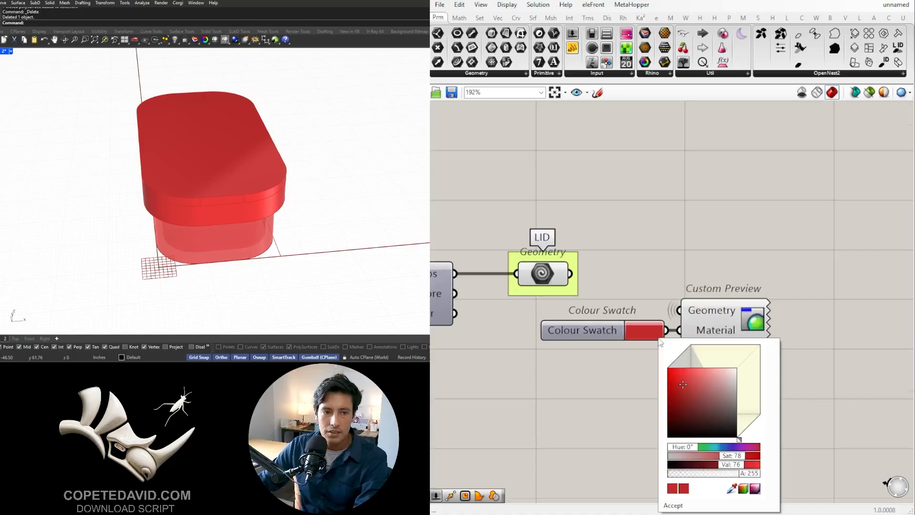
{"action": "double_click", "coordinate": [752, 474]}
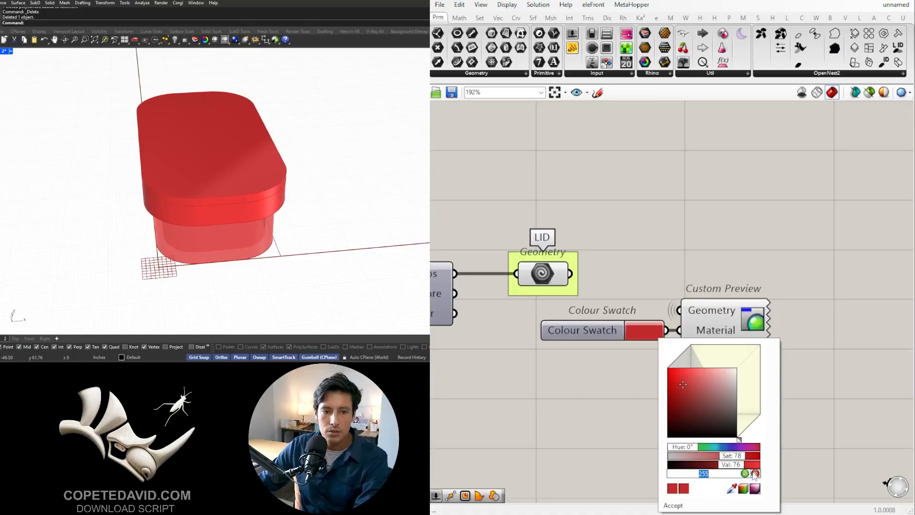
{"action": "type", "text": "150"}
{"action": "key", "text": "Return"}
{"action": "right_click_drag", "start_coordinate": [213, 265], "coordinate": [225, 223]}
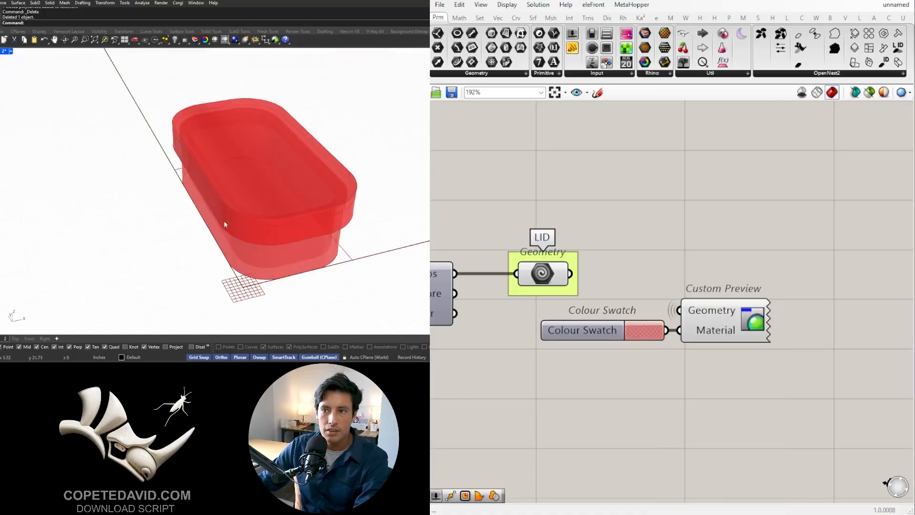
{"action": "scroll", "coordinate": [227, 113], "scroll_direction": "up", "scroll_amount": 6}
{"action": "scroll", "coordinate": [227, 113], "scroll_direction": "down", "scroll_amount": 8}
{"action": "scroll", "coordinate": [181, 72], "scroll_direction": "up", "scroll_amount": 2}
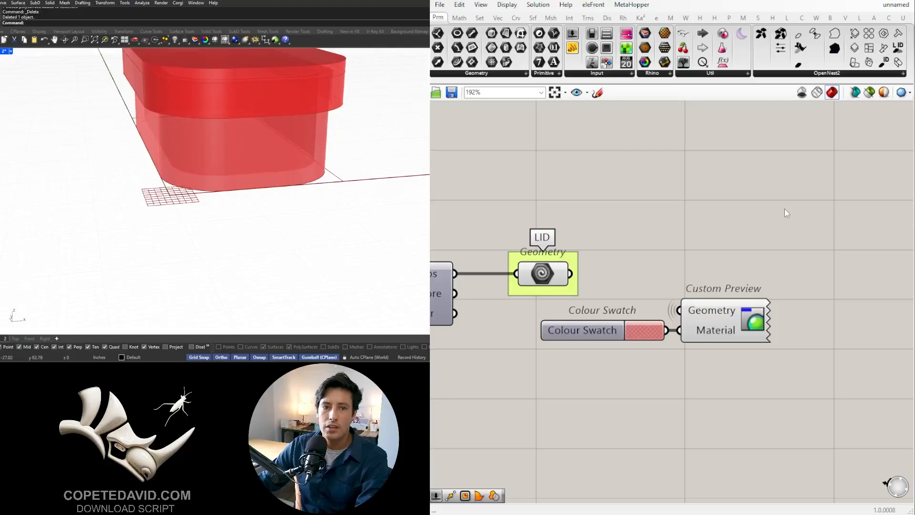
{"action": "scroll", "coordinate": [785, 209], "scroll_direction": "down", "scroll_amount": 4}
- Select the Custom Preview components of both the lid and the container and bake their geometry into Rhino
{"action": "left_click", "coordinate": [747, 267]}
{"action": "scroll", "coordinate": [735, 268], "scroll_direction": "down", "scroll_amount": 4}
{"action": "right_click_drag", "start_coordinate": [584, 287], "coordinate": [762, 379]}
{"action": "right_click_drag", "start_coordinate": [598, 264], "coordinate": [735, 317]}
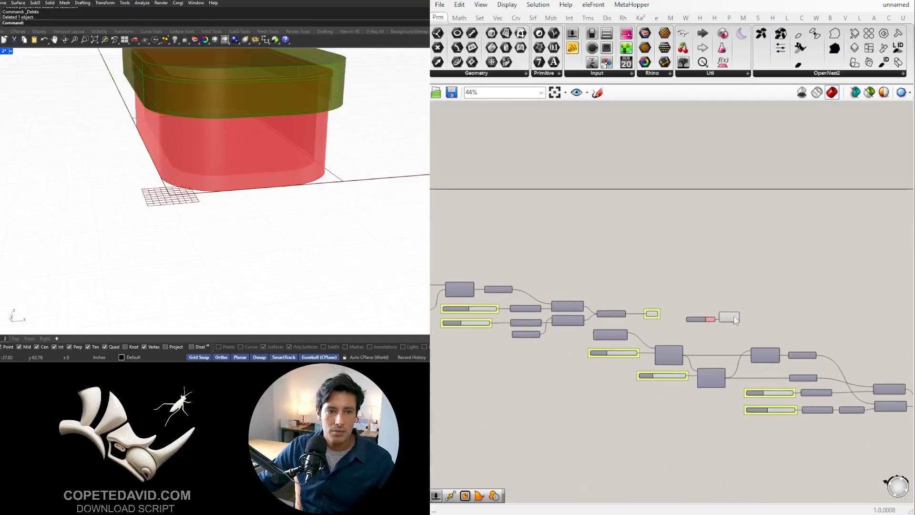
{"action": "scroll", "coordinate": [759, 321], "scroll_direction": "up", "scroll_amount": 3}
{"action": "left_click_drag", "start_coordinate": [754, 327], "coordinate": [712, 286], "text": "shift"}
{"action": "middle_click", "coordinate": [736, 294]}
{"action": "left_click", "coordinate": [761, 311]}
- Select the baked container and lid and move them along the X axis, away from the Grasshopper preview
{"action": "scroll", "coordinate": [157, 253], "scroll_direction": "down", "scroll_amount": 8}
{"action": "right_click_drag", "start_coordinate": [179, 248], "coordinate": [181, 268]}
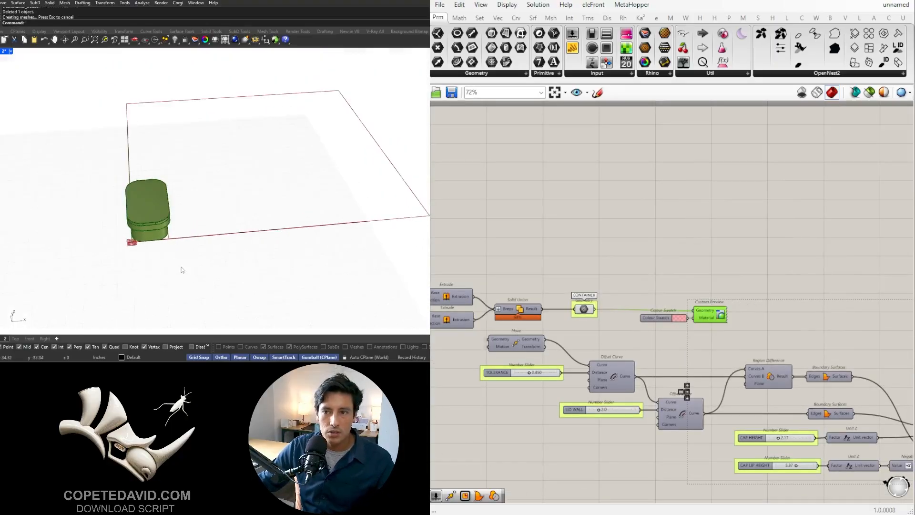
{"action": "left_click_drag", "start_coordinate": [192, 273], "coordinate": [95, 144]}
{"action": "right_click_drag", "start_coordinate": [112, 171], "coordinate": [131, 219]}
{"action": "left_click_drag", "start_coordinate": [168, 244], "coordinate": [329, 232]}
{"action": "left_click", "coordinate": [326, 288]}
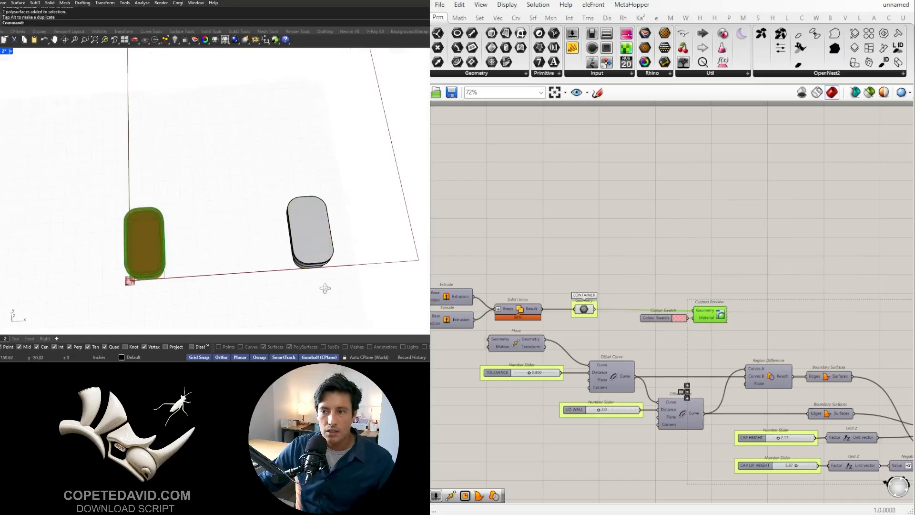
- Place a vertical clipping plane through the baked box, starting from the edge midpoint at the lid's end
{"action": "right_click_drag", "start_coordinate": [326, 289], "coordinate": [351, 252]}
{"action": "right_click_drag", "start_coordinate": [351, 252], "coordinate": [272, 179], "text": "shift"}
{"action": "scroll", "coordinate": [209, 212], "scroll_direction": "up", "scroll_amount": 5}
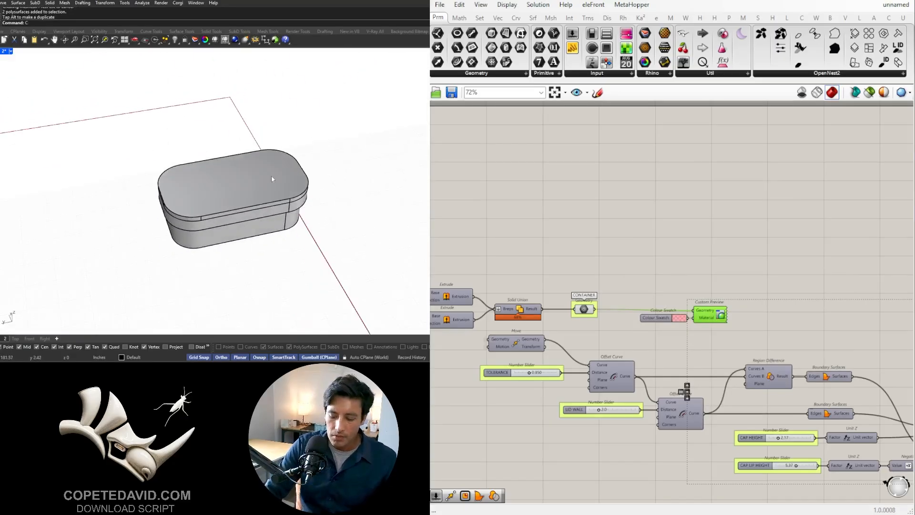
{"action": "key", "text": "Return"}
{"action": "type", "text": "V"}
{"action": "key", "text": "Return"}
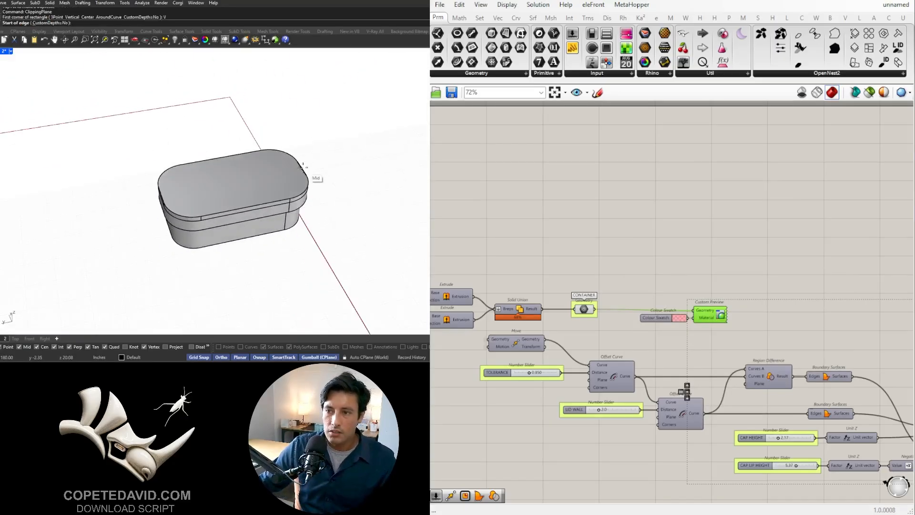
{"action": "left_click", "coordinate": [302, 167]}
{"action": "left_click", "coordinate": [334, 161]}
{"action": "key", "text": "Return"}
- Shift the clipping plane to inspect the lid and container in section, and delete the plane
{"action": "scroll", "coordinate": [290, 173], "scroll_direction": "up", "scroll_amount": 6}
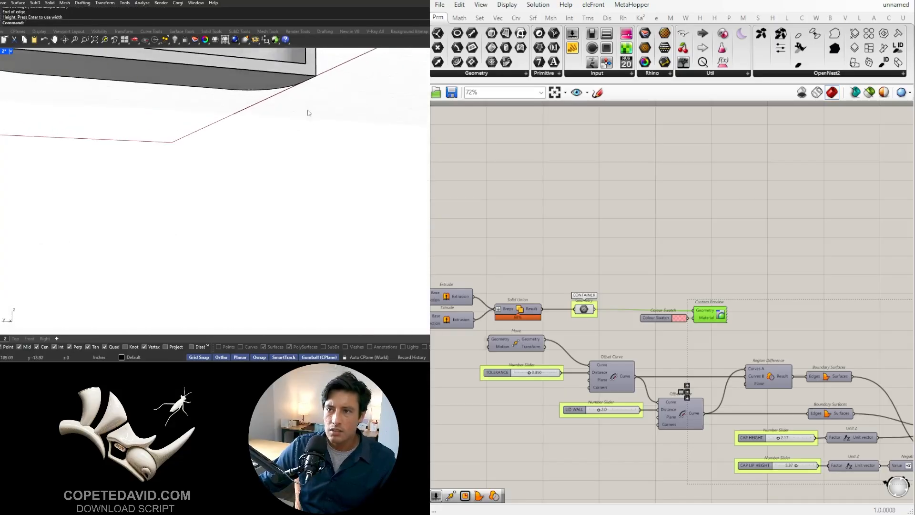
{"action": "scroll", "coordinate": [309, 113], "scroll_direction": "down", "scroll_amount": 6}
{"action": "right_click_drag", "start_coordinate": [322, 110], "coordinate": [373, 170]}
{"action": "left_click", "coordinate": [374, 172]}
{"action": "left_click_drag", "start_coordinate": [371, 165], "coordinate": [416, 220]}
{"action": "key", "text": "Escape"}
{"action": "right_click_drag", "start_coordinate": [414, 219], "coordinate": [281, 236]}
{"action": "scroll", "coordinate": [257, 172], "scroll_direction": "down", "scroll_amount": 5}
{"action": "scroll", "coordinate": [246, 197], "scroll_direction": "up", "scroll_amount": 4}
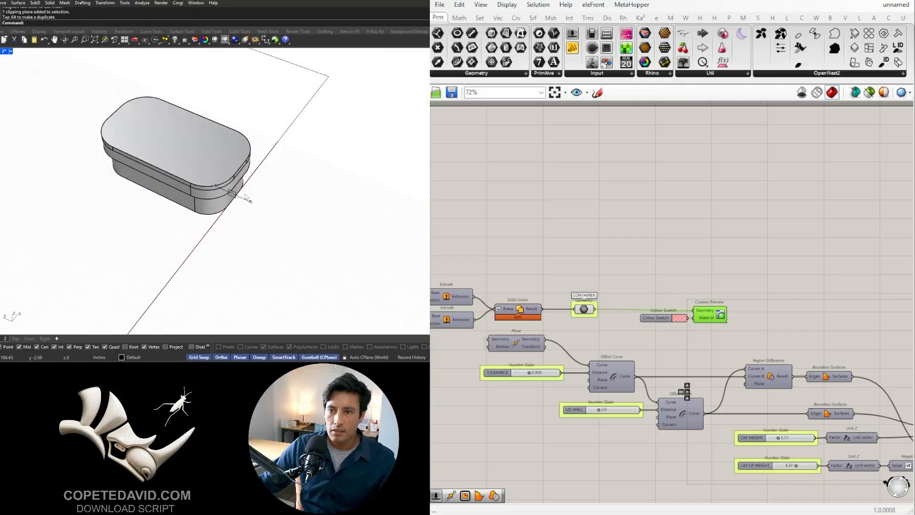
{"action": "left_click", "coordinate": [241, 198]}
{"action": "key", "text": "Delete"}
- Examine the baked lid and container individually from several angles
{"action": "scroll", "coordinate": [237, 175], "scroll_direction": "down", "scroll_amount": 8}
{"action": "left_click", "coordinate": [231, 170]}
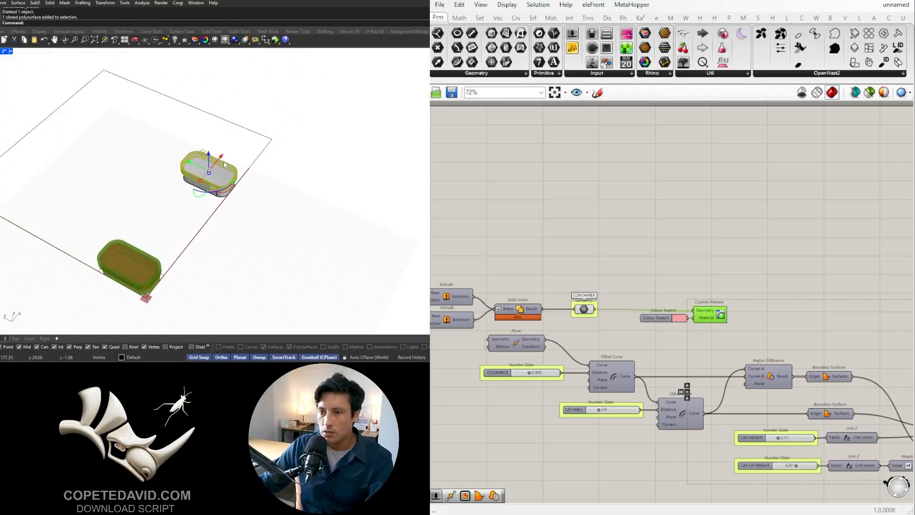
{"action": "scroll", "coordinate": [262, 171], "scroll_direction": "up", "scroll_amount": 3}
{"action": "right_click_drag", "start_coordinate": [265, 173], "coordinate": [137, 229]}
{"action": "key", "text": "Escape"}
{"action": "scroll", "coordinate": [219, 157], "scroll_direction": "down", "scroll_amount": 3}
{"action": "left_click", "coordinate": [218, 159]}
{"action": "scroll", "coordinate": [174, 176], "scroll_direction": "up", "scroll_amount": 5}
{"action": "left_click", "coordinate": [249, 178], "text": "shift"}
{"action": "left_click", "coordinate": [240, 163]}
{"action": "scroll", "coordinate": [241, 163], "scroll_direction": "down", "scroll_amount": 4}
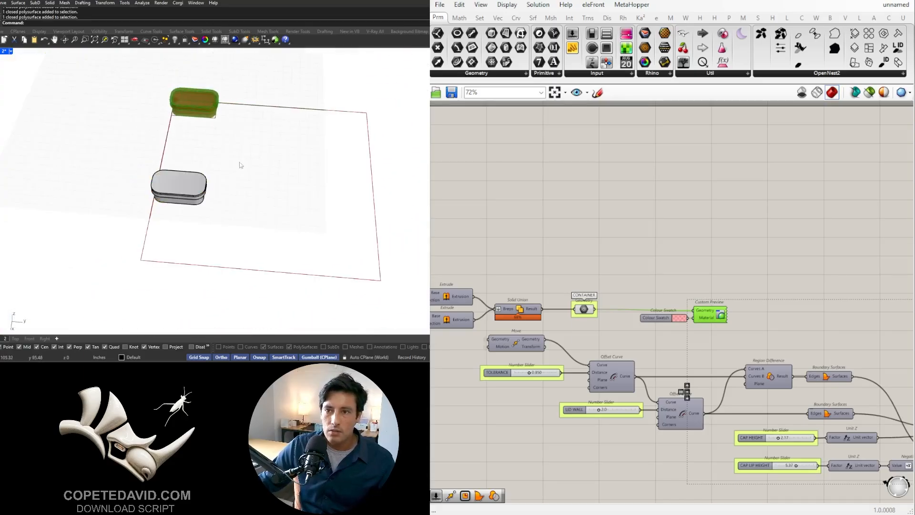
{"action": "scroll", "coordinate": [80, 100], "scroll_direction": "up", "scroll_amount": 2}
{"action": "left_click", "coordinate": [719, 214]}
- Move the baked lid along the Y axis beside the container and flip it so its open side faces up
{"action": "right_click_drag", "start_coordinate": [132, 134], "coordinate": [190, 116]}
{"action": "left_click", "coordinate": [215, 222]}
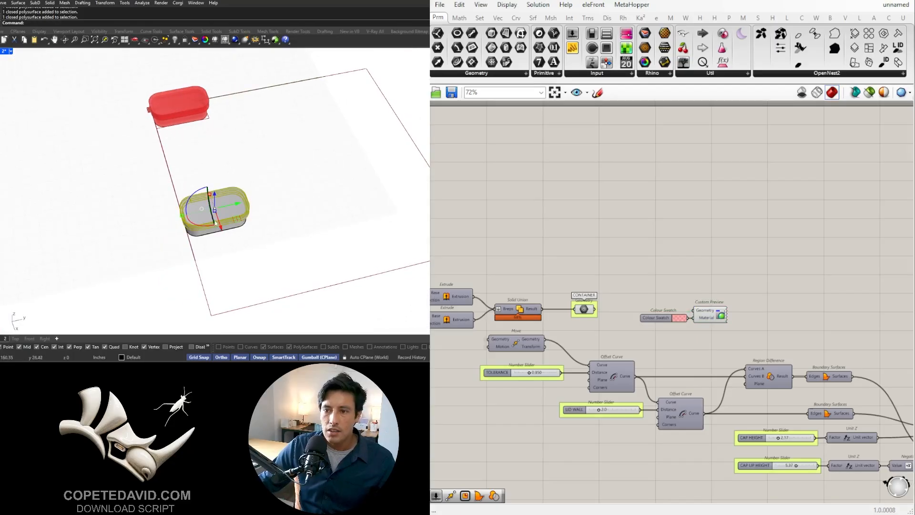
{"action": "left_click", "coordinate": [221, 233]}
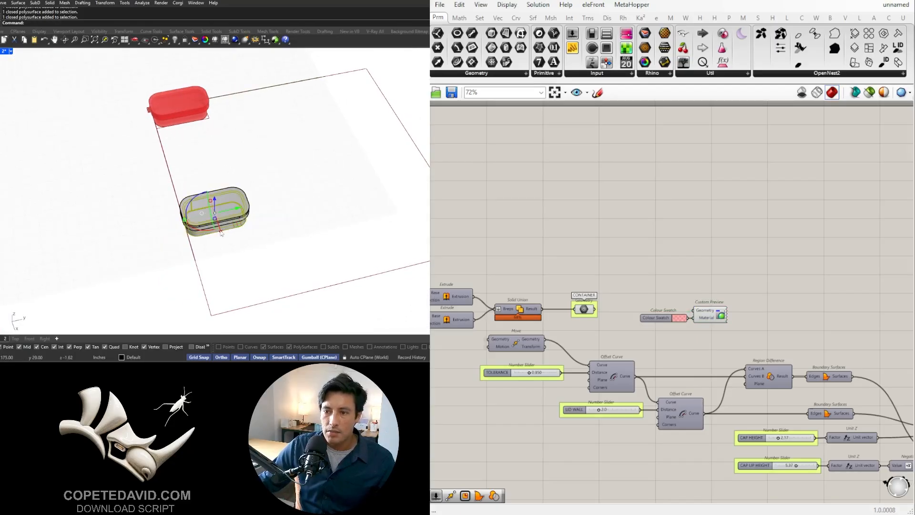
{"action": "left_click", "coordinate": [246, 192], "text": "shift"}
{"action": "right_click_drag", "start_coordinate": [246, 192], "coordinate": [188, 216]}
{"action": "left_click", "coordinate": [227, 233]}
{"action": "left_click", "coordinate": [188, 216]}
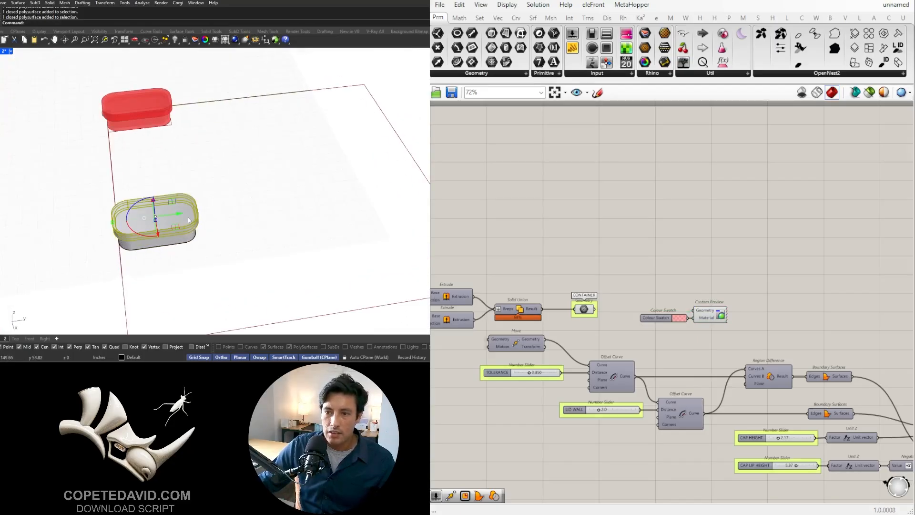
{"action": "left_click_drag", "start_coordinate": [189, 220], "coordinate": [275, 164]}
{"action": "left_click", "coordinate": [243, 251]}
{"action": "right_click_drag", "start_coordinate": [243, 250], "coordinate": [275, 206]}
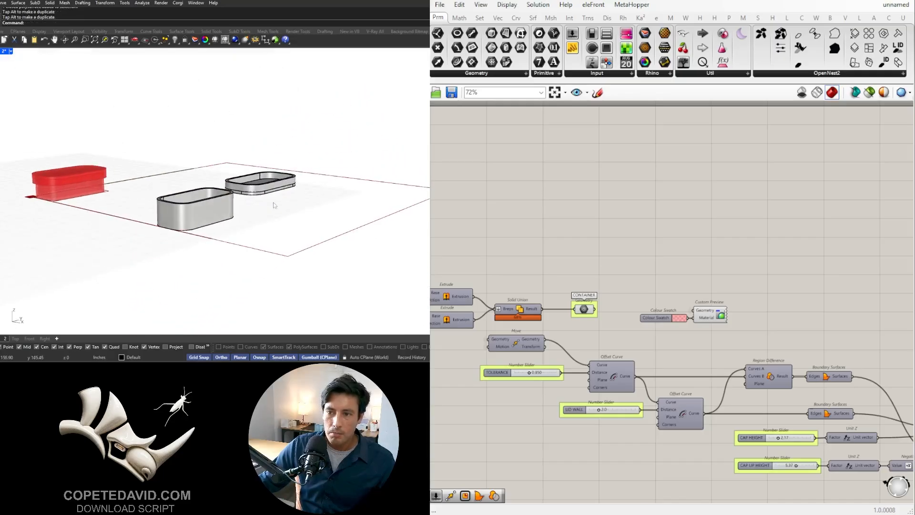
- Move the flipped lid vertically down to the level of the container's base
{"action": "scroll", "coordinate": [275, 206], "scroll_direction": "up", "scroll_amount": 3}
{"action": "left_click", "coordinate": [246, 179]}
{"action": "right_click_drag", "start_coordinate": [243, 170], "coordinate": [212, 200]}
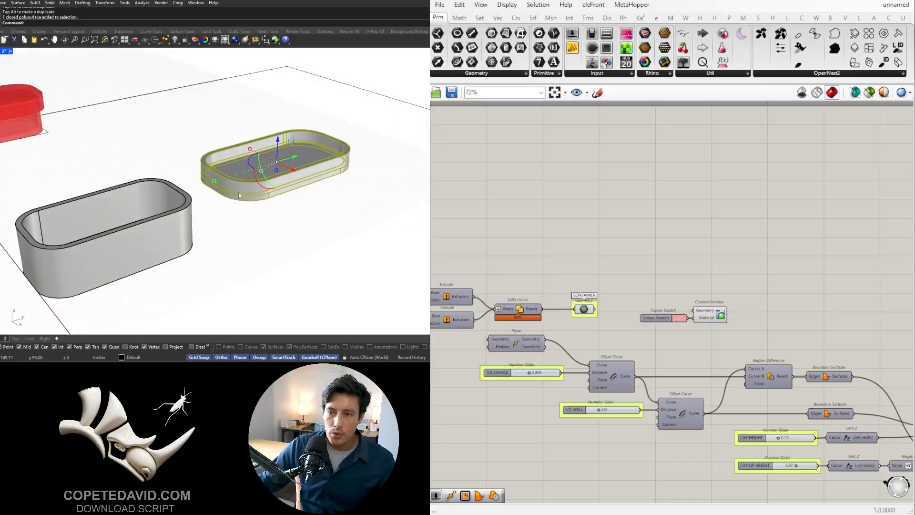
{"action": "type", "text": "m"}
{"action": "key", "text": "Return"}
{"action": "type", "text": "v"}
{"action": "key", "text": "Return"}
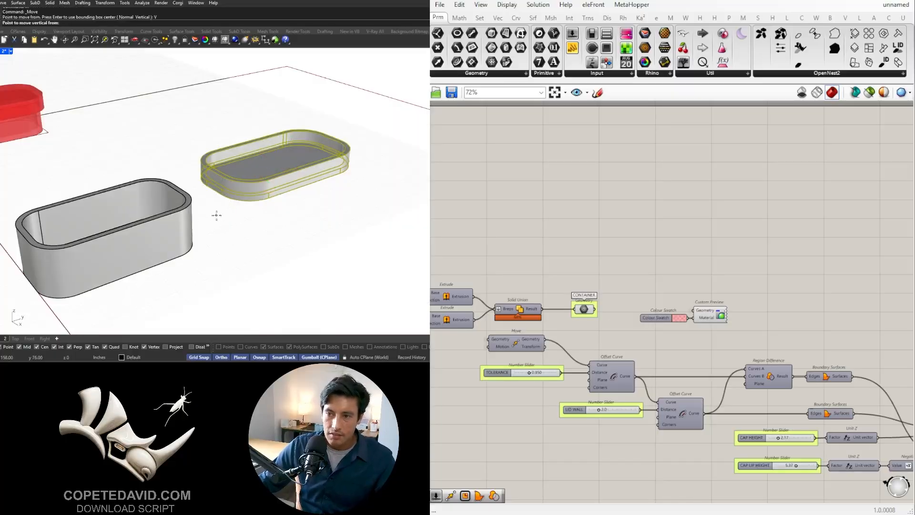
{"action": "left_click", "coordinate": [220, 197]}
{"action": "left_click", "coordinate": [189, 251]}
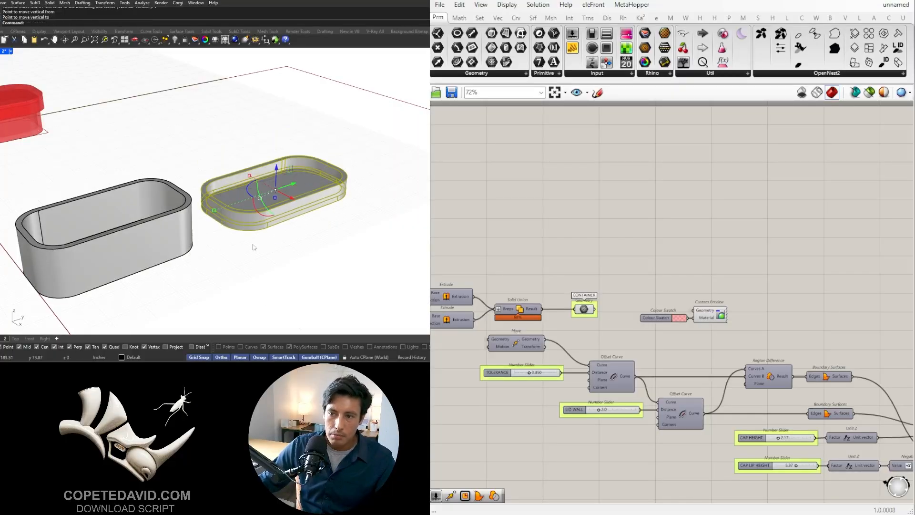
{"action": "left_click", "coordinate": [252, 244]}
{"action": "left_click", "coordinate": [170, 253]}
{"action": "key", "text": "Escape"}
- Examine the baked container and upturned lid lying side by side
{"action": "scroll", "coordinate": [221, 242], "scroll_direction": "down", "scroll_amount": 4}
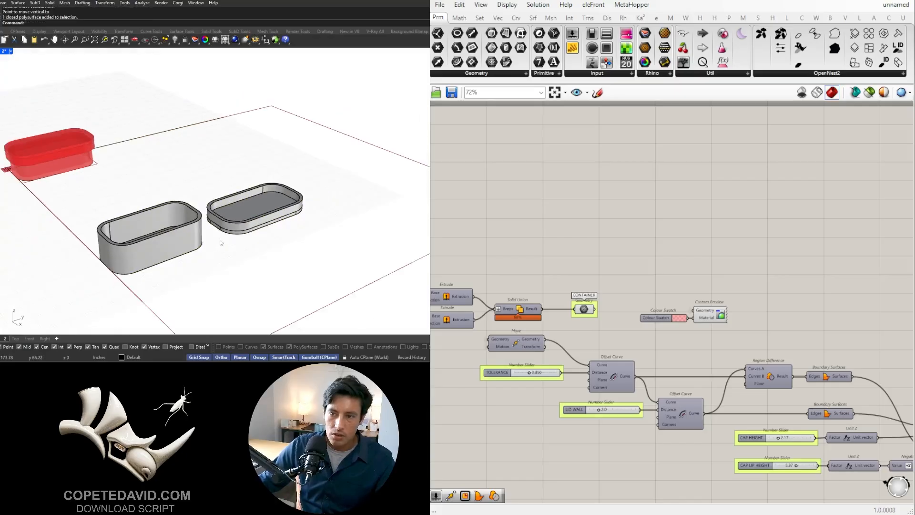
{"action": "right_click_drag", "start_coordinate": [220, 241], "coordinate": [191, 270]}
{"action": "left_click", "coordinate": [212, 241]}
{"action": "left_click", "coordinate": [156, 246]}
{"action": "scroll", "coordinate": [178, 242], "scroll_direction": "up", "scroll_amount": 6}
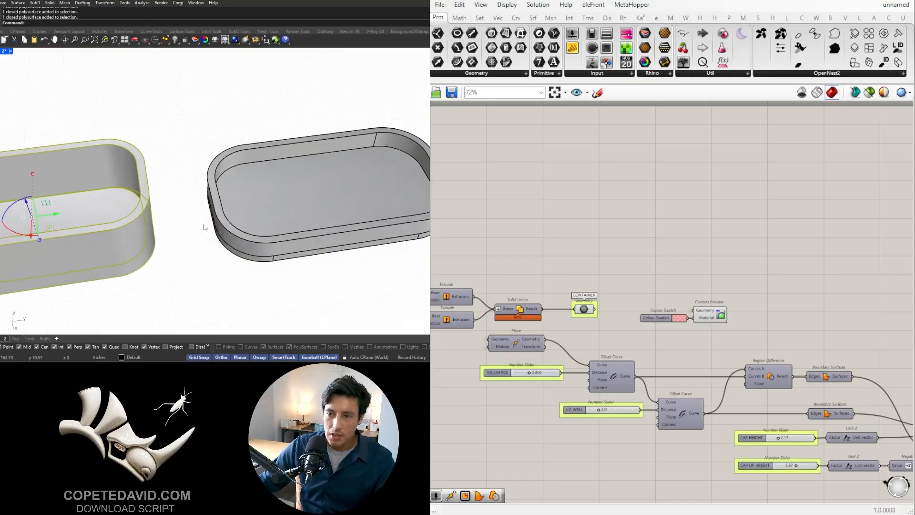
- Move the upturned lid from point to point so its end sits against the container's end
{"action": "left_click", "coordinate": [229, 223]}
{"action": "scroll", "coordinate": [224, 218], "scroll_direction": "up", "scroll_amount": 6}
{"action": "right_click_drag", "start_coordinate": [215, 217], "coordinate": [159, 199]}
{"action": "type", "text": "m"}
{"action": "key", "text": "Return"}
{"action": "left_click", "coordinate": [211, 208]}
{"action": "left_click", "coordinate": [82, 191]}
{"action": "scroll", "coordinate": [82, 190], "scroll_direction": "down", "scroll_amount": 5}
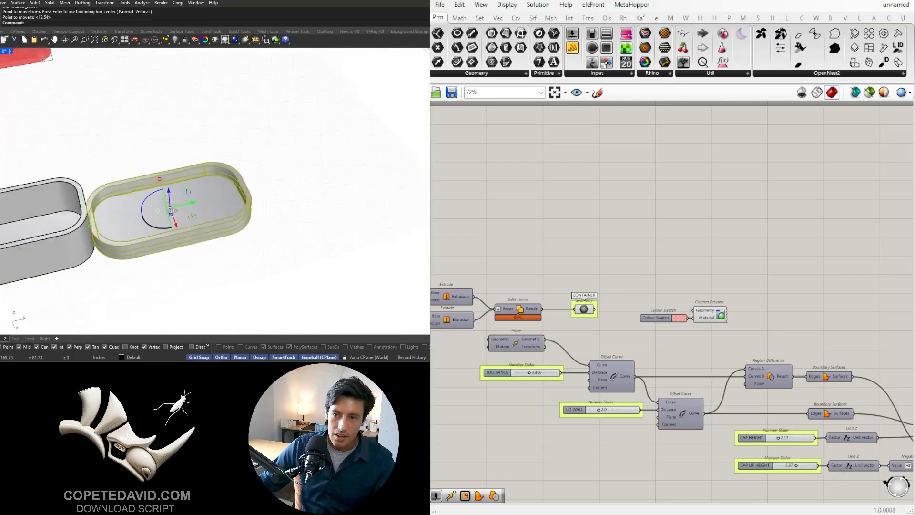
{"action": "key", "text": "Return"}
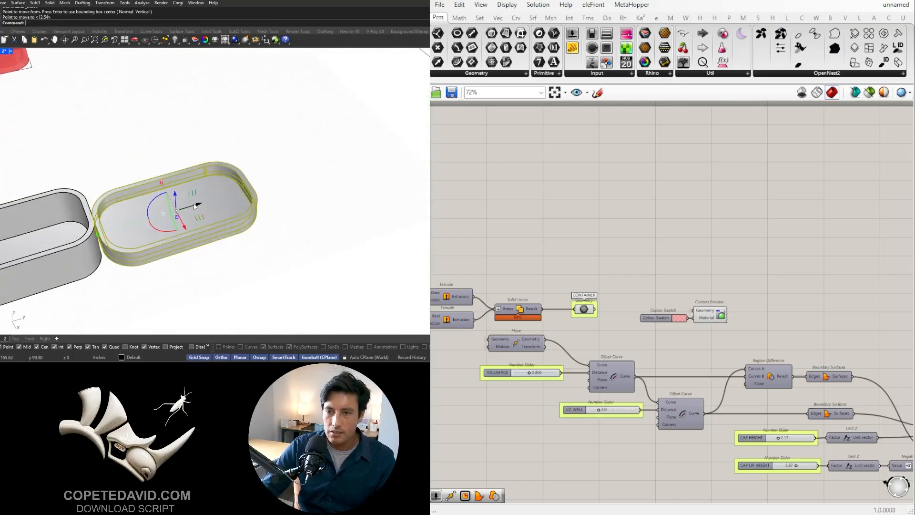
{"action": "key", "text": "Escape"}
- Select both polysurfaces and mesh them with the Custom - Previously Used quality preset
{"action": "scroll", "coordinate": [194, 204], "scroll_direction": "down", "scroll_amount": 8}
{"action": "right_click_drag", "start_coordinate": [194, 204], "coordinate": [221, 247]}
{"action": "left_click_drag", "start_coordinate": [219, 258], "coordinate": [144, 208]}
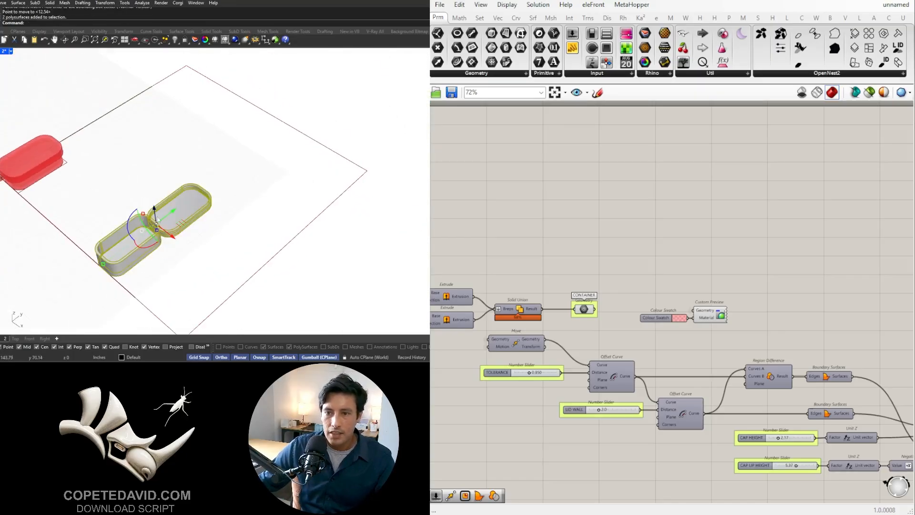
{"action": "right_click_drag", "start_coordinate": [144, 208], "coordinate": [218, 176]}
{"action": "scroll", "coordinate": [217, 177], "scroll_direction": "up", "scroll_amount": 2}
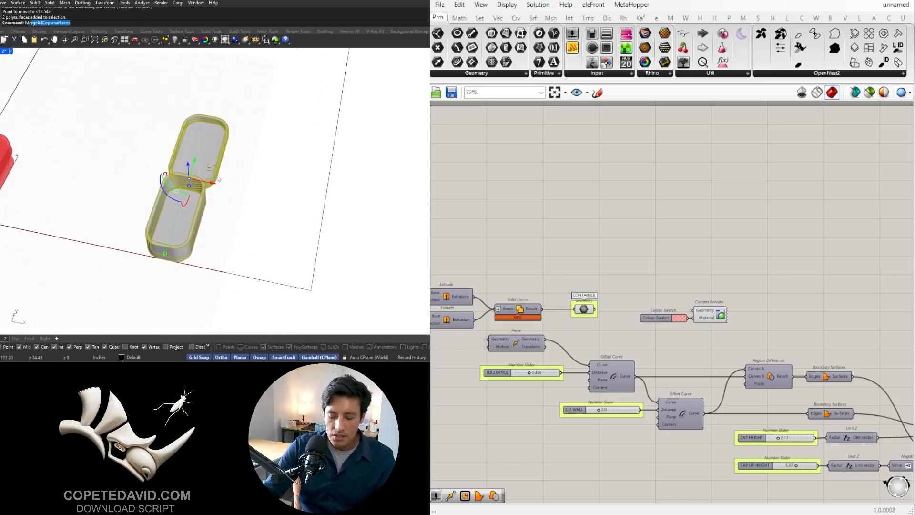
{"action": "type", "text": "esh"}
{"action": "key", "text": "Return"}
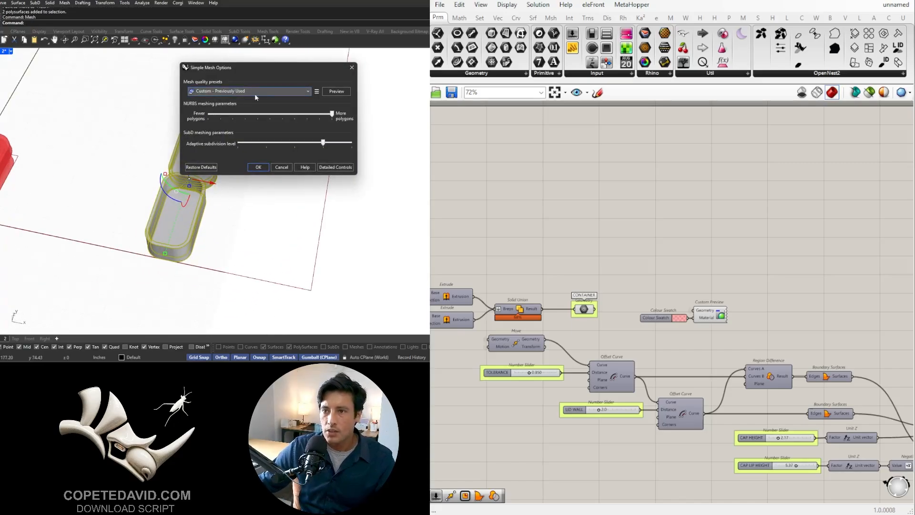
{"action": "left_click", "coordinate": [259, 168]}
- Move the polysurfaces about 30 in along X to compare them with the meshes, and undo the move and the meshing
{"action": "left_click_drag", "start_coordinate": [218, 186], "coordinate": [279, 187]}
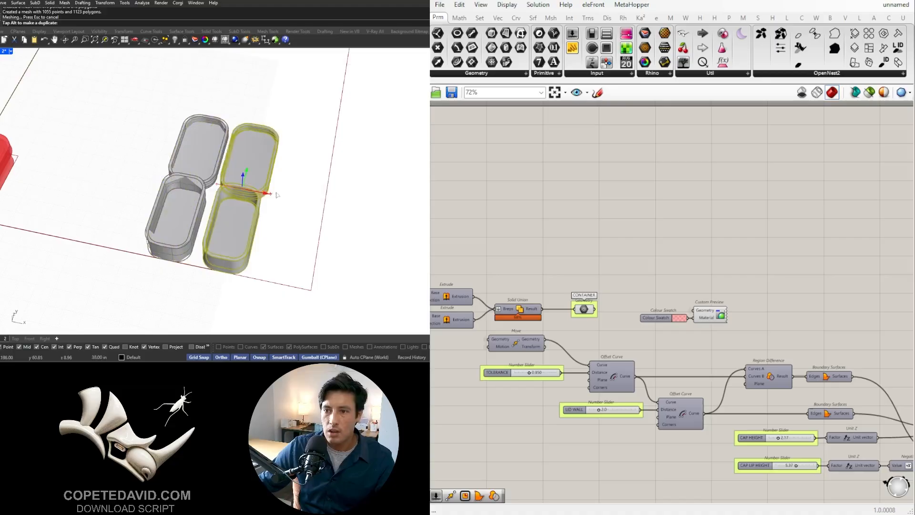
{"action": "scroll", "coordinate": [248, 154], "scroll_direction": "up", "scroll_amount": 5}
{"action": "scroll", "coordinate": [248, 154], "scroll_direction": "down", "scroll_amount": 5}
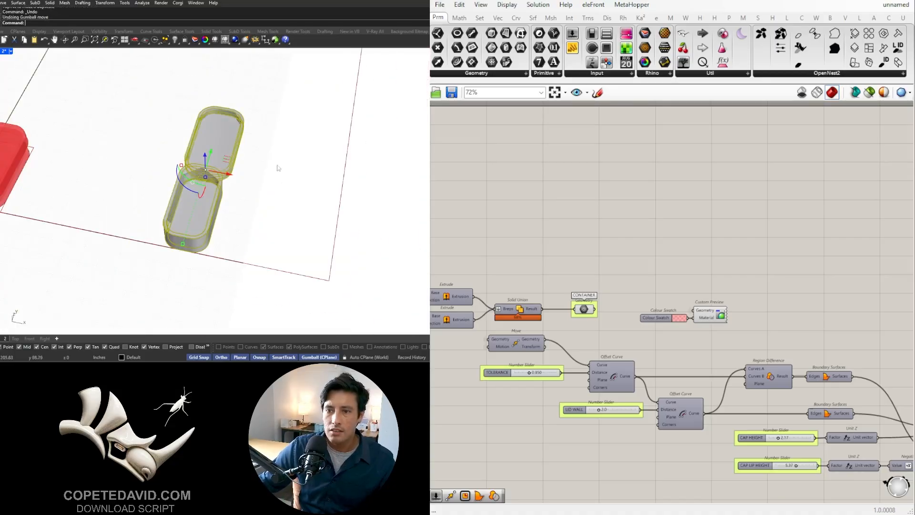
{"action": "key", "text": "ctrl+z"}
- Select the lid and container polysurfaces and mesh them with the Smooth and slower preset
{"action": "left_click_drag", "start_coordinate": [279, 233], "coordinate": [203, 153]}
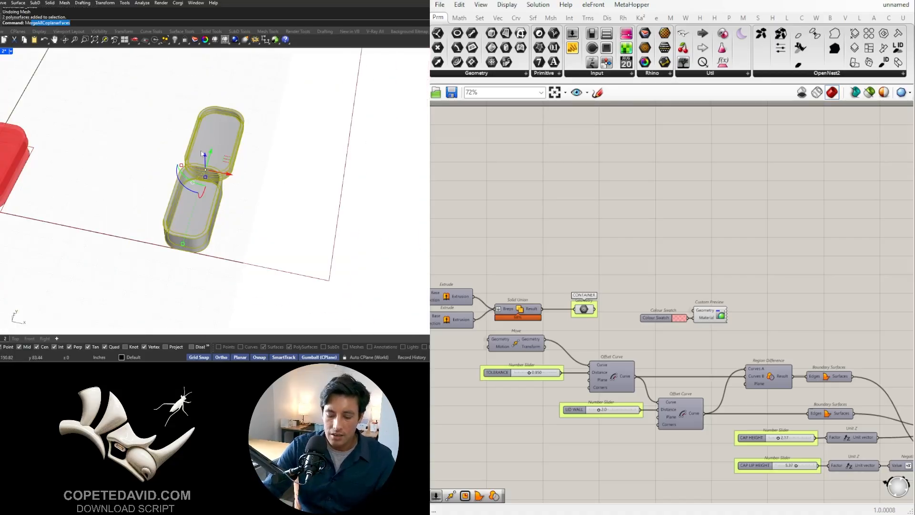
{"action": "type", "text": "esh"}
{"action": "key", "text": "Return"}
{"action": "left_click", "coordinate": [241, 91]}
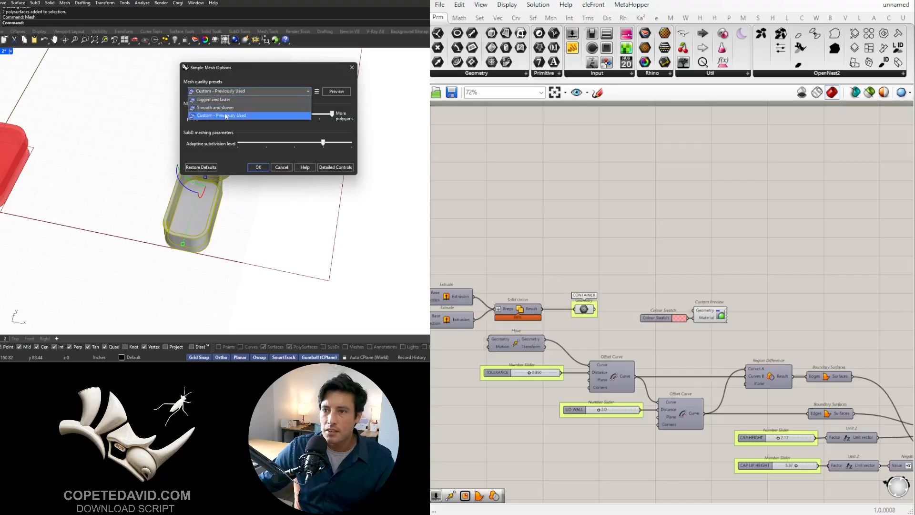
{"action": "left_click", "coordinate": [228, 108]}
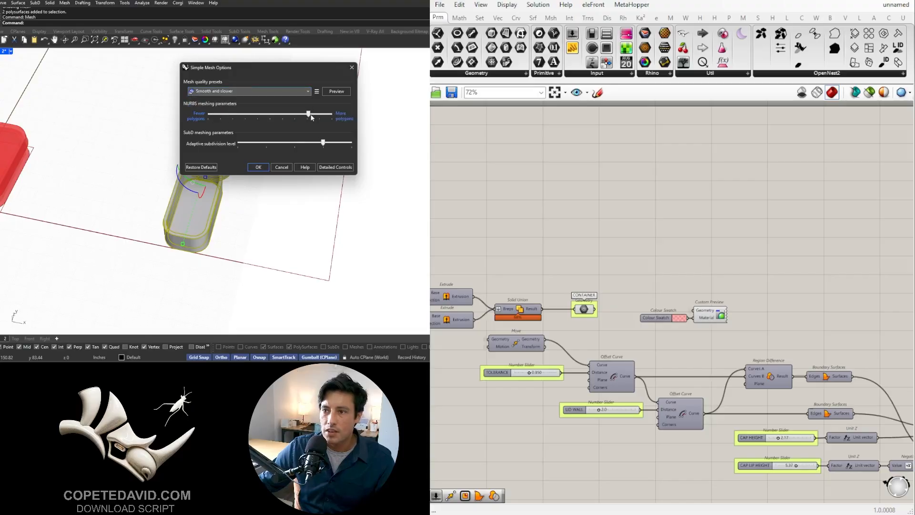
{"action": "left_click", "coordinate": [257, 168]}
- Inspect the rounded corners of the smooth container mesh and undo the meshing
{"action": "scroll", "coordinate": [205, 193], "scroll_direction": "up", "scroll_amount": 3}
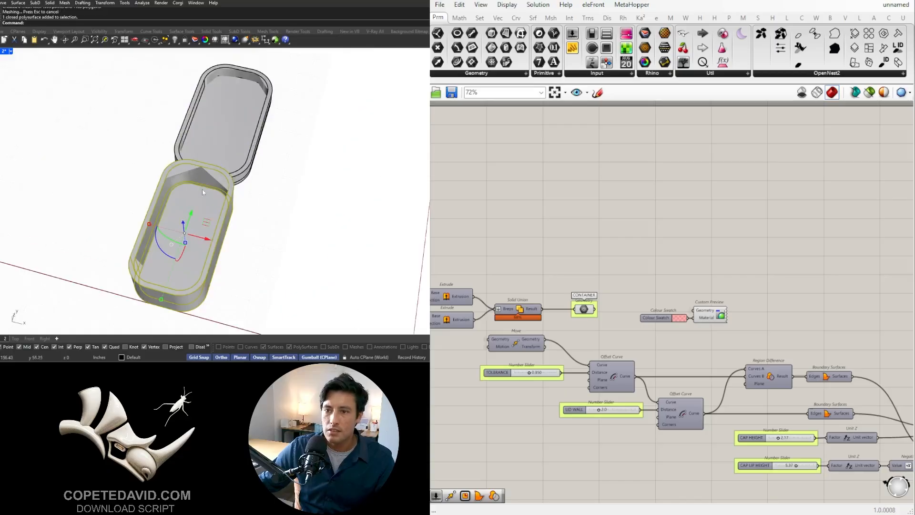
{"action": "right_click_drag", "start_coordinate": [202, 190], "coordinate": [224, 177]}
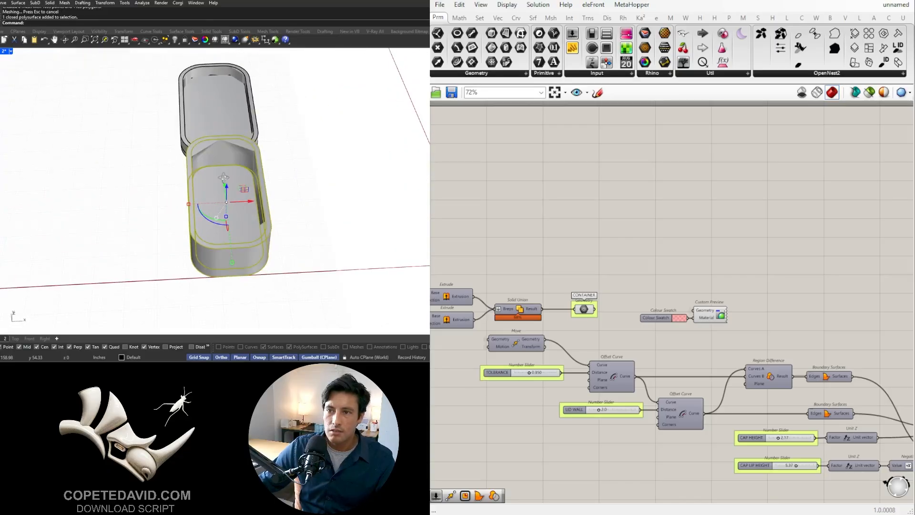
{"action": "key", "text": "ctrl+z"}
- Delete the selected lid and container, and undo the deletion
{"action": "left_click", "coordinate": [196, 217], "text": "shift"}
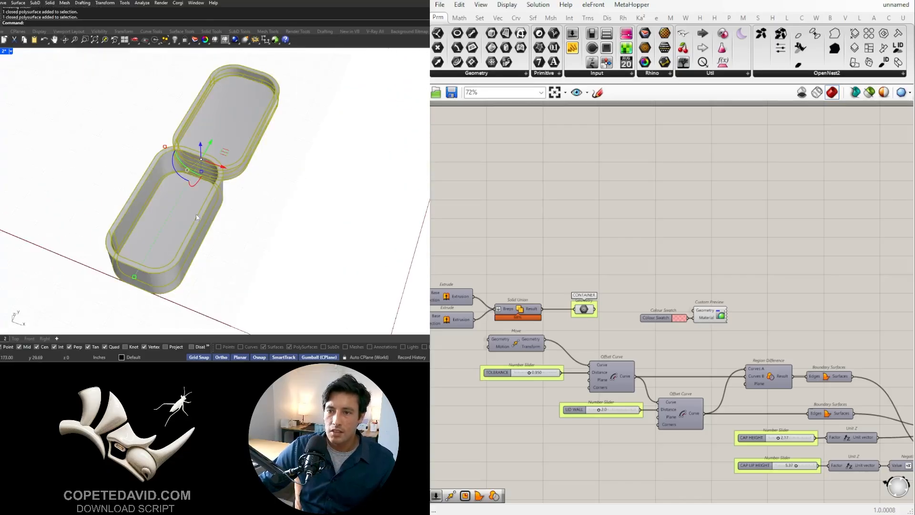
{"action": "key", "text": "Delete"}
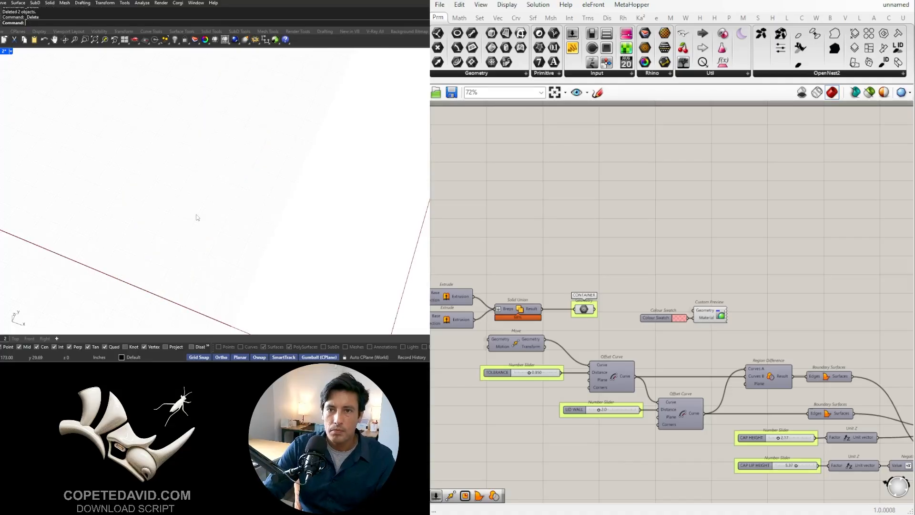
{"action": "key", "text": "ctrl+z"}
{"action": "left_click", "coordinate": [255, 232]}
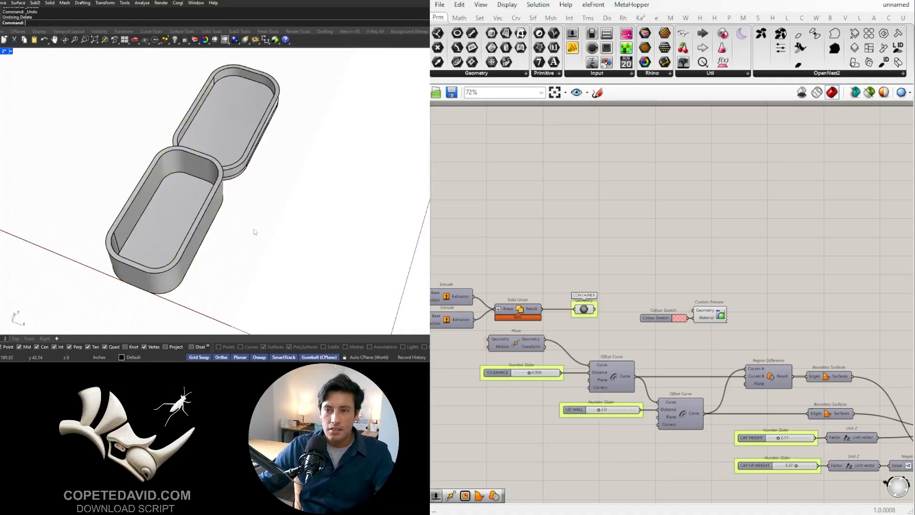
- Mesh the container and lid polysurfaces using the detailed mesh options with a maximum edge length of 0.1 in
{"action": "left_click_drag", "start_coordinate": [271, 237], "coordinate": [189, 148]}
{"action": "type", "text": "Mesh"}
{"action": "key", "text": "Return"}
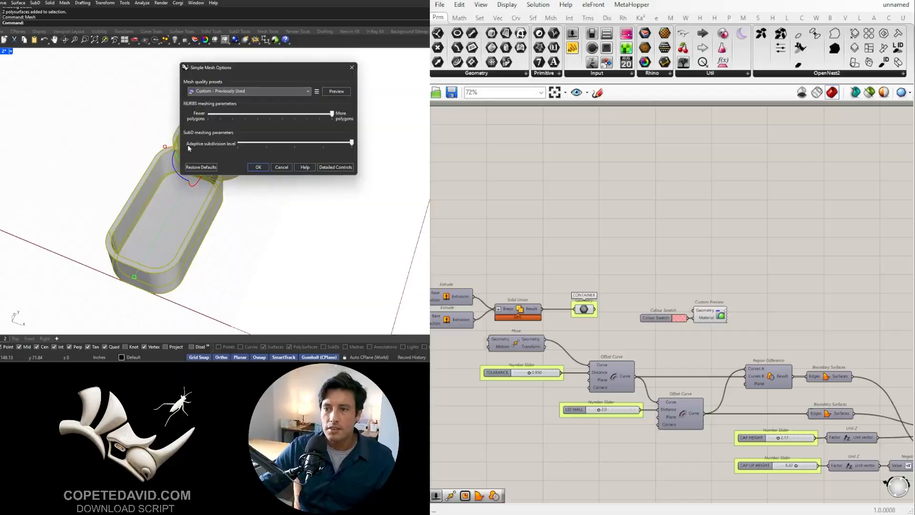
{"action": "left_click", "coordinate": [336, 166]}
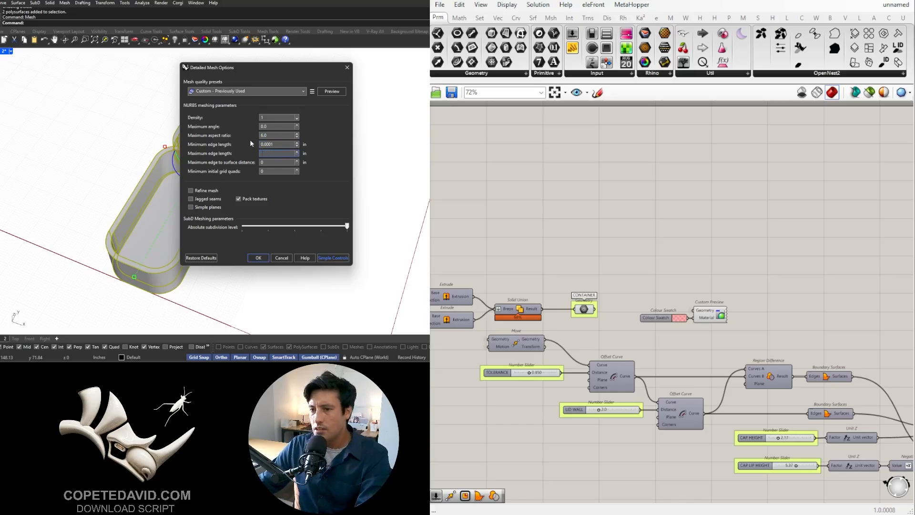
{"action": "type", "text": ".1"}
{"action": "left_click", "coordinate": [258, 258]}
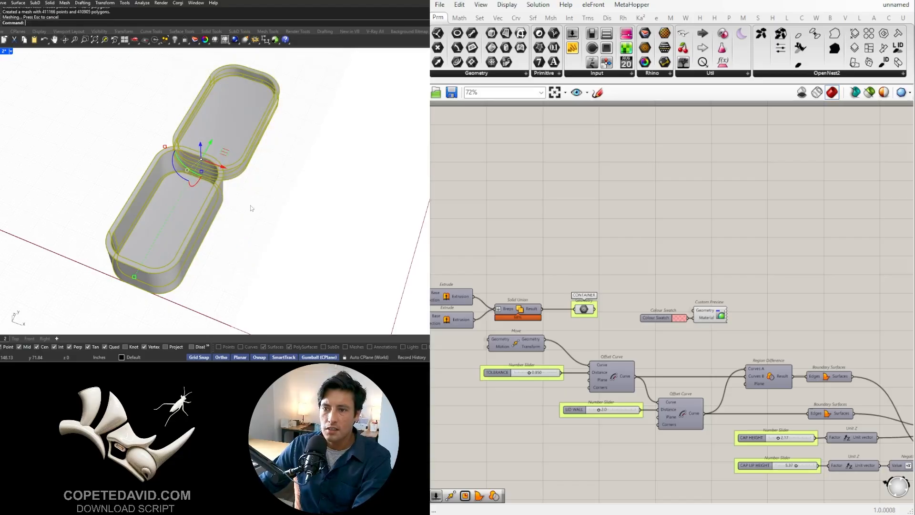
- Move the original polysurfaces aside along the negative X axis, away from the new meshes
{"action": "right_click_drag", "start_coordinate": [250, 205], "coordinate": [230, 148]}
{"action": "left_click_drag", "start_coordinate": [233, 163], "coordinate": [106, 142]}
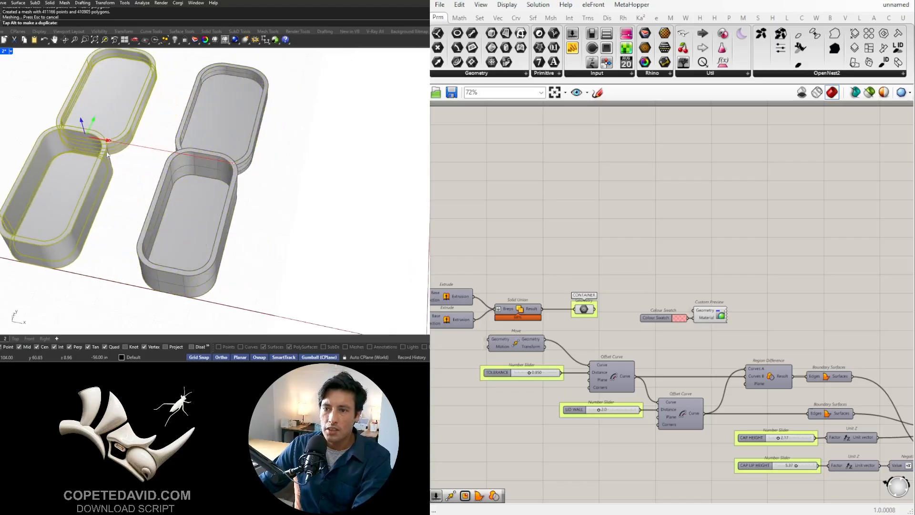
{"action": "left_click", "coordinate": [288, 198]}
- Examine the container and lid meshes up close, checking their corner smoothness and mesh density
{"action": "right_click_drag", "start_coordinate": [288, 197], "coordinate": [224, 164]}
{"action": "scroll", "coordinate": [239, 163], "scroll_direction": "up", "scroll_amount": 5}
{"action": "left_click", "coordinate": [238, 163]}
{"action": "scroll", "coordinate": [224, 163], "scroll_direction": "down", "scroll_amount": 5}
{"action": "key", "text": "Escape"}
{"action": "scroll", "coordinate": [224, 163], "scroll_direction": "up", "scroll_amount": 7}
{"action": "scroll", "coordinate": [224, 160], "scroll_direction": "down", "scroll_amount": 6}
{"action": "left_click", "coordinate": [275, 130]}
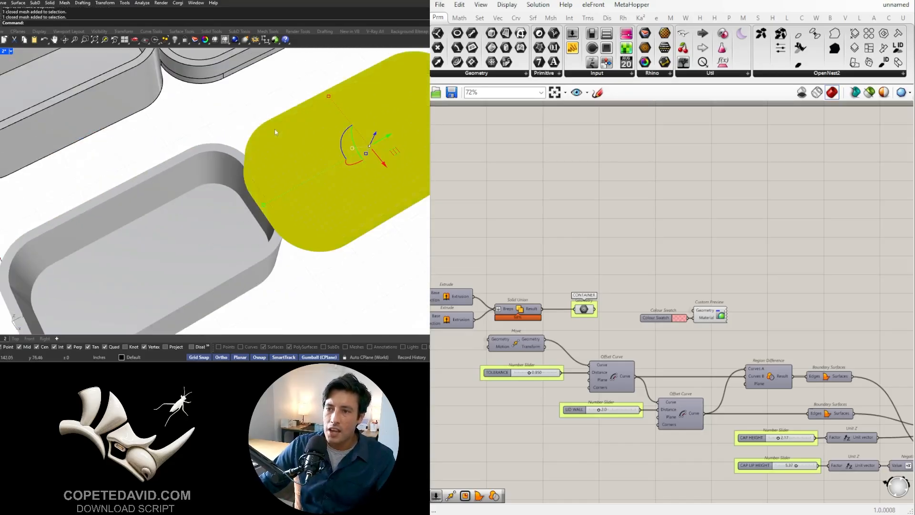
{"action": "key", "text": "Escape"}
{"action": "left_click", "coordinate": [198, 164]}
{"action": "scroll", "coordinate": [200, 175], "scroll_direction": "down", "scroll_amount": 7}
{"action": "right_click_drag", "start_coordinate": [202, 180], "coordinate": [181, 164]}
{"action": "left_click", "coordinate": [264, 252]}
{"action": "left_click_drag", "start_coordinate": [269, 244], "coordinate": [195, 179]}
{"action": "right_click_drag", "start_coordinate": [196, 179], "coordinate": [263, 194]}
{"action": "key", "text": "Escape"}
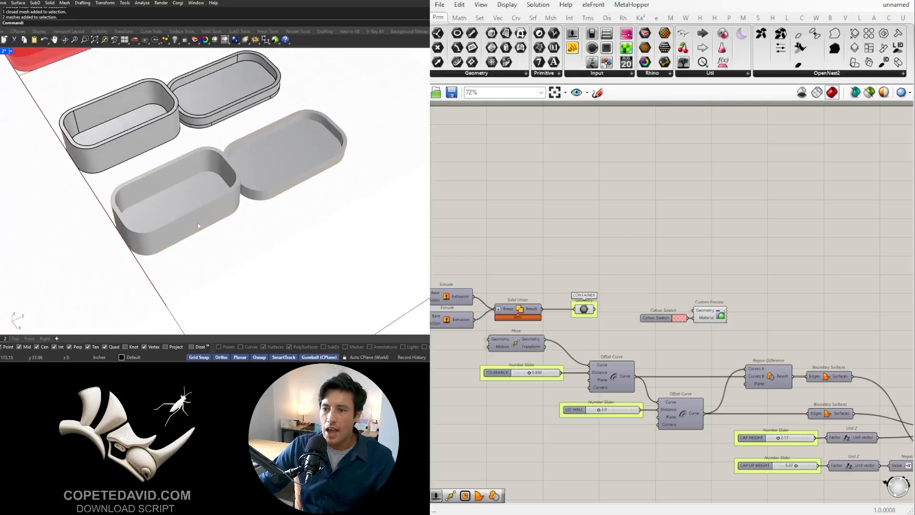
- Select both the container and lid meshes and export only them as BOX TEST.stl
{"action": "left_click_drag", "start_coordinate": [280, 248], "coordinate": [214, 182]}
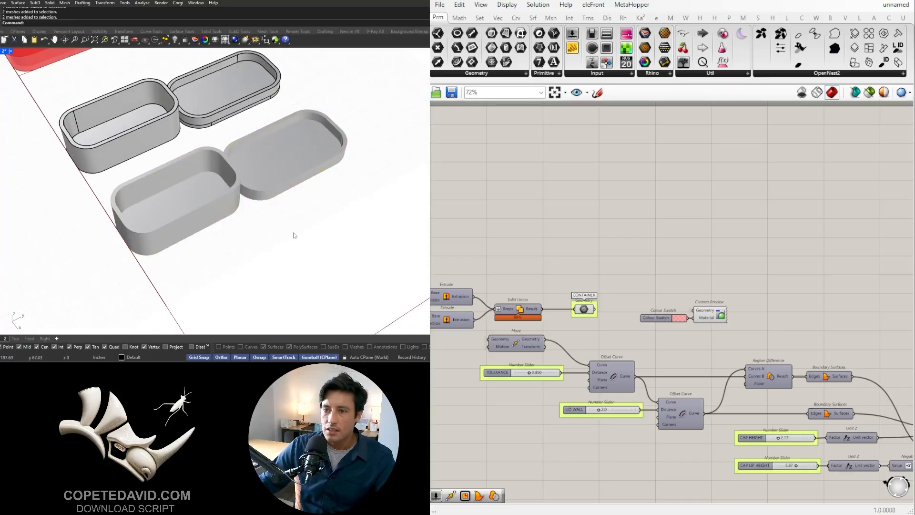
{"action": "right_click_drag", "start_coordinate": [292, 235], "coordinate": [299, 252]}
{"action": "left_click_drag", "start_coordinate": [300, 252], "coordinate": [217, 191]}
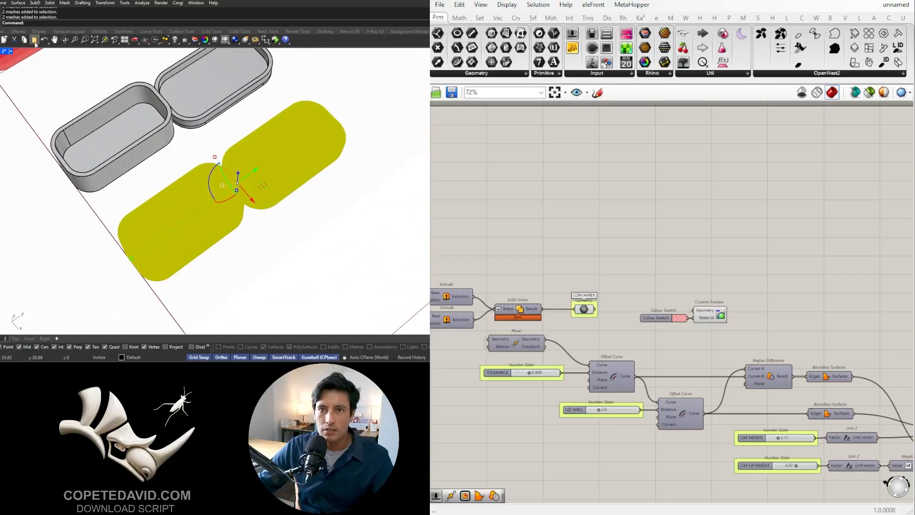
{"action": "left_click", "coordinate": [0, 3]}
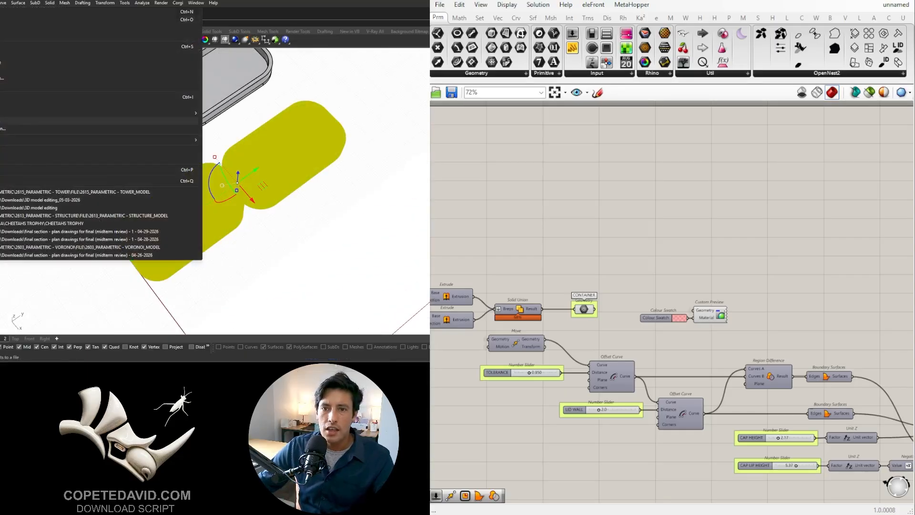
{"action": "left_click", "coordinate": [35, 122]}
{"action": "left_click_drag", "start_coordinate": [349, 76], "coordinate": [429, 78]}
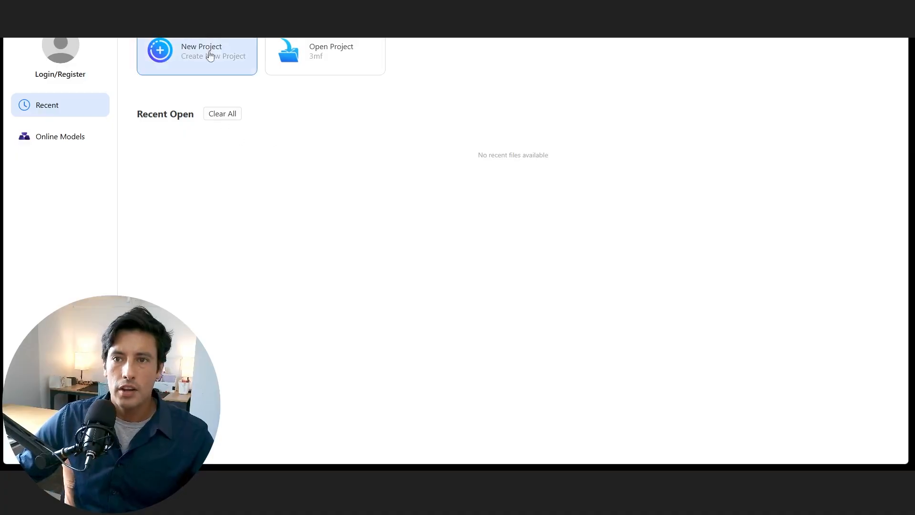
- Switch to the Elegoo slicer, create a new project and load BOX TEST.stl onto the build plate
{"action": "left_click", "coordinate": [192, 53]}
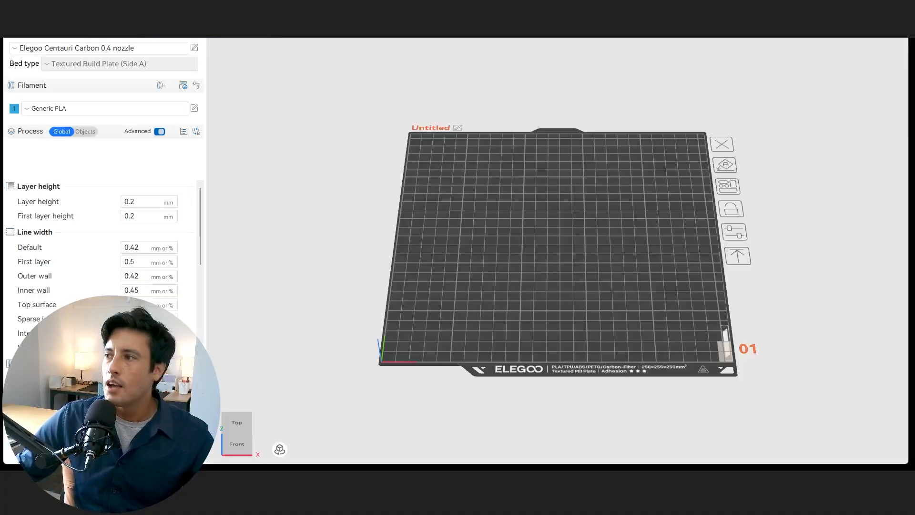
{"action": "left_click_drag", "start_coordinate": [914, 143], "coordinate": [538, 217]}
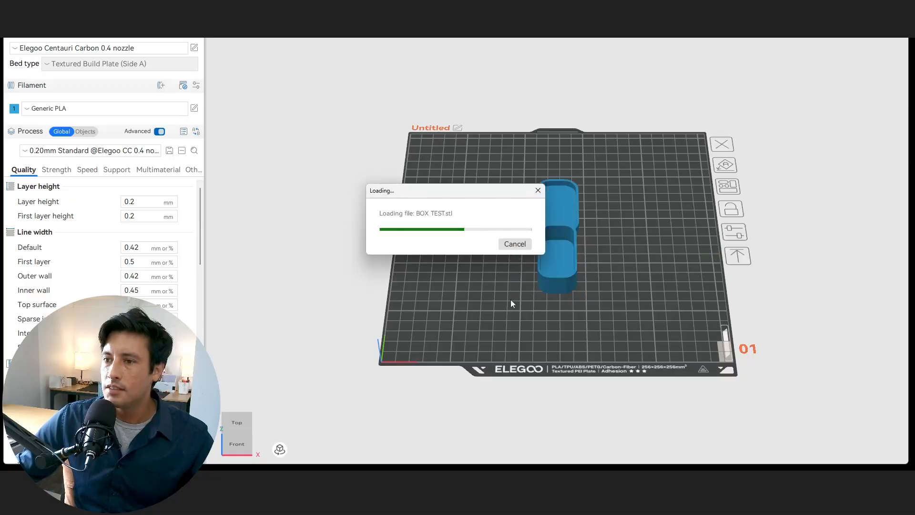
{"action": "left_click_drag", "start_coordinate": [497, 335], "coordinate": [630, 307]}
{"action": "scroll", "coordinate": [620, 276], "scroll_direction": "up", "scroll_amount": 4}
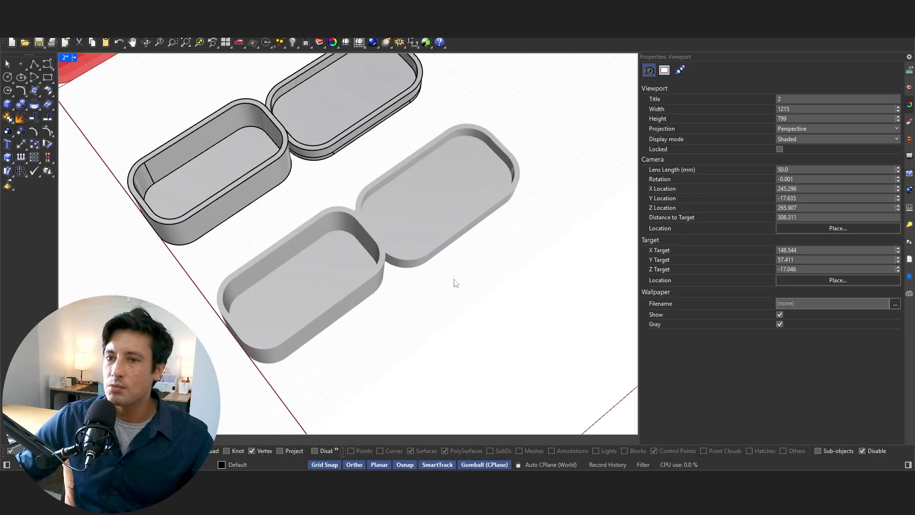
- Check how the container and lid lie on the build plate, and slice the plate
{"action": "scroll", "coordinate": [457, 283], "scroll_direction": "down", "scroll_amount": 10}
{"action": "right_click_drag", "start_coordinate": [481, 262], "coordinate": [449, 126]}
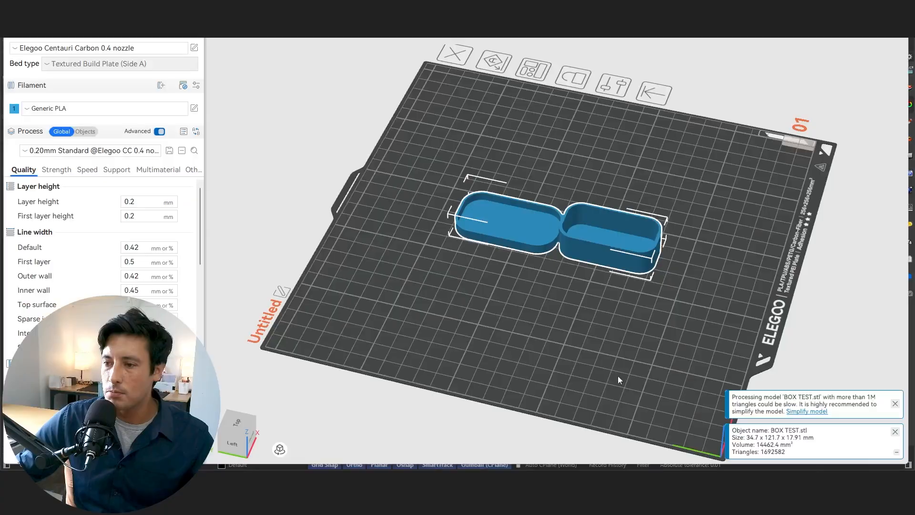
{"action": "left_click_drag", "start_coordinate": [683, 326], "coordinate": [711, 106]}
{"action": "scroll", "coordinate": [679, 200], "scroll_direction": "up", "scroll_amount": 2}
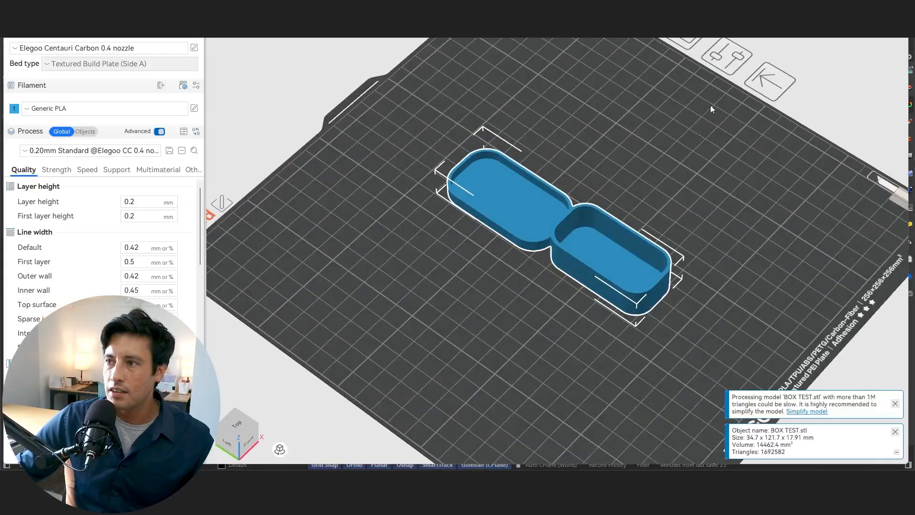
{"action": "left_click", "coordinate": [805, 11]}
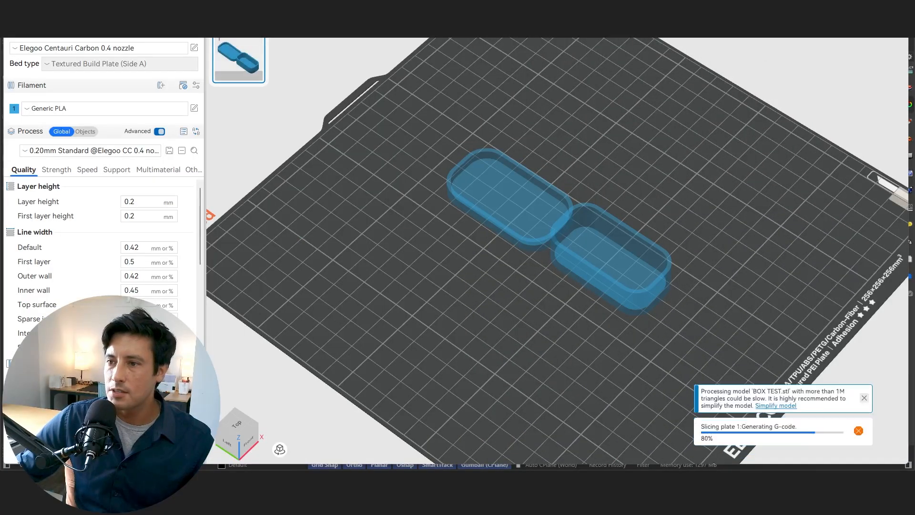
{"action": "left_click_drag", "start_coordinate": [540, 338], "coordinate": [548, 350]}
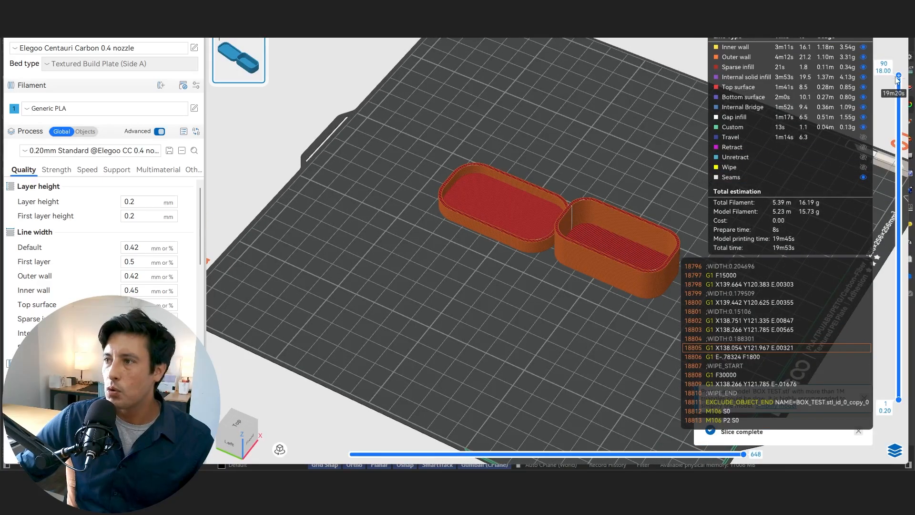
- Preview the sliced print down at layer 56, up at layer 64 and back at the top layer 90
{"action": "left_click_drag", "start_coordinate": [900, 79], "coordinate": [896, 198]}
{"action": "scroll", "coordinate": [588, 266], "scroll_direction": "up", "scroll_amount": 6}
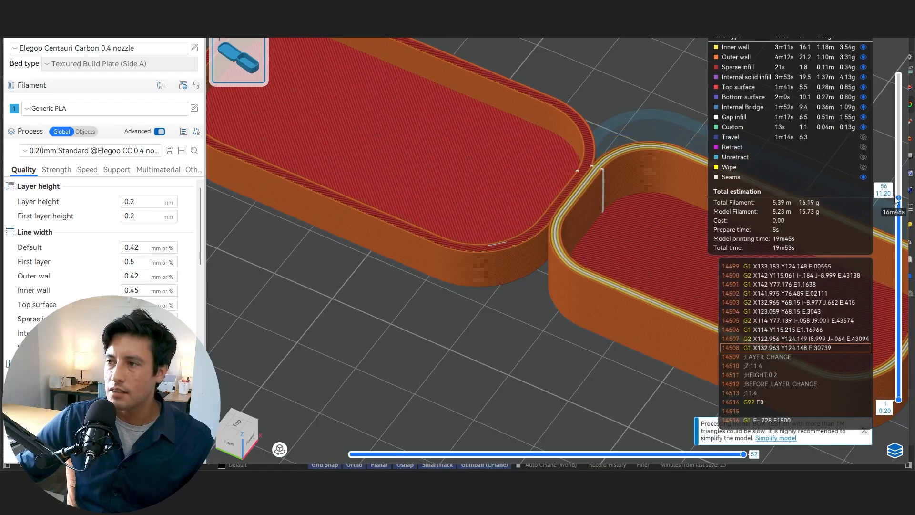
{"action": "left_click_drag", "start_coordinate": [899, 197], "coordinate": [899, 169]}
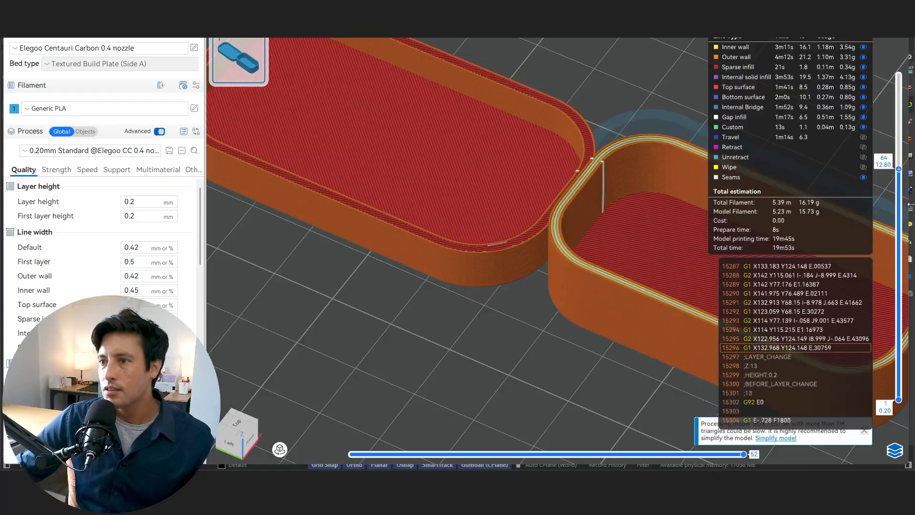
{"action": "left_click_drag", "start_coordinate": [909, 339], "coordinate": [900, 72]}
{"action": "scroll", "coordinate": [568, 133], "scroll_direction": "down", "scroll_amount": 6}
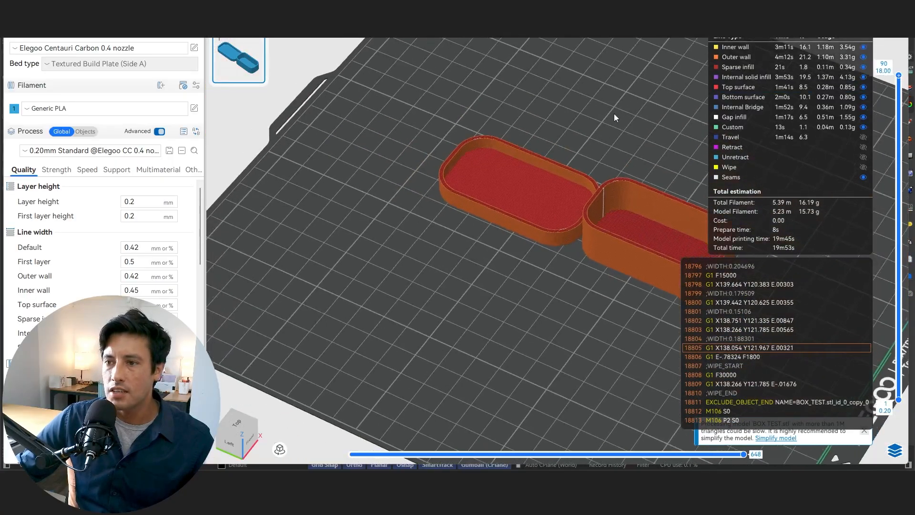
- Look over the sliced container and lid on the build plate up close and from above
{"action": "scroll", "coordinate": [614, 114], "scroll_direction": "up", "scroll_amount": 2}
{"action": "scroll", "coordinate": [548, 191], "scroll_direction": "down", "scroll_amount": 4}
{"action": "left_click_drag", "start_coordinate": [564, 381], "coordinate": [543, 368]}
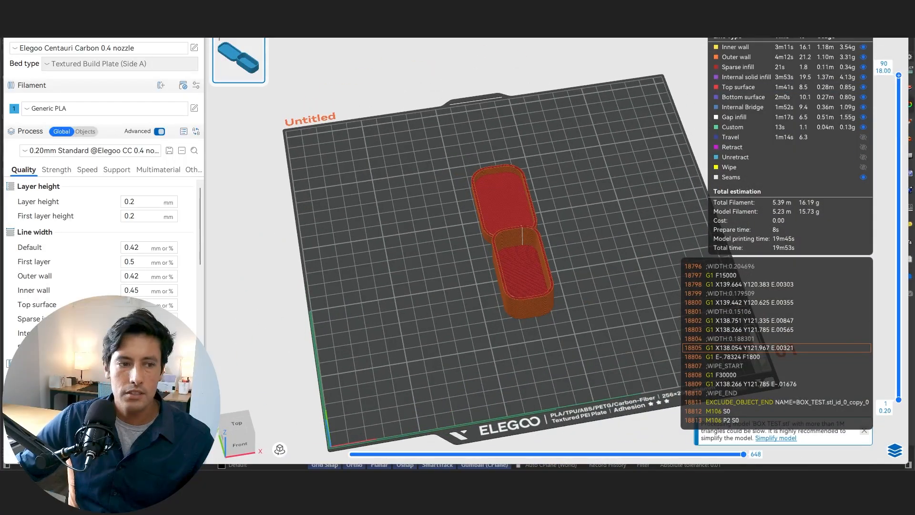
- Switch back to Rhino and Grasshopper and review the CONTAINER WALL, CONTAINER HEIGHT and BASE HEIGHT sliders
{"action": "key", "text": "alt+Tab"}
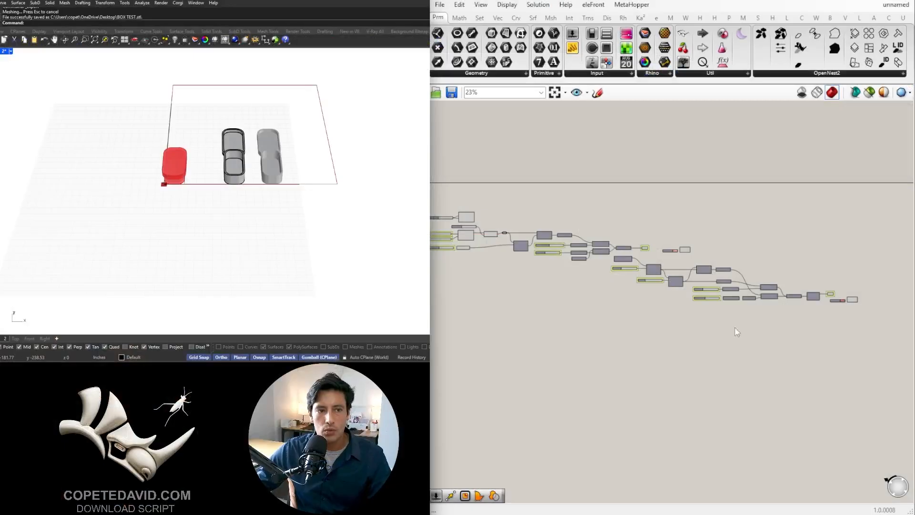
{"action": "scroll", "coordinate": [684, 351], "scroll_direction": "down", "scroll_amount": 1}
{"action": "right_click_drag", "start_coordinate": [684, 351], "coordinate": [717, 345]}
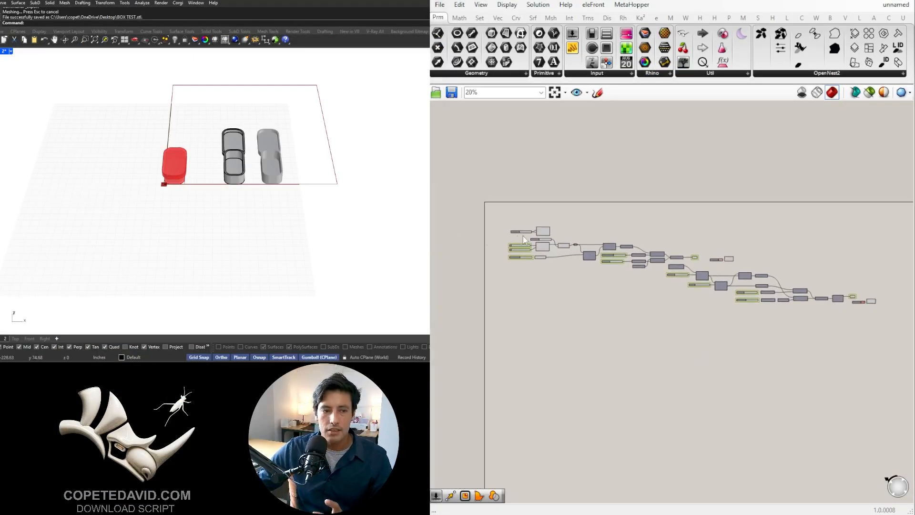
{"action": "scroll", "coordinate": [532, 248], "scroll_direction": "up", "scroll_amount": 3}
{"action": "scroll", "coordinate": [532, 248], "scroll_direction": "up", "scroll_amount": 6}
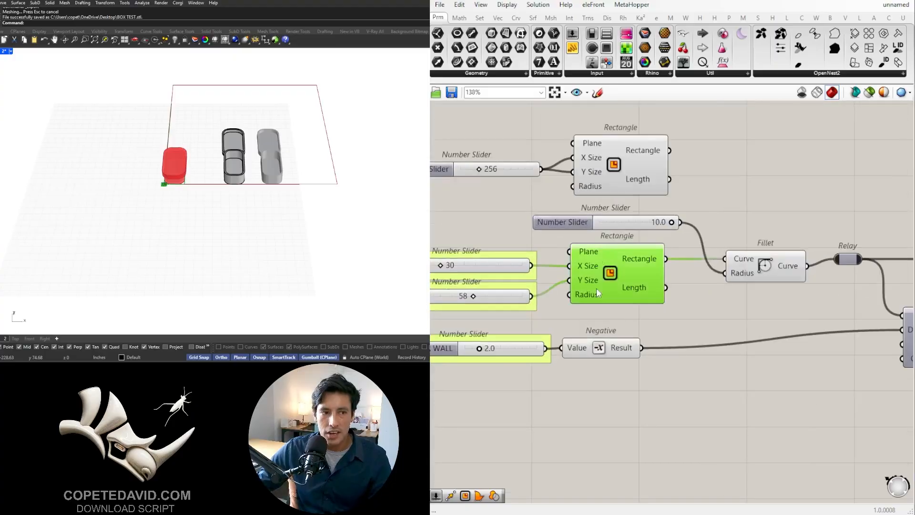
{"action": "right_click_drag", "start_coordinate": [524, 322], "coordinate": [613, 302]}
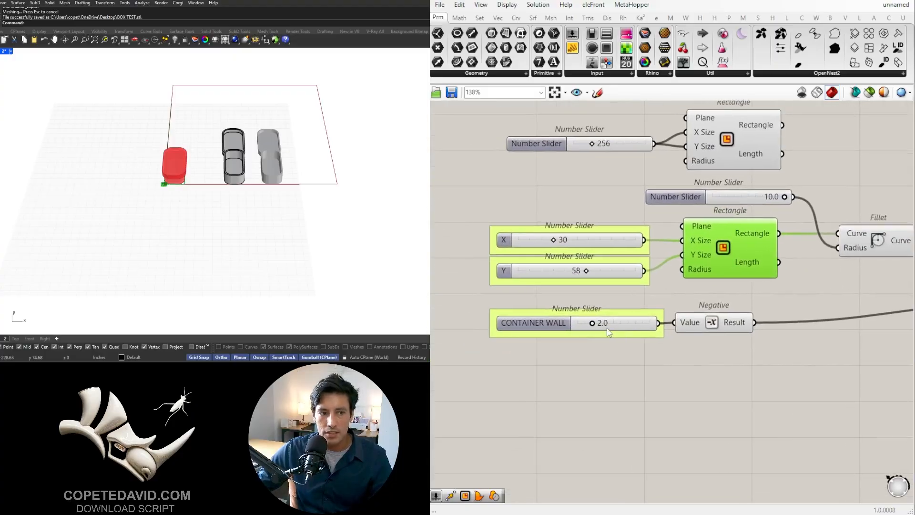
{"action": "left_click", "coordinate": [609, 327]}
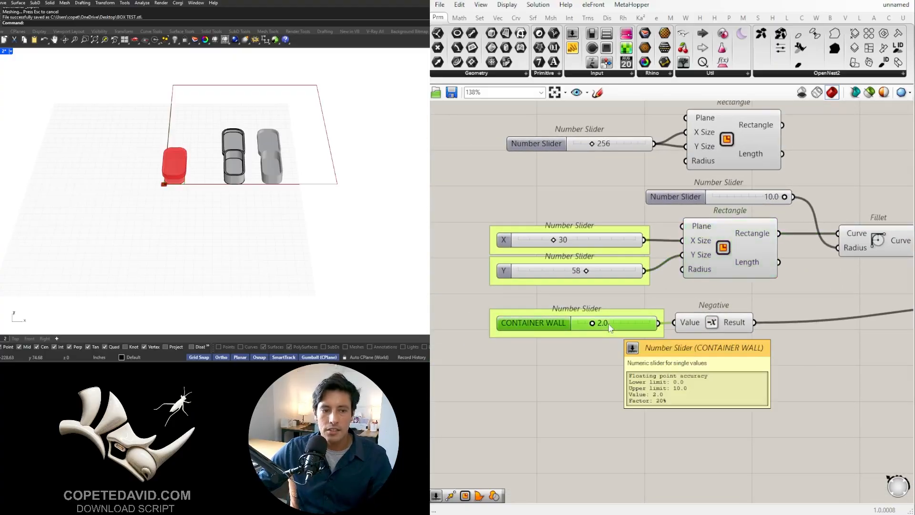
{"action": "scroll", "coordinate": [610, 328], "scroll_direction": "down", "scroll_amount": 2}
{"action": "right_click_drag", "start_coordinate": [794, 348], "coordinate": [467, 330]}
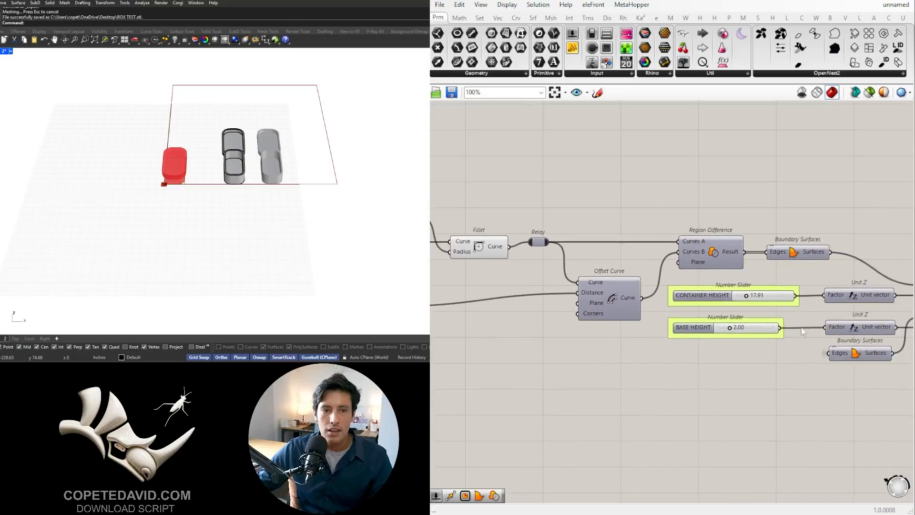
{"action": "right_click_drag", "start_coordinate": [803, 331], "coordinate": [695, 320]}
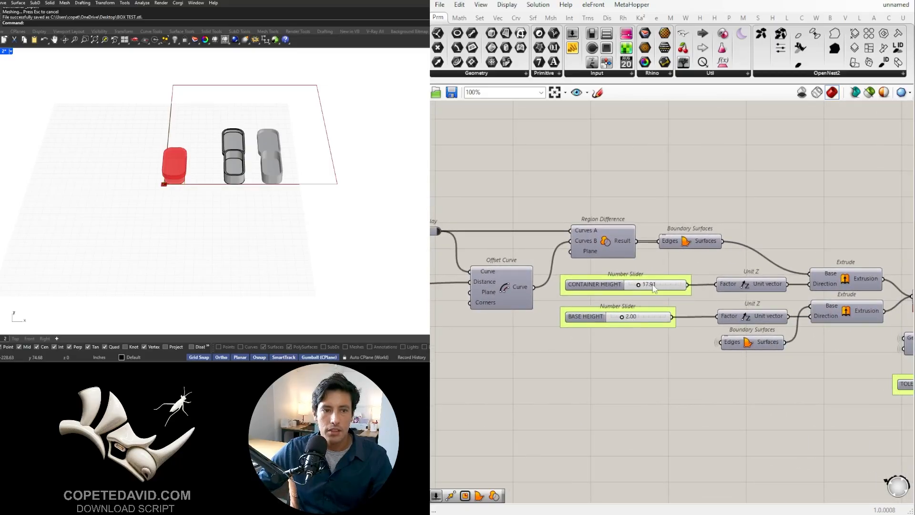
{"action": "scroll", "coordinate": [627, 285], "scroll_direction": "up", "scroll_amount": 3}
{"action": "scroll", "coordinate": [484, 307], "scroll_direction": "down", "scroll_amount": 3}
{"action": "right_click_drag", "start_coordinate": [519, 314], "coordinate": [633, 308]}
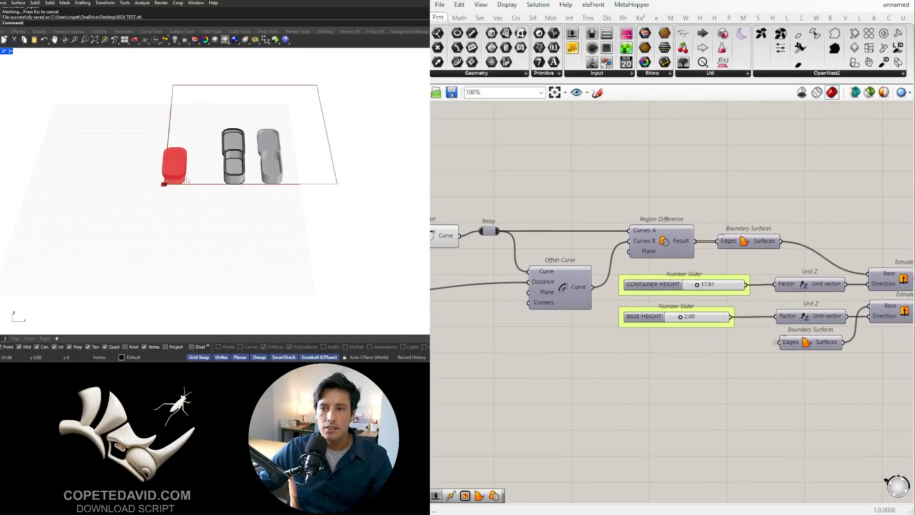
- Move the baked polysurfaces and meshes together along the X axis, well clear of the box preview
{"action": "left_click_drag", "start_coordinate": [365, 254], "coordinate": [180, 84]}
{"action": "left_click_drag", "start_coordinate": [274, 153], "coordinate": [301, 251]}
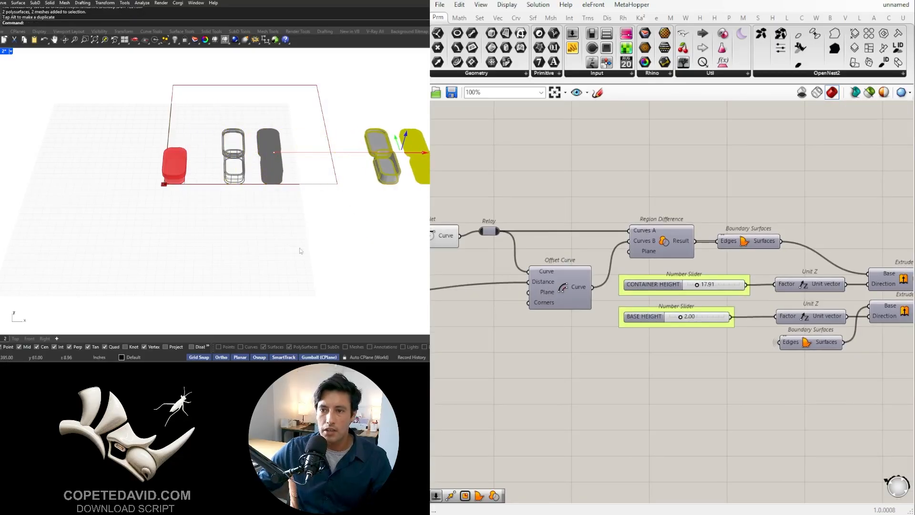
{"action": "left_click", "coordinate": [300, 250]}
{"action": "scroll", "coordinate": [165, 174], "scroll_direction": "up", "scroll_amount": 15}
{"action": "right_click_drag", "start_coordinate": [91, 205], "coordinate": [198, 224]}
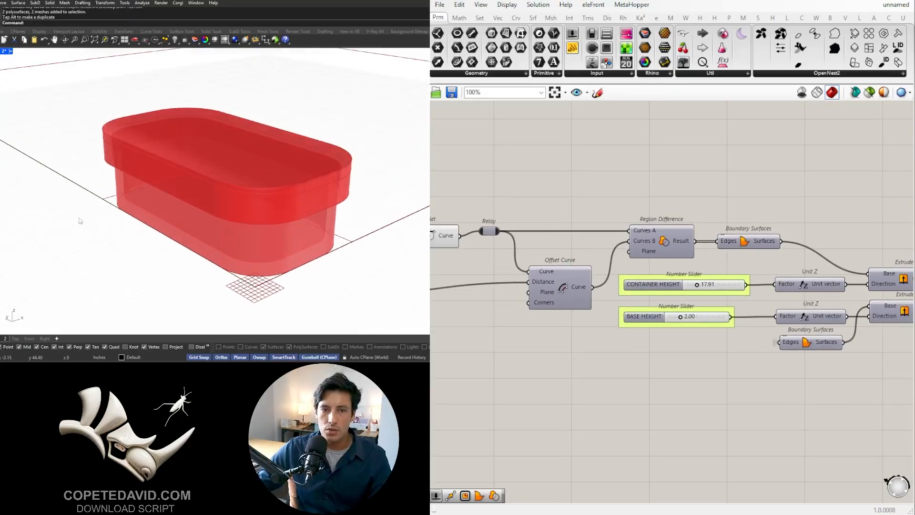
- Name the slider feeding the print bed rectangle BED SIZE and put it in its own group
{"action": "scroll", "coordinate": [708, 359], "scroll_direction": "down", "scroll_amount": 3}
{"action": "right_click_drag", "start_coordinate": [708, 359], "coordinate": [591, 352]}
{"action": "scroll", "coordinate": [558, 215], "scroll_direction": "up", "scroll_amount": 3}
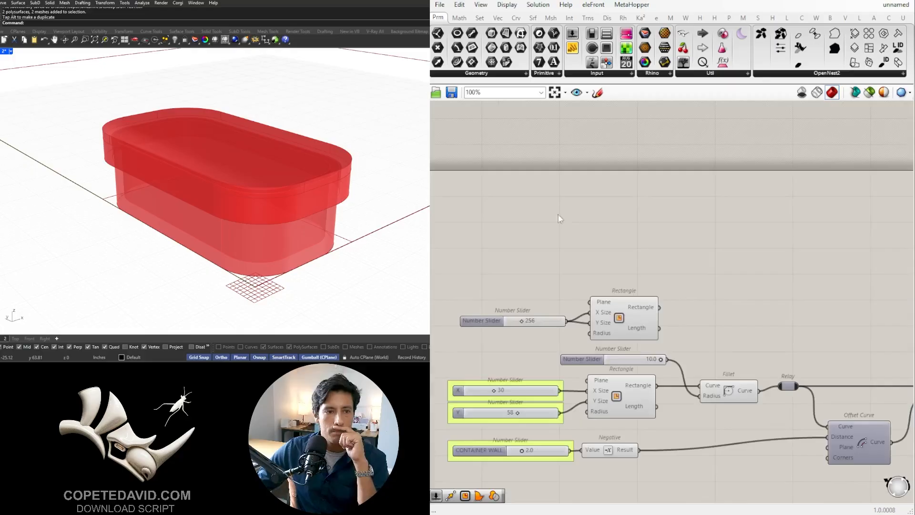
{"action": "right_click_drag", "start_coordinate": [571, 248], "coordinate": [609, 172]}
{"action": "left_click", "coordinate": [642, 237]}
{"action": "right_click", "coordinate": [520, 246]}
{"action": "left_click_drag", "start_coordinate": [584, 254], "coordinate": [528, 256]}
{"action": "type", "text": "BED"}
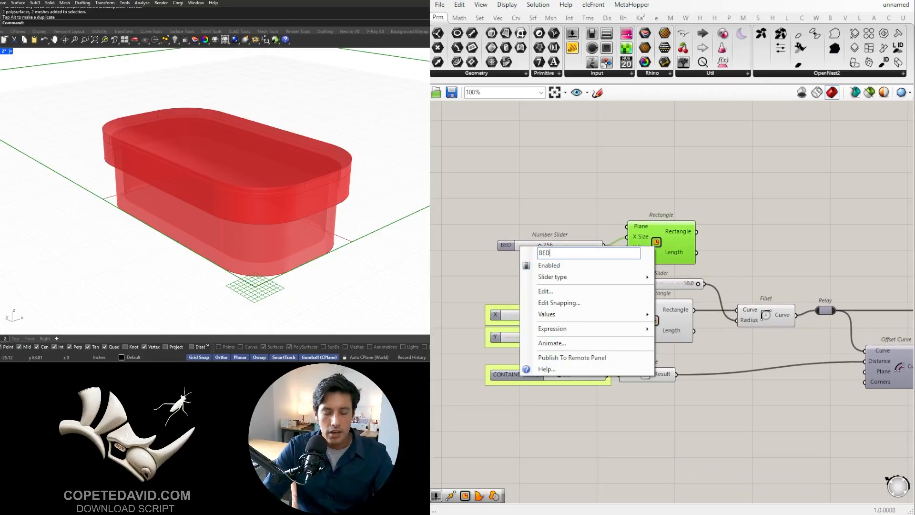
{"action": "type", "text": " SIZE"}
{"action": "key", "text": "Return"}
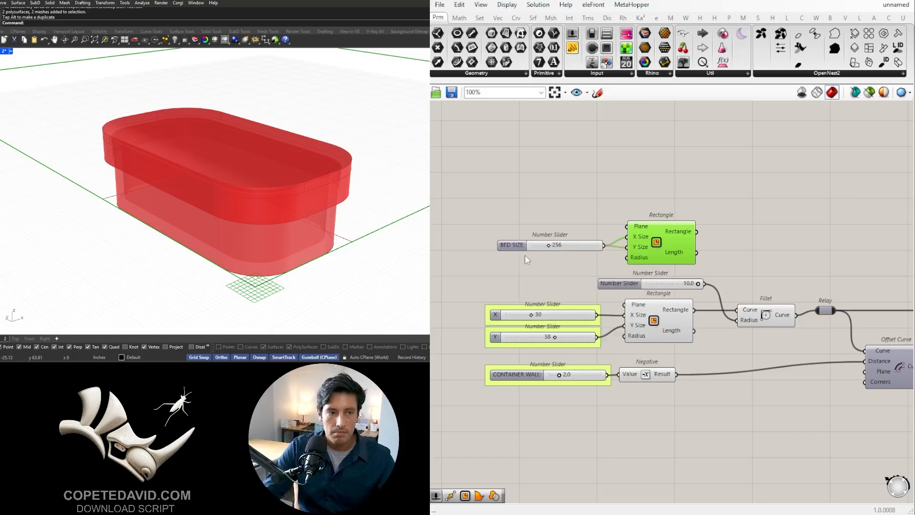
{"action": "left_click", "coordinate": [503, 244]}
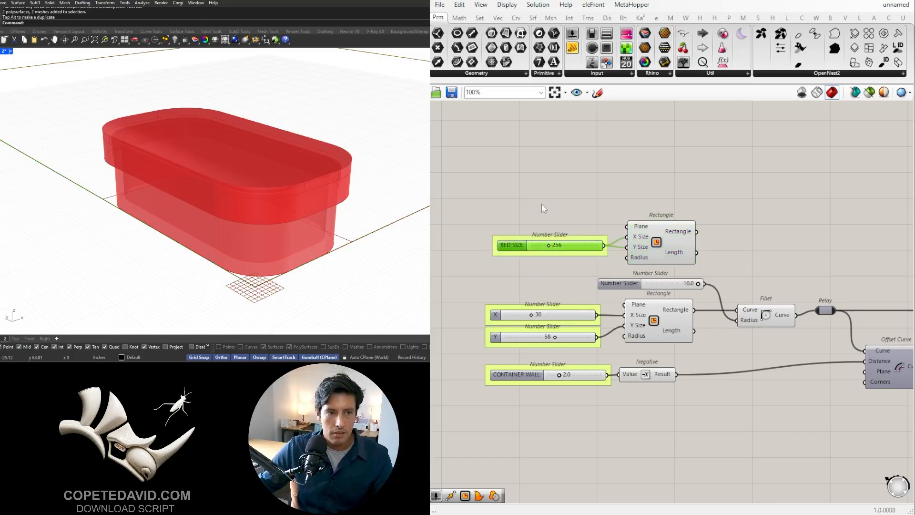
- Review the box rectangle and CONTAINER WALL slider against the box preview, following the definition to the container's extrusions
{"action": "right_click_drag", "start_coordinate": [570, 213], "coordinate": [503, 180]}
{"action": "left_click", "coordinate": [581, 289]}
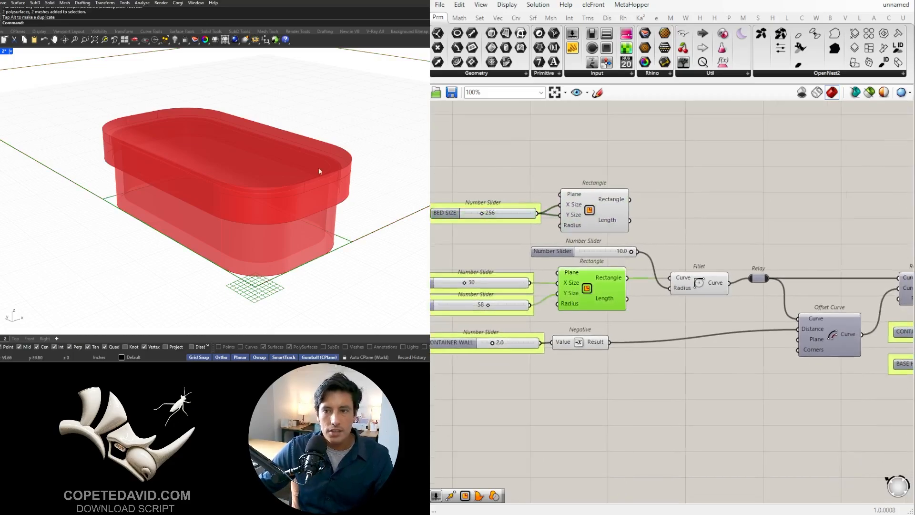
{"action": "scroll", "coordinate": [542, 370], "scroll_direction": "up", "scroll_amount": 4}
{"action": "left_click", "coordinate": [507, 319]}
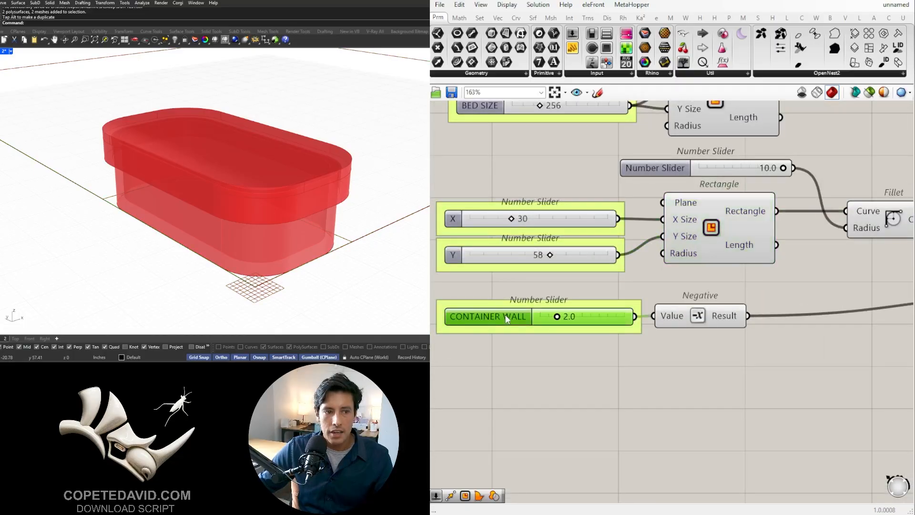
{"action": "right_click_drag", "start_coordinate": [266, 265], "coordinate": [176, 227]}
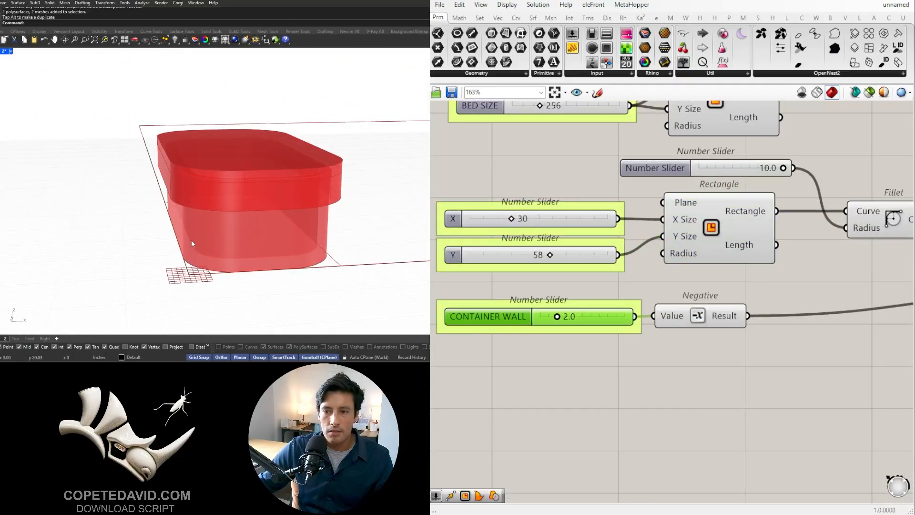
{"action": "scroll", "coordinate": [625, 241], "scroll_direction": "down", "scroll_amount": 4}
{"action": "right_click_drag", "start_coordinate": [872, 293], "coordinate": [614, 317]}
{"action": "right_click_drag", "start_coordinate": [787, 307], "coordinate": [622, 312]}
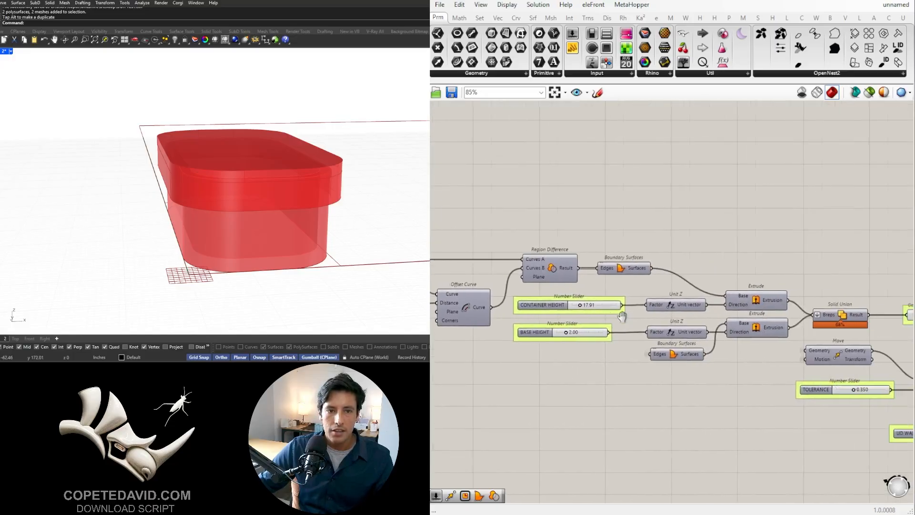
- Temporarily preview the base Extrude and then the container's Solid Union, hiding each one again
{"action": "left_click", "coordinate": [748, 329]}
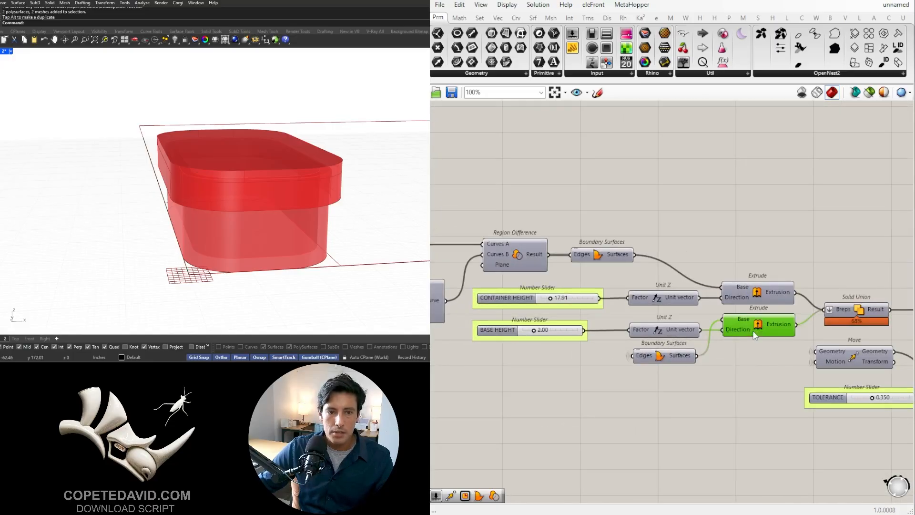
{"action": "scroll", "coordinate": [751, 334], "scroll_direction": "up", "scroll_amount": 2}
{"action": "middle_click", "coordinate": [758, 324]}
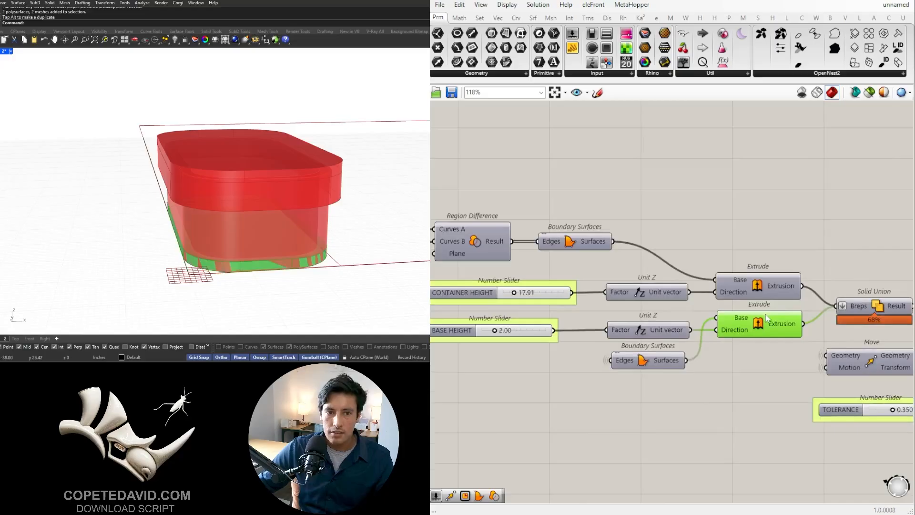
{"action": "middle_click", "coordinate": [767, 314]}
{"action": "left_click", "coordinate": [799, 281]}
{"action": "right_click_drag", "start_coordinate": [784, 263], "coordinate": [589, 238]}
{"action": "left_click", "coordinate": [683, 282]}
{"action": "middle_click", "coordinate": [685, 281]}
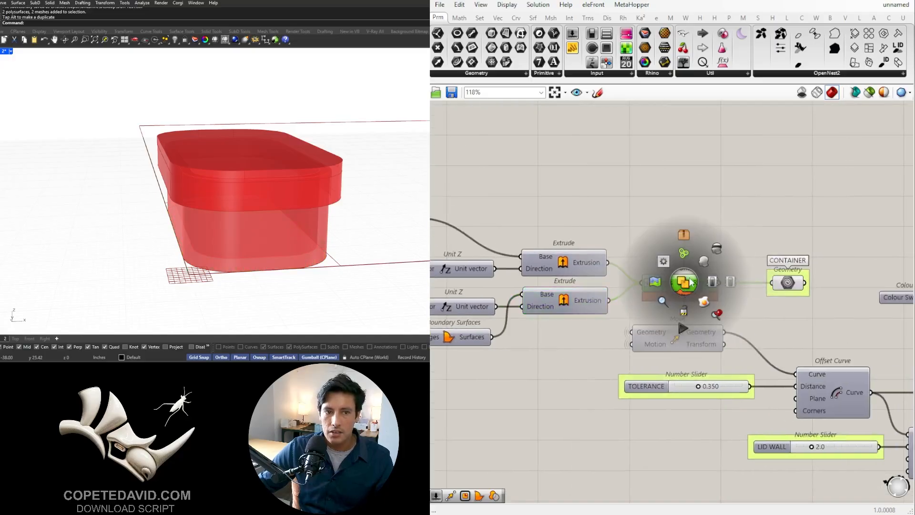
{"action": "left_click", "coordinate": [710, 266]}
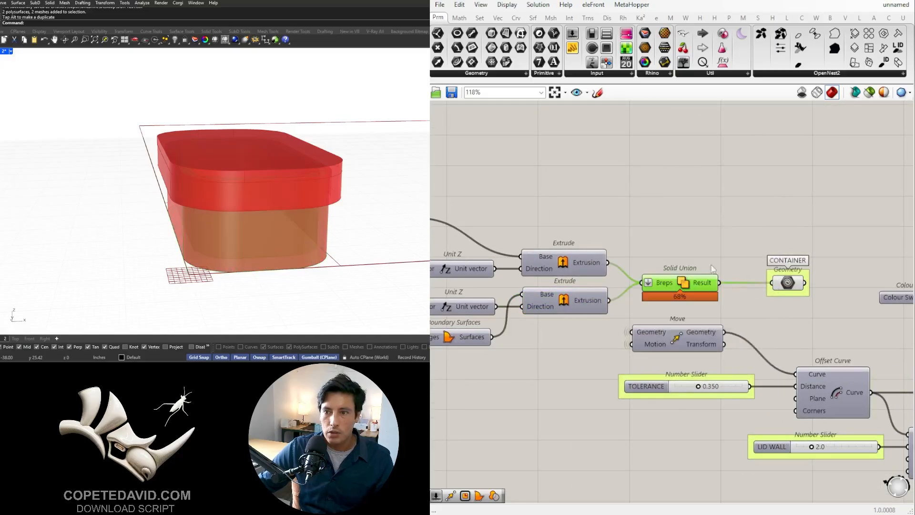
{"action": "middle_click", "coordinate": [685, 286]}
{"action": "left_click", "coordinate": [682, 316]}
- Examine the lid's tolerance and wall Offset Curve components and the cap height sliders that follow them
{"action": "scroll", "coordinate": [725, 238], "scroll_direction": "down", "scroll_amount": 3}
{"action": "right_click_drag", "start_coordinate": [720, 294], "coordinate": [608, 293]}
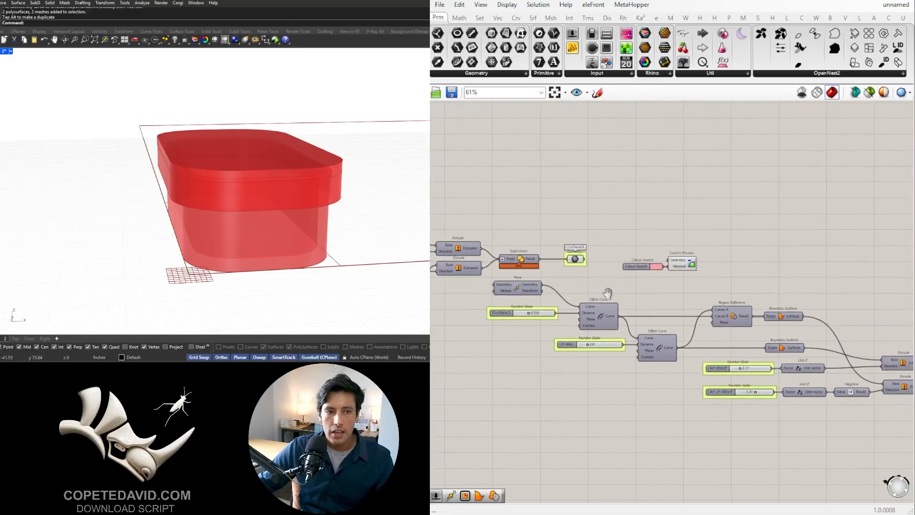
{"action": "scroll", "coordinate": [549, 296], "scroll_direction": "up", "scroll_amount": 2}
{"action": "left_click", "coordinate": [624, 319]}
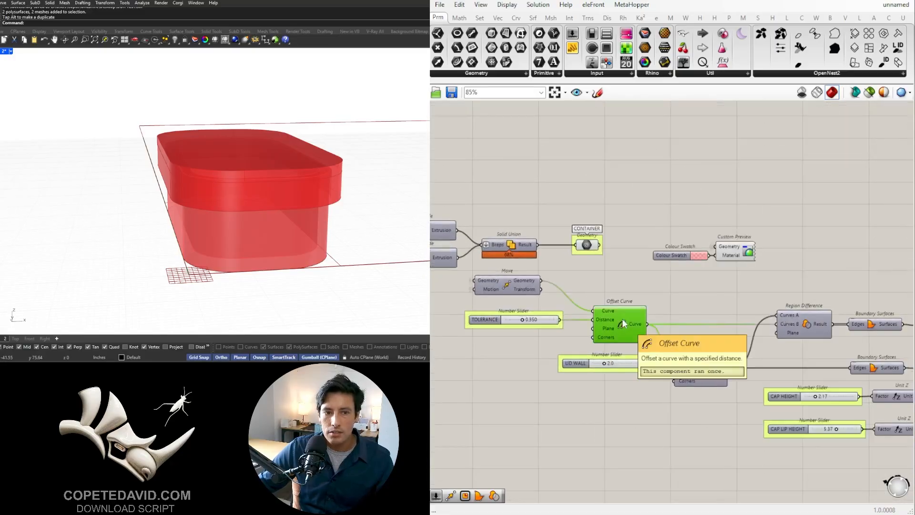
{"action": "right_click_drag", "start_coordinate": [825, 363], "coordinate": [524, 341]}
{"action": "left_click", "coordinate": [670, 335]}
{"action": "right_click_drag", "start_coordinate": [776, 389], "coordinate": [798, 354]}
{"action": "scroll", "coordinate": [605, 336], "scroll_direction": "up", "scroll_amount": 1}
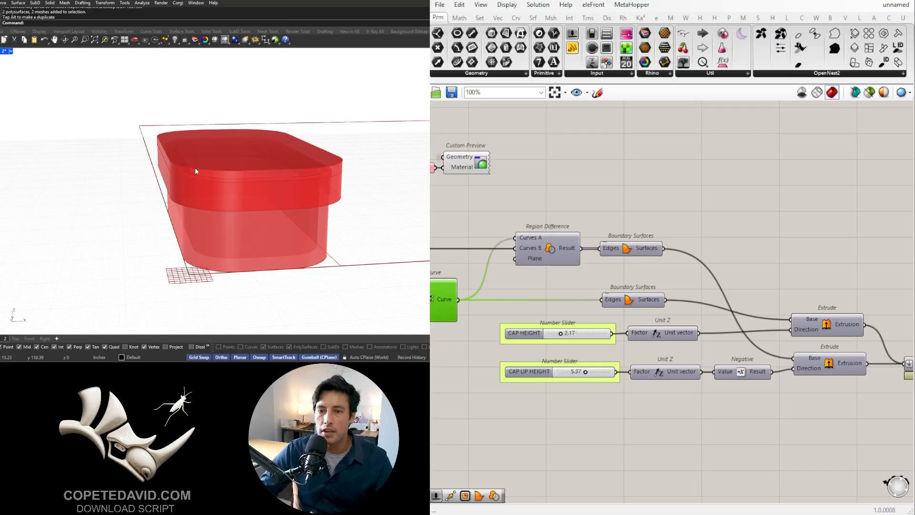
- Check the CAP LIP HEIGHT slider, and inspect the TOLERANCE and LID WALL sliders up close
{"action": "left_click", "coordinate": [534, 371]}
{"action": "left_click", "coordinate": [535, 432]}
{"action": "scroll", "coordinate": [537, 436], "scroll_direction": "down", "scroll_amount": 3}
{"action": "right_click_drag", "start_coordinate": [536, 436], "coordinate": [657, 402]}
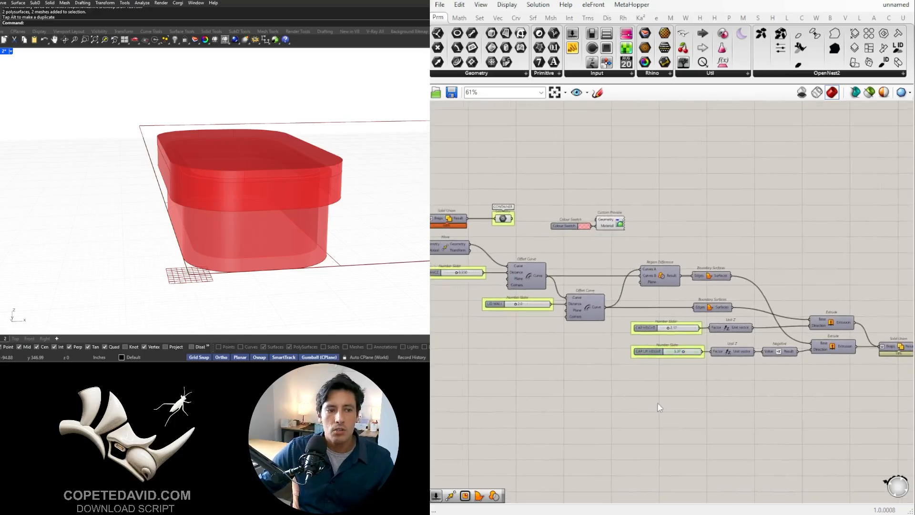
{"action": "scroll", "coordinate": [527, 305], "scroll_direction": "up", "scroll_amount": 3}
{"action": "right_click_drag", "start_coordinate": [503, 301], "coordinate": [596, 327]}
{"action": "scroll", "coordinate": [507, 288], "scroll_direction": "up", "scroll_amount": 2}
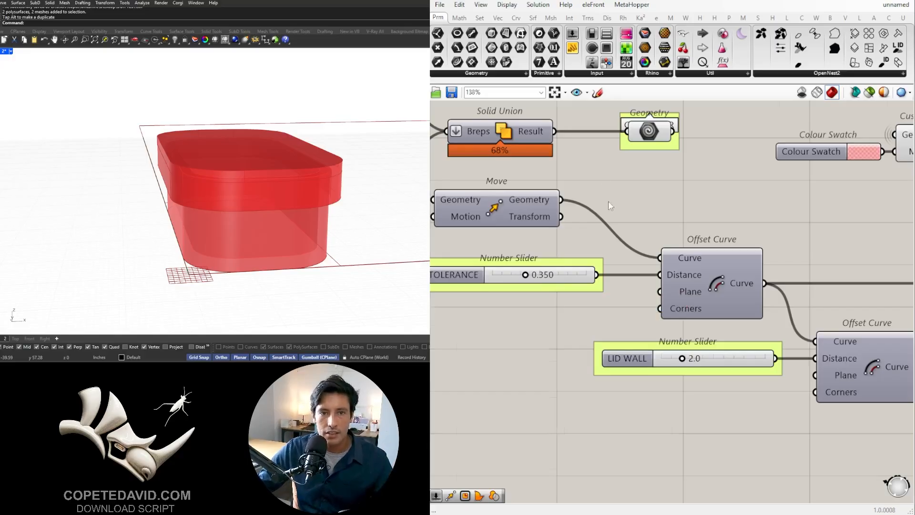
- Inspect the LID output, highlight the container's and lid's Custom Preview components in turn, and view the box from above
{"action": "scroll", "coordinate": [608, 203], "scroll_direction": "down", "scroll_amount": 5}
{"action": "right_click_drag", "start_coordinate": [725, 299], "coordinate": [458, 265]}
{"action": "right_click_drag", "start_coordinate": [683, 303], "coordinate": [510, 293]}
{"action": "scroll", "coordinate": [658, 276], "scroll_direction": "up", "scroll_amount": 5}
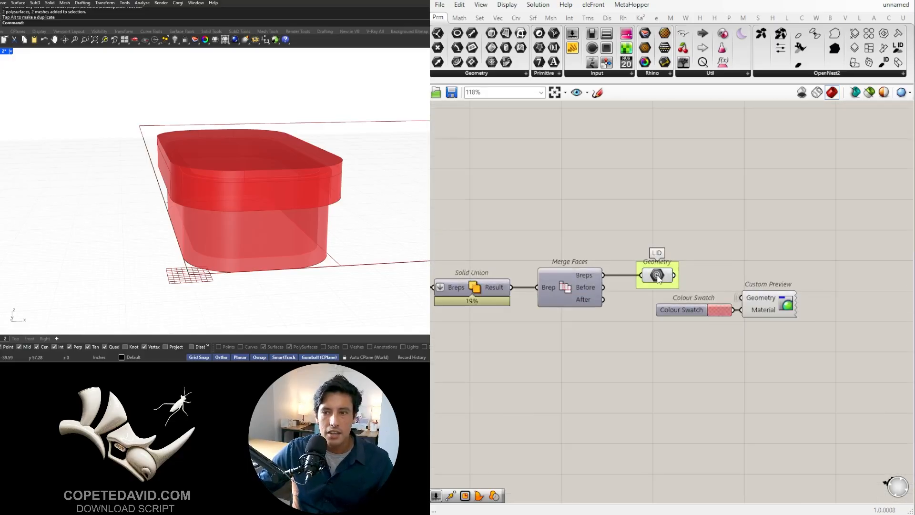
{"action": "left_click", "coordinate": [658, 277]}
{"action": "scroll", "coordinate": [673, 267], "scroll_direction": "down", "scroll_amount": 5}
{"action": "right_click_drag", "start_coordinate": [580, 273], "coordinate": [865, 374]}
{"action": "left_click", "coordinate": [626, 273]}
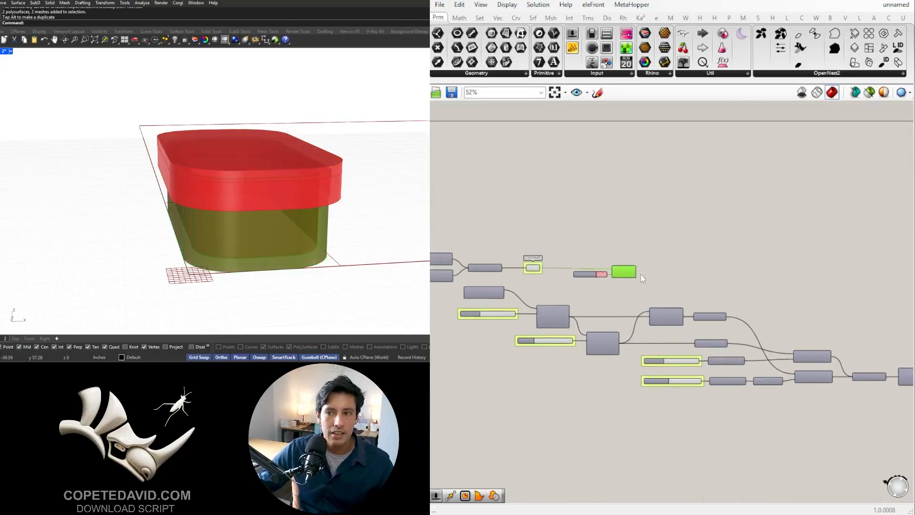
{"action": "right_click_drag", "start_coordinate": [642, 278], "coordinate": [868, 347]}
{"action": "left_click", "coordinate": [795, 332]}
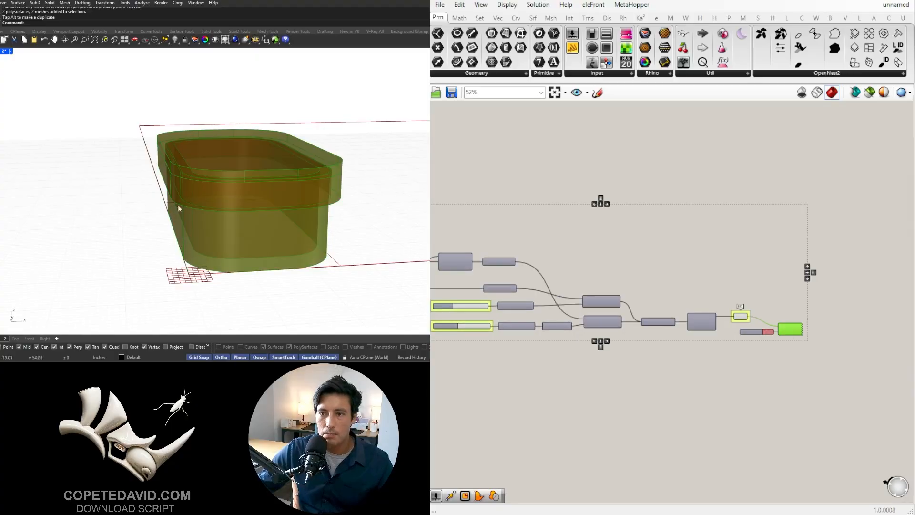
{"action": "right_click_drag", "start_coordinate": [259, 156], "coordinate": [273, 181]}
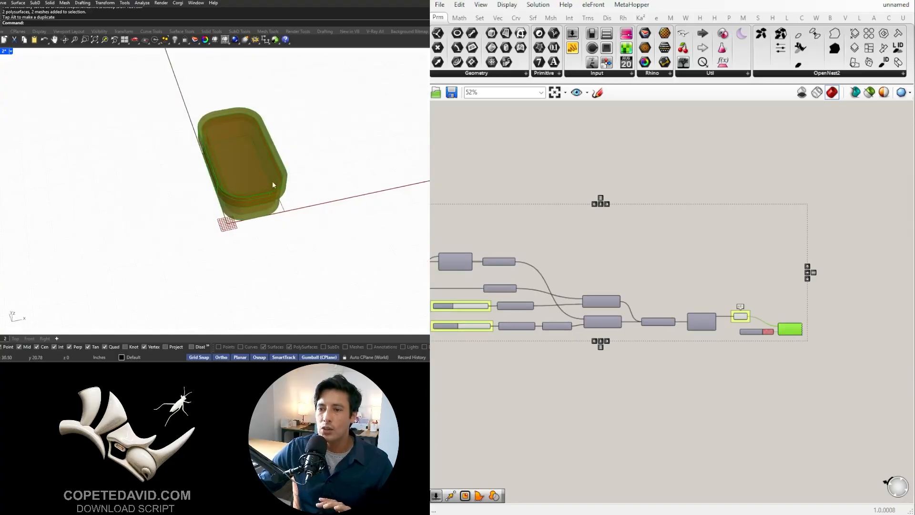
{"action": "left_click", "coordinate": [671, 390]}
{"action": "scroll", "coordinate": [672, 390], "scroll_direction": "down", "scroll_amount": 2}
{"action": "right_click_drag", "start_coordinate": [648, 406], "coordinate": [693, 374]}
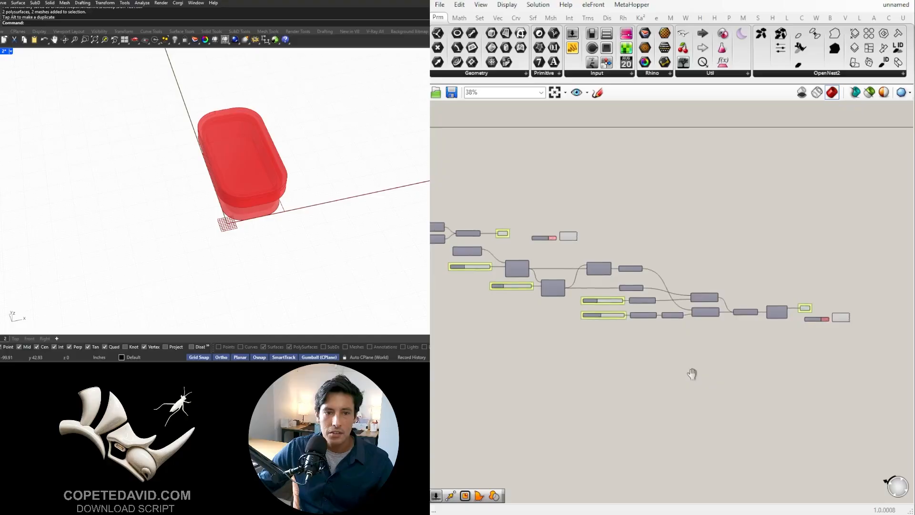
{"action": "scroll", "coordinate": [623, 374], "scroll_direction": "down", "scroll_amount": 2}
{"action": "right_click_drag", "start_coordinate": [571, 381], "coordinate": [678, 346]}
{"action": "scroll", "coordinate": [657, 366], "scroll_direction": "down", "scroll_amount": 1}
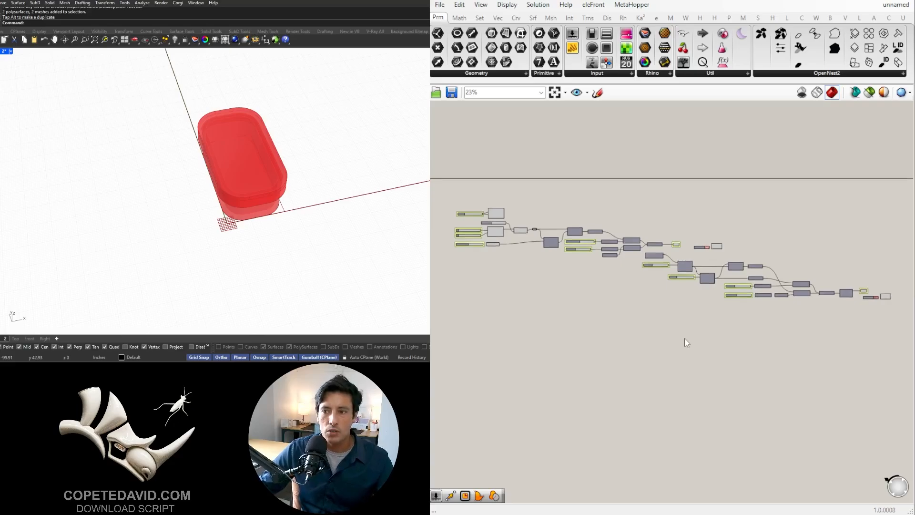